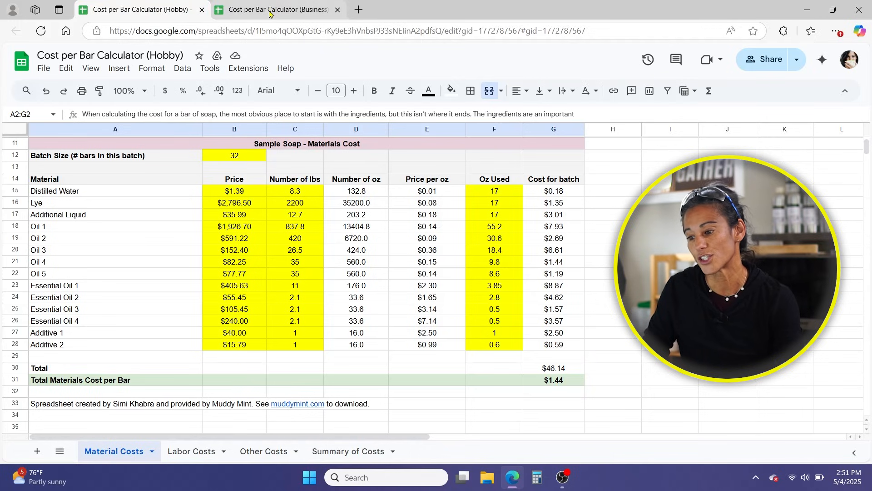
- Review the Material Costs instructions and examine the Distilled Water row's price, pounds, ounces and price-per-ounce cells
mouse_move(270, 13)
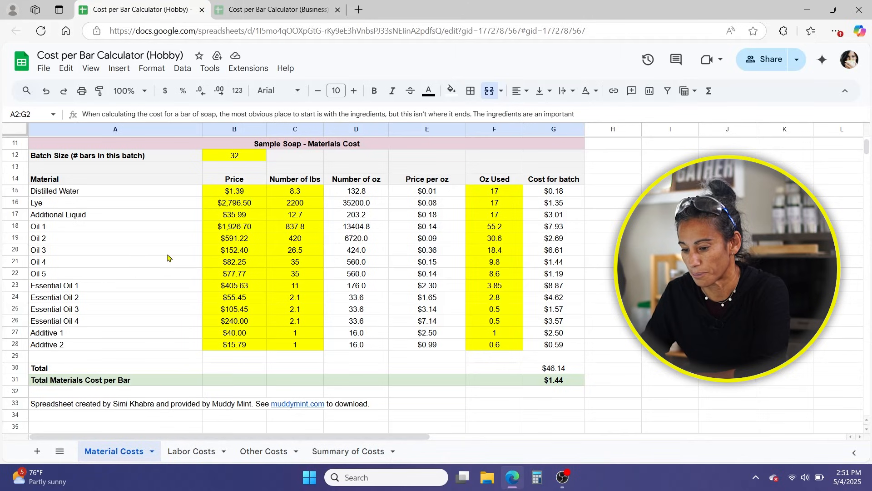
scroll(167, 258, "up", 3)
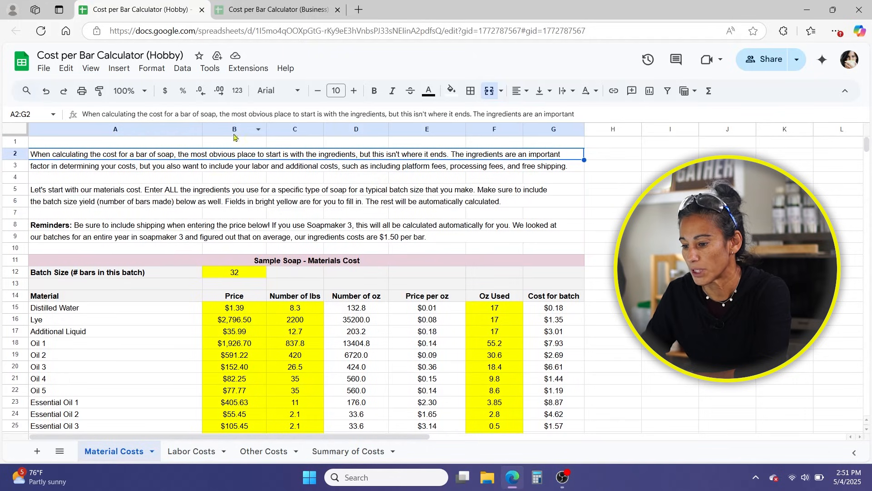
scroll(224, 147, "down", 4)
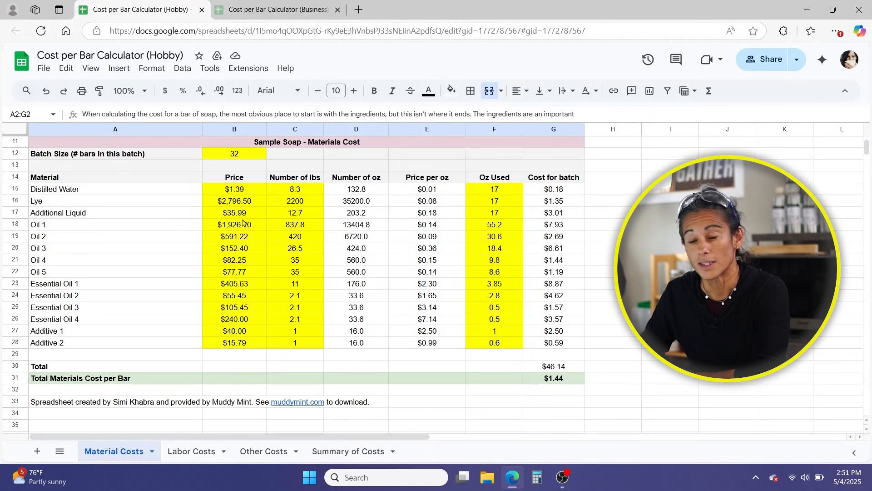
left_click(283, 144)
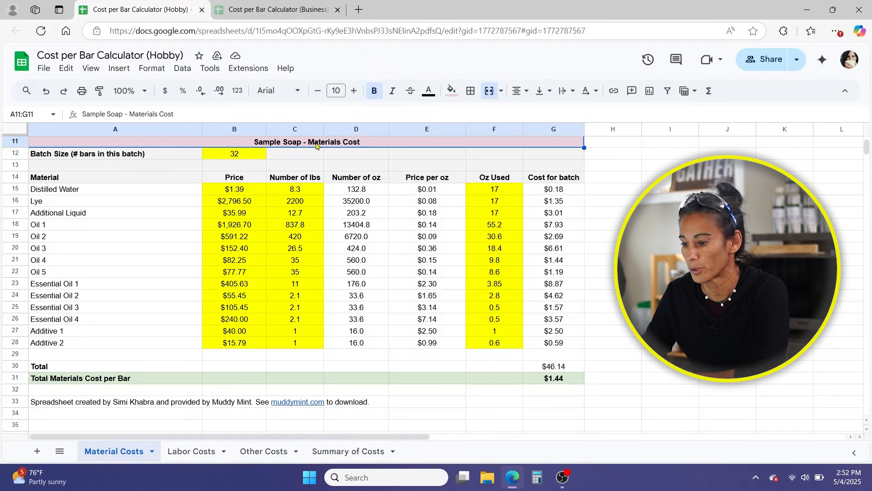
left_click(117, 190)
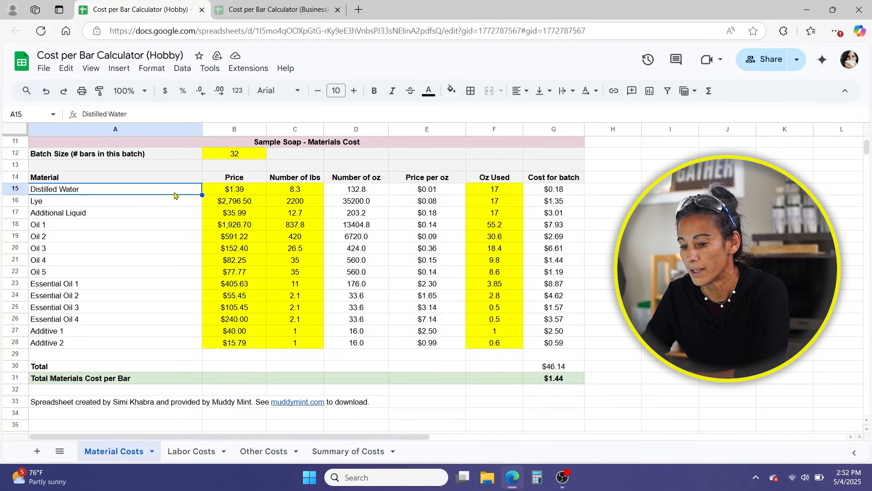
left_click(231, 191)
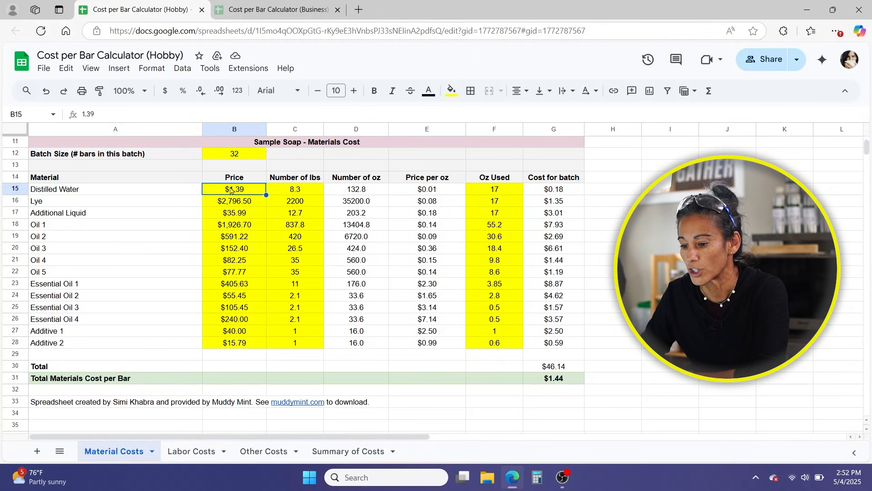
left_click(306, 193)
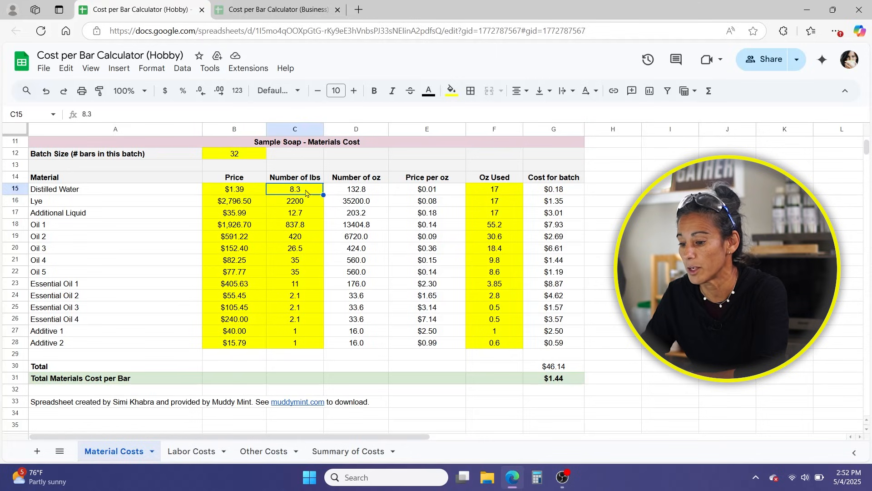
left_click(364, 190)
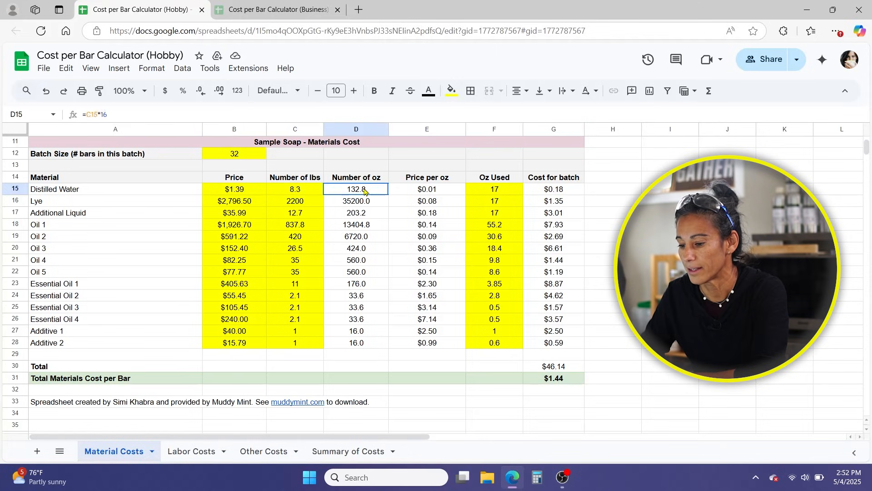
left_click(437, 194)
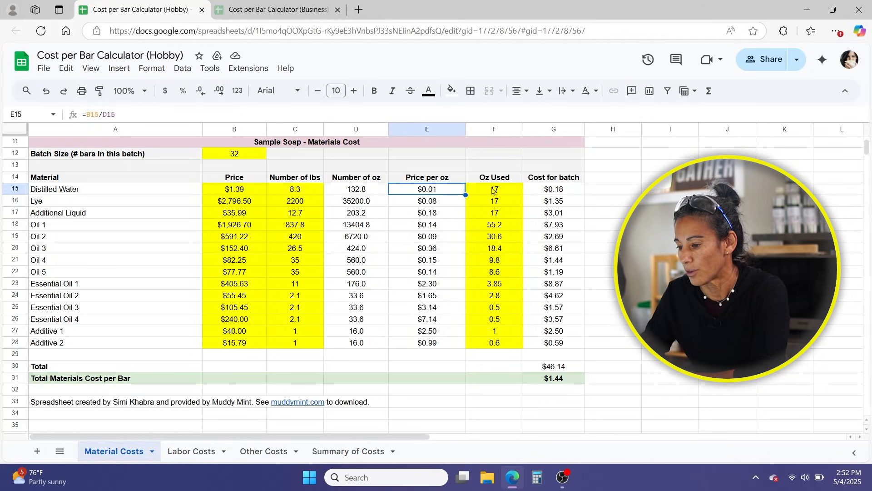
- Examine the Oz Used column and the purchase prices and pounds for the water, lye, additional liquid and first three oils
left_click_drag(493, 191, 494, 351)
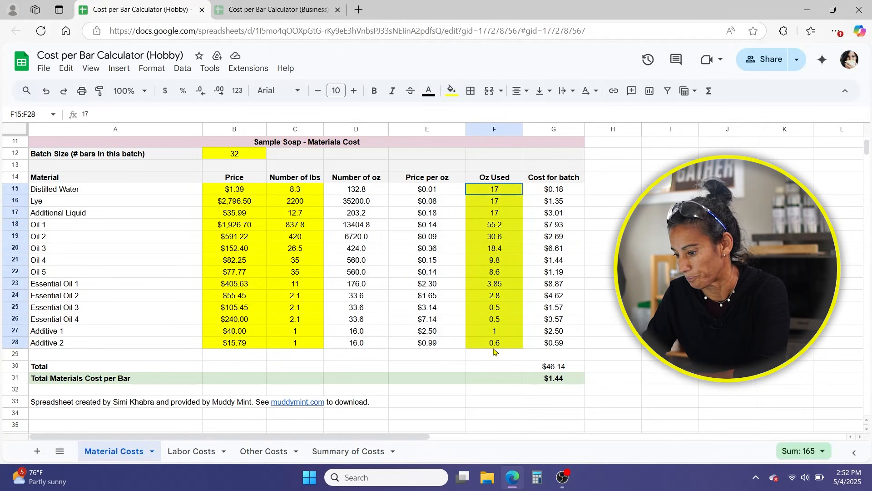
left_click(501, 193)
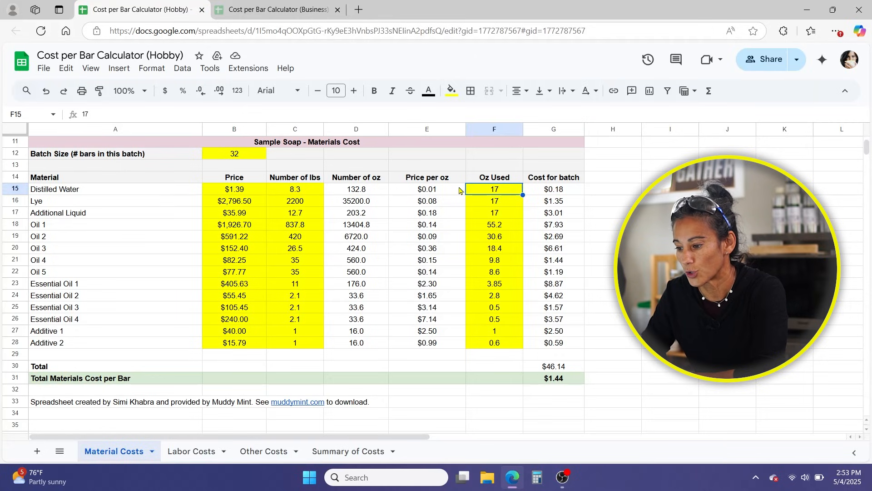
left_click_drag(491, 190, 490, 349)
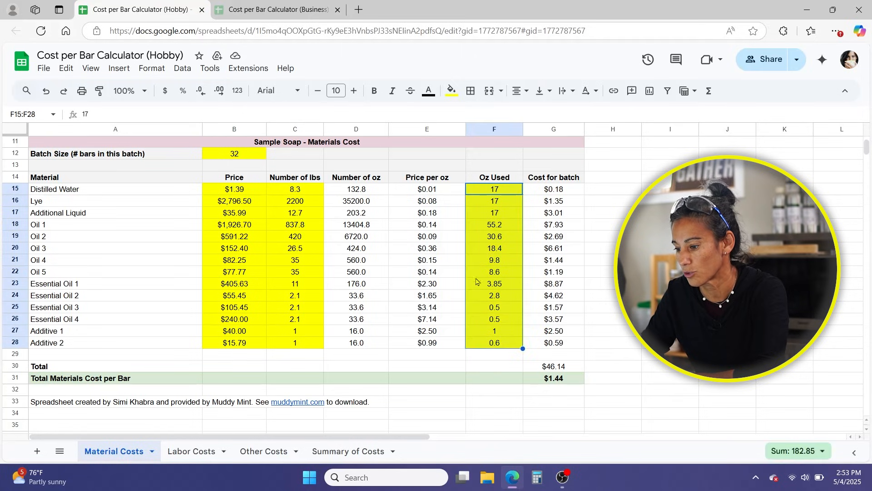
left_click(519, 190)
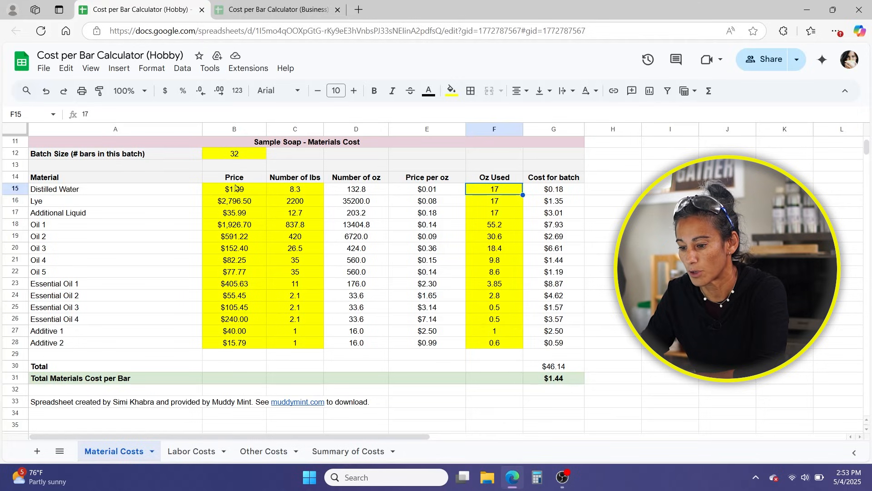
left_click_drag(247, 192, 297, 312)
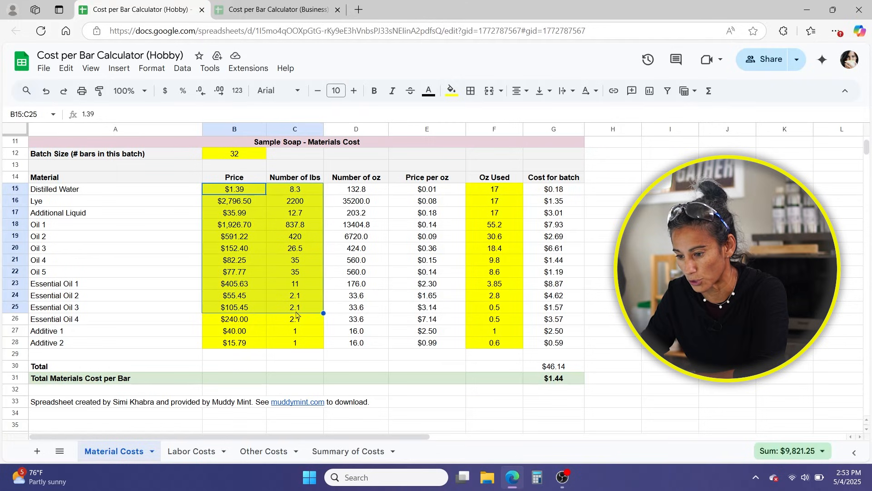
left_click(243, 205)
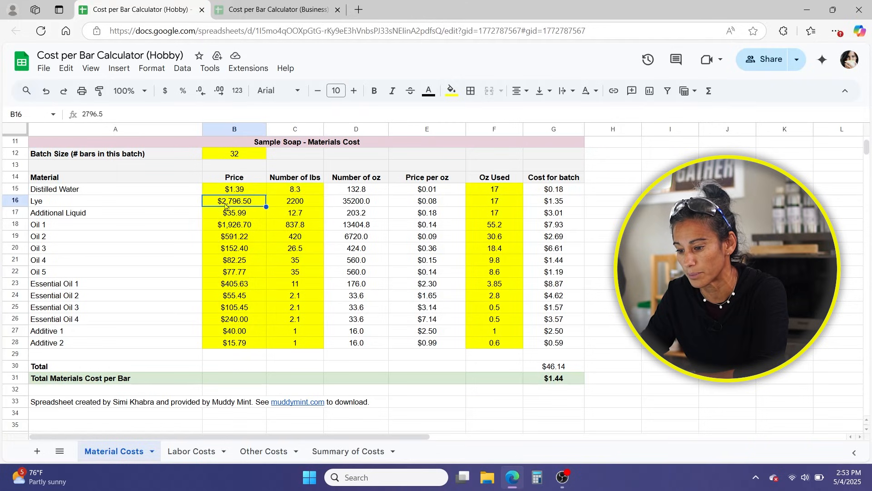
left_click(314, 205)
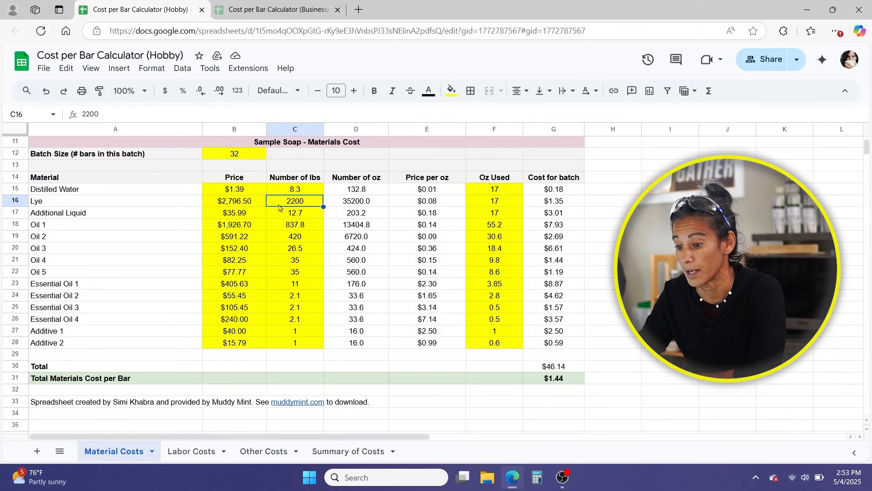
left_click(251, 205)
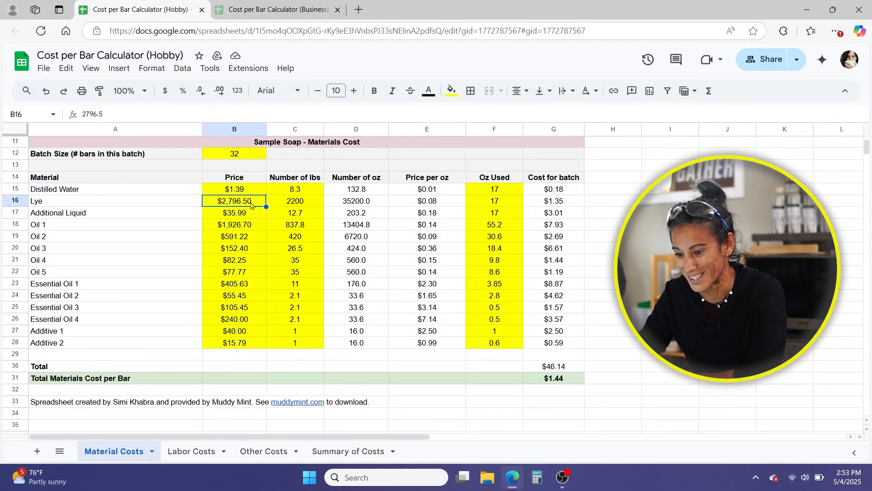
left_click(242, 214)
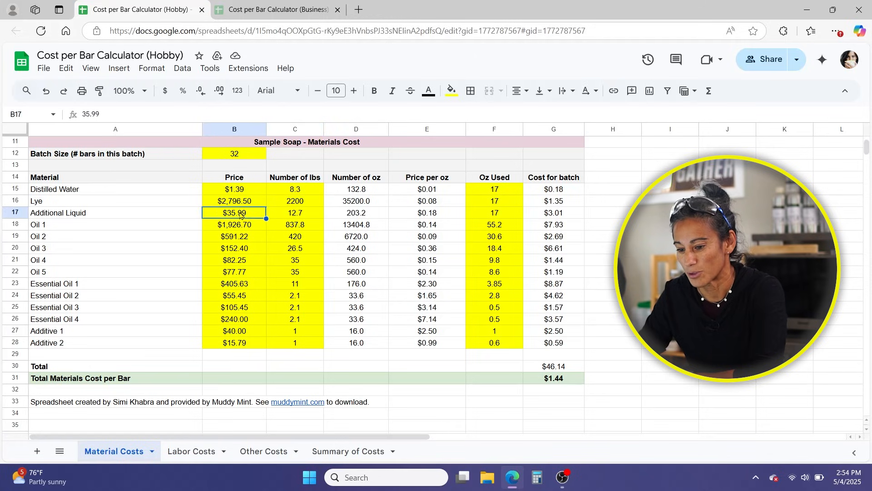
left_click(239, 228)
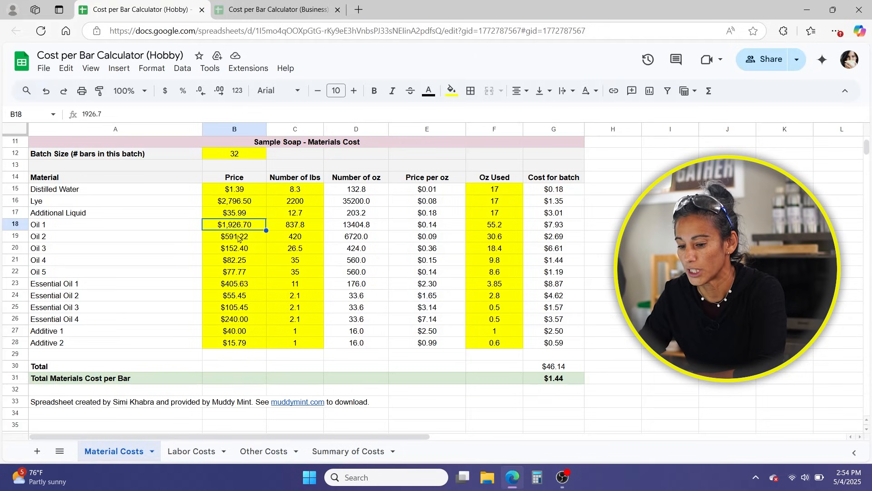
left_click(239, 239)
left_click(237, 252)
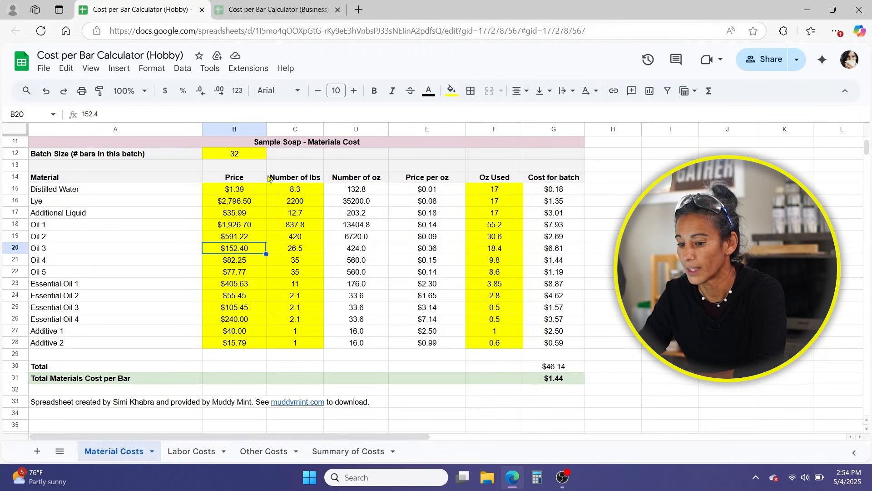
- Examine the batch size, the rows for Oil 1 to Oil 5, and the formulas for the batch total and materials cost per bar
left_click(237, 159)
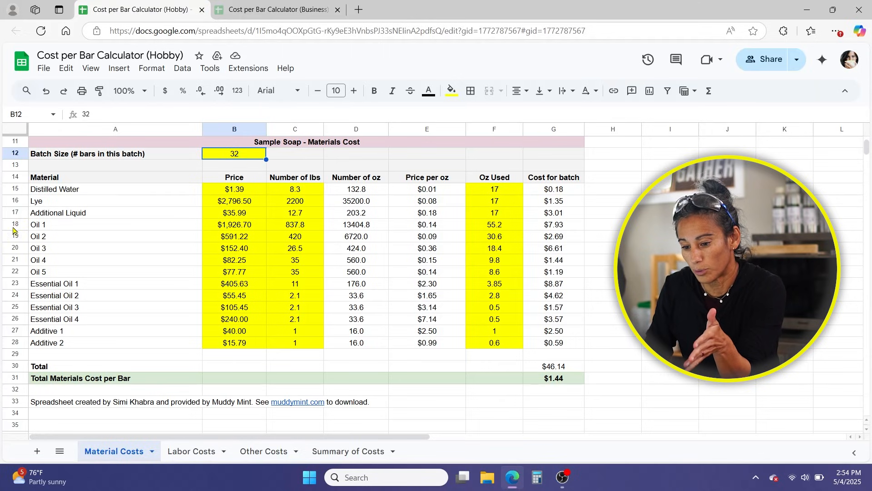
left_click_drag(13, 224, 11, 272)
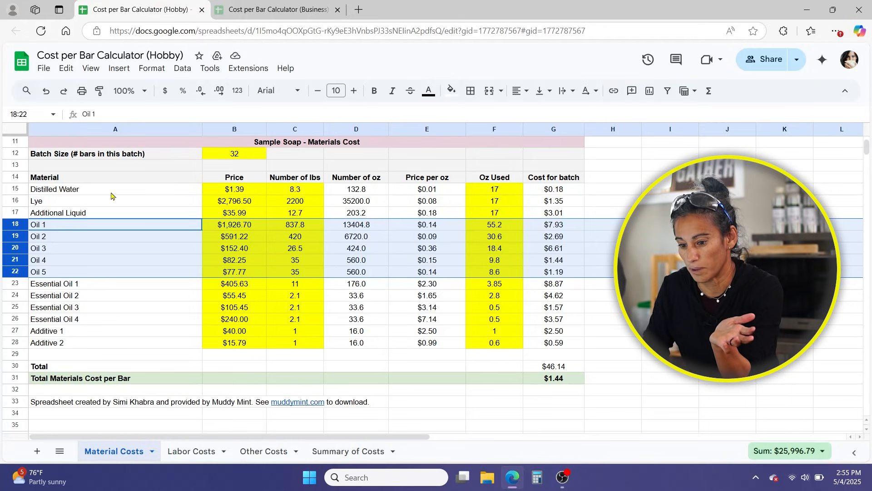
left_click(84, 191)
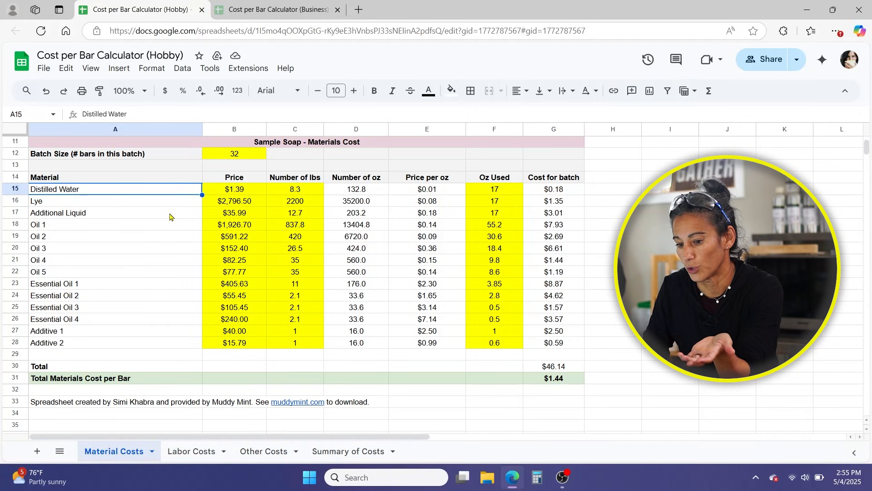
left_click(248, 193)
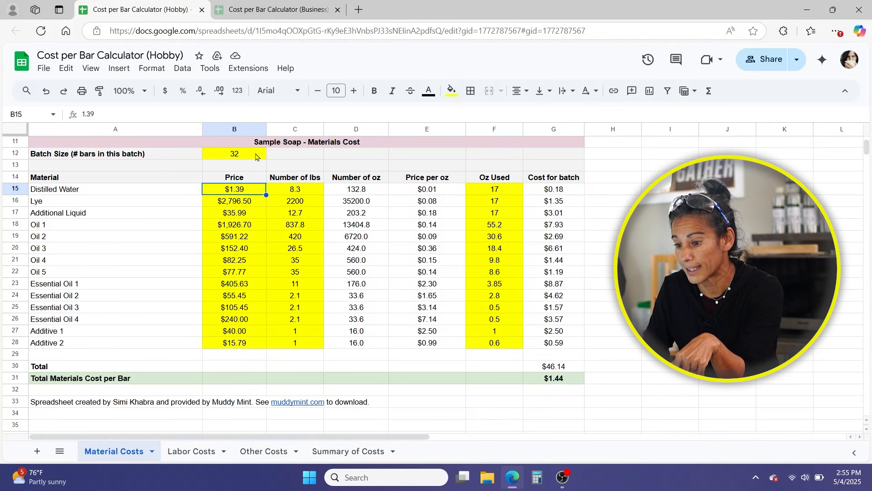
left_click(255, 157)
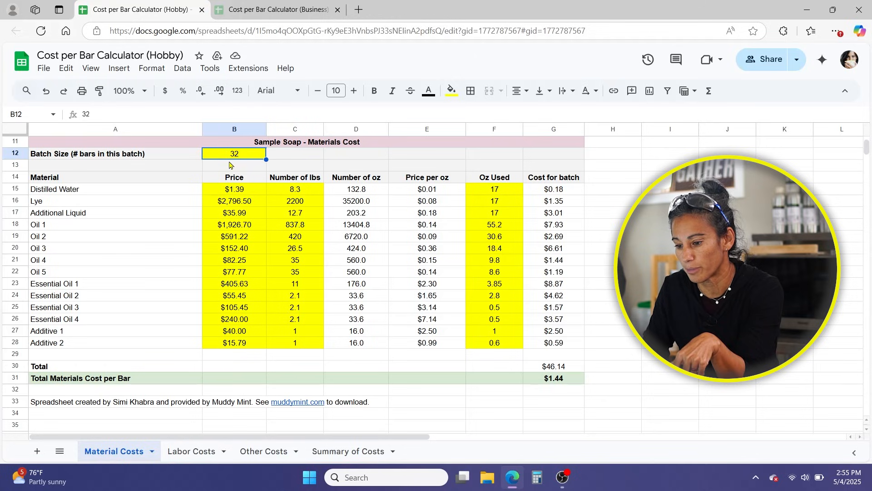
left_click(558, 369)
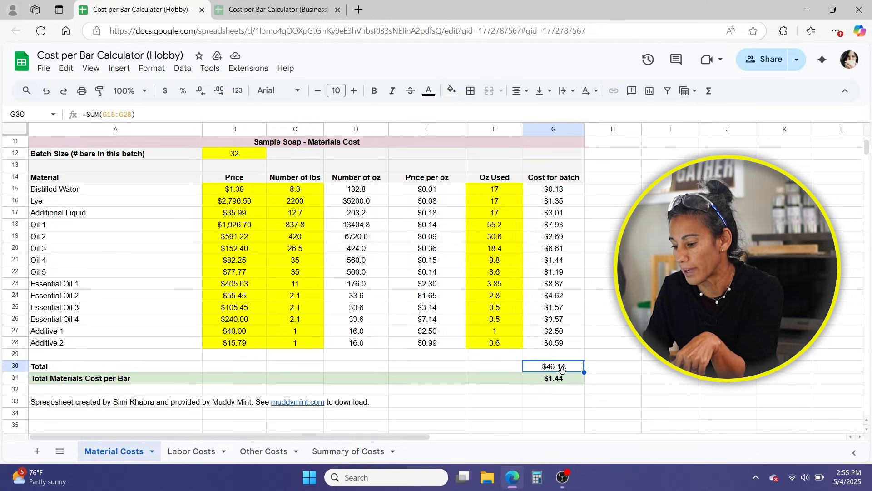
left_click(563, 382)
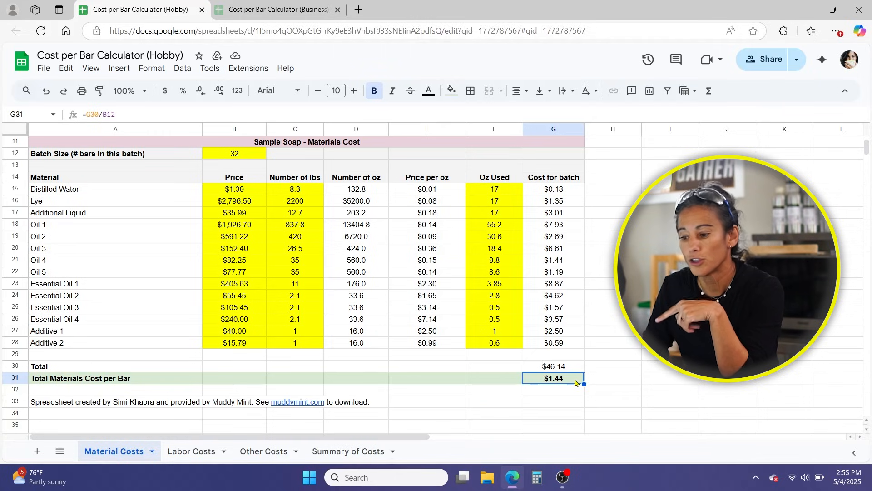
- Inspect how the Number of oz formula converts the pounds entered for Distilled Water, and check the same formula for Additional Liquid
left_click(340, 191)
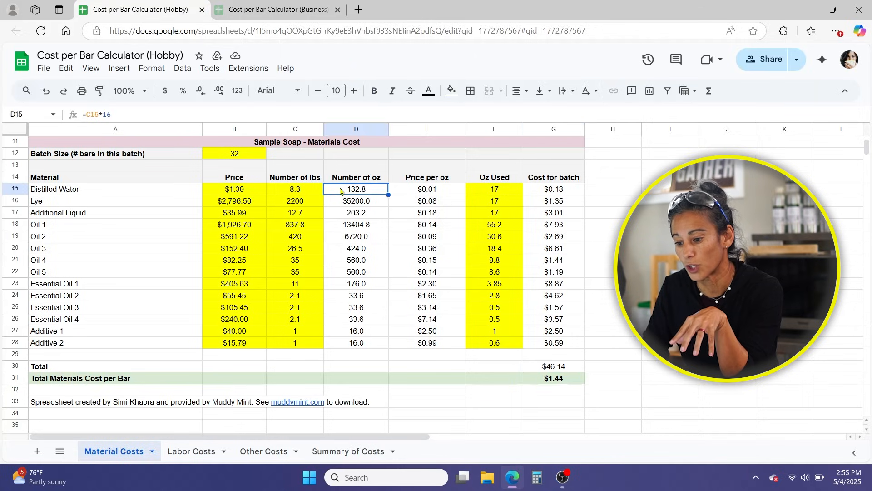
left_click(296, 191)
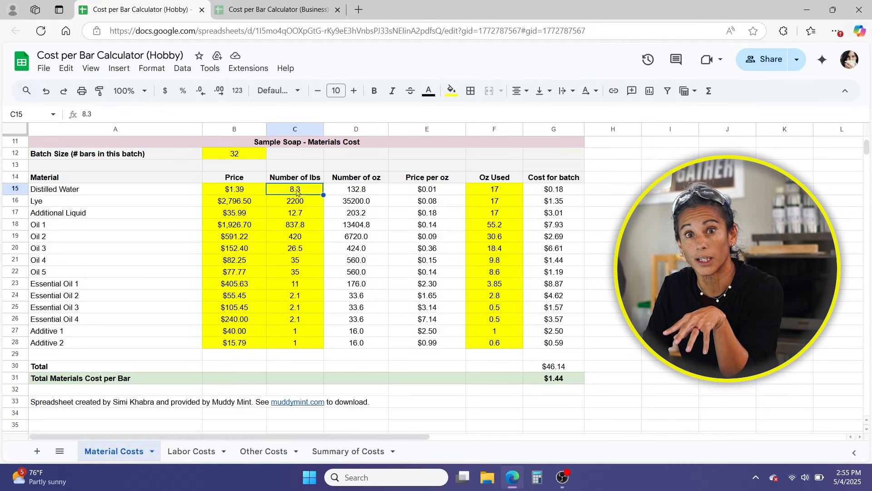
left_click(361, 193)
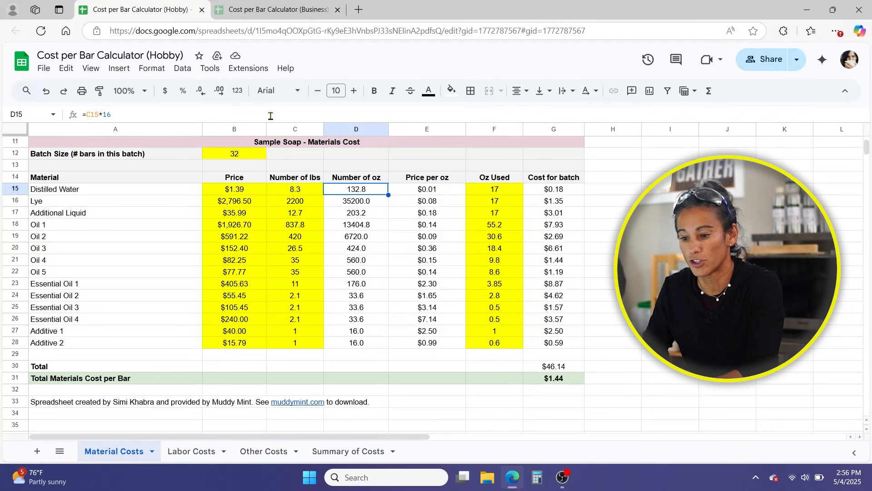
left_click(284, 193)
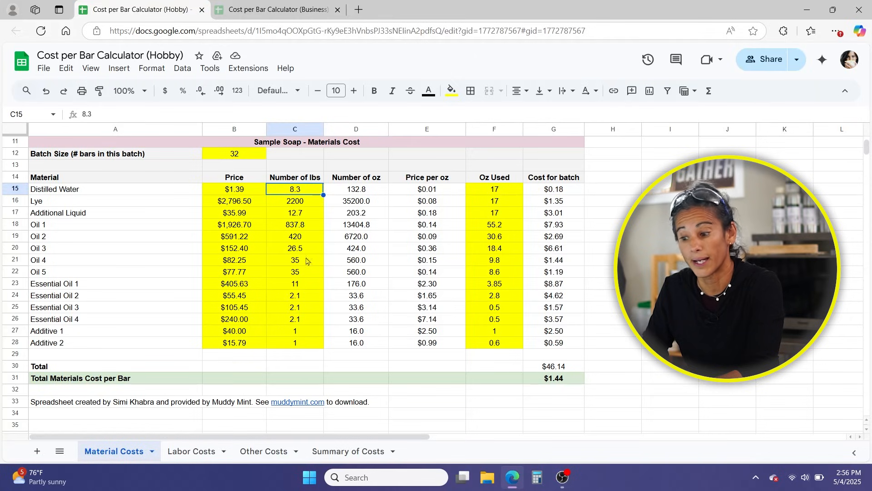
left_click(359, 193)
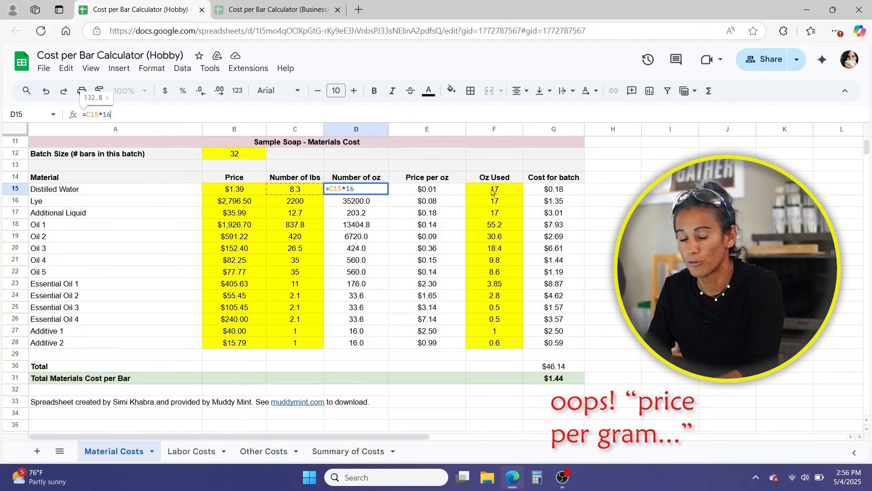
key("Return")
left_click(378, 214)
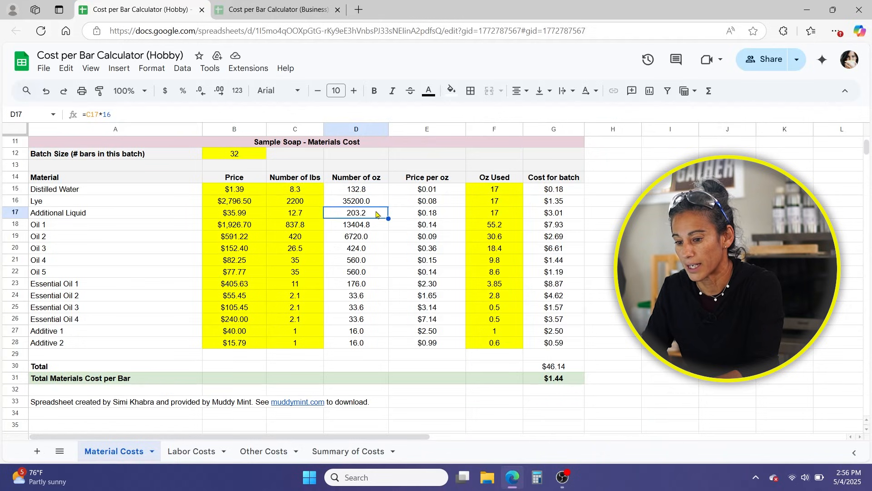
left_click(380, 193)
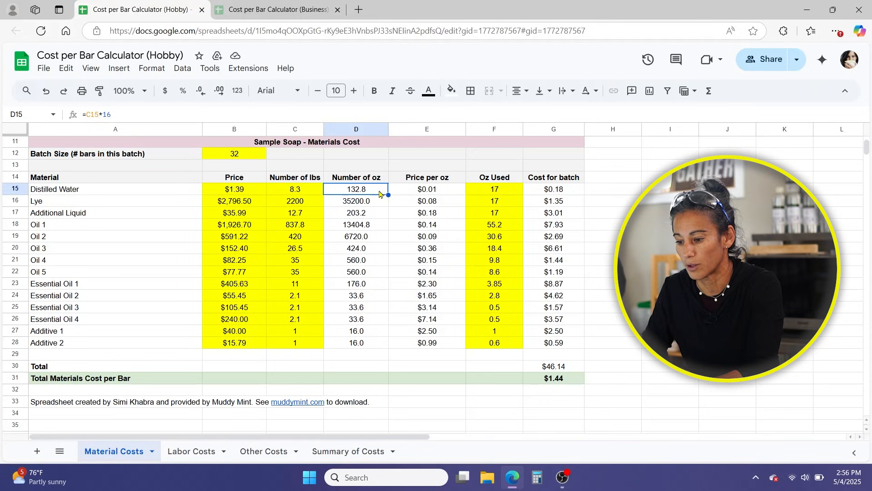
mouse_move(387, 195)
left_mouse_down()
mouse_move(385, 346)
mouse_move(389, 195)
left_mouse_up()
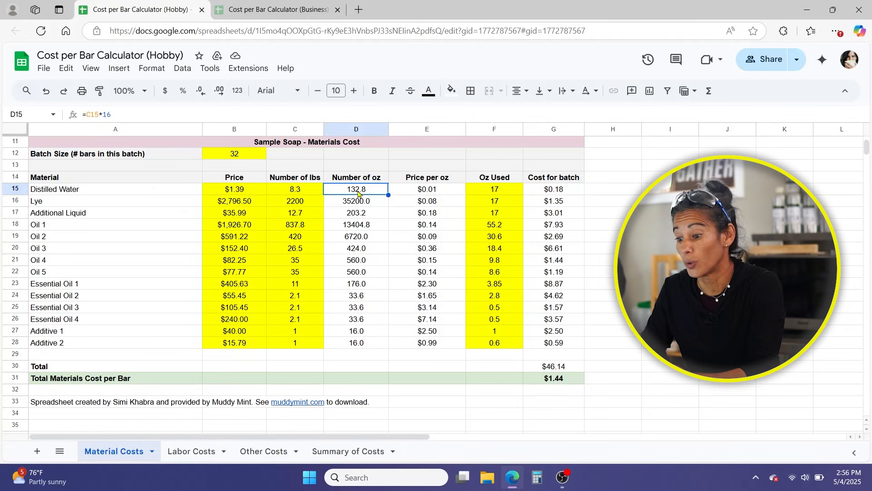
- Examine the Distilled Water and Lye prices and the formula behind Total Materials Cost per Bar
left_click(240, 191)
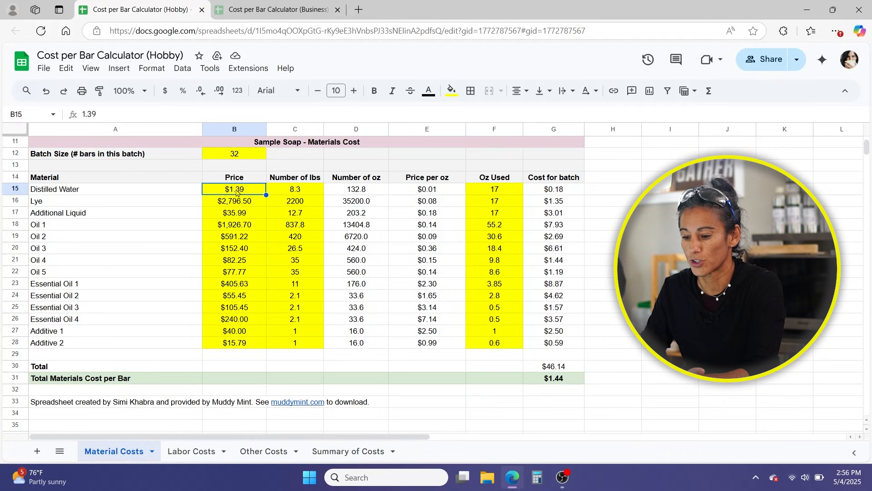
left_click(237, 204)
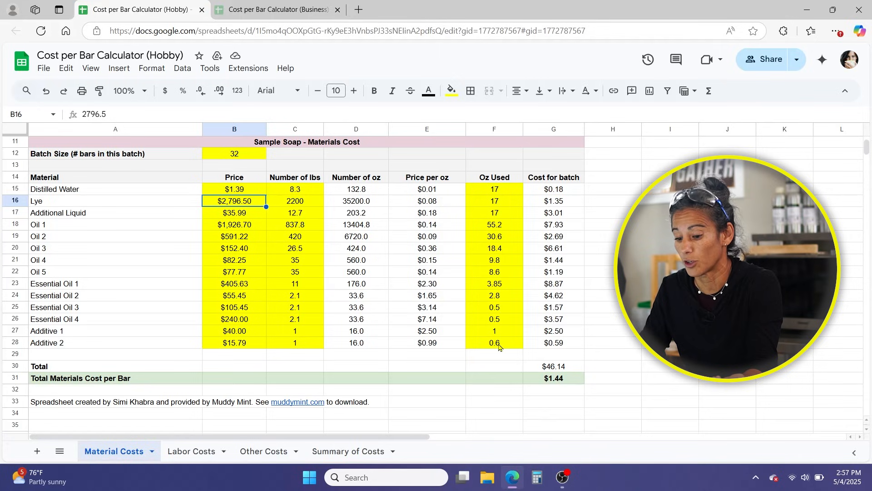
left_click(563, 383)
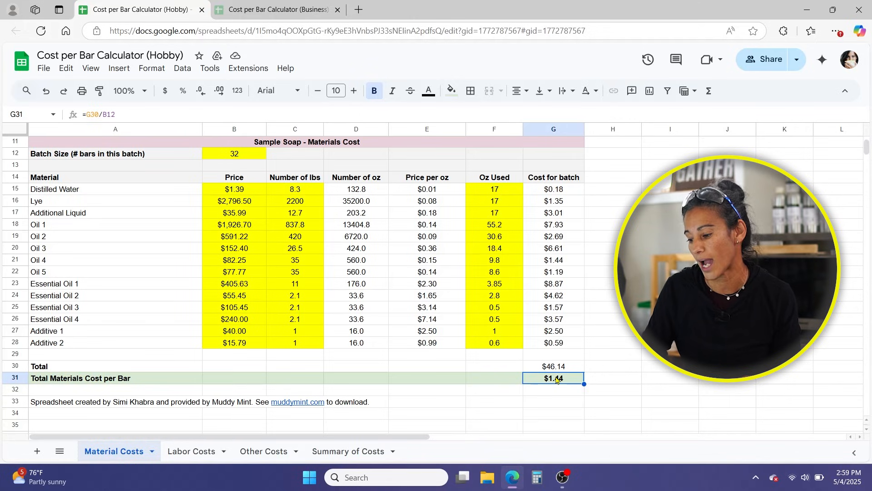
- Switch to the Business version of the calculator and examine its materials cost per bar and the Lye and Oil 1 prices
left_click(278, 10)
scroll(254, 197, "down", 5)
scroll(254, 197, "down", 1)
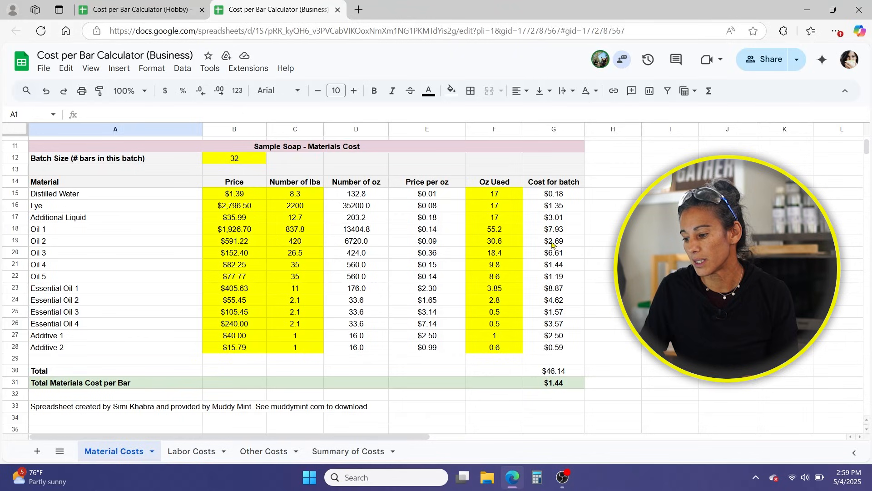
left_click(551, 385)
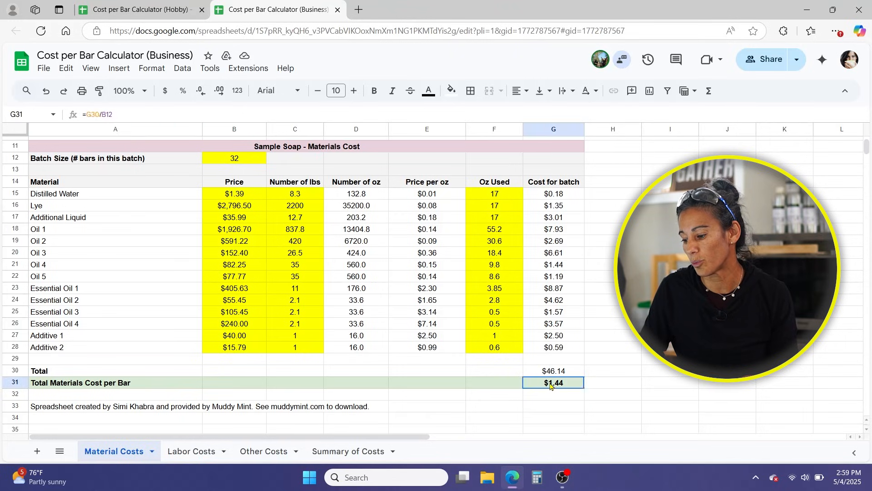
left_click(238, 209)
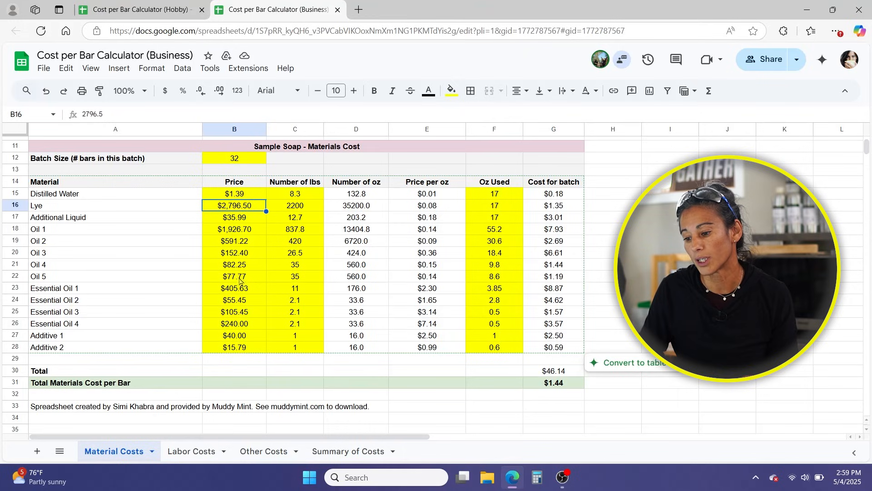
left_click(238, 233)
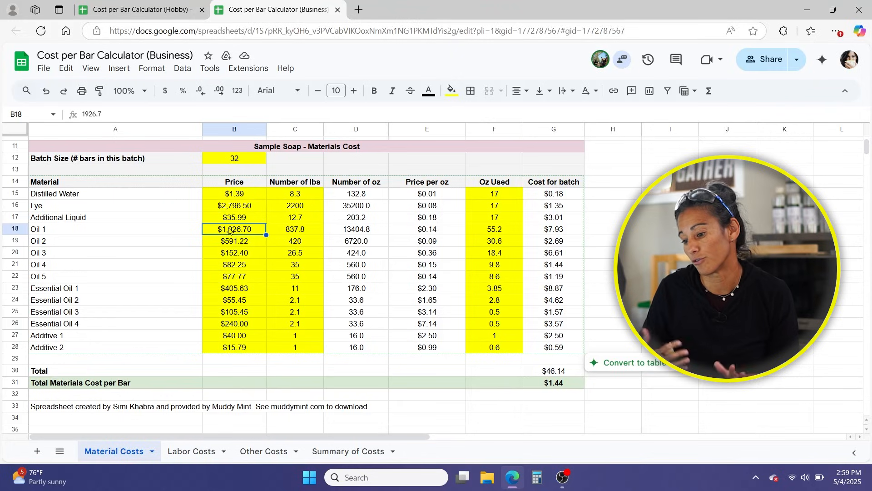
left_click(246, 208)
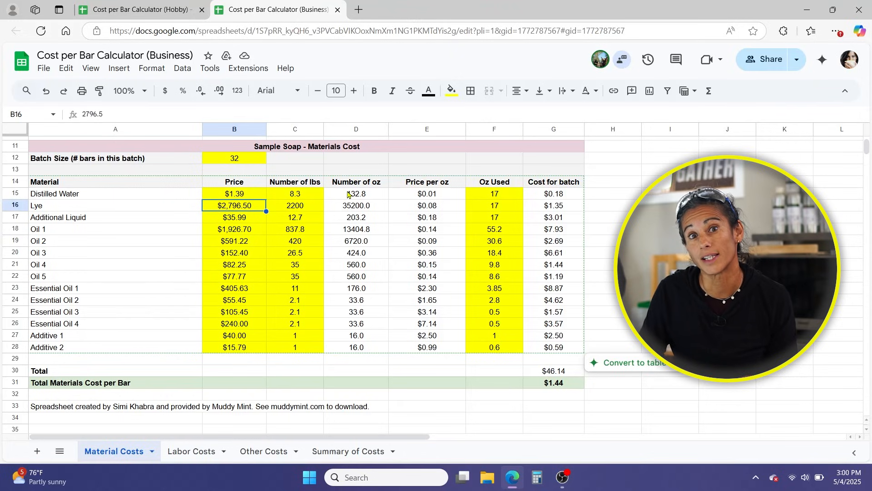
left_click(439, 209)
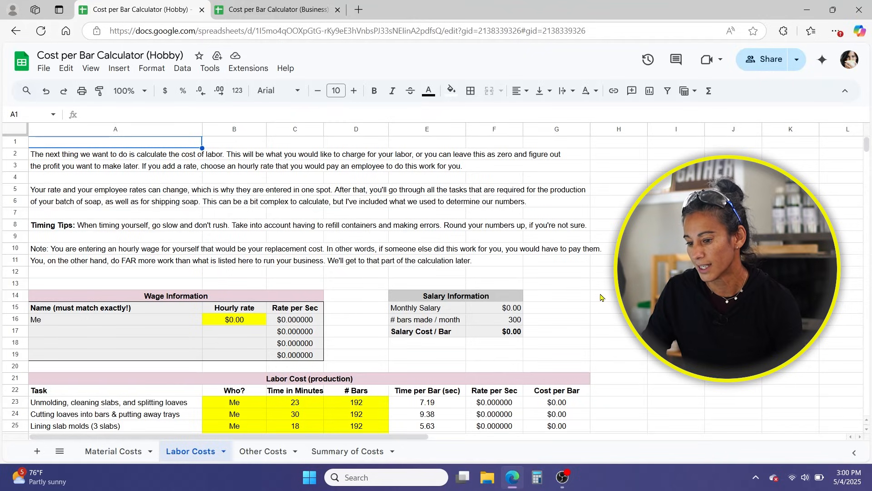
- Review the Hobby calculator's Labor Costs sheet, focusing on the hourly rate in the Wage Information table
scroll(600, 298, "down", 3)
scroll(600, 298, "down", 1)
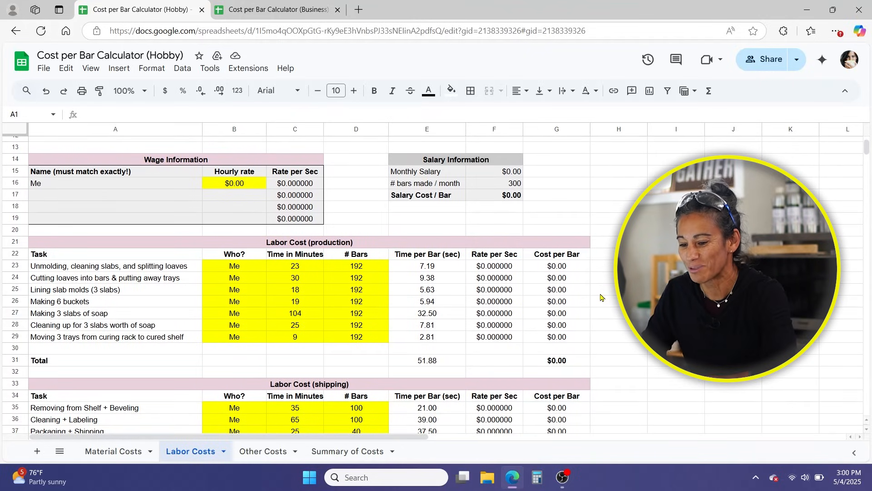
scroll(600, 298, "down", 1)
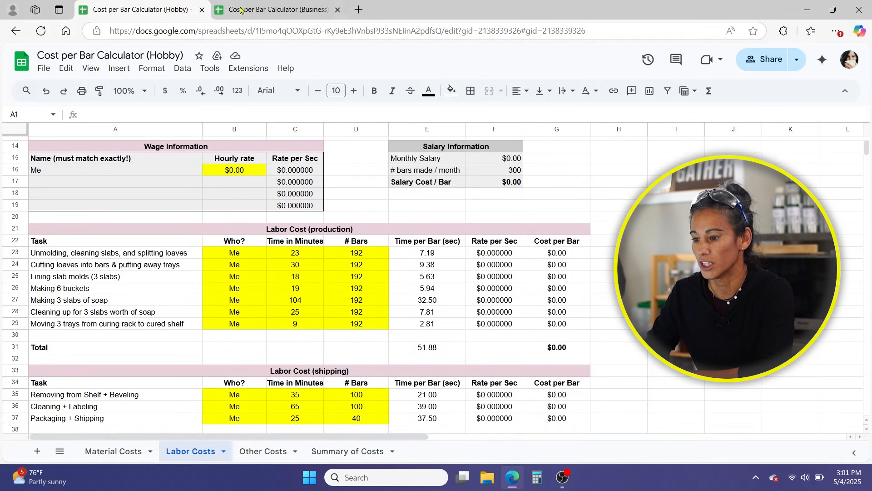
mouse_move(277, 8)
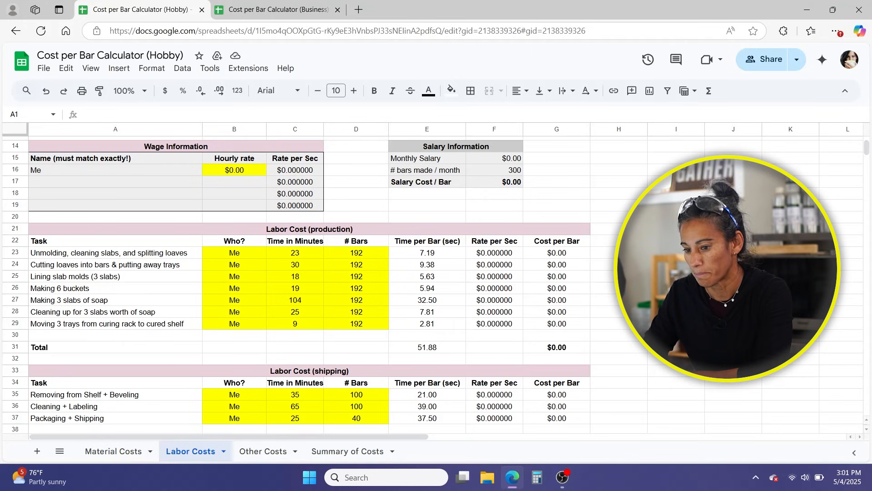
scroll(308, 237, "up", 1)
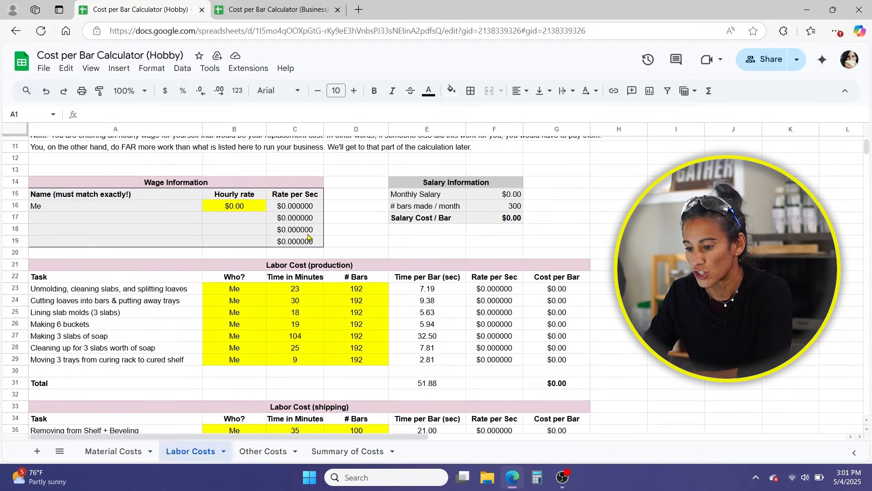
left_click(235, 207)
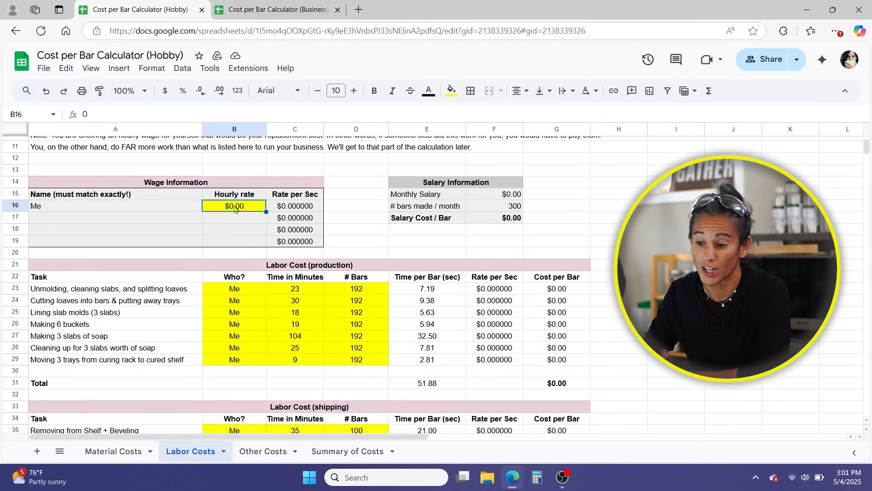
scroll(234, 209, "down", 1)
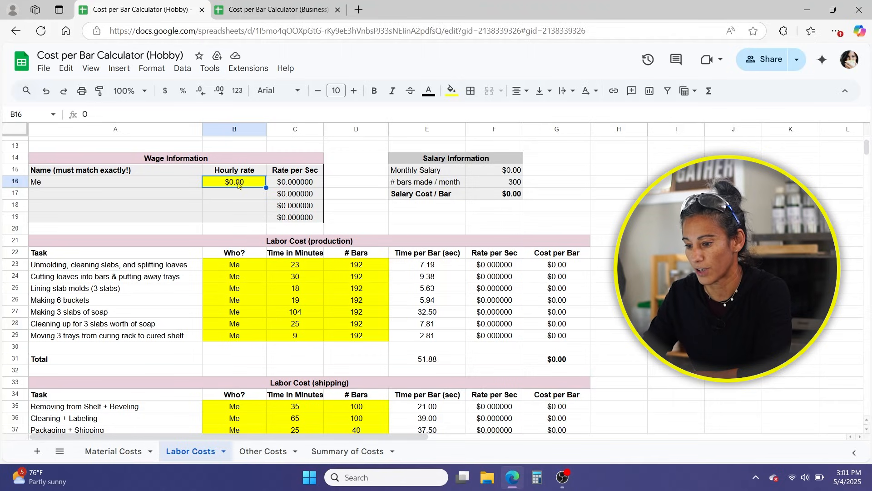
scroll(307, 223, "down", 1)
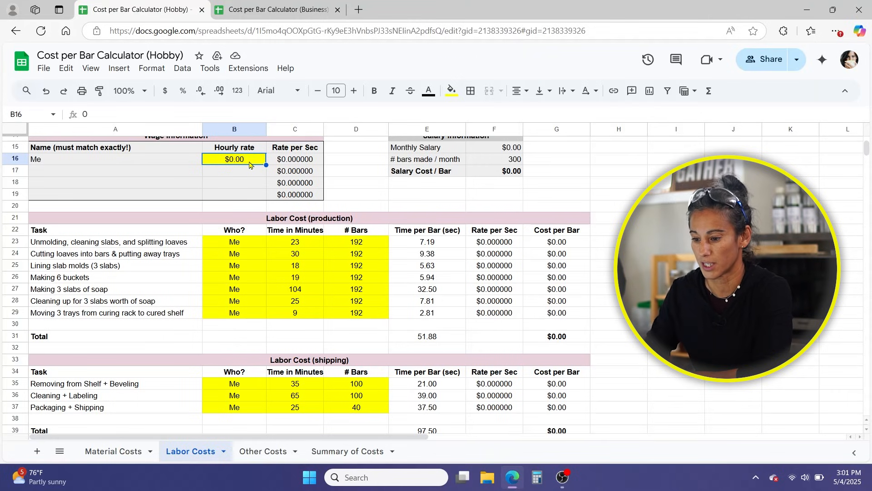
- Compare the production and shipping sections of the Labor Cost tables
left_click(276, 221)
scroll(275, 222, "down", 1)
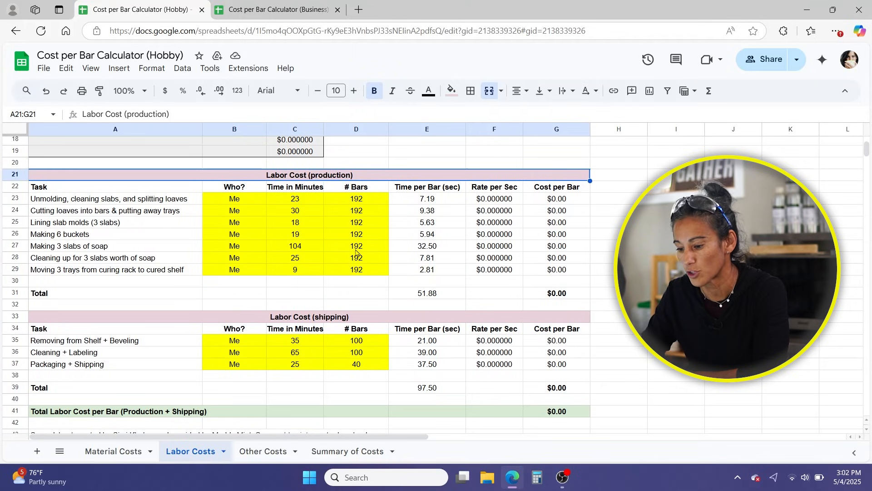
left_click(304, 321)
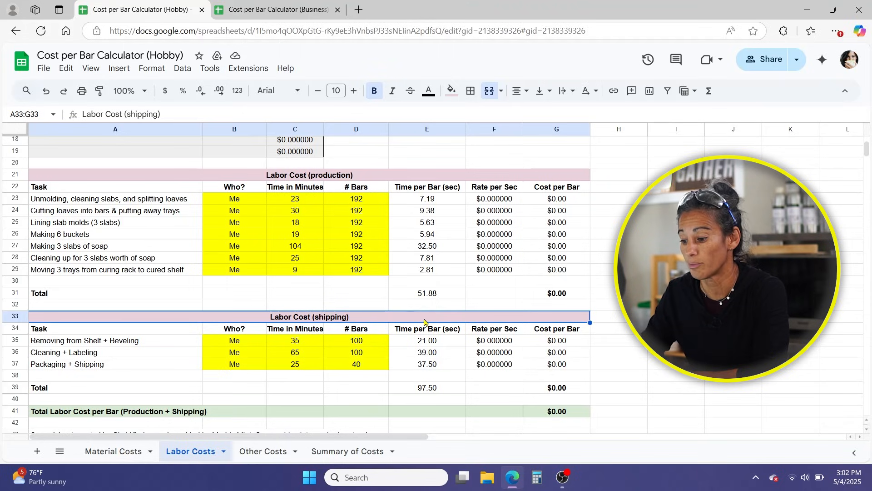
left_click(350, 179)
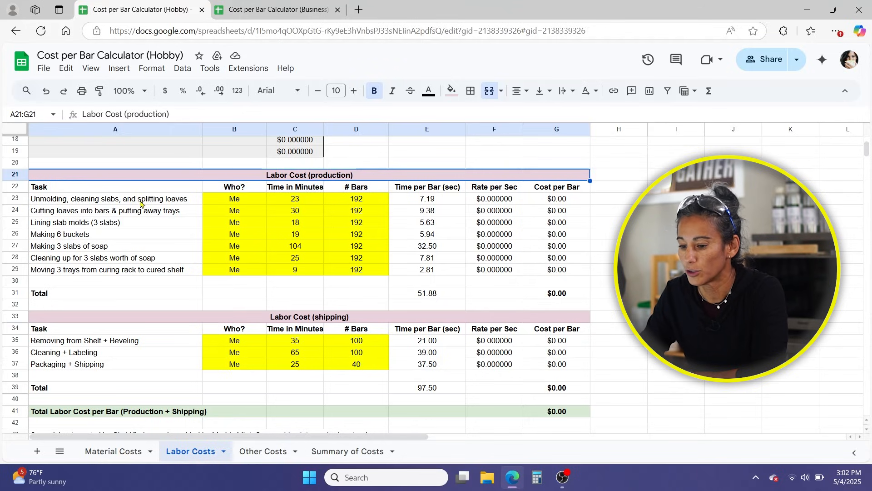
- Examine the list of production tasks and the minutes and bar count entered for unmolding, cleaning slabs and splitting loaves
left_click_drag(140, 203, 139, 273)
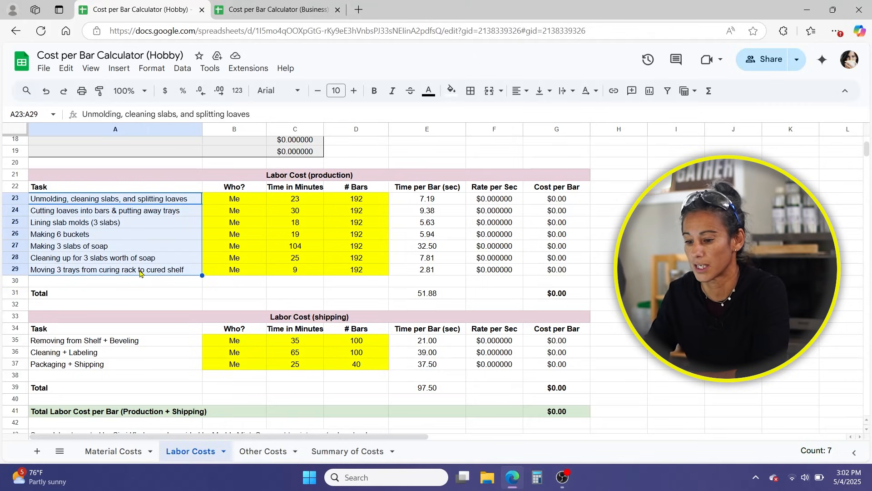
left_click(130, 203)
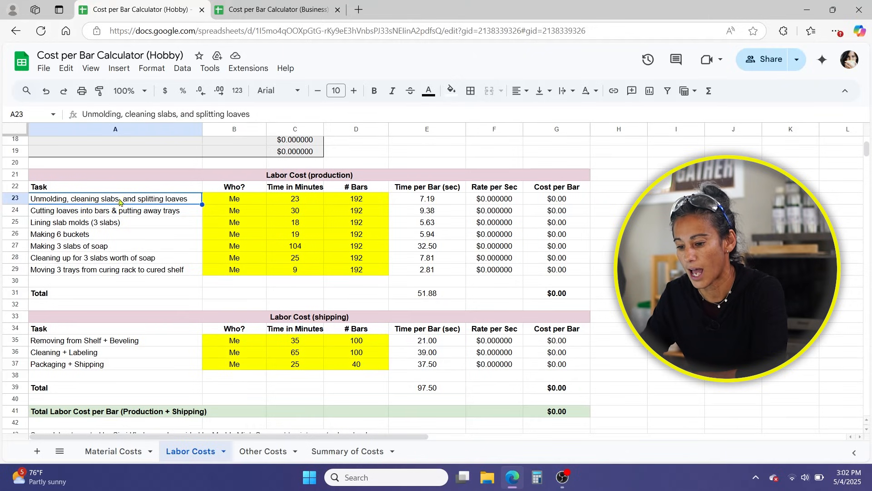
left_click(311, 203)
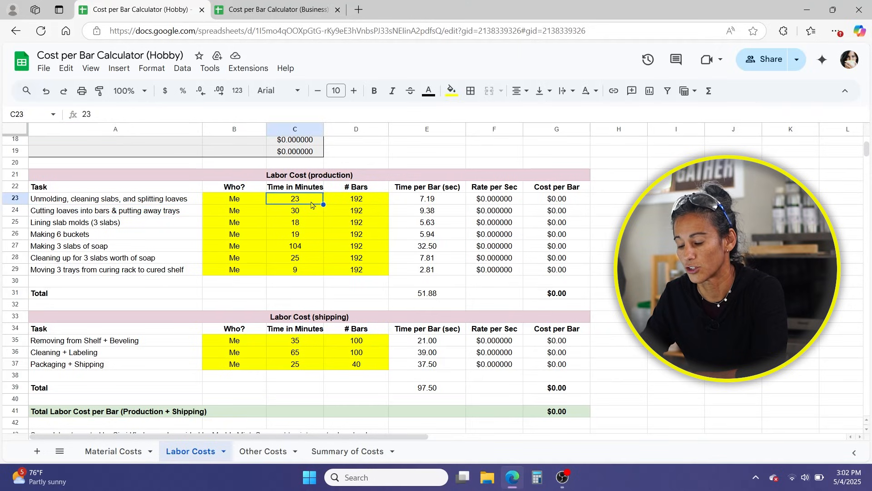
left_click(371, 203)
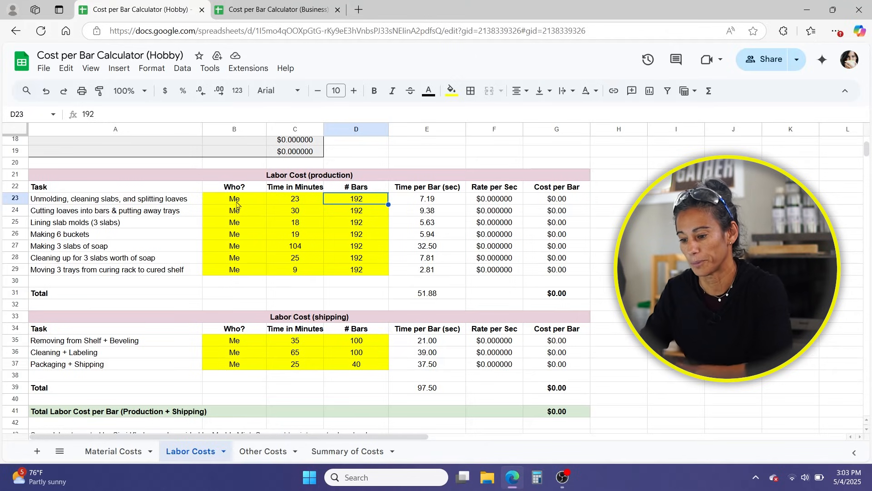
- Read the Timing Tips note above the Wage Information table
scroll(271, 210, "up", 5)
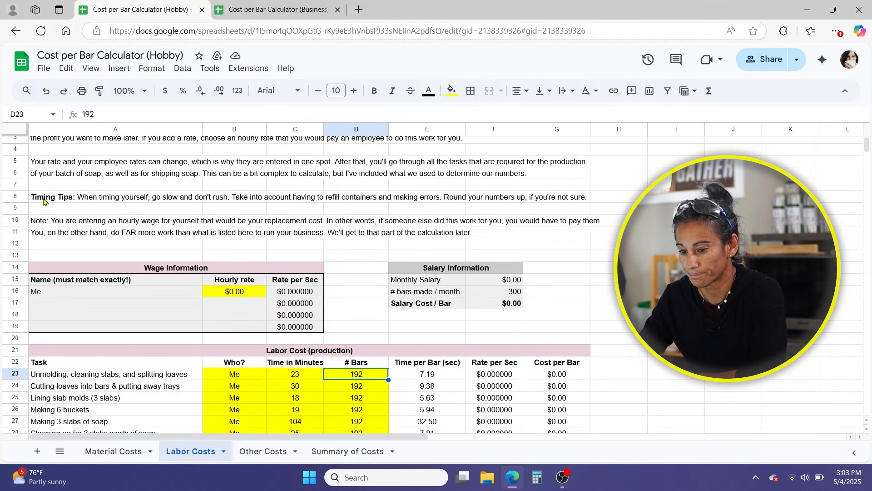
left_click(44, 201)
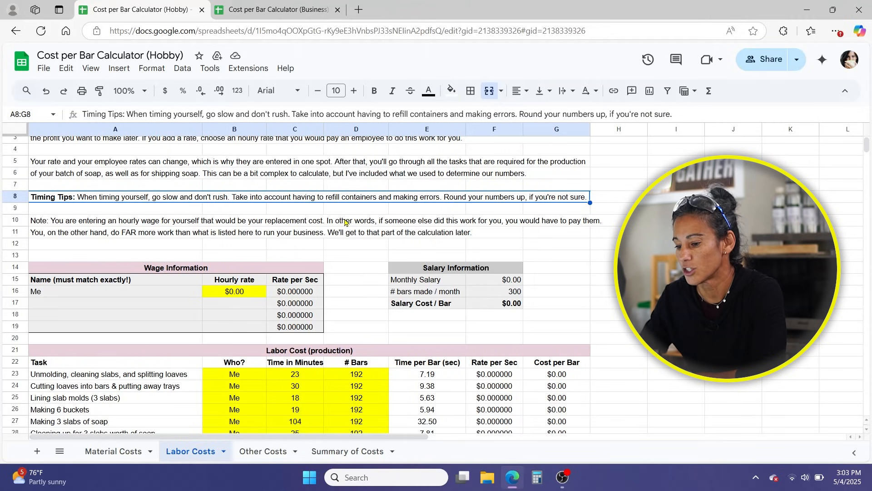
scroll(344, 222, "down", 1)
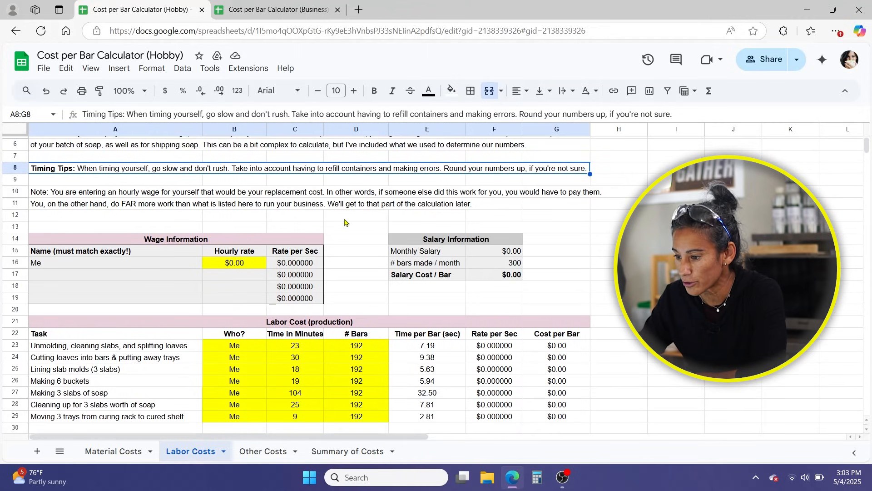
- Inspect the unmolding task's minutes, bar count, and the formulas for Time per Bar and Rate per Sec
scroll(344, 222, "down", 3)
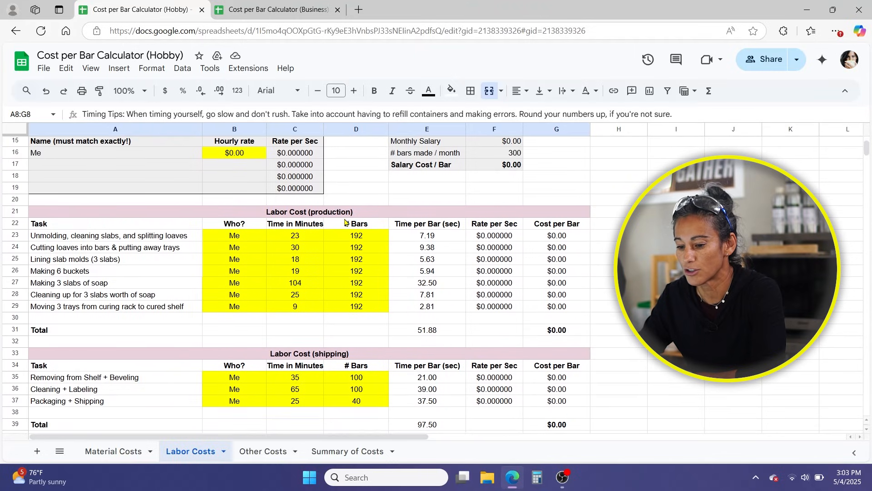
scroll(344, 222, "down", 1)
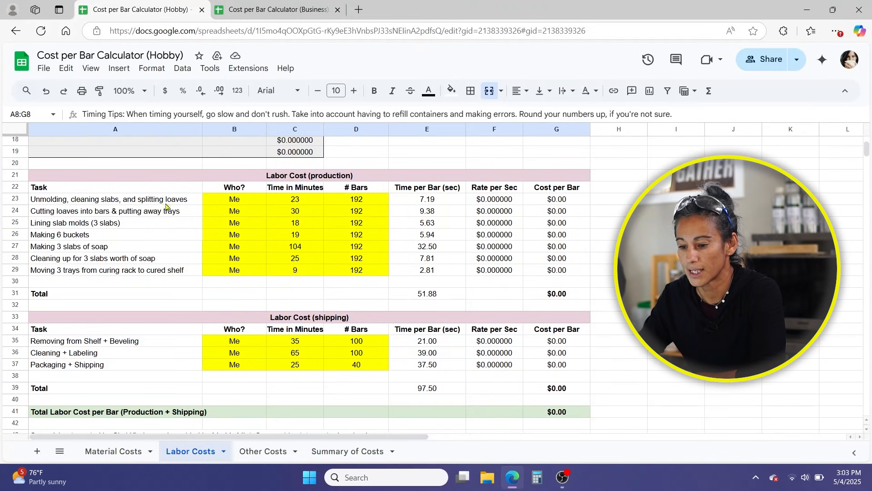
left_click(309, 203)
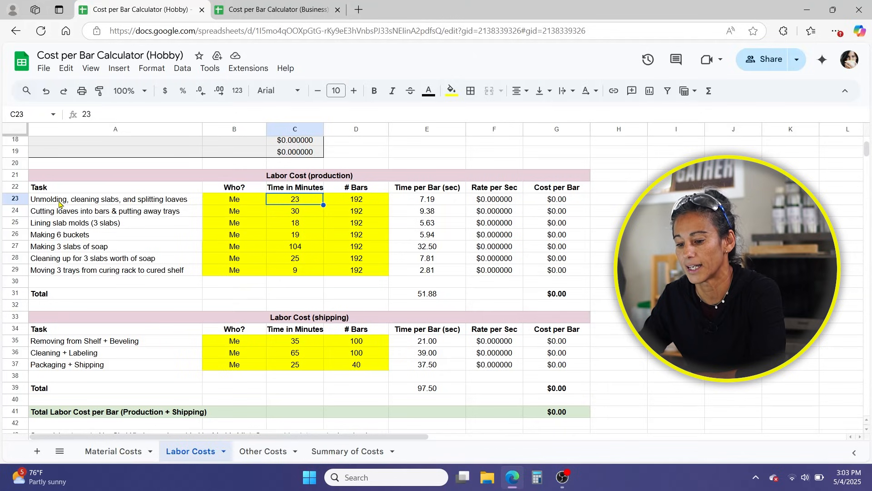
left_click(351, 202)
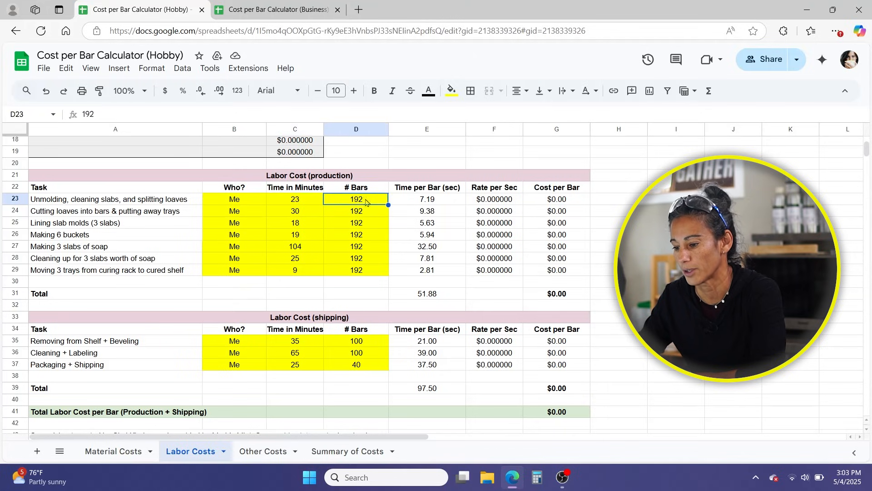
left_click(440, 201)
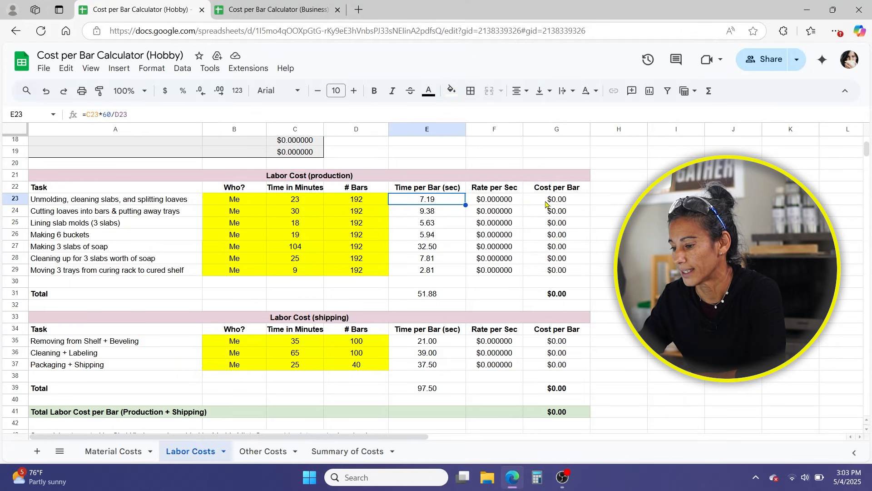
left_click(507, 203)
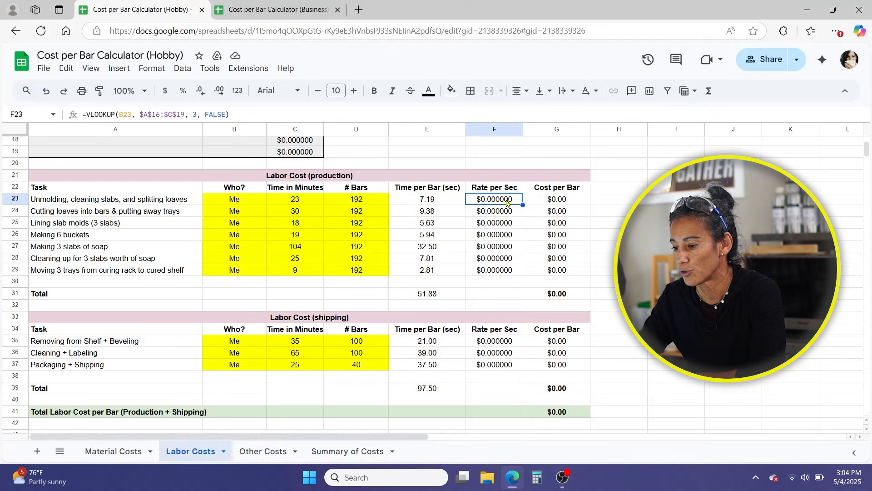
- Set the hourly rate for Me in the Wage Information table to $20.00
scroll(507, 203, "up", 2)
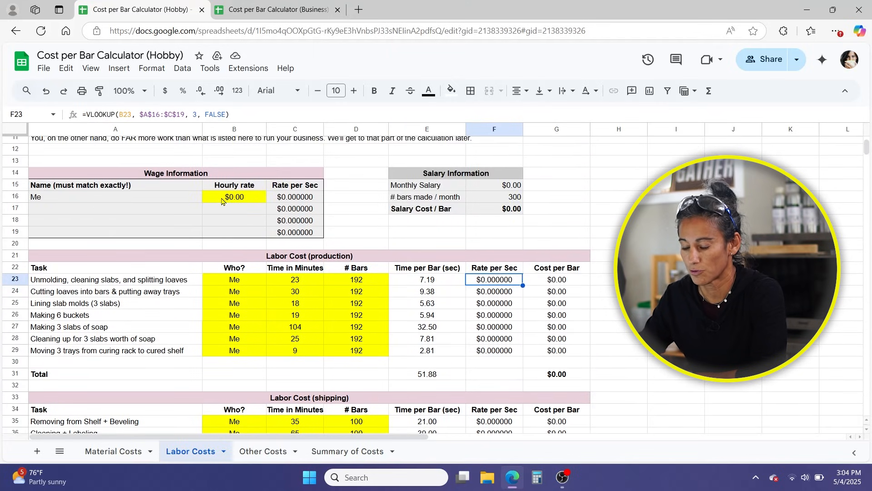
left_click(222, 200)
type("20")
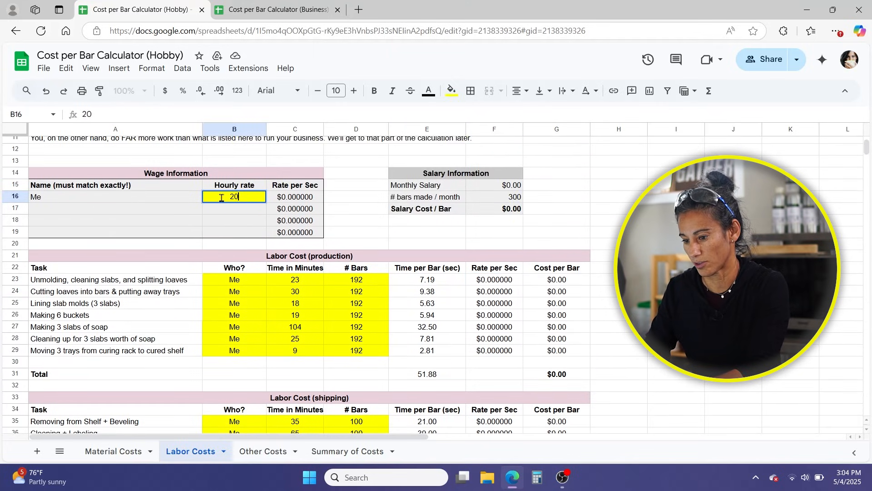
key("Return")
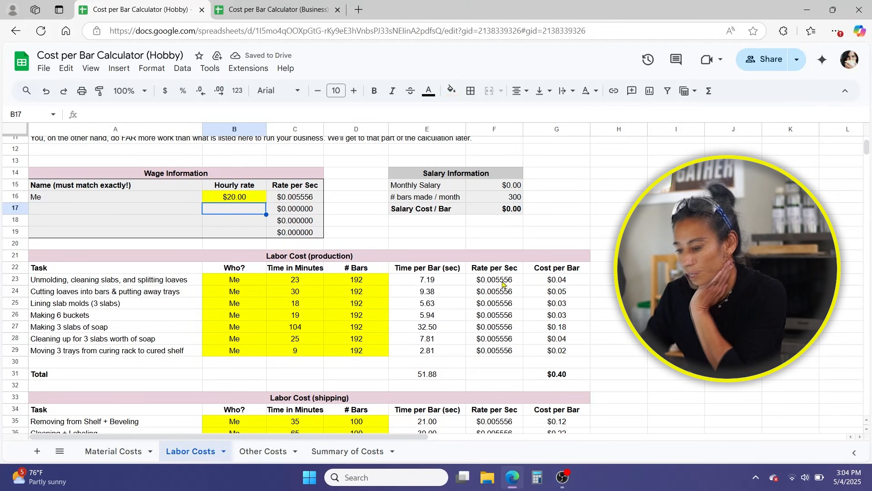
- Inspect the Rate per Sec formula for the unmolding task and the Cost per Bar formulas for the unmolding and cutting tasks
left_click(500, 281)
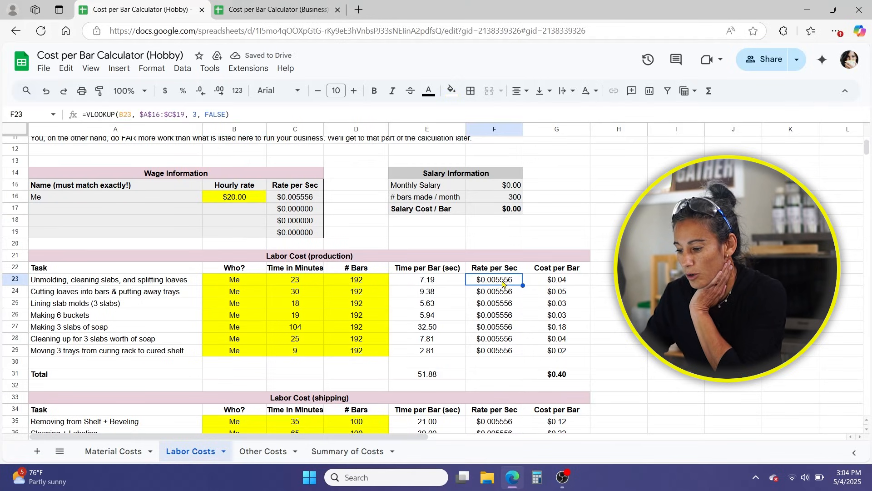
left_click(570, 284)
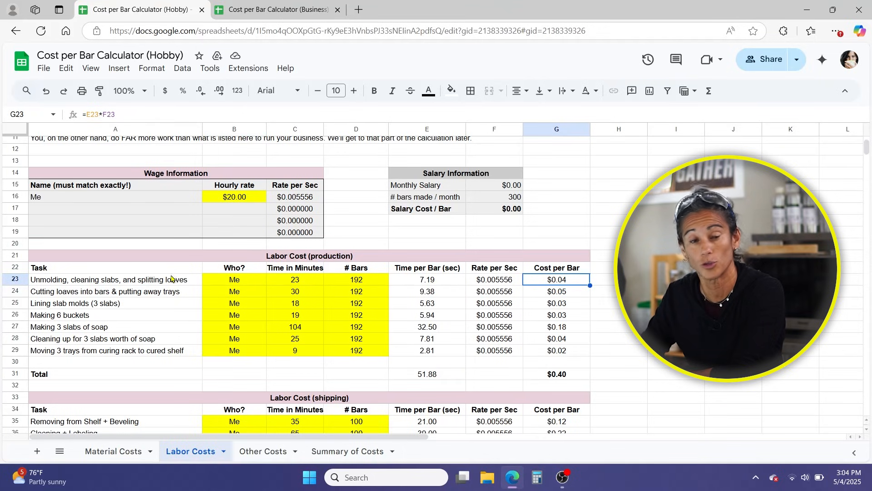
scroll(179, 286, "down", 1)
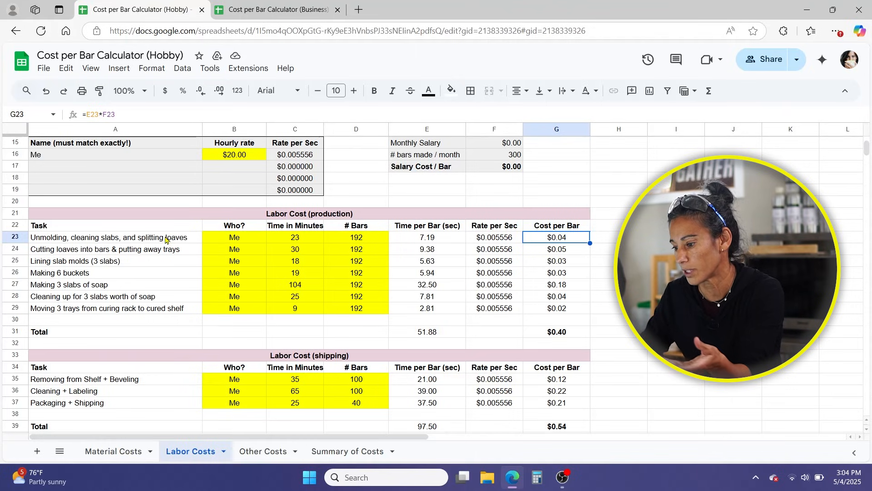
left_click(561, 253)
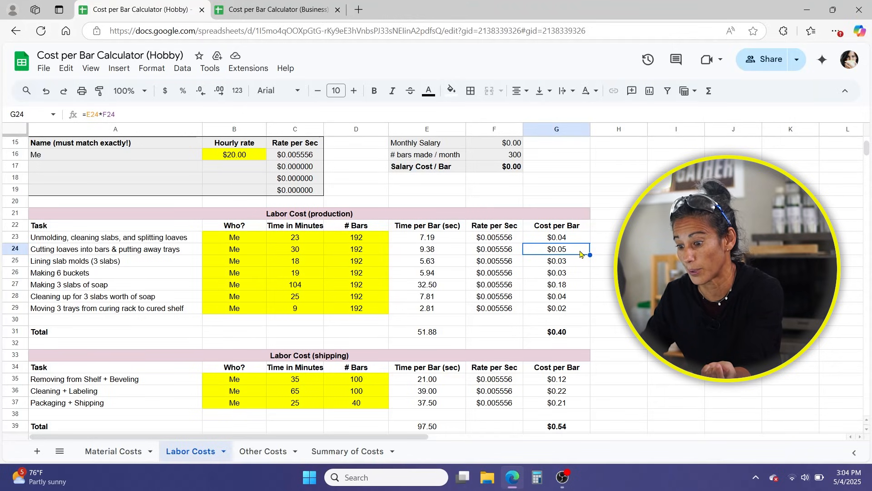
- Review the remaining production tasks, from cutting loaves to moving trays to the cured shelf, including the minutes for making 3 slabs
left_click(108, 252)
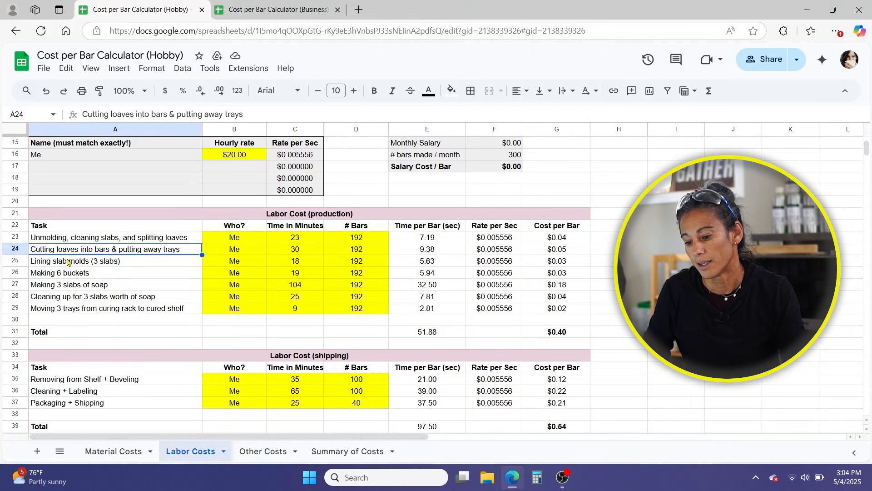
left_click(67, 262)
left_click(88, 276)
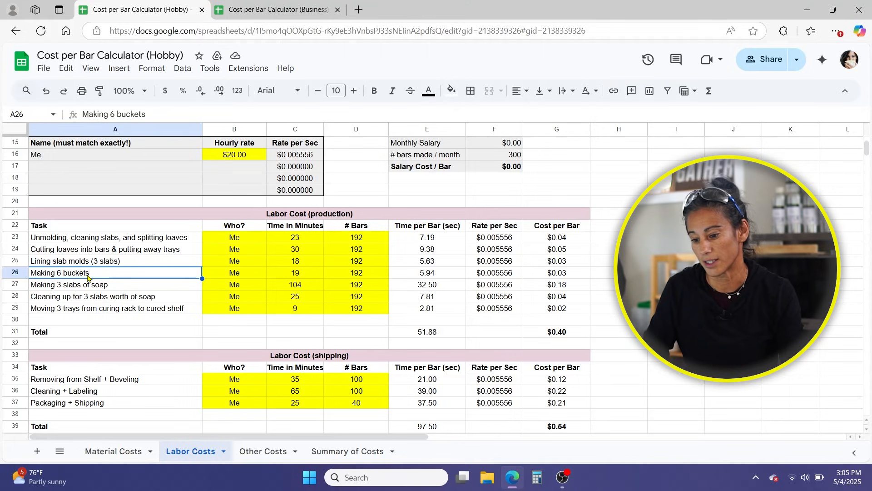
left_click(111, 285)
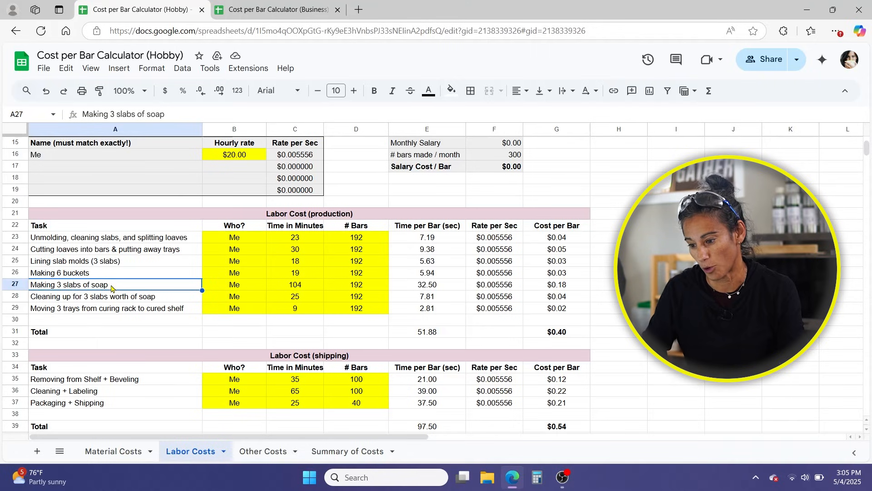
left_click(300, 289)
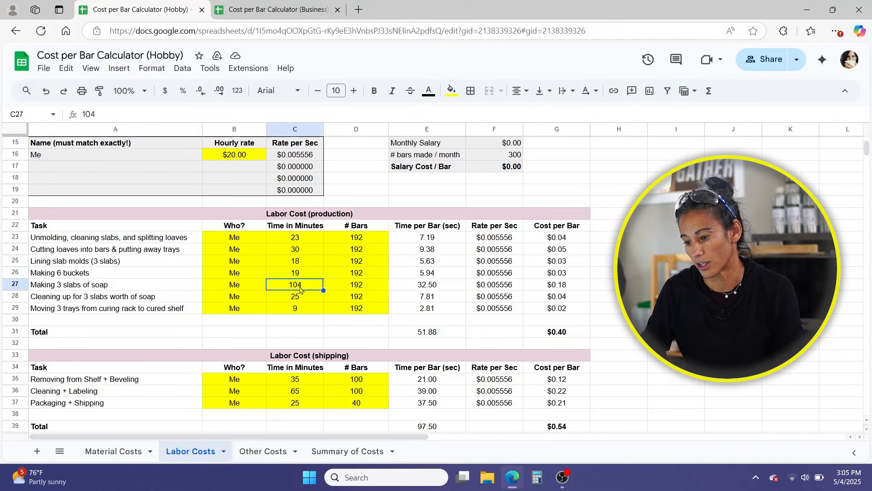
left_click(165, 301)
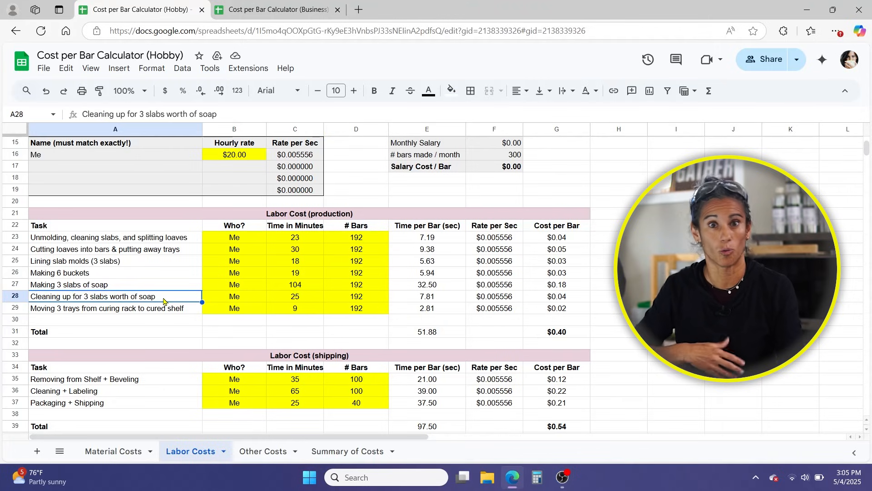
left_click(139, 311)
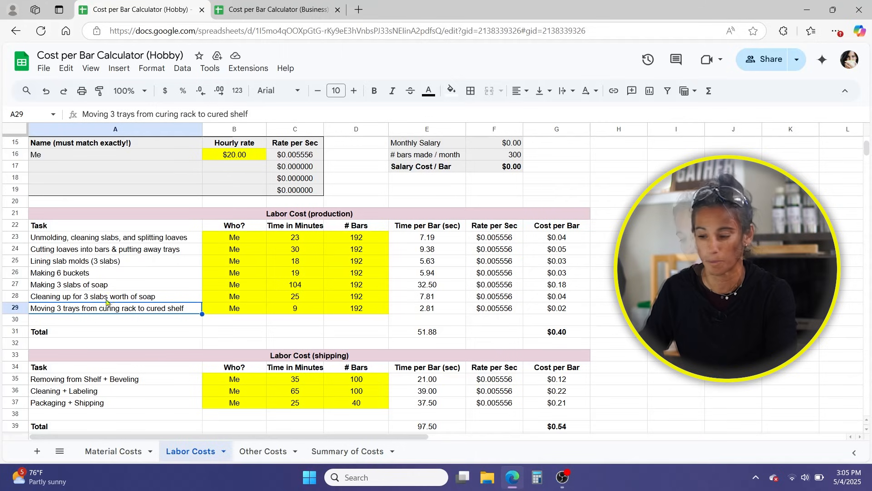
- Inspect the production labor total's Cost per Bar formula and the hourly rate it depends on
scroll(114, 296, "down", 1)
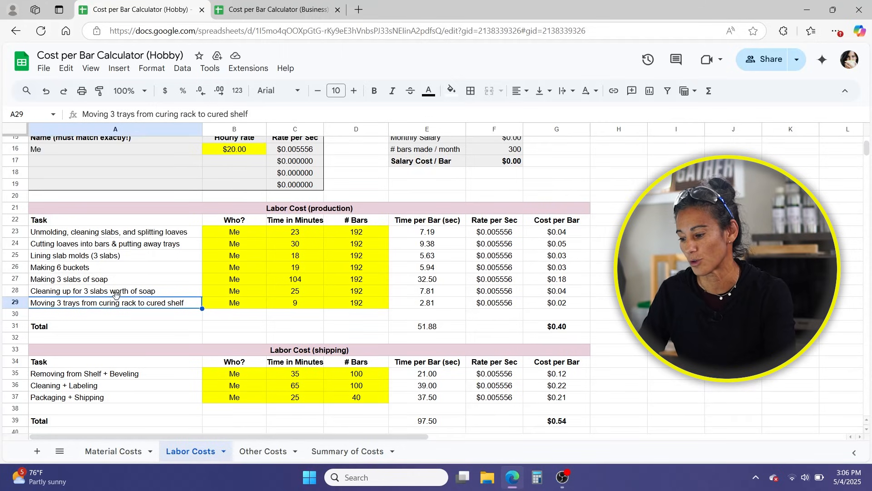
left_click(572, 331)
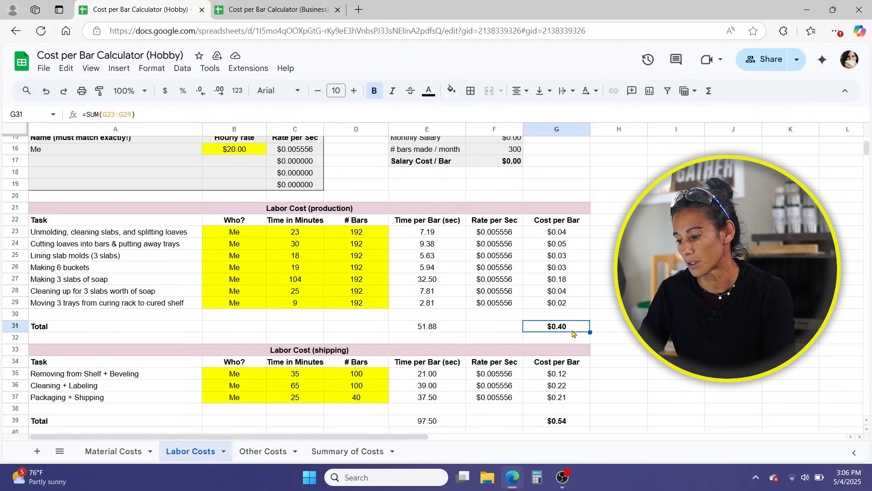
scroll(318, 218, "up", 3)
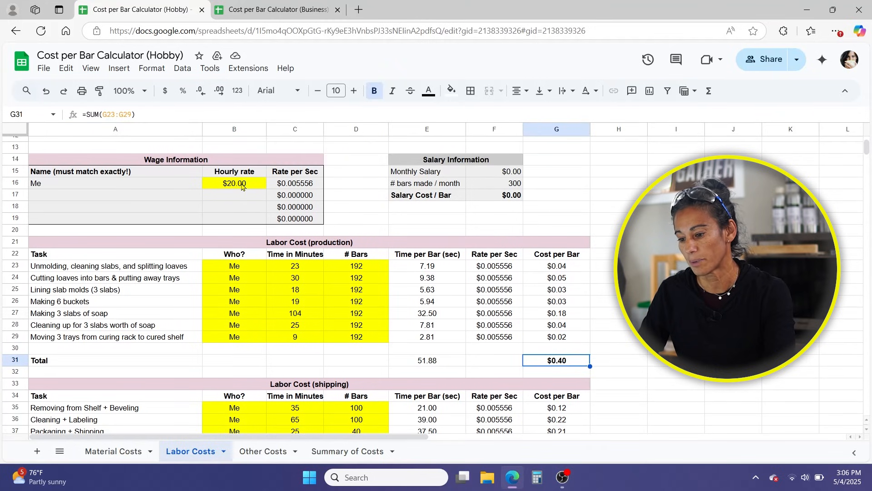
scroll(556, 303, "down", 3)
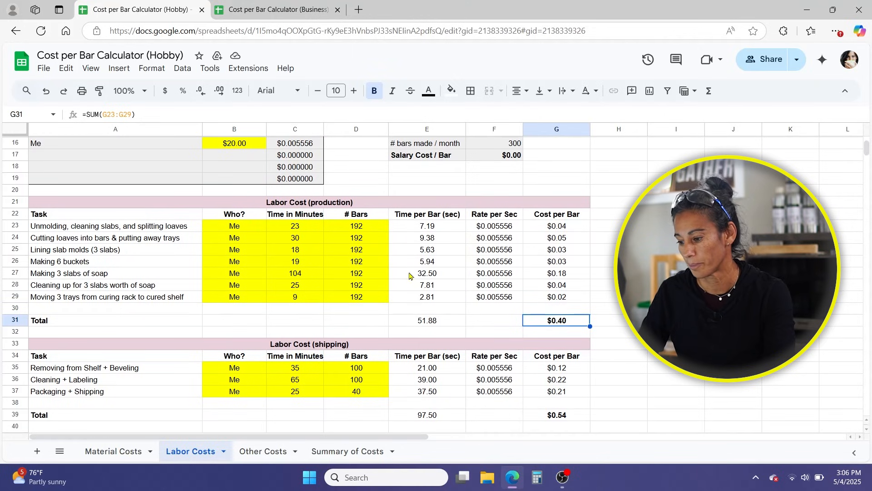
- Review the Labor Cost (shipping) tasks: removing from shelf and beveling, cleaning and labeling, and packaging and shipping
scroll(411, 276, "down", 2)
left_click(316, 284)
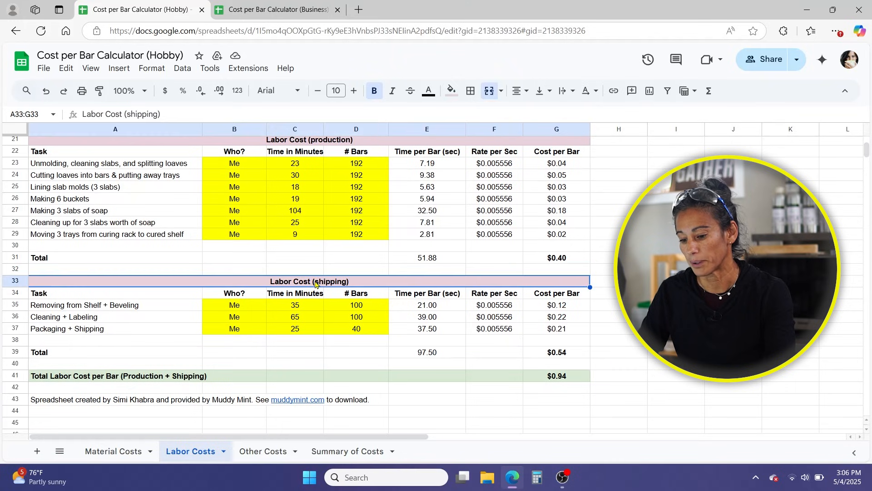
left_click(89, 310)
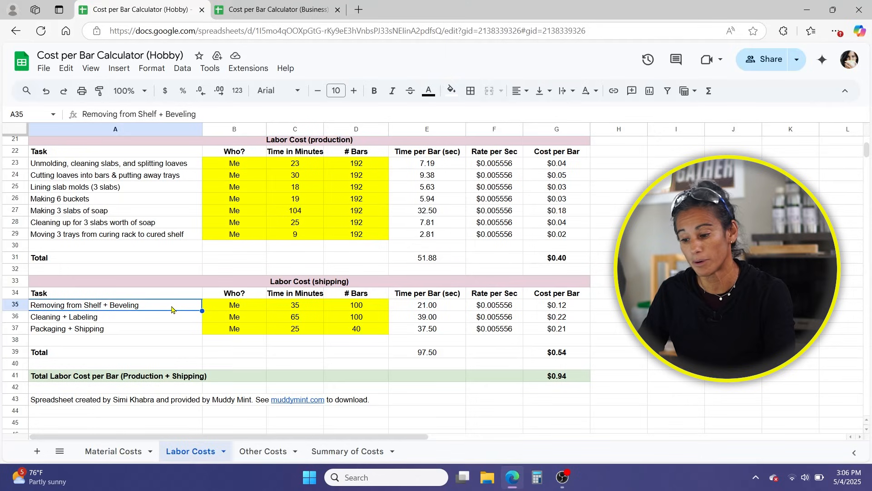
left_click(186, 319)
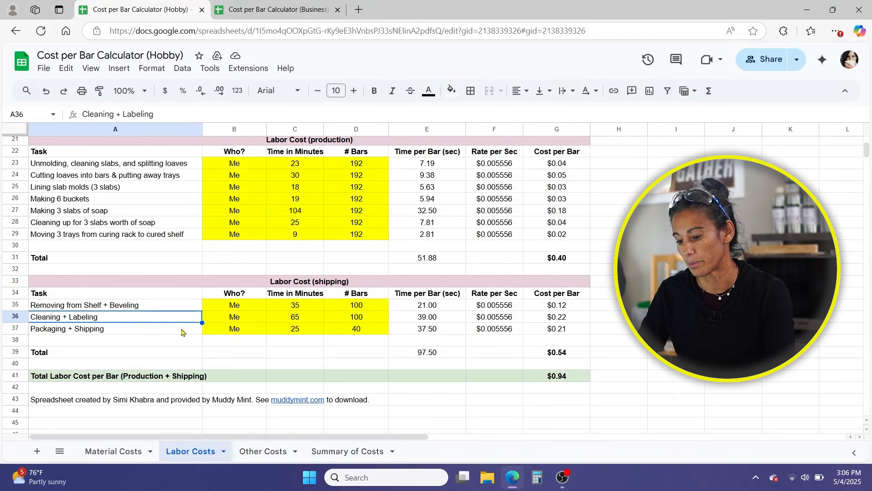
left_click(181, 332)
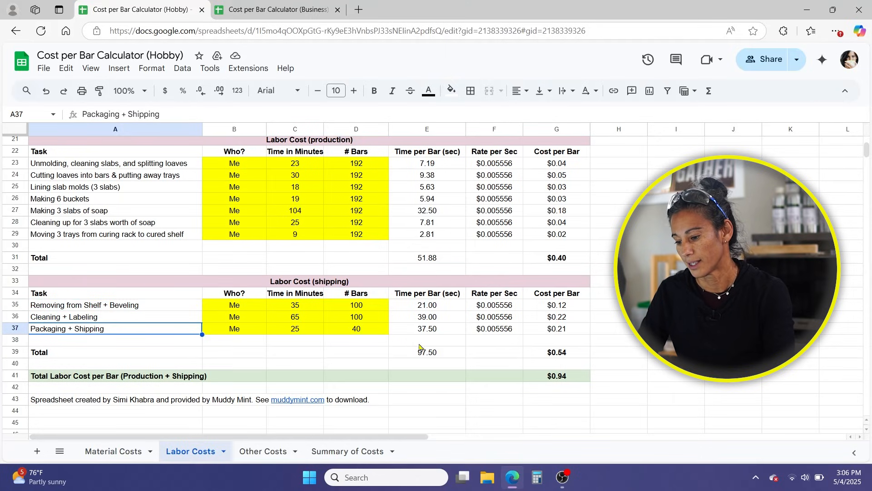
- Inspect the shipping total and Total Labor Cost per Bar formulas, and compare the labor cost with the Total Materials Cost per Bar
left_click(567, 356)
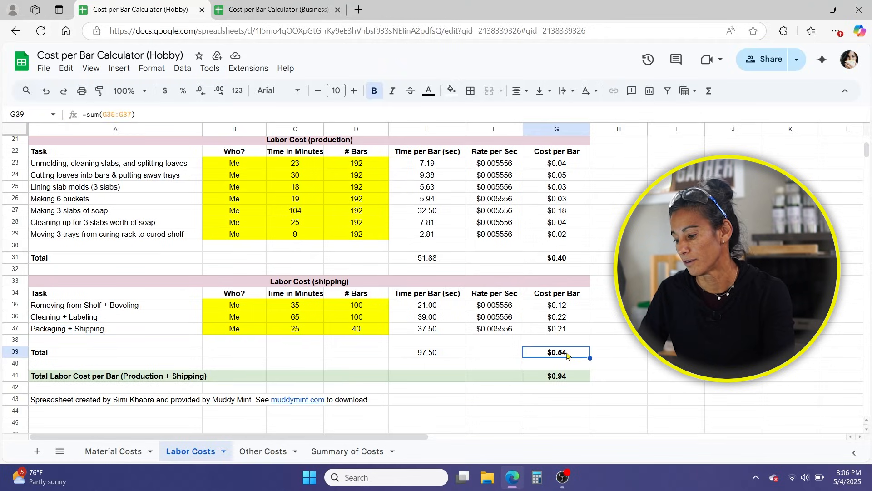
left_click(566, 380)
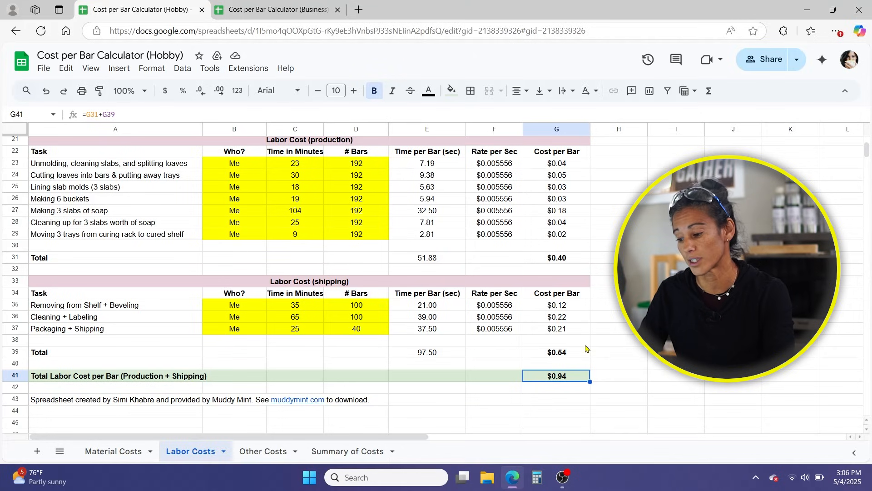
left_click(107, 453)
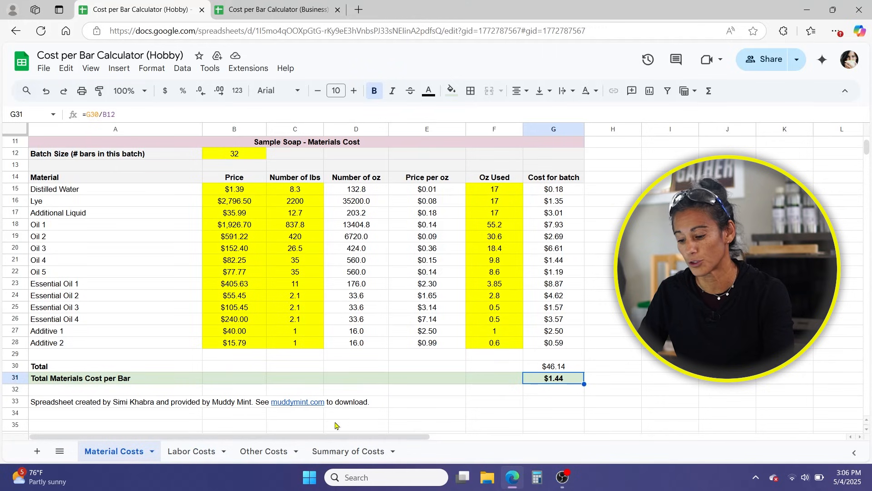
left_click(201, 453)
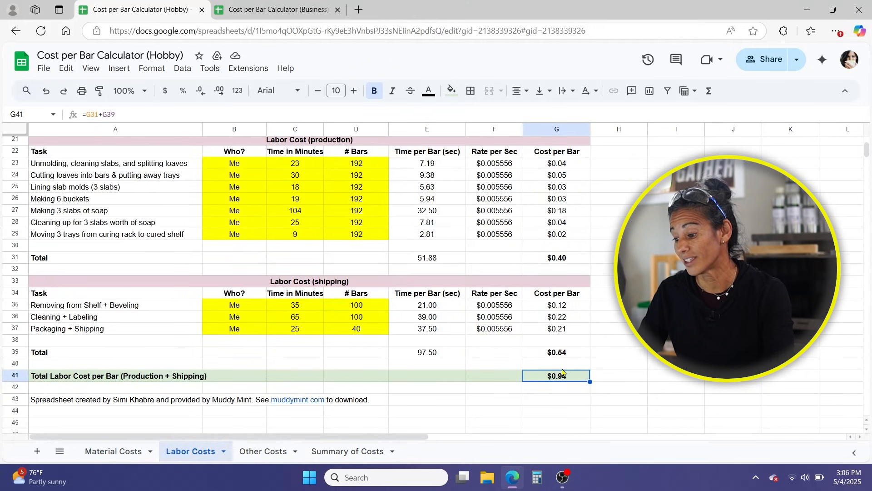
- Set the hourly rate for Me to $16.00 and check the Total Labor Cost per Bar
scroll(591, 372, "up", 3)
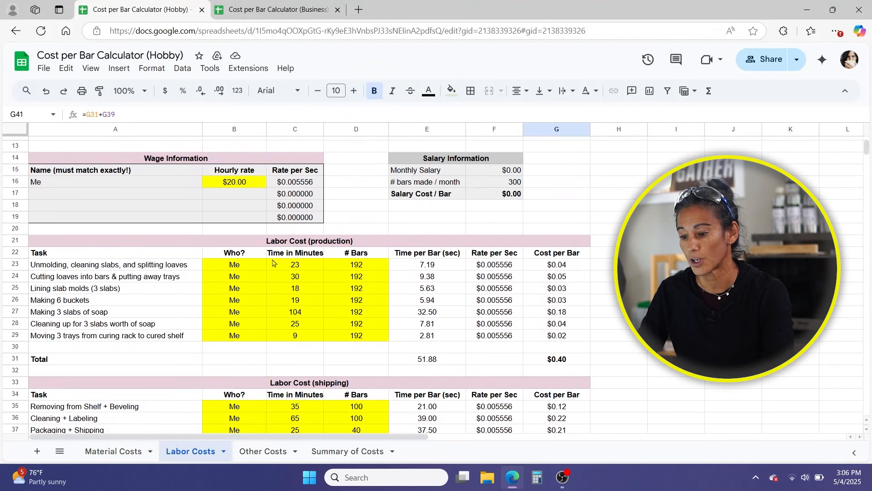
left_click(240, 182)
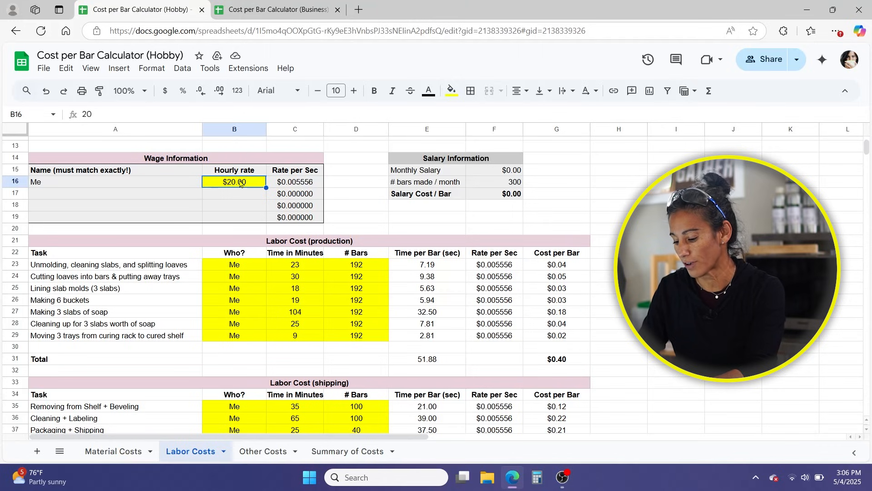
type("16")
key("Return")
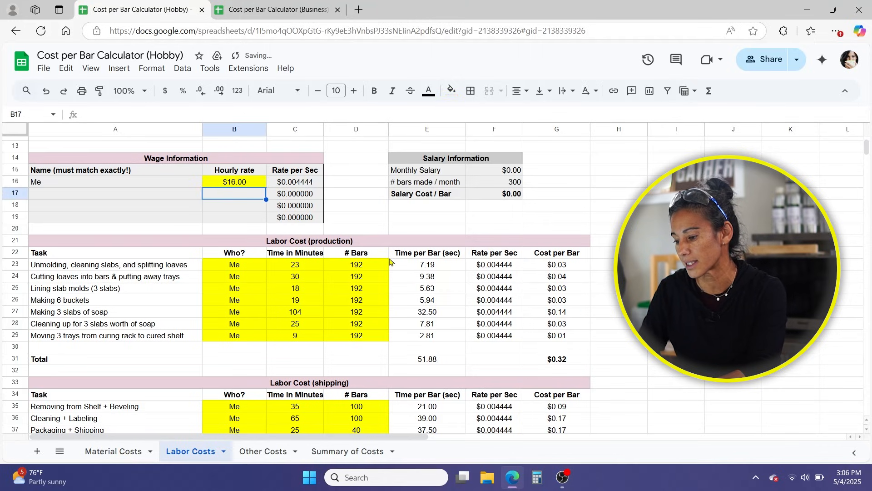
scroll(392, 263, "down", 3)
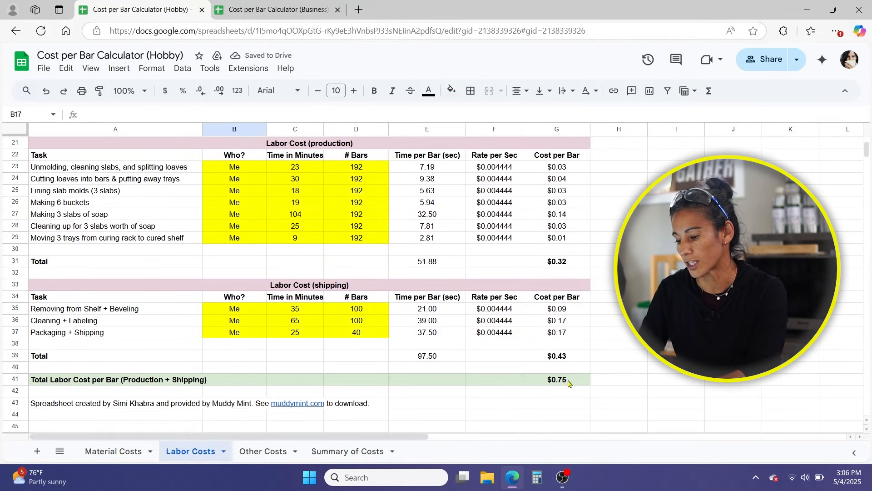
left_click(569, 383)
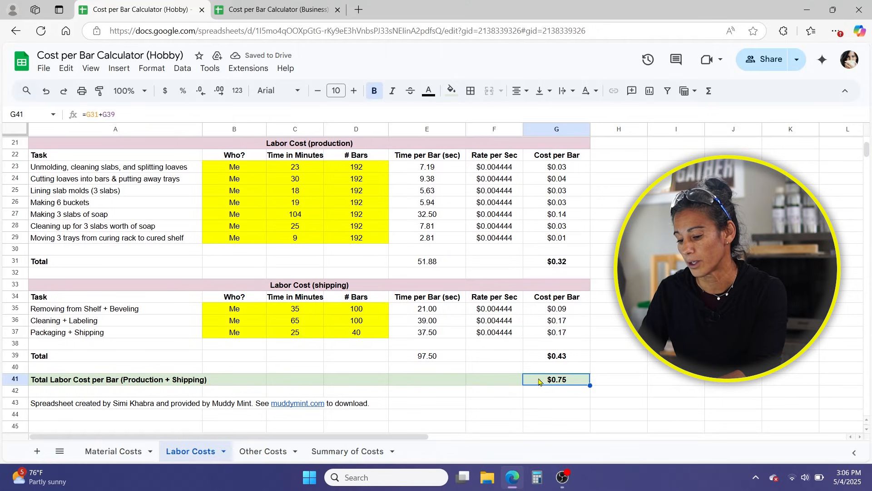
- Set the hourly rate for Me back to $20.00 in the Wage Information table
scroll(539, 380, "up", 3)
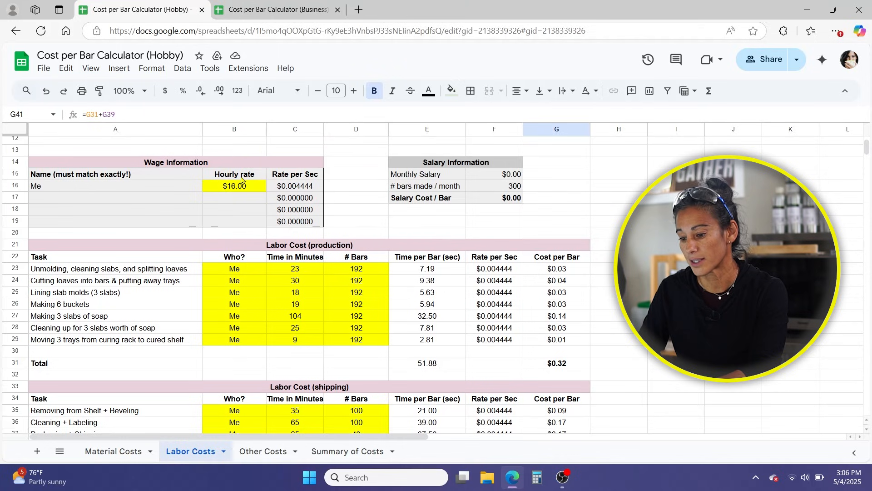
left_click(231, 190)
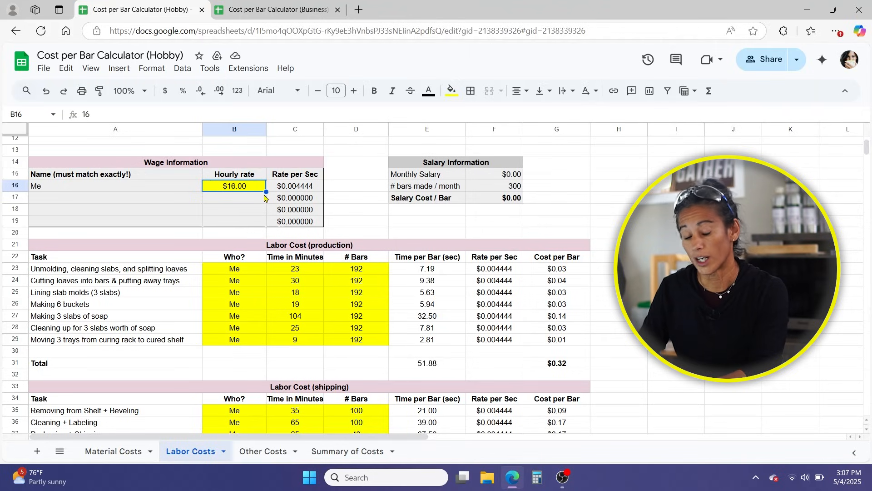
type("20")
key("Return")
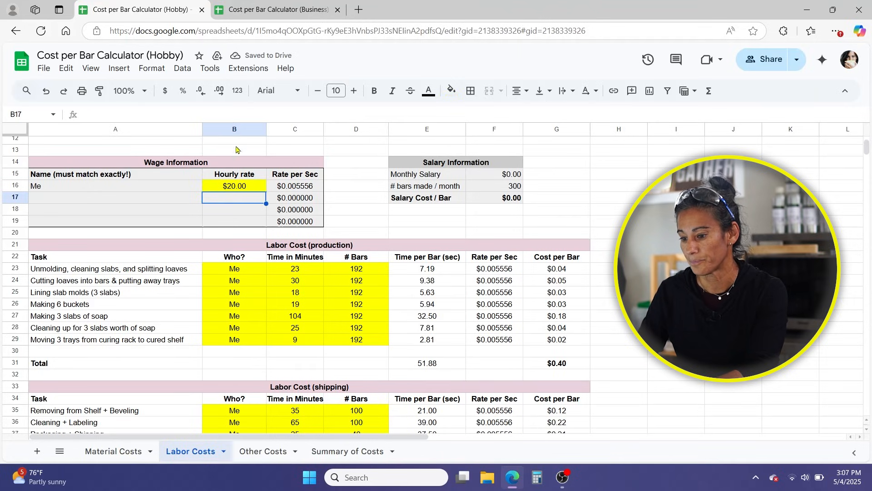
- Switch to the Cost per Bar Calculator (Business) spreadsheet and review the employee names in the Labor Costs sheet's Wage Information table
left_click(286, 9)
left_click(191, 451)
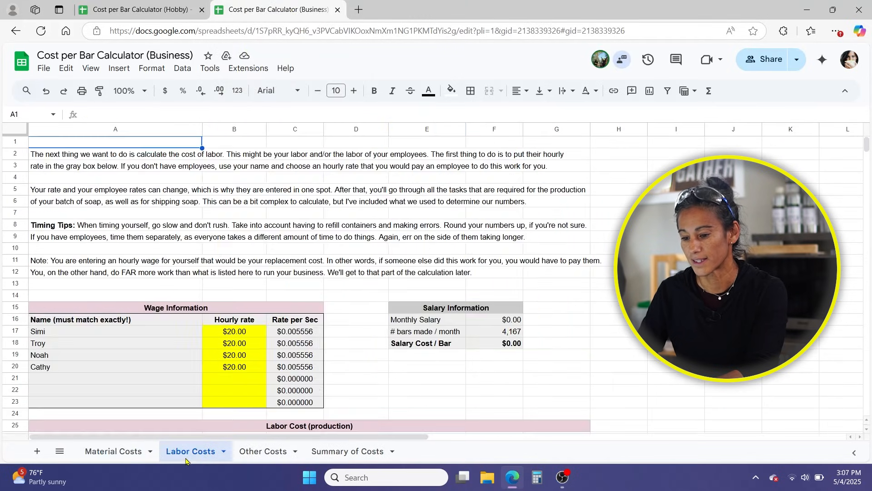
scroll(451, 249, "down", 5)
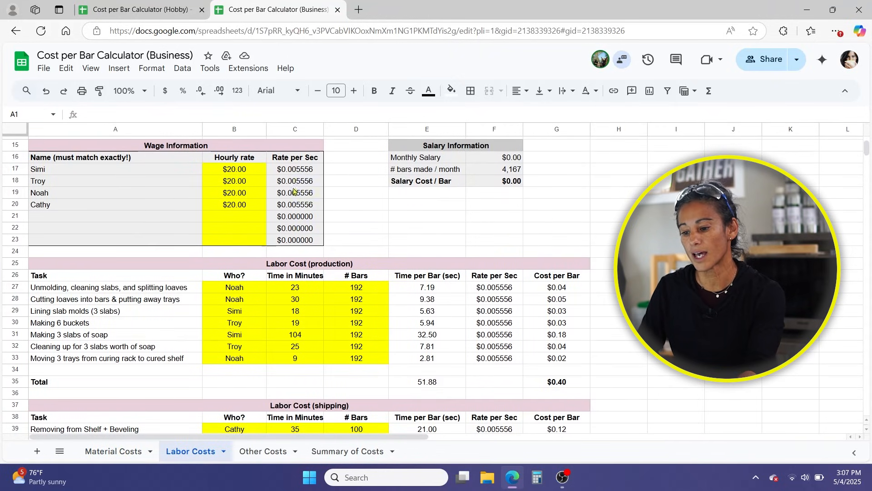
left_click(66, 172)
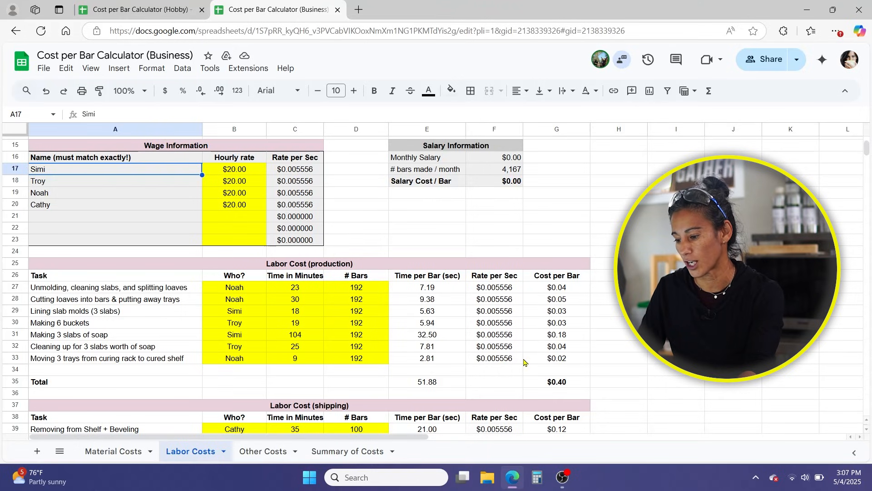
- Drop the final letter from the employee name in A19 and check the rate lookups in the Labor Cost (production) table
left_click(51, 197)
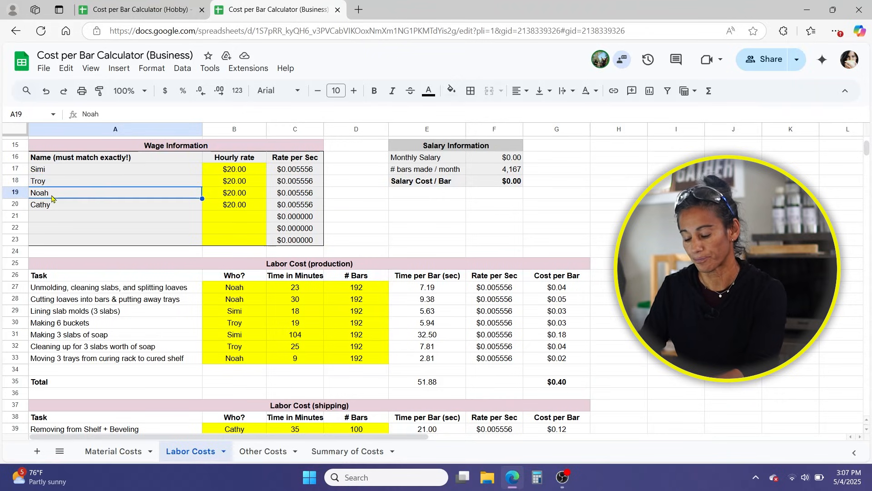
type("Noa")
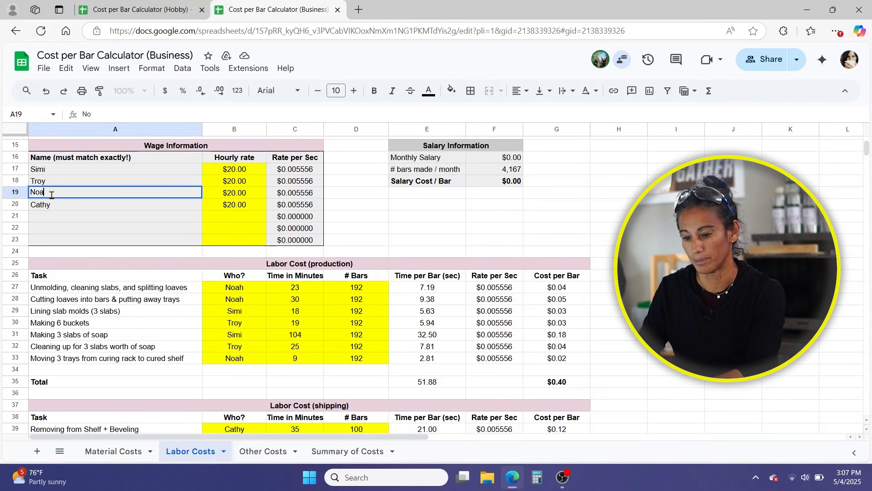
key("Return")
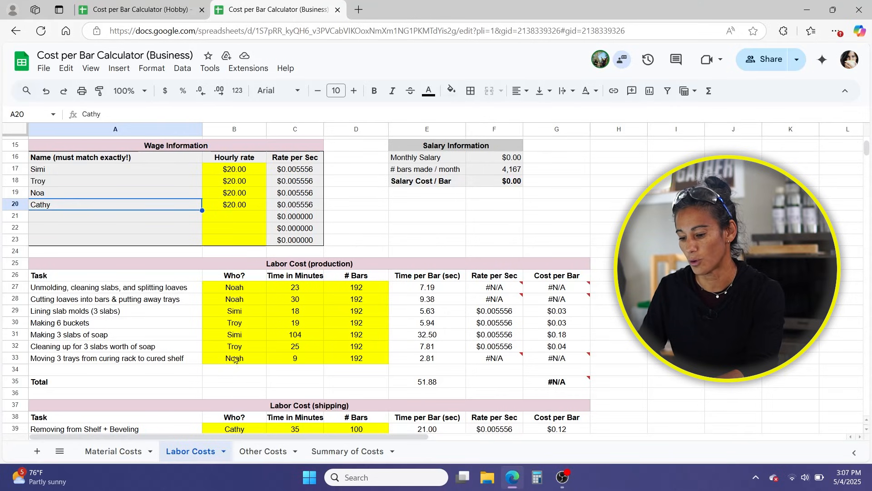
mouse_move(572, 362)
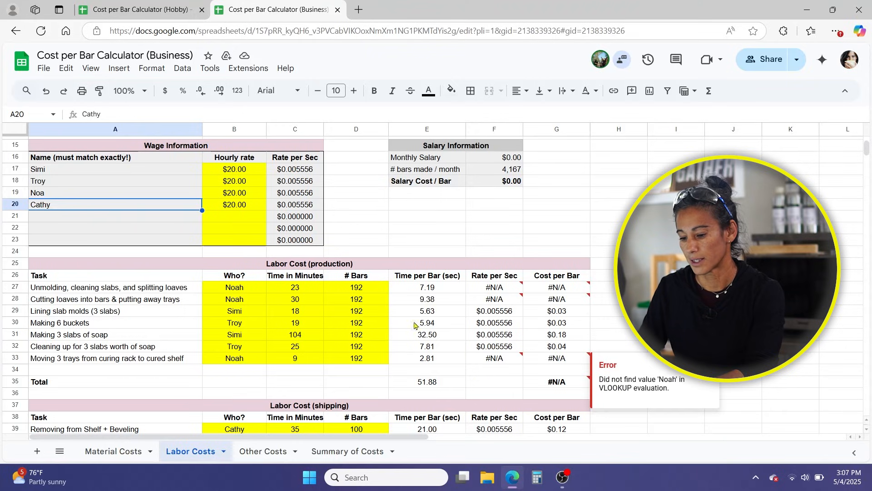
- Restore the final letter of the employee name in A19 so it matches the Who? column
double_click(81, 198)
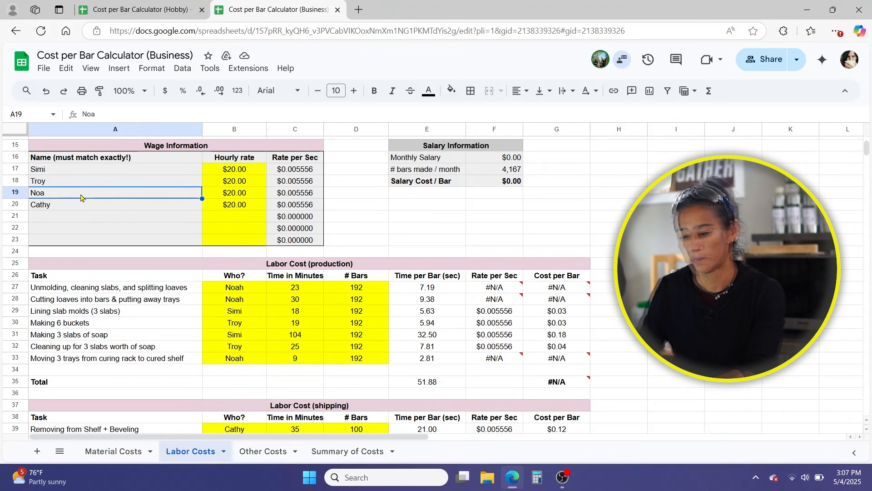
type("h")
key("Return")
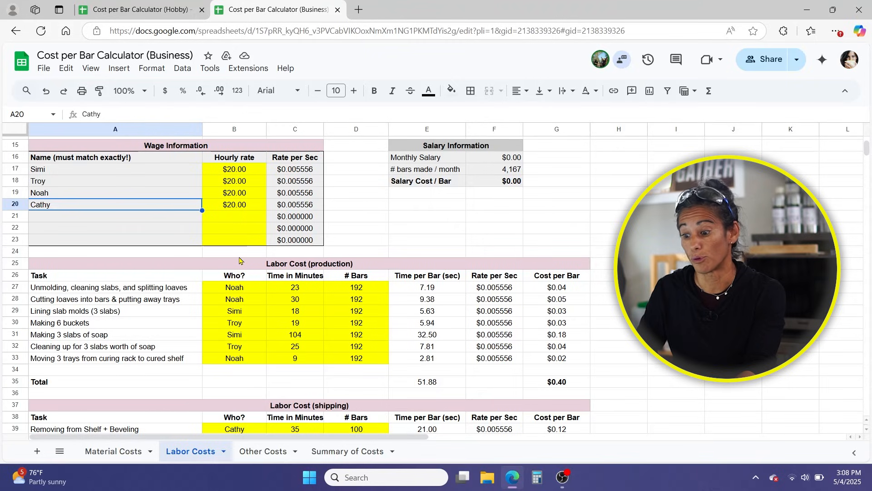
- Set the third employee's hourly rate in B19 to $18.00 and check the Total Labor Cost per Bar
scroll(252, 207, "down", 1)
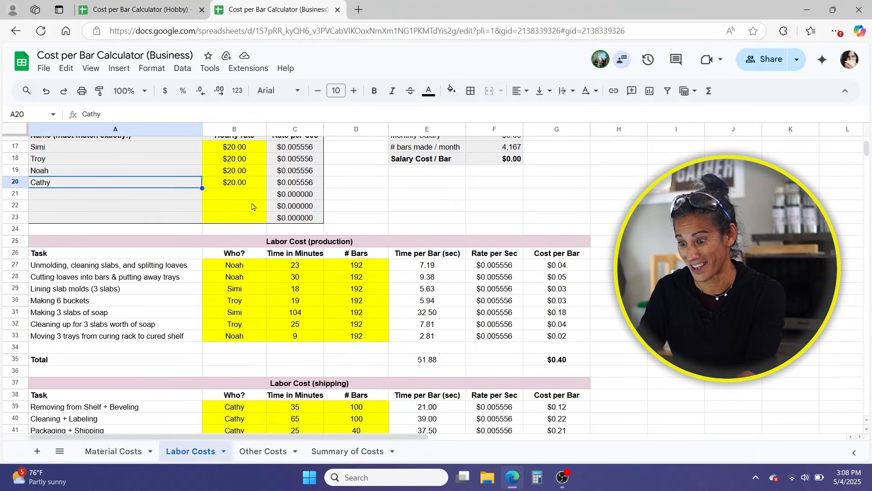
scroll(252, 207, "down", 1)
scroll(252, 207, "up", 1)
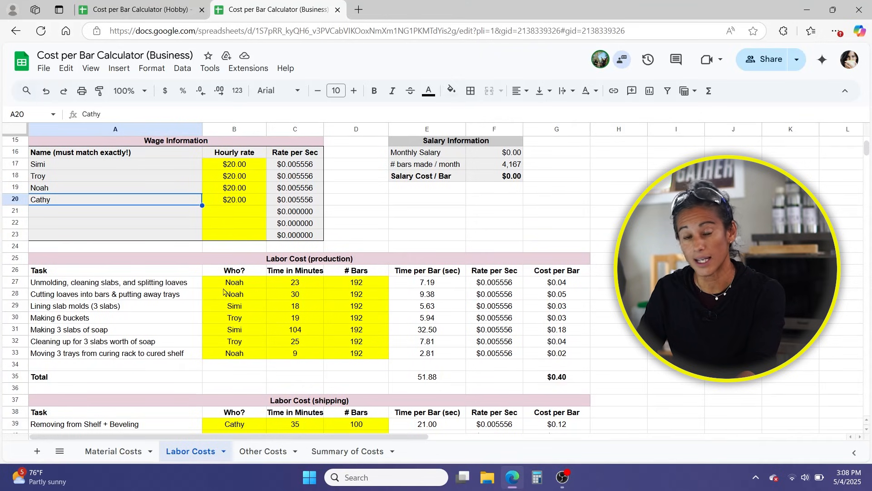
left_click(242, 191)
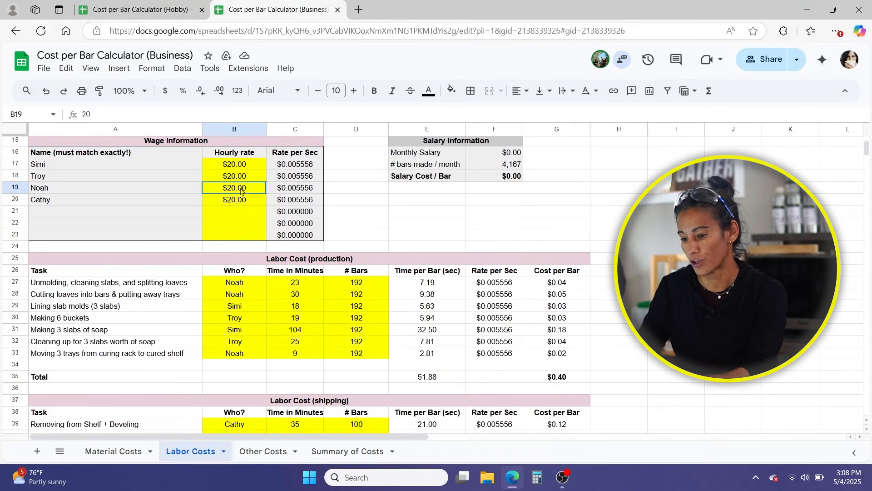
type("18")
key("Return")
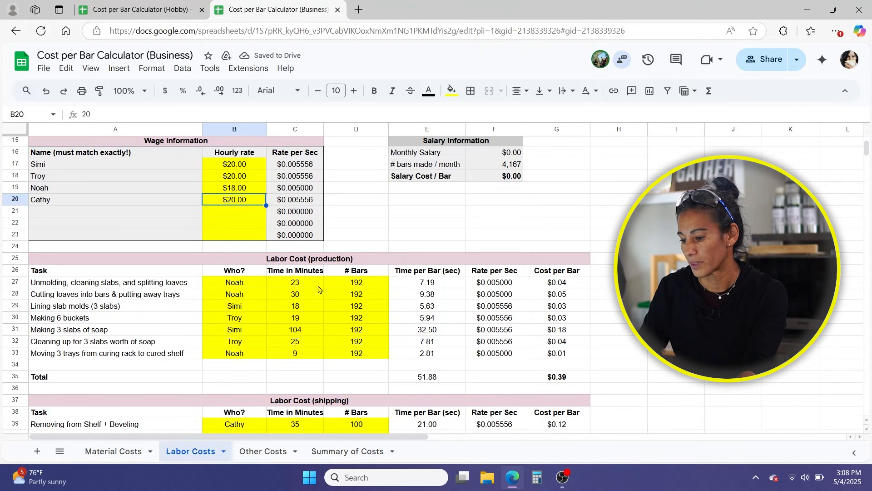
scroll(319, 289, "down", 1)
scroll(319, 290, "down", 1)
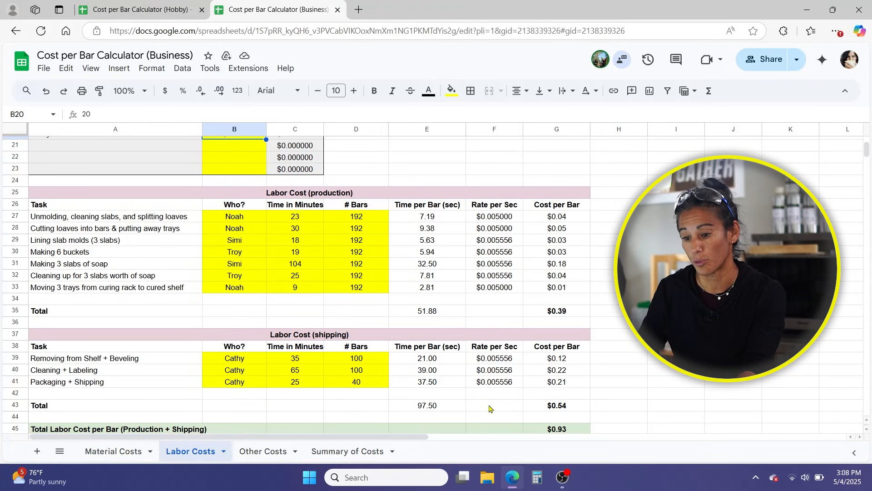
- Review the first two employees' hourly rates in the Wage Information table and set the rate in B19 back to $20.00
scroll(382, 332, "up", 3)
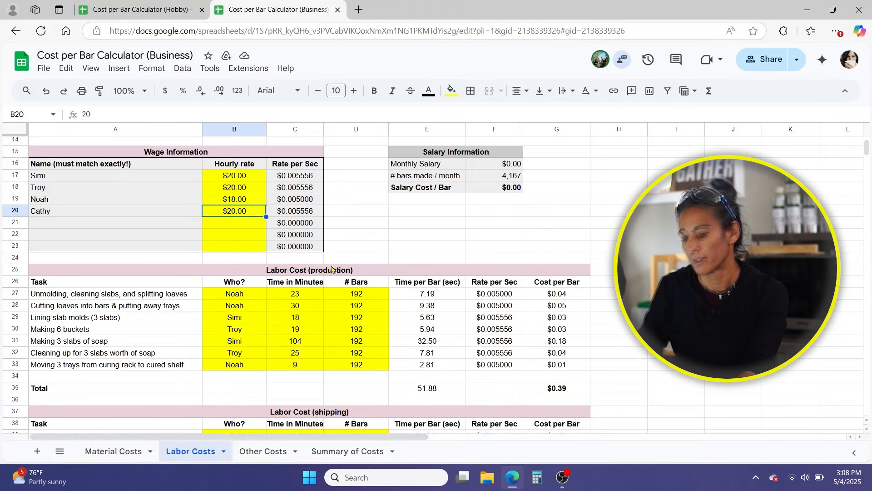
left_click(247, 178)
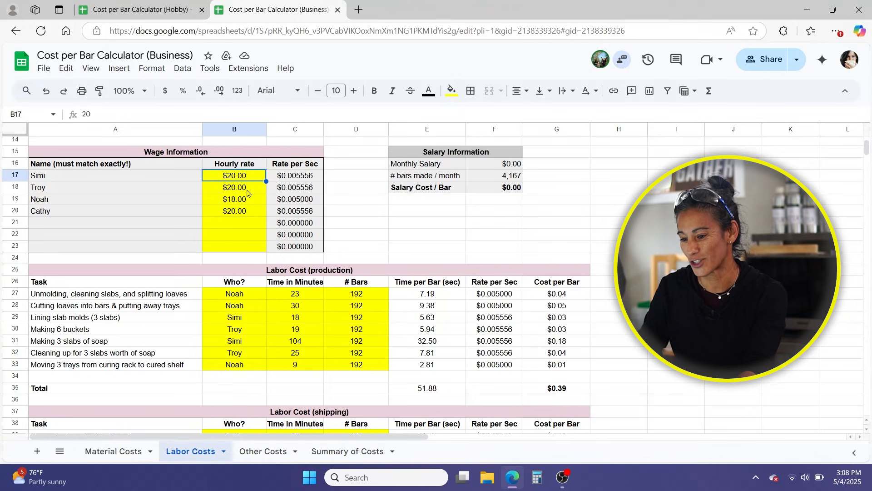
left_click(247, 193)
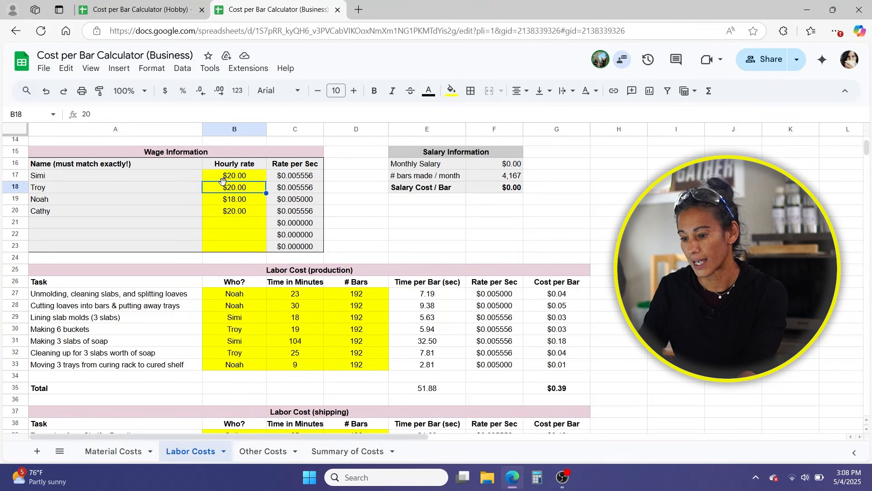
left_click(241, 180)
left_click(241, 194)
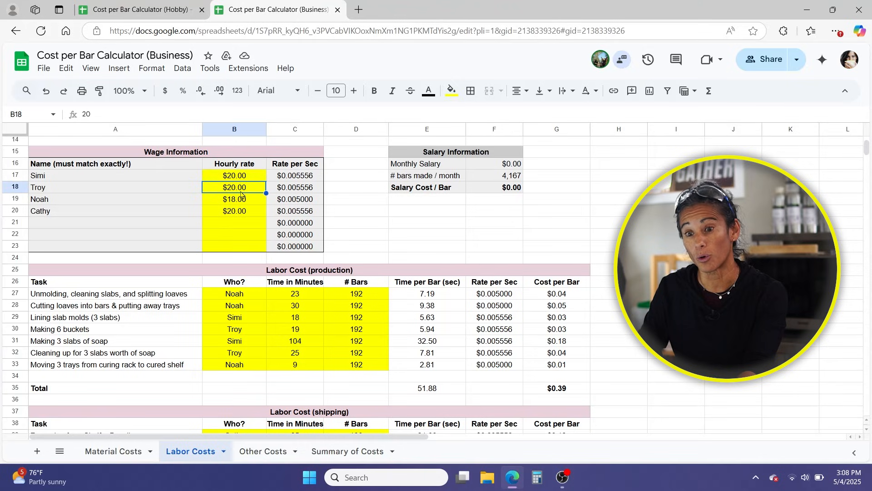
left_click(242, 207)
type("20")
key("Return")
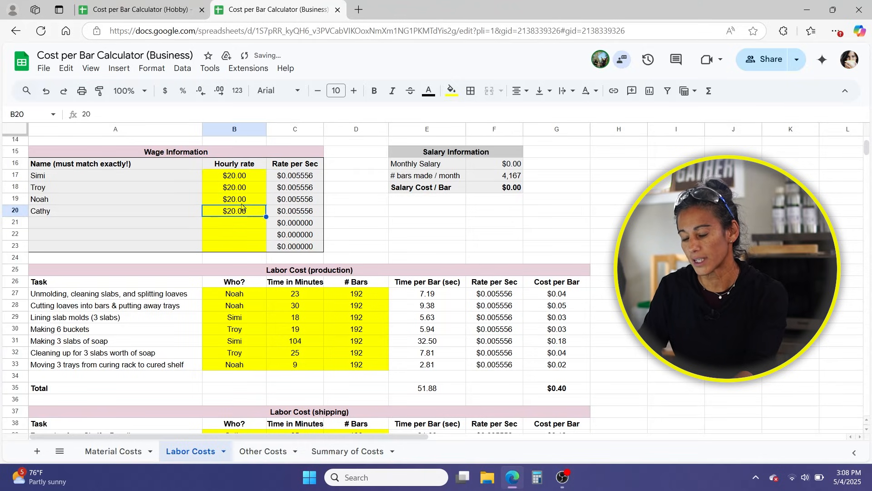
- Review the owners' production tasks in B29:D31 and inspect the production total and Total Labor Cost per Bar formulas
left_click(235, 178)
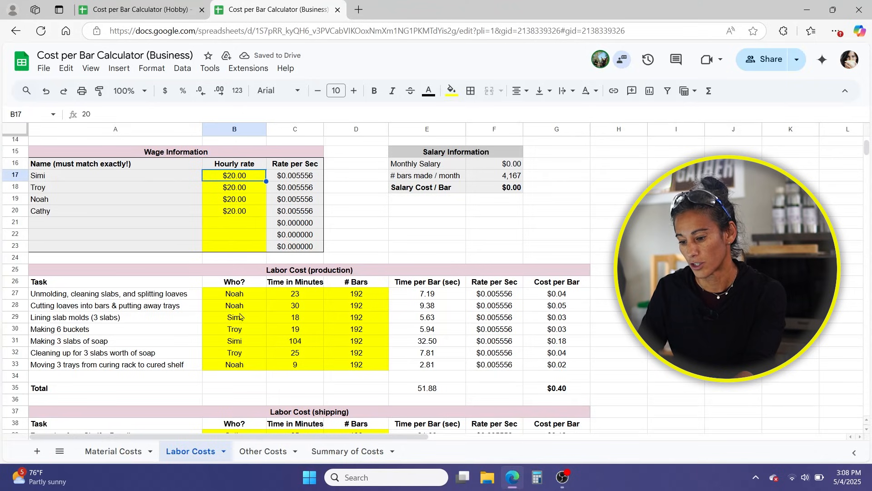
left_click_drag(240, 320, 362, 345)
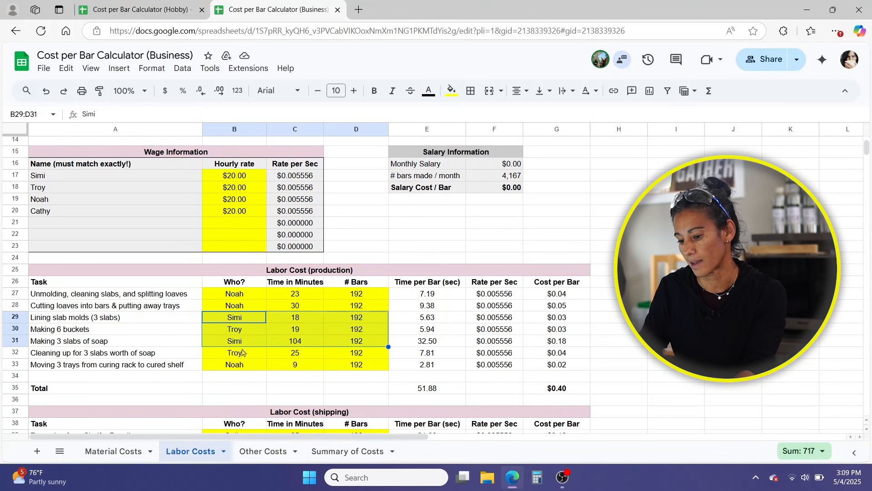
scroll(243, 355, "down", 1)
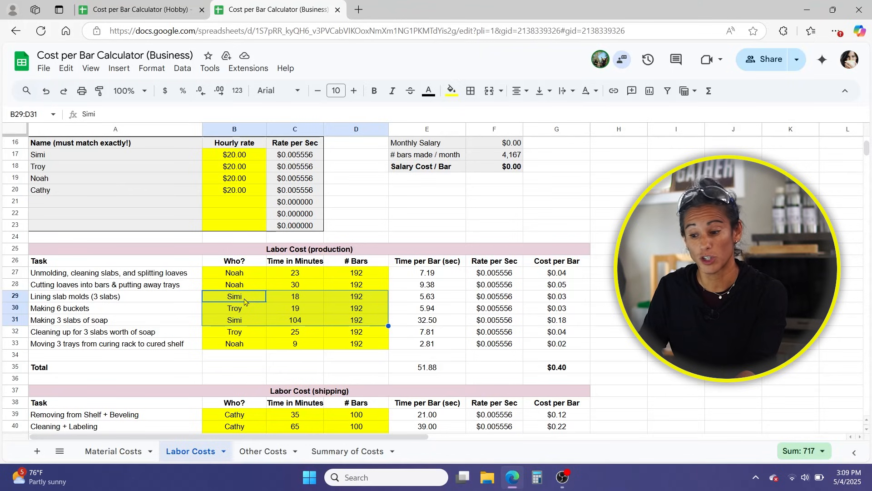
scroll(244, 301, "down", 3)
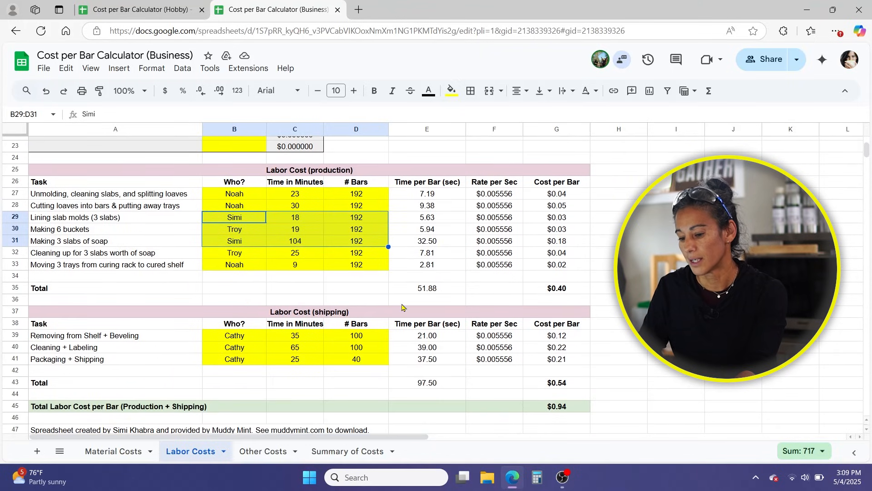
left_click(548, 291)
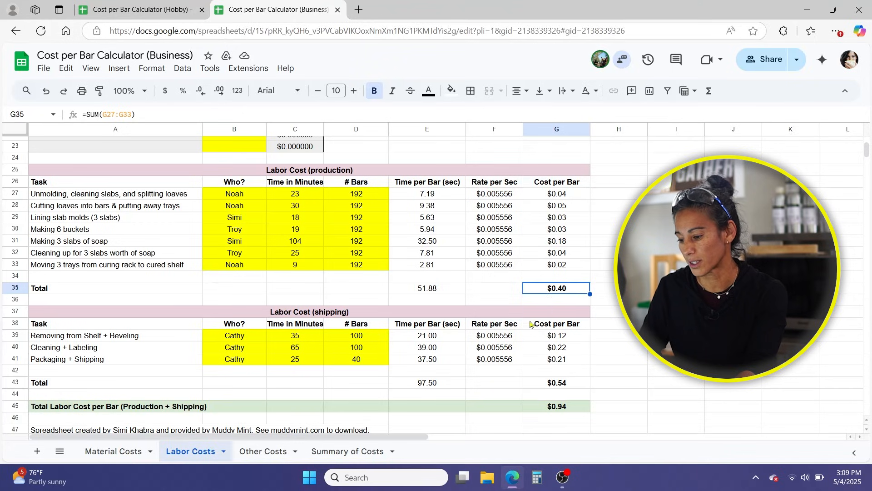
left_click(551, 409)
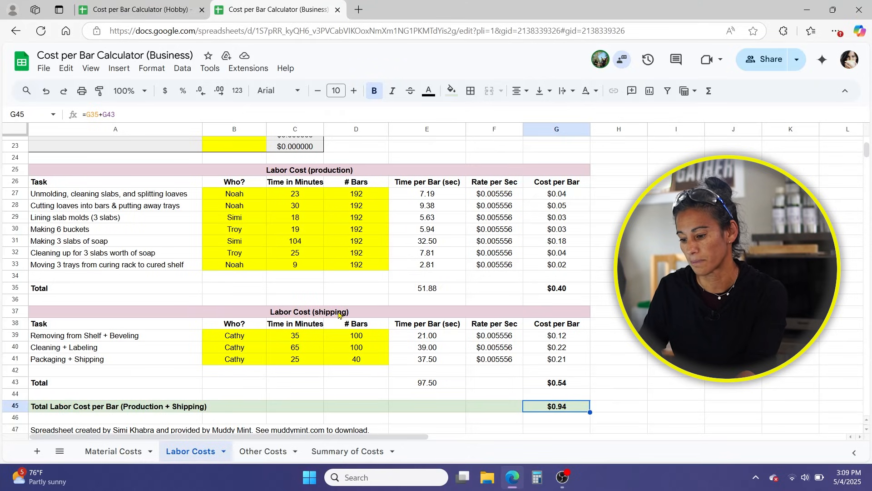
- Set the hourly rates in B17 and B18 to $0.00 and check the Total Labor Cost per Bar
scroll(339, 314, "up", 5)
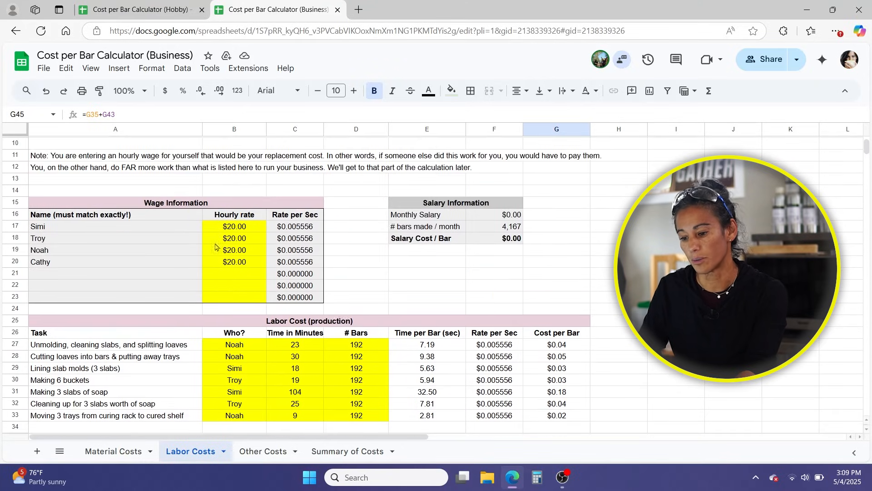
left_click(235, 231)
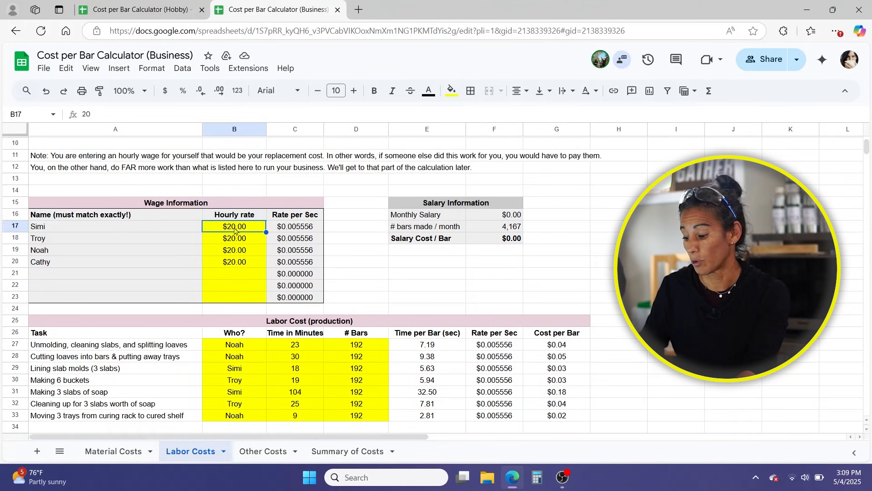
type("0")
key("Return")
type("0")
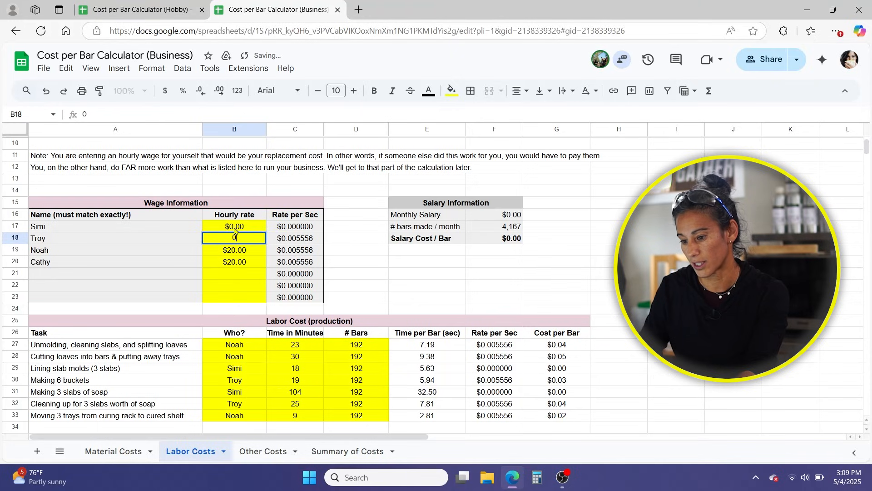
key("Return")
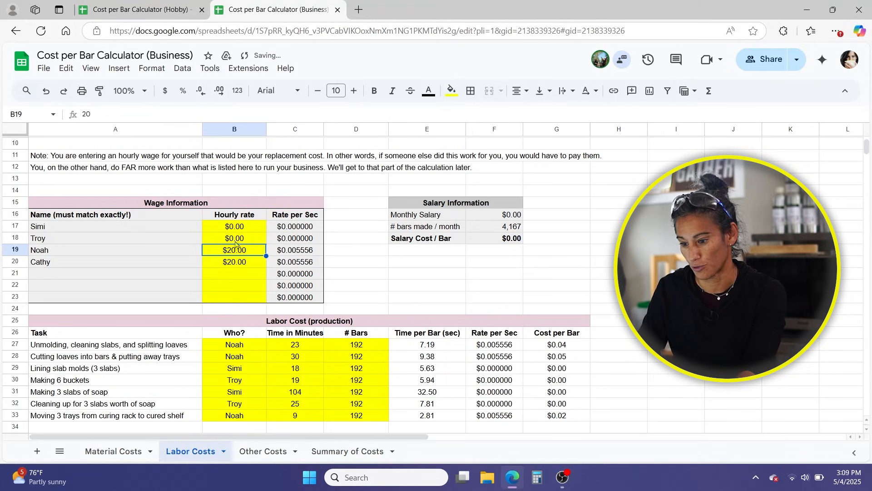
scroll(284, 269, "down", 4)
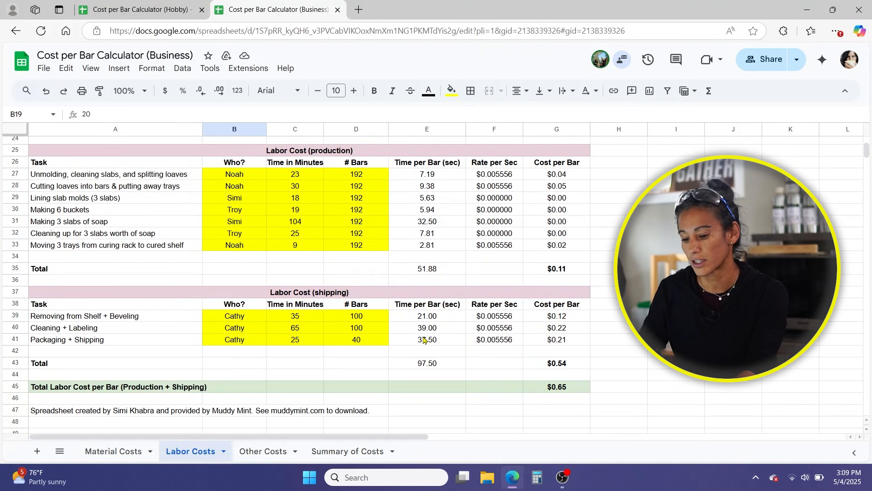
- Set the hourly rates in B17 and B18 back to $20.00 in the Wage Information table
scroll(423, 340, "up", 4)
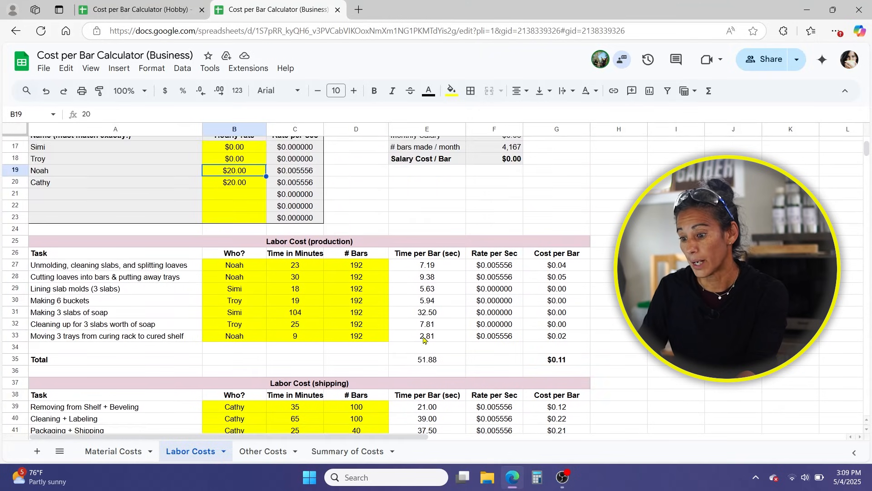
left_click(222, 218)
type("20")
key("Return")
type("20")
key("Return")
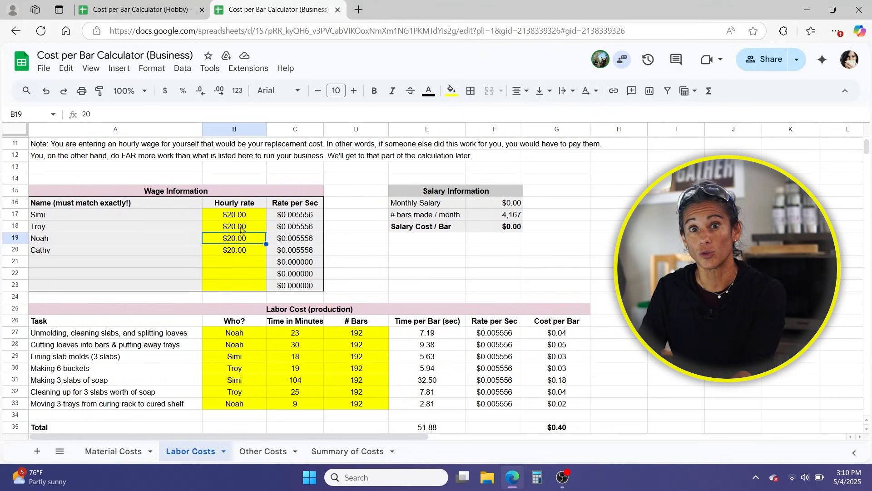
- Review the production and shipping labor costs and the Total Labor Cost per Bar against the Wage Information table
scroll(284, 257, "down", 3)
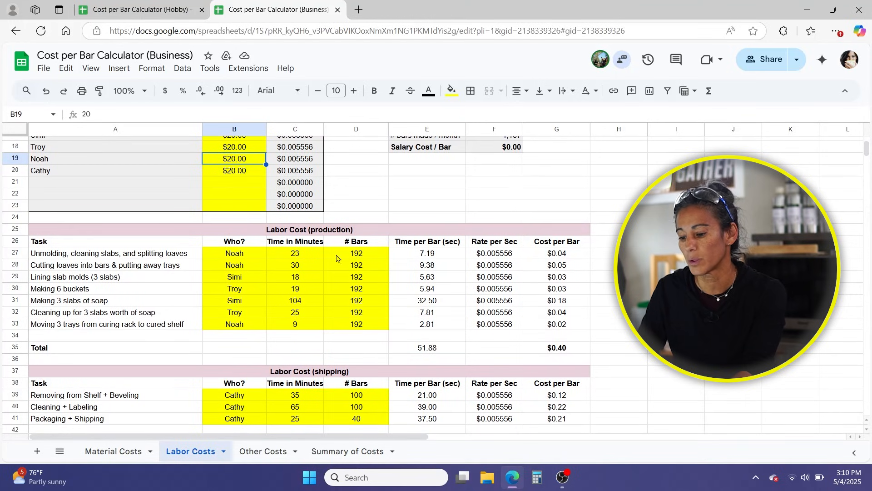
scroll(340, 330, "down", 2)
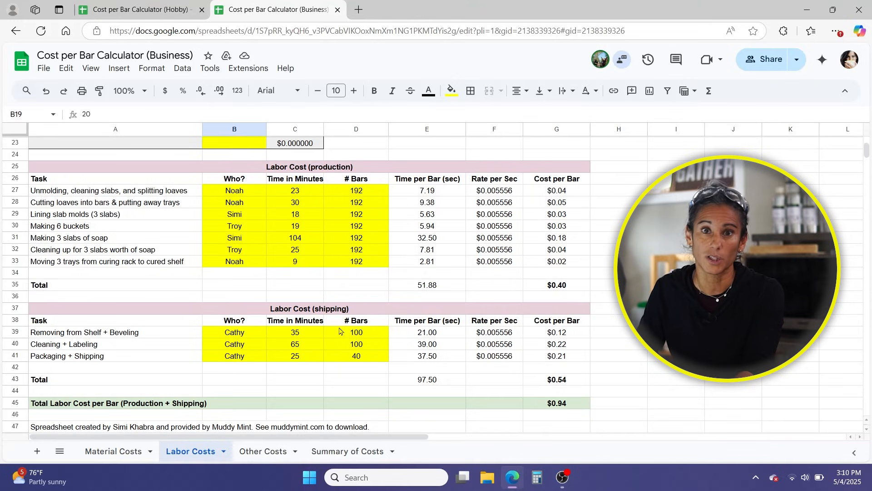
scroll(404, 286, "down", 1)
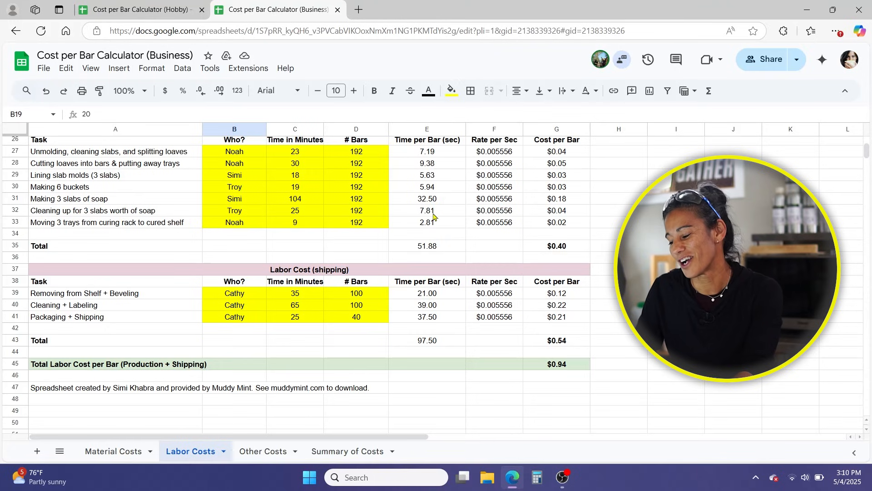
scroll(433, 217, "up", 1)
scroll(433, 217, "up", 2)
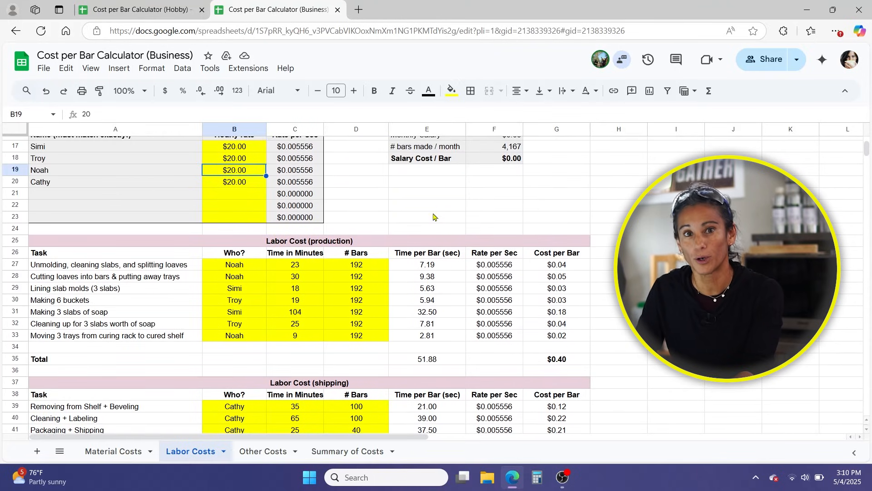
scroll(433, 216, "up", 1)
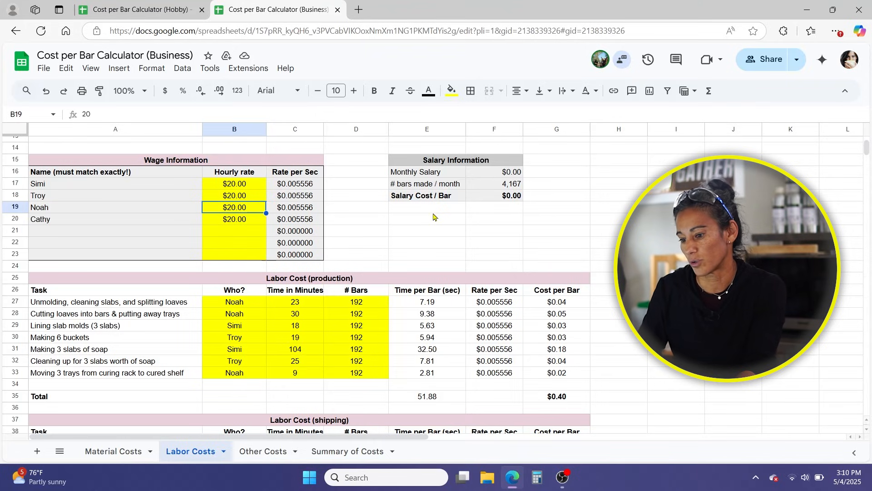
scroll(434, 217, "down", 1)
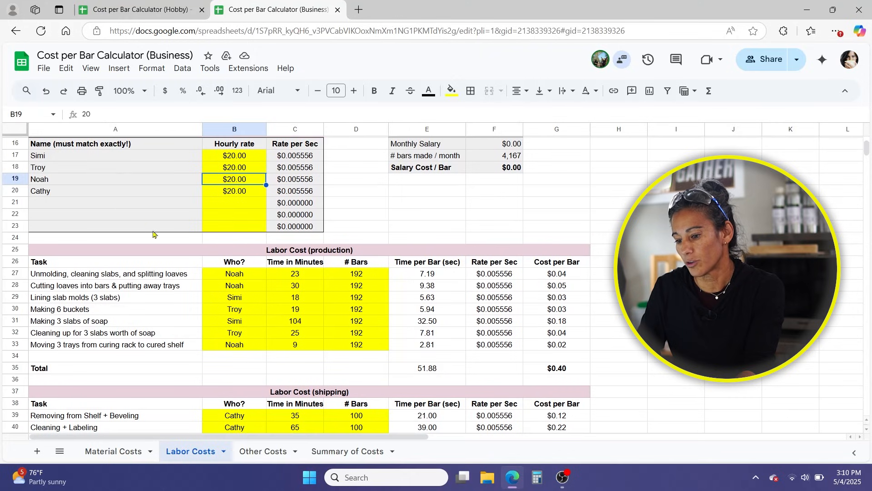
- Review the Total Labor Cost per Bar formula in G45 and the Wage and Salary Information tables
scroll(241, 198, "down", 1)
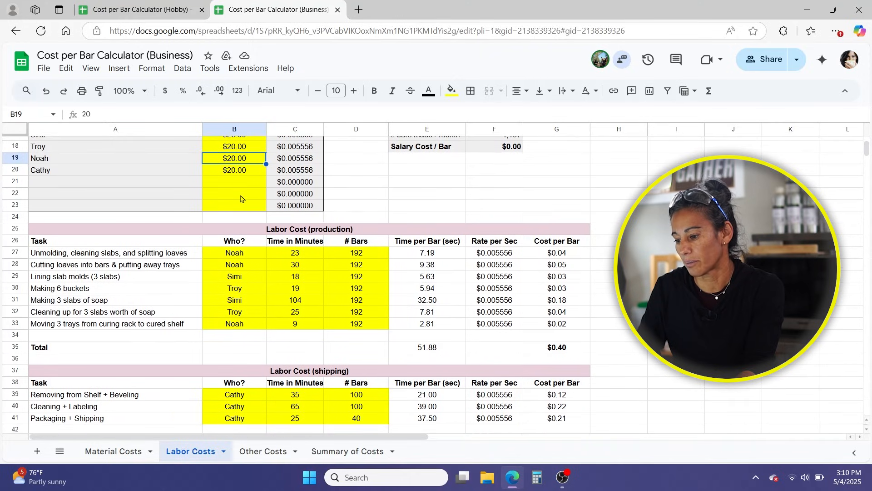
scroll(482, 281, "down", 3)
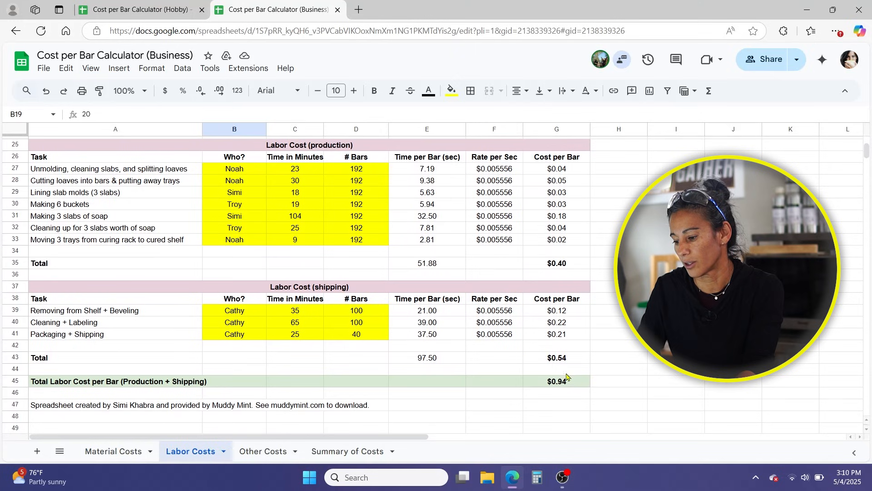
left_click(576, 384)
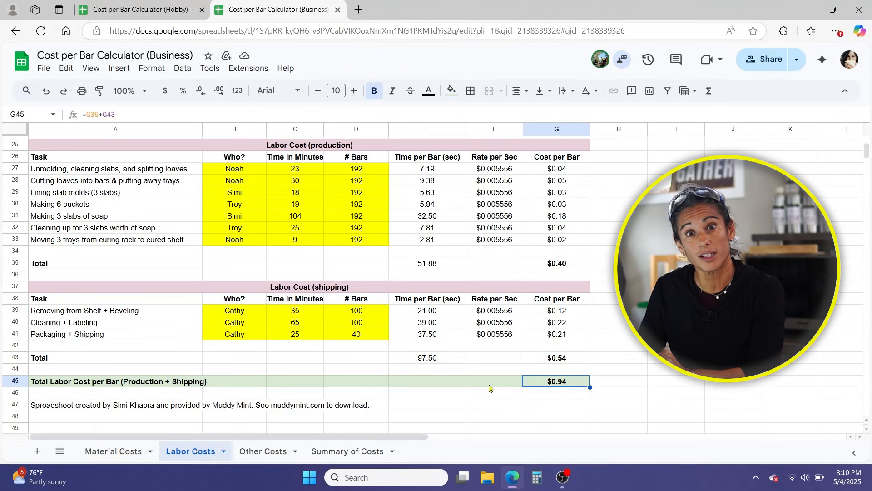
scroll(489, 388, "up", 2)
scroll(489, 387, "up", 2)
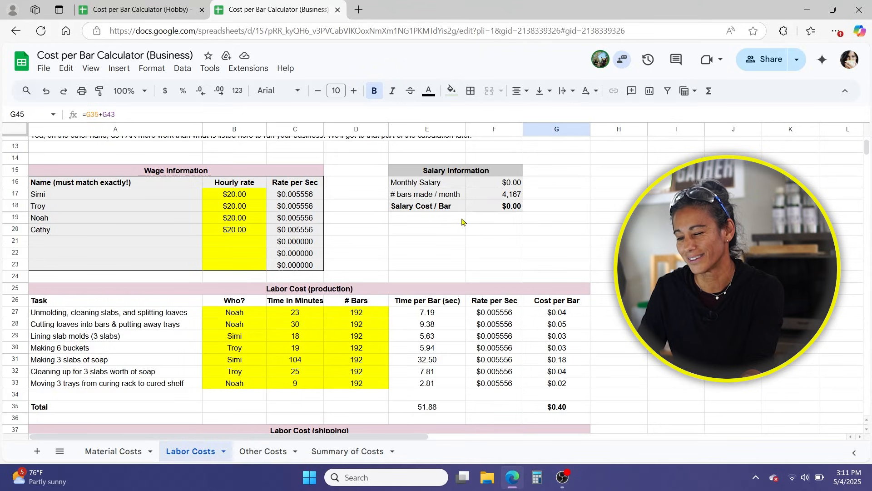
scroll(462, 221, "up", 2)
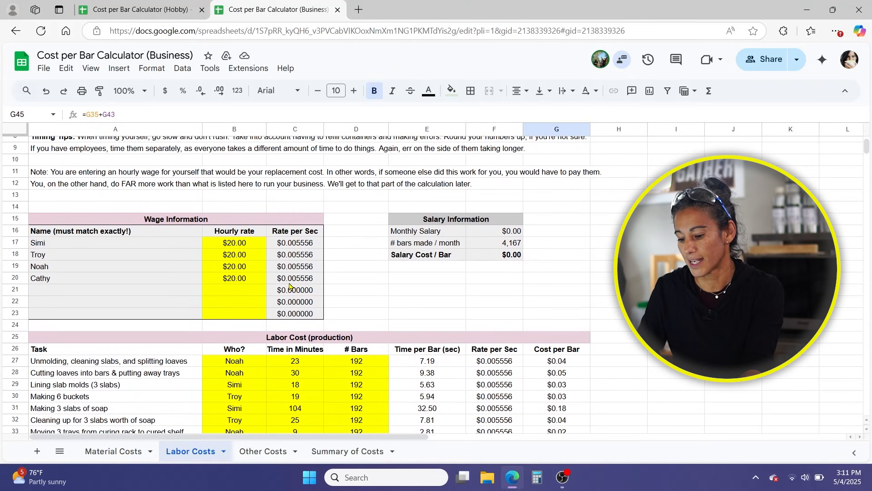
- Switch to the Hobby calculator's Other Costs sheet and review its notes and the rent, packaging, fees and shipping tables
left_click(144, 10)
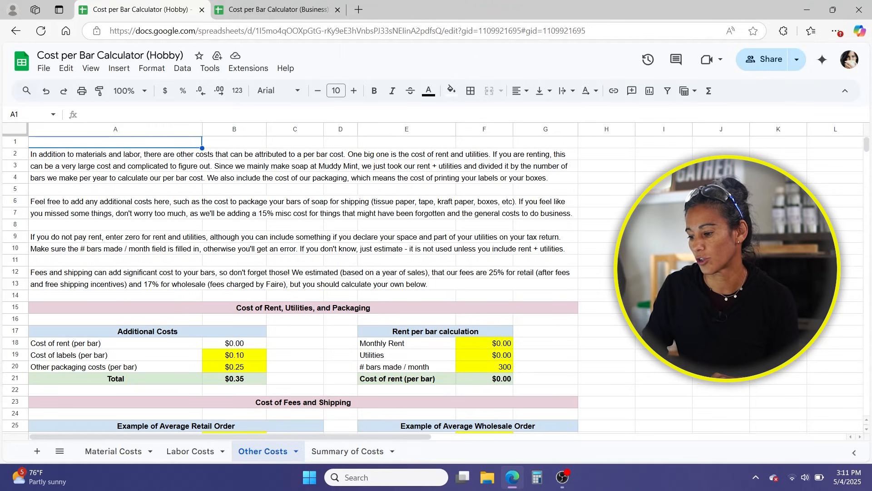
scroll(350, 159, "down", 1)
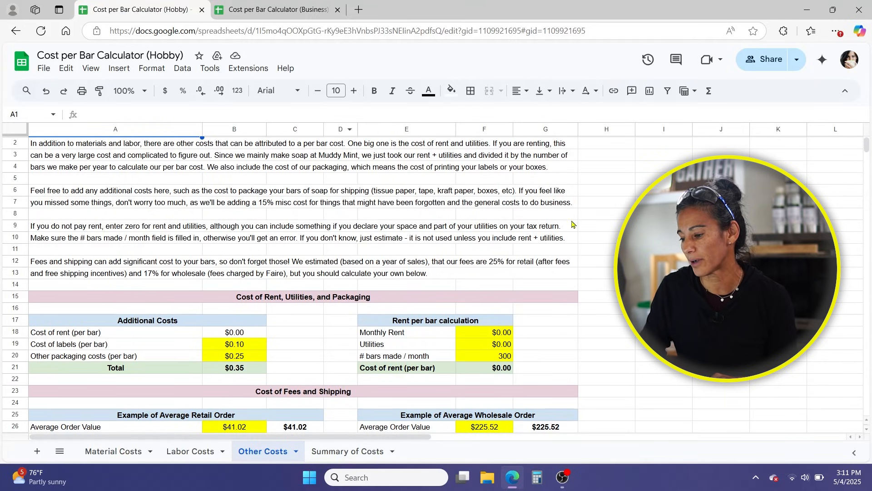
scroll(572, 225, "down", 1)
scroll(572, 224, "down", 5)
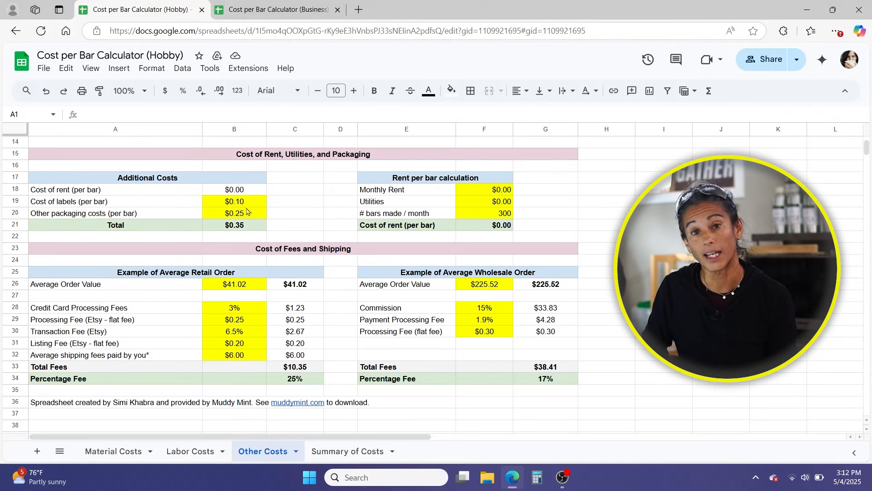
- Inspect the materials Total formula in G30 of the Hobby calculator's Material Costs sheet
left_click(111, 453)
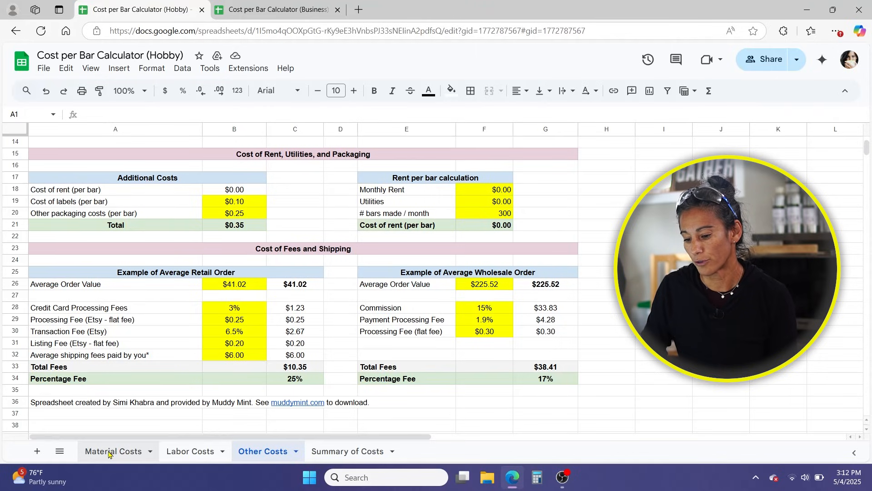
scroll(185, 357, "down", 1)
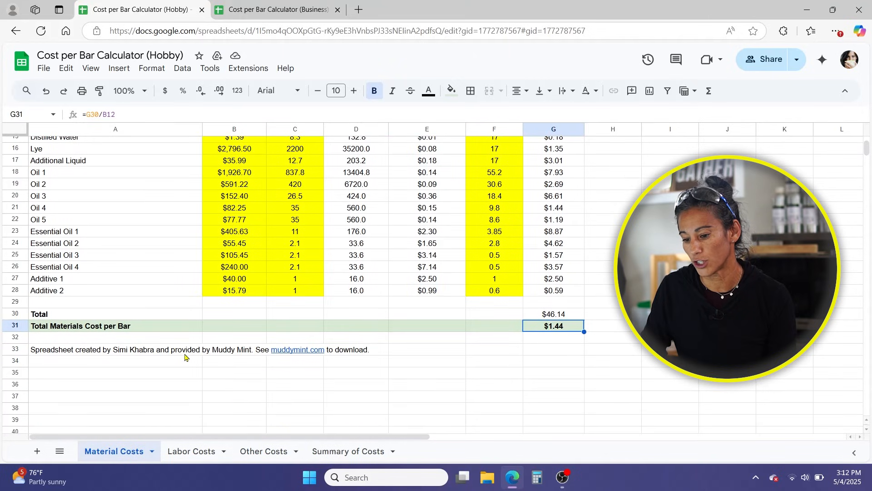
left_click(51, 305)
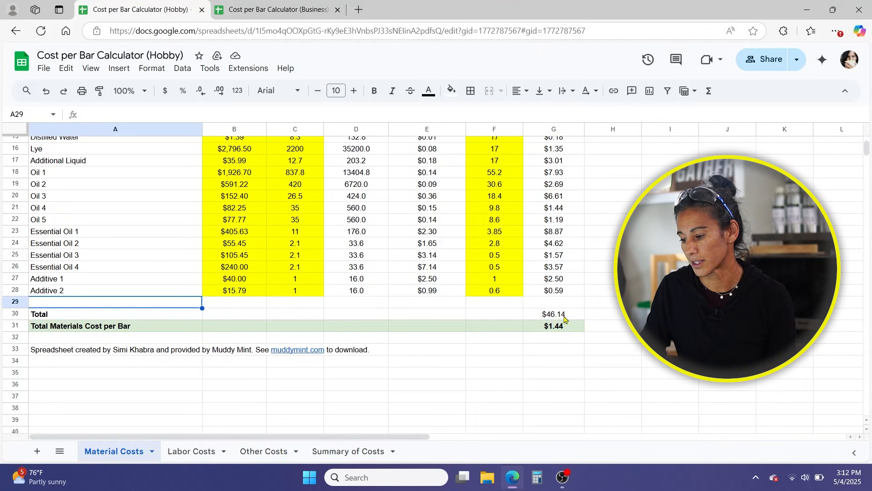
left_click(533, 314)
left_click(335, 116)
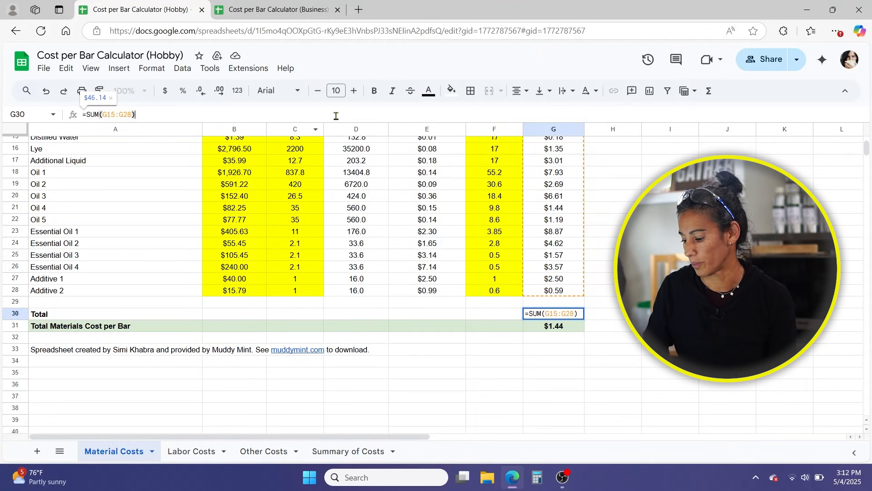
key("Return")
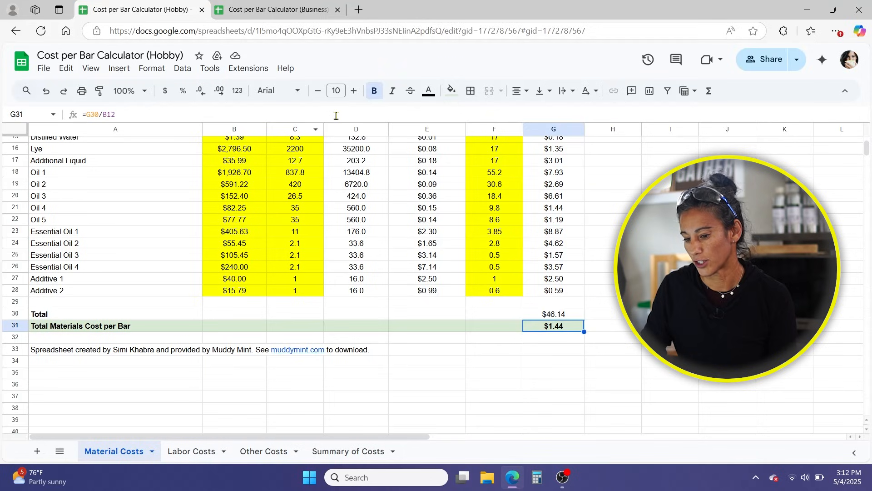
- Try inserting one row above Essential Oil 1 in the materials table, and undo the insertion
left_click(15, 233)
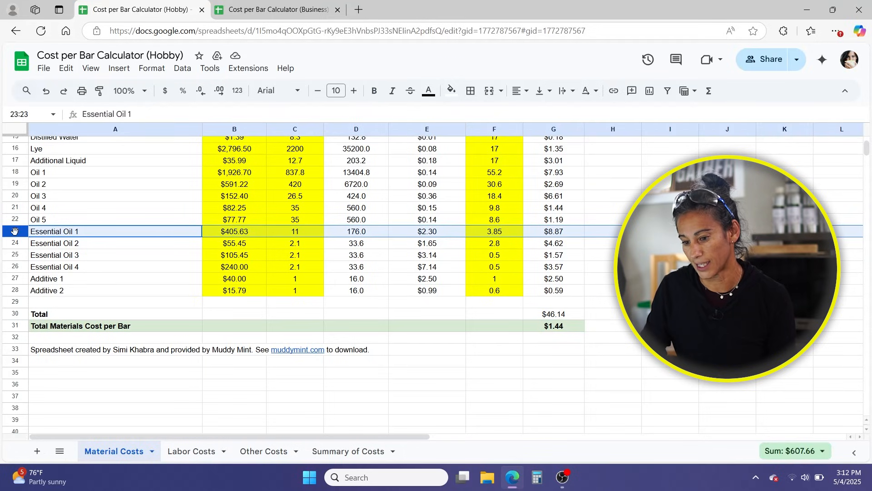
right_click(15, 231)
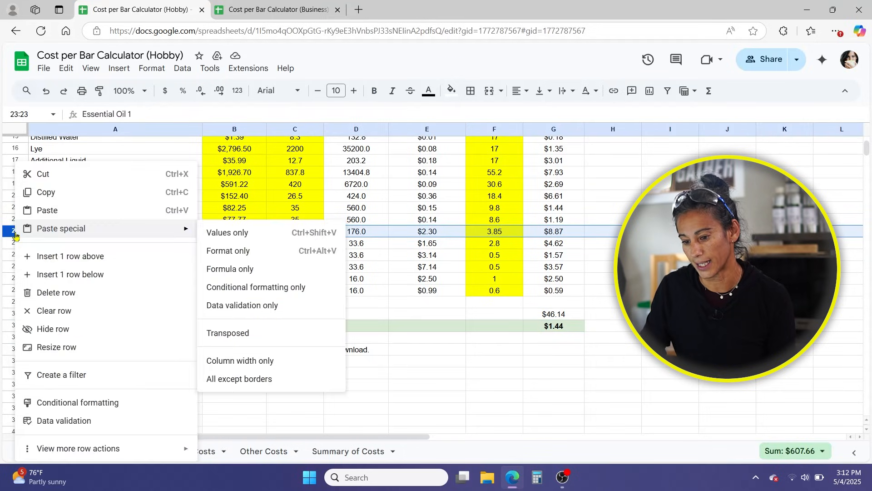
left_click(44, 259)
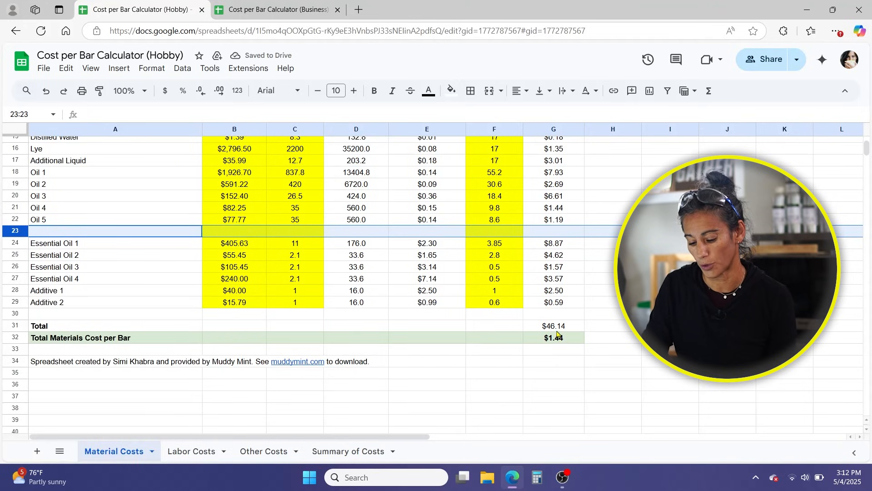
key("ctrl+z")
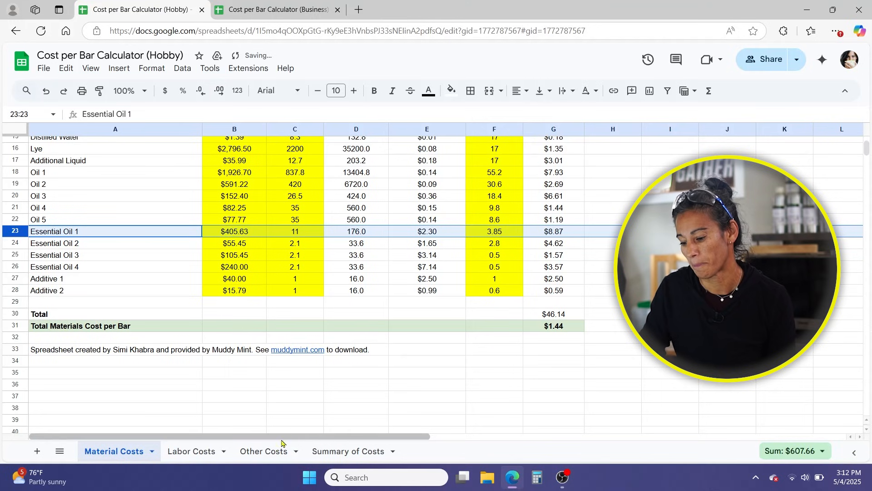
- Review the Rent per bar calculation table and its Monthly Rent cell on the Hobby calculator's Other Costs sheet
left_click(273, 452)
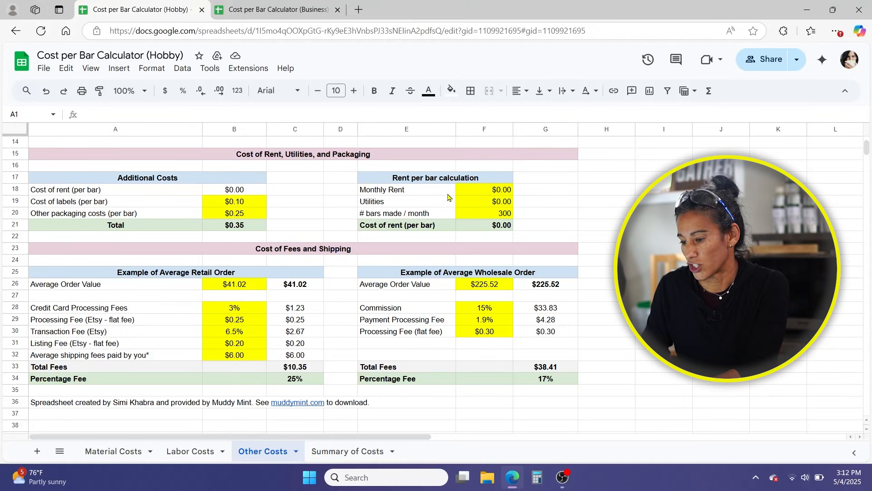
left_click_drag(464, 180, 465, 228)
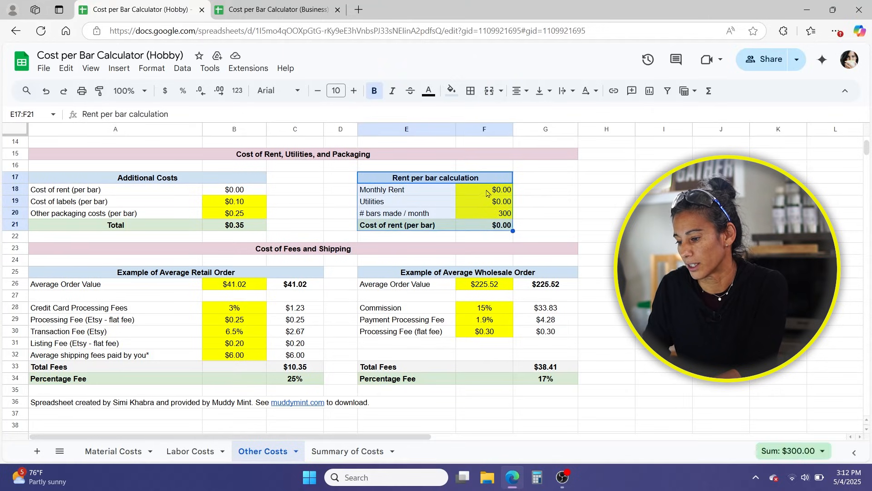
left_click(489, 193)
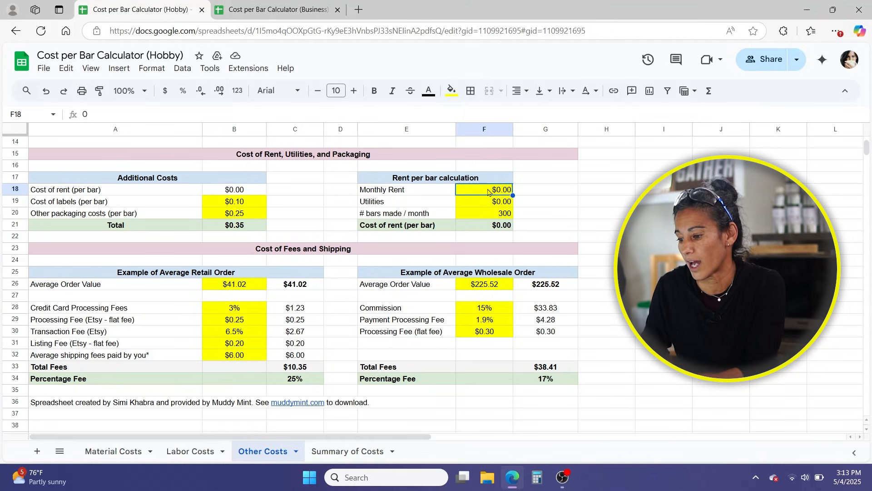
- Review the Monthly Rent, Utilities and # bars made / month entries on the Business calculator's Other Costs sheet
left_click(280, 10)
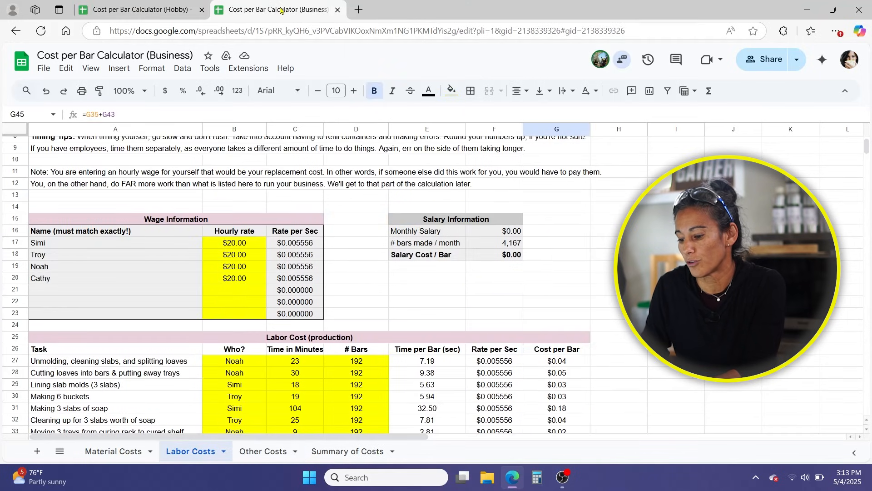
left_click(262, 452)
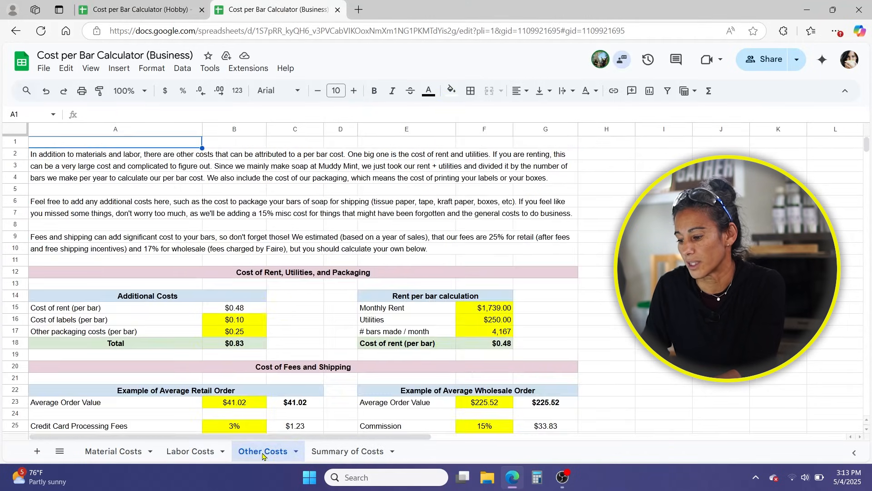
scroll(454, 289, "down", 4)
scroll(455, 289, "down", 1)
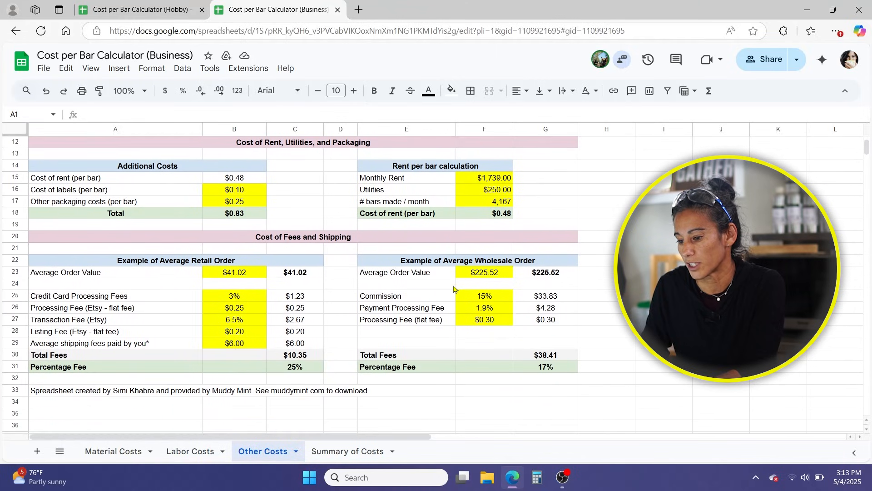
left_click(498, 179)
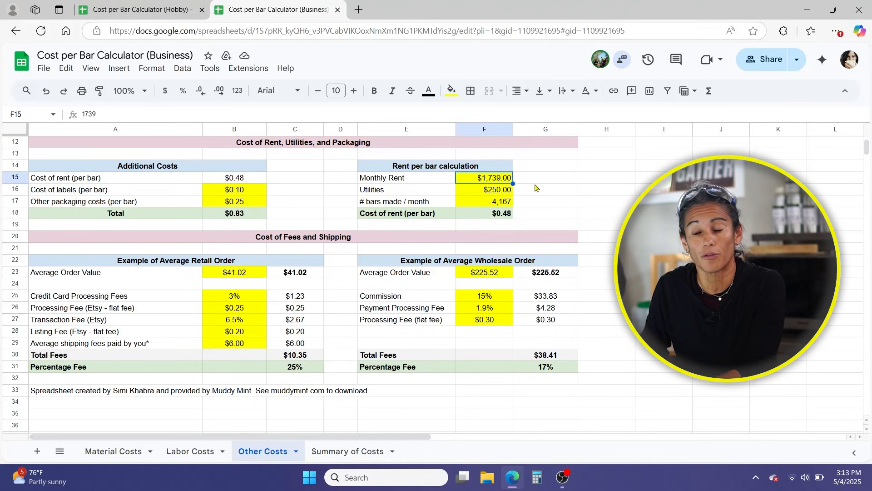
left_click(499, 193)
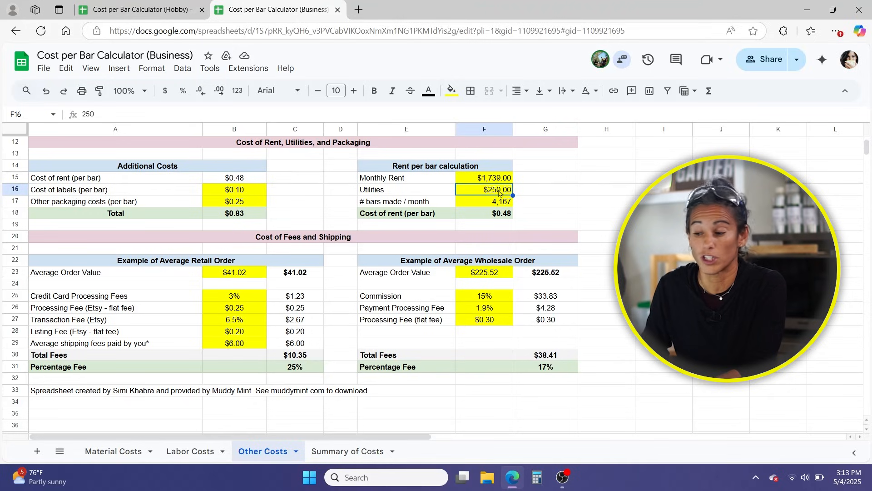
left_click(476, 206)
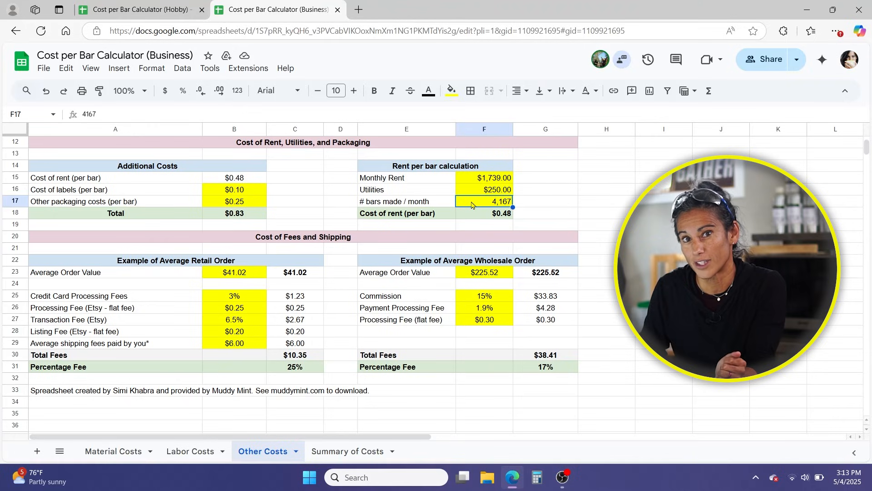
- Inspect the Cost of rent (per bar) formula in F18 and the Monthly Rent and # bars made / month cells it uses
left_click(491, 217)
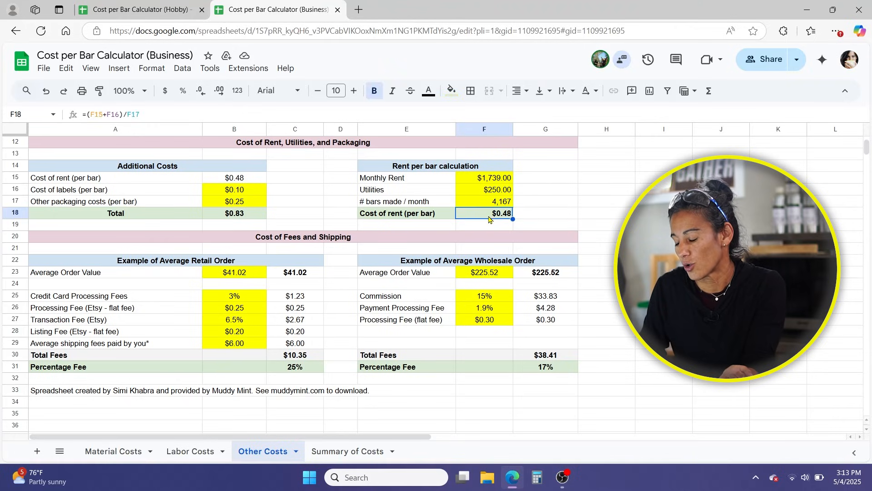
left_click(322, 114)
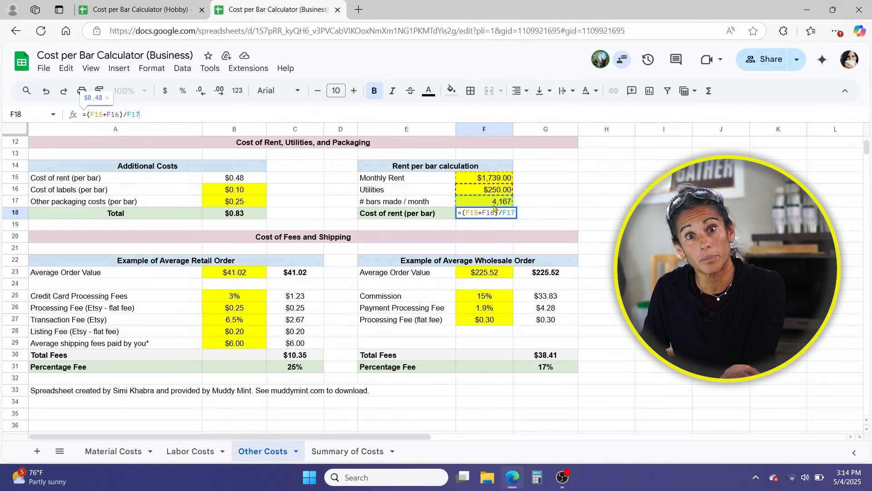
key("Return")
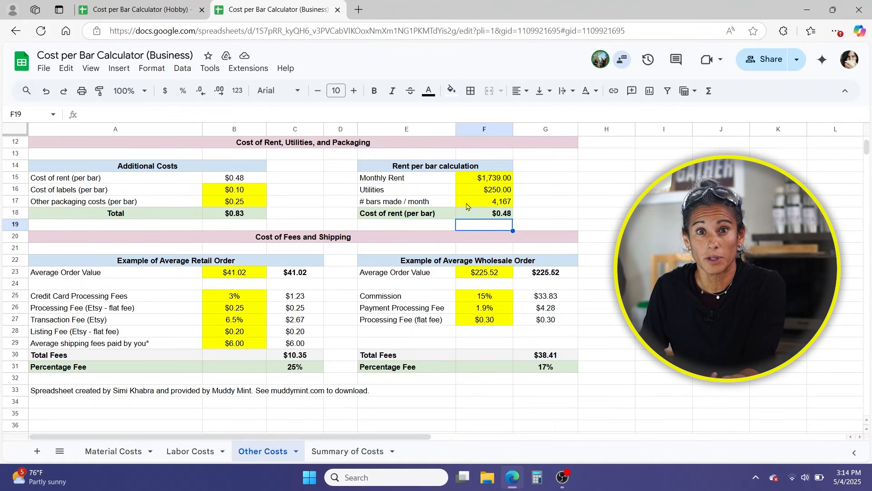
left_click(495, 182)
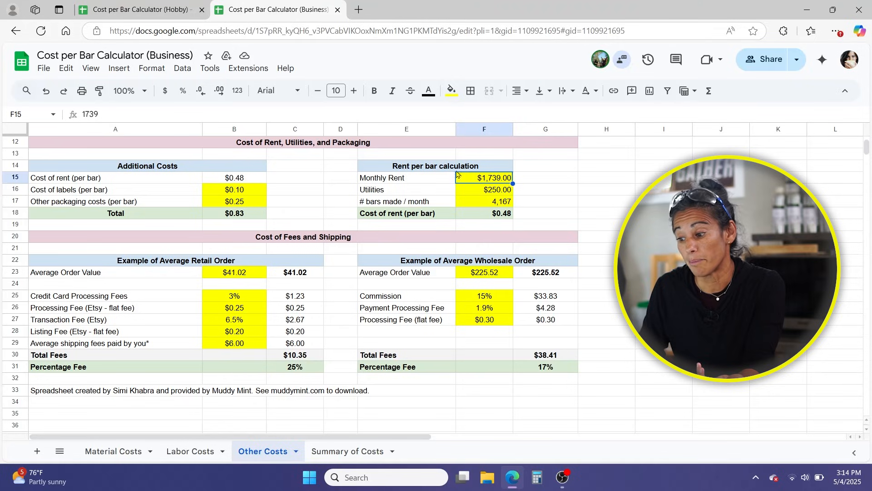
left_click(499, 204)
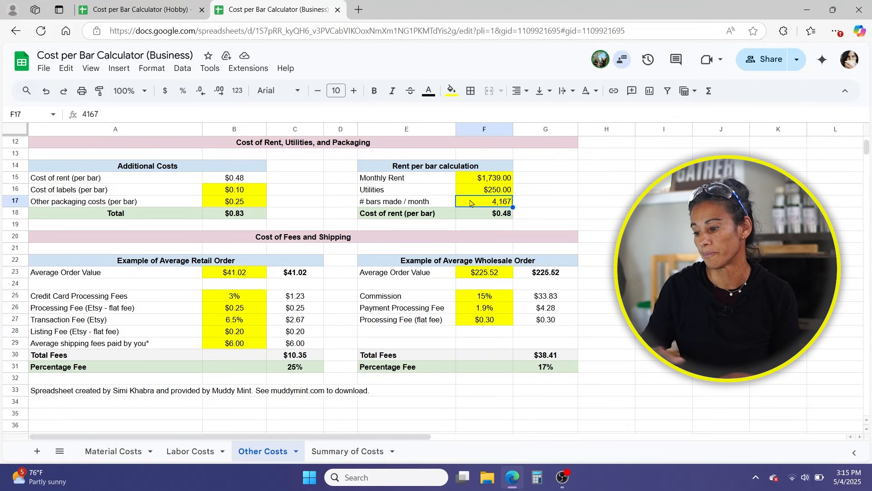
- Set # bars made / month in F20 to 0 on the Hobby calculator's Other Costs sheet
left_click(146, 16)
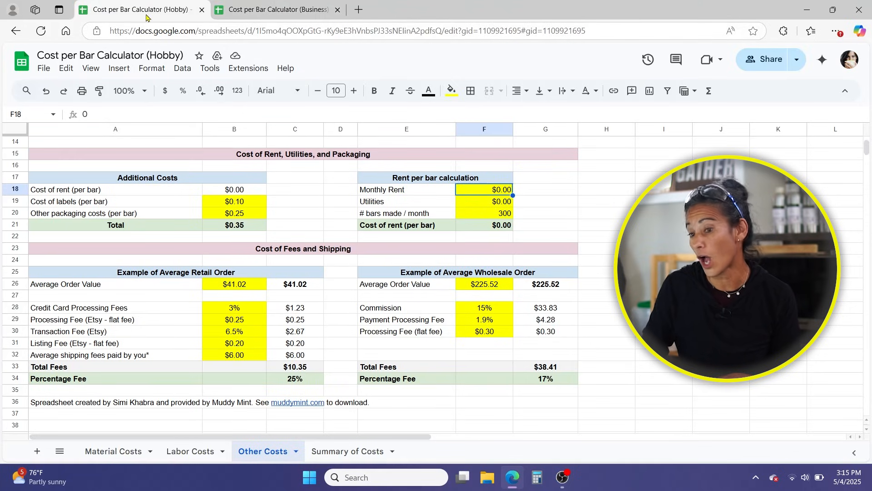
left_click(481, 206)
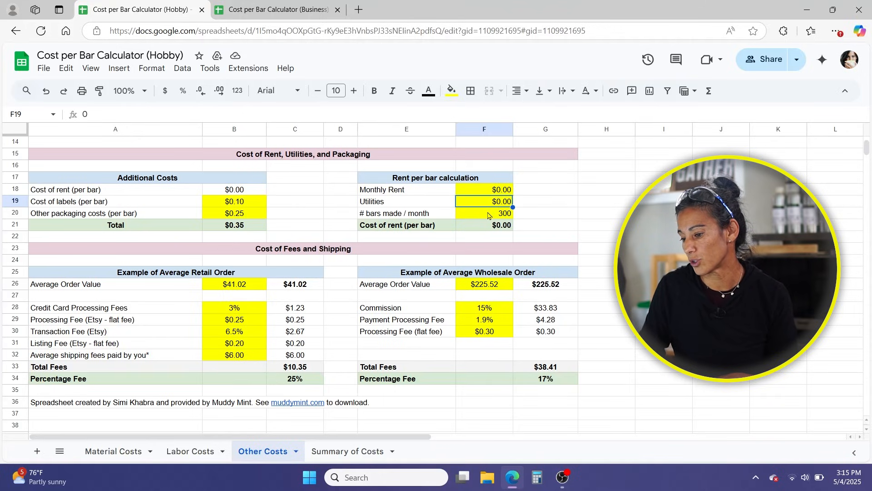
left_click(489, 215)
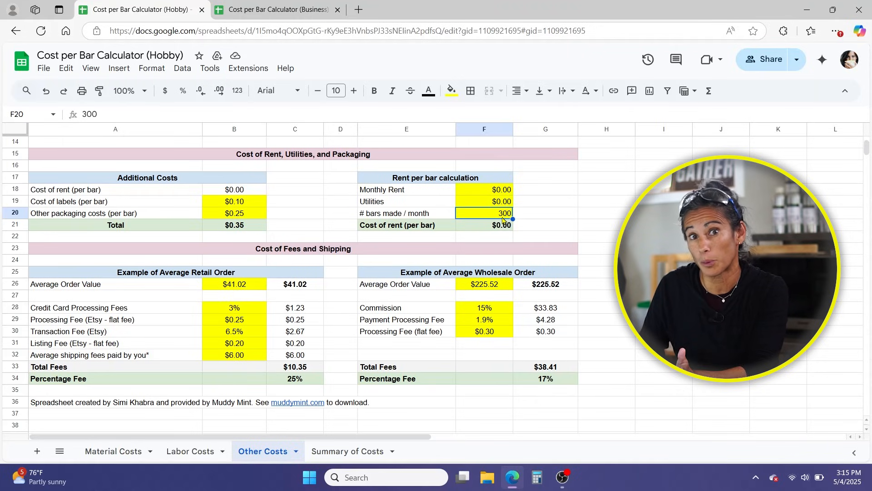
type("0")
key("Return")
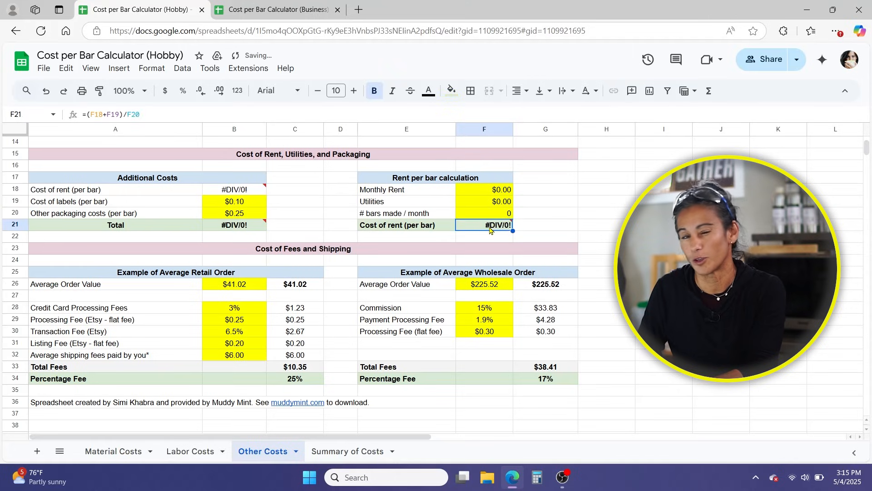
- Set # bars made / month in F20 to 300 on the Hobby calculator's Other Costs sheet
mouse_move(490, 230)
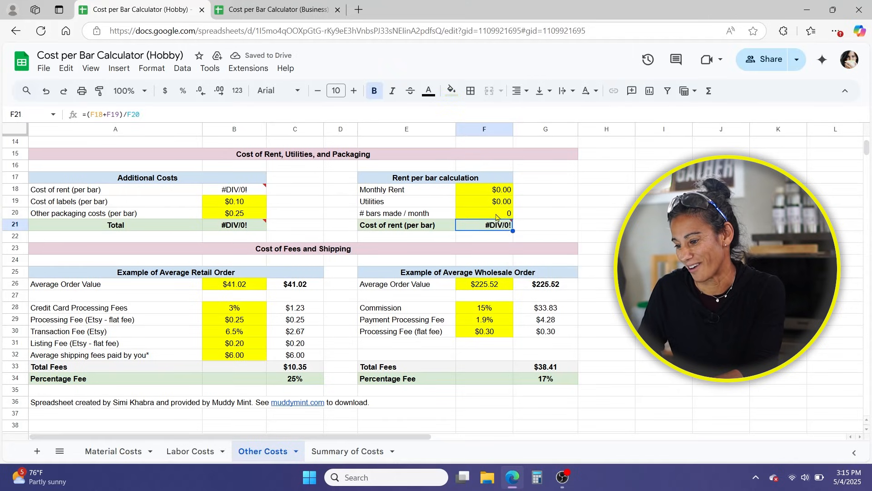
left_click(496, 217)
type("300")
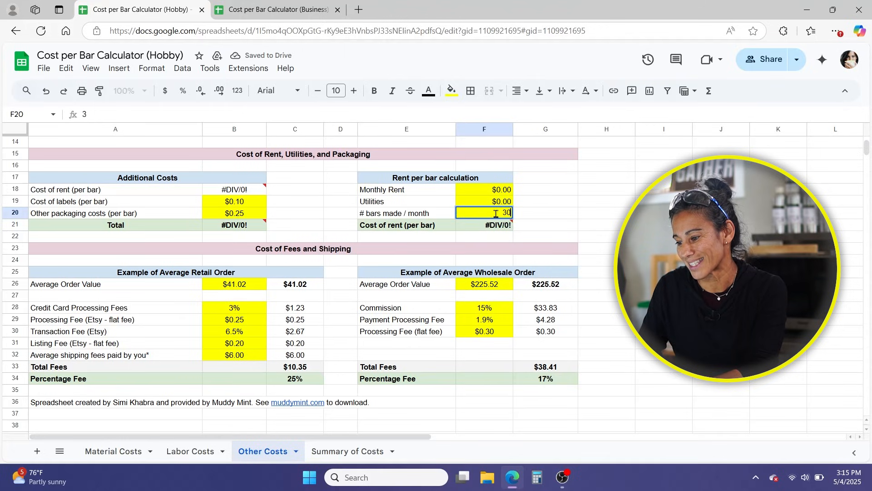
key("Return")
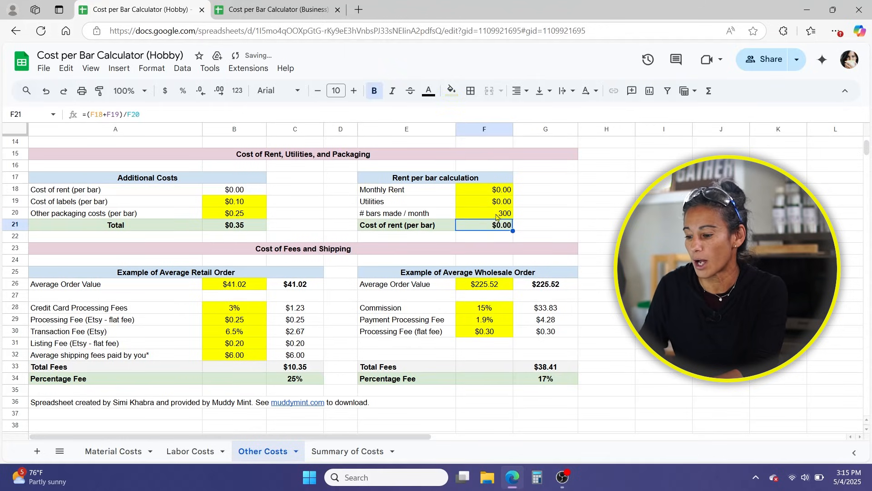
- Compare the Business calculator's Cost of rent (per bar) with the Hobby calculator's Additional Costs table and its Cost of rent (per bar) cell
left_click(289, 15)
left_click(476, 217)
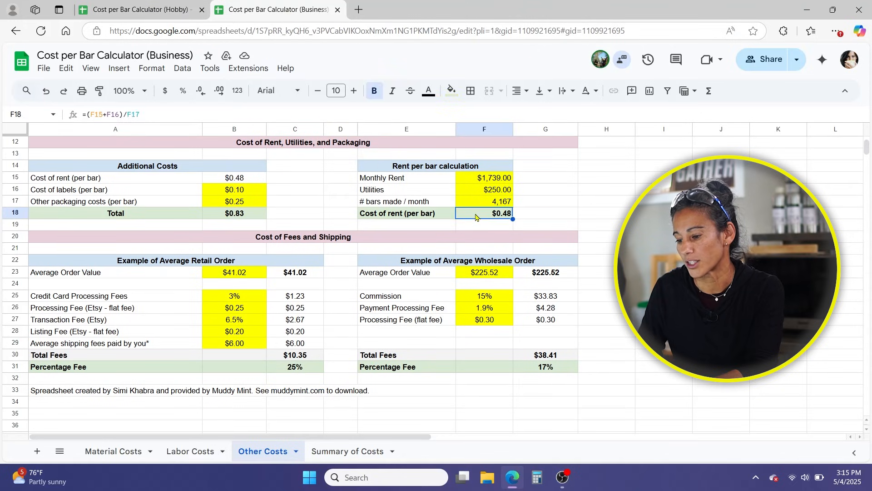
left_click(160, 9)
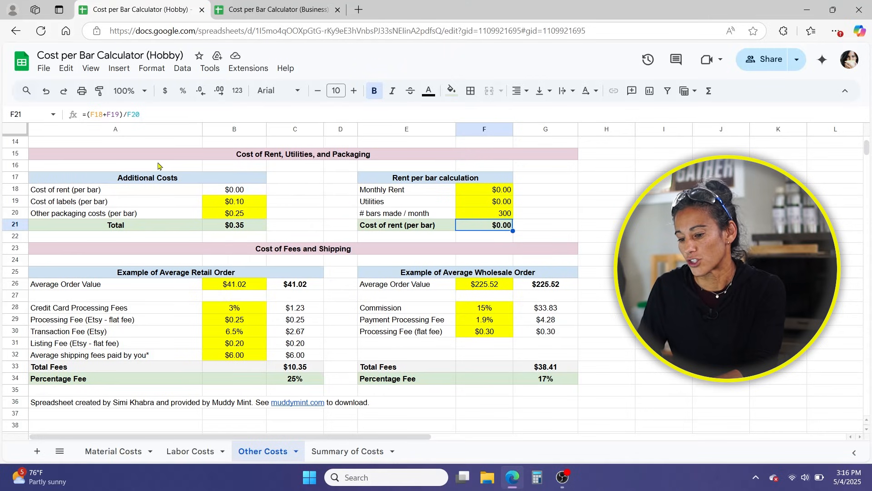
left_click_drag(128, 182, 128, 229)
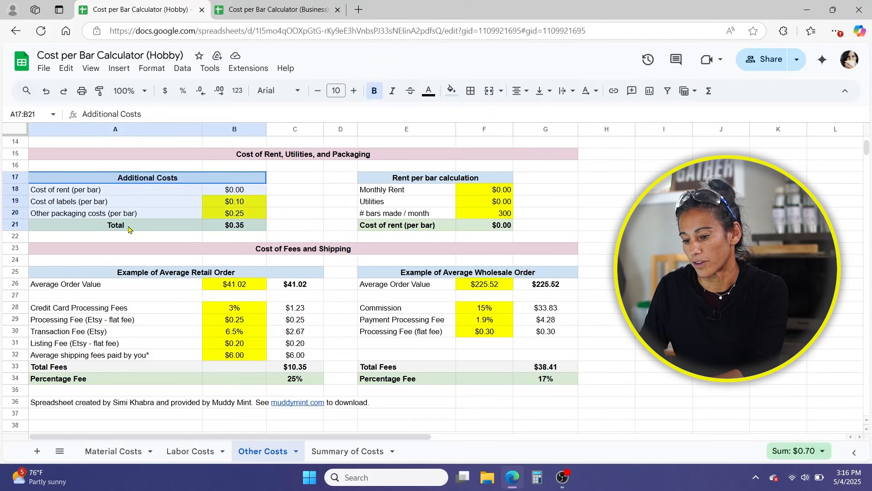
left_click(241, 193)
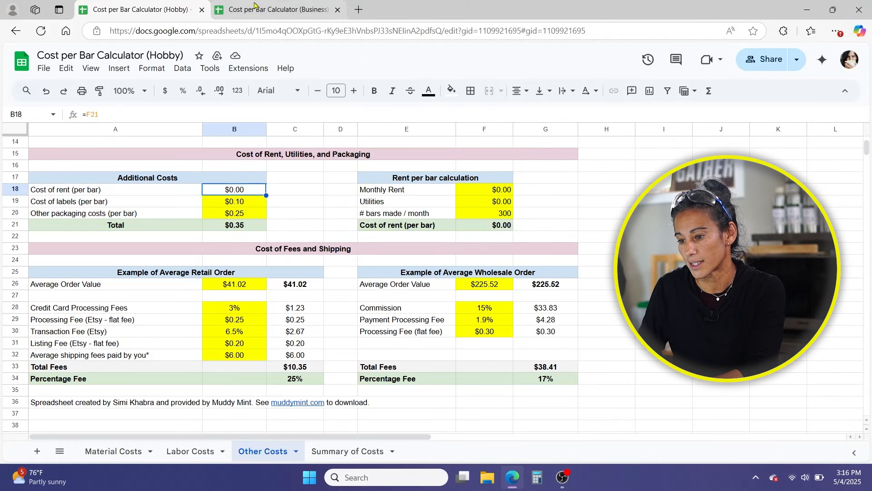
- Review the rent, labels, other packaging and Total cells of the Business calculator's Additional Costs table
left_click(273, 10)
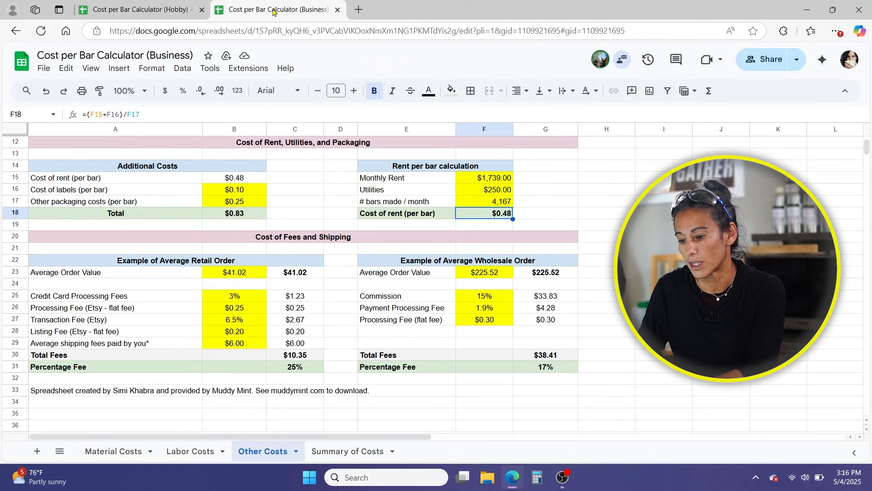
left_click(250, 182)
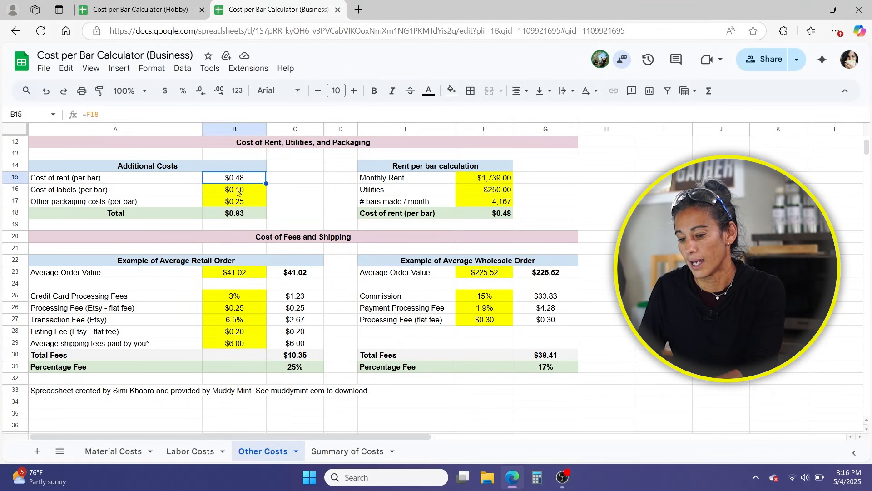
left_click(238, 193)
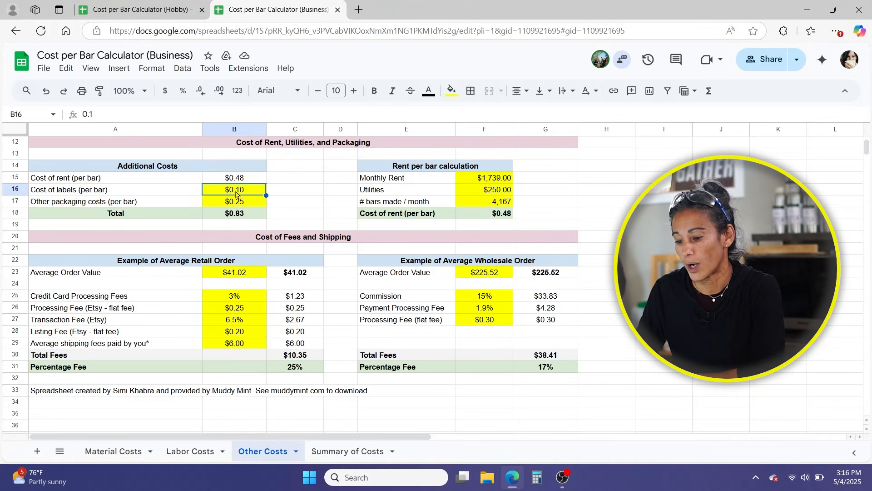
left_click(235, 205)
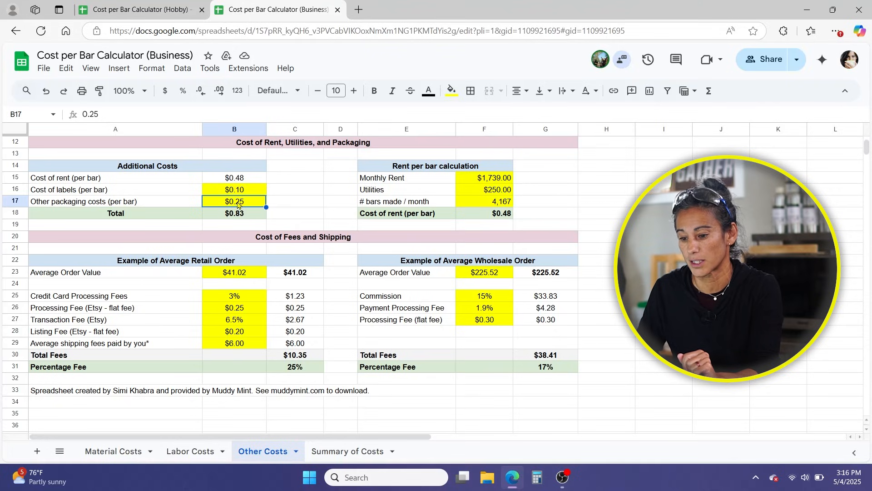
left_click(255, 216)
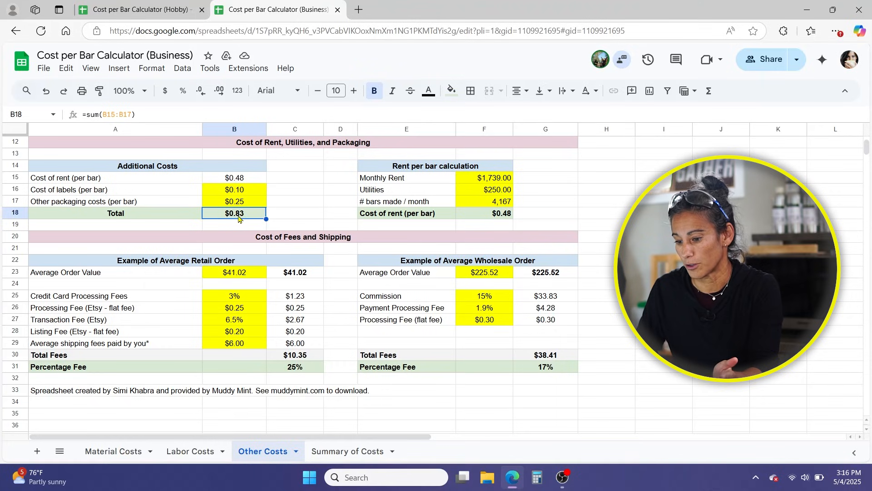
- Inspect the Total formula in B21 of the Hobby calculator's Additional Costs table
left_click(146, 7)
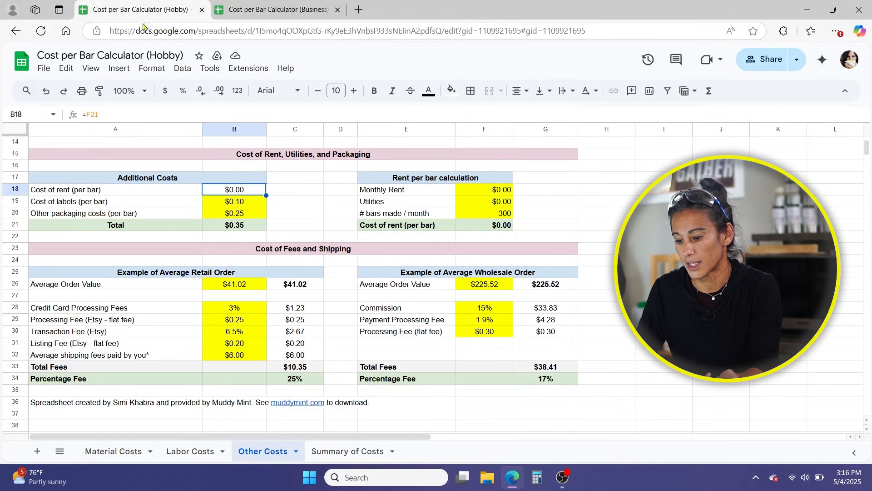
left_click(230, 229)
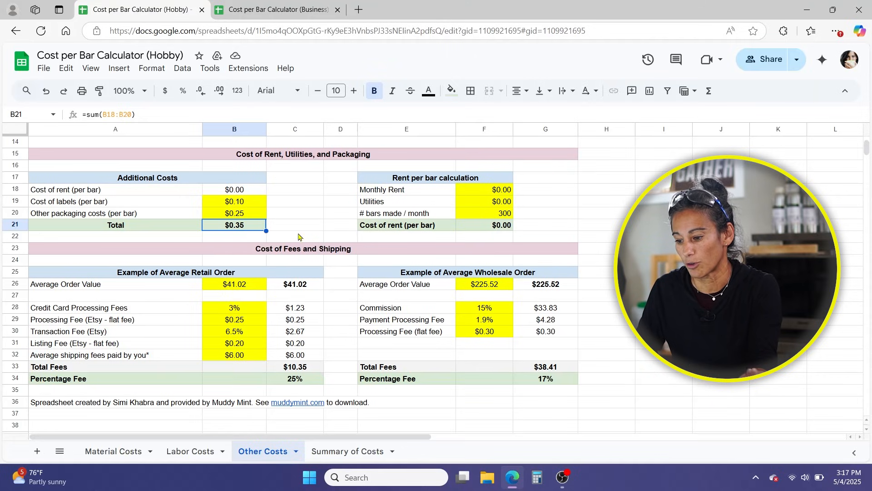
scroll(300, 237, "down", 2)
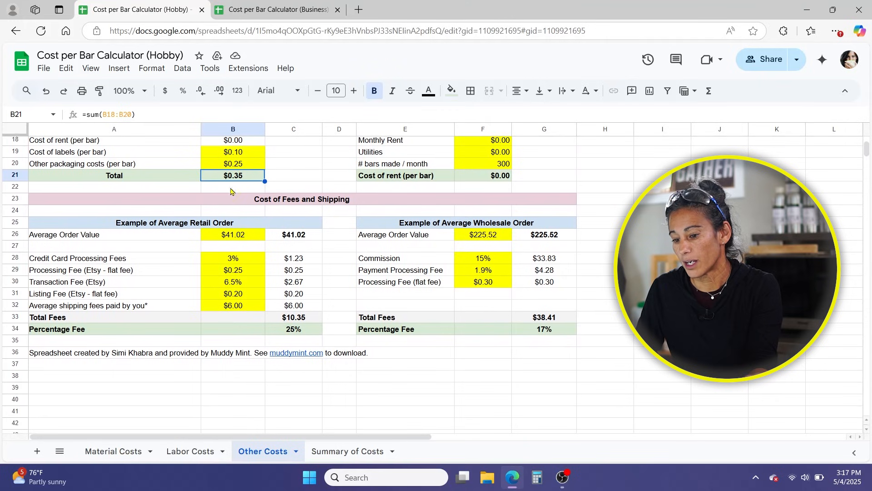
scroll(305, 157, "up", 2)
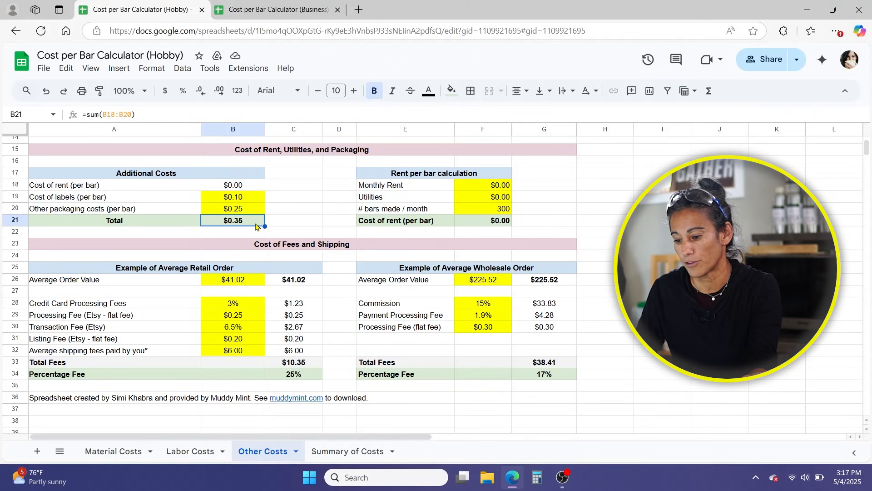
- Review the Hobby calculator's Cost of Fees and Shipping section, including the retail order example and its Average Order Value
scroll(256, 226, "down", 2)
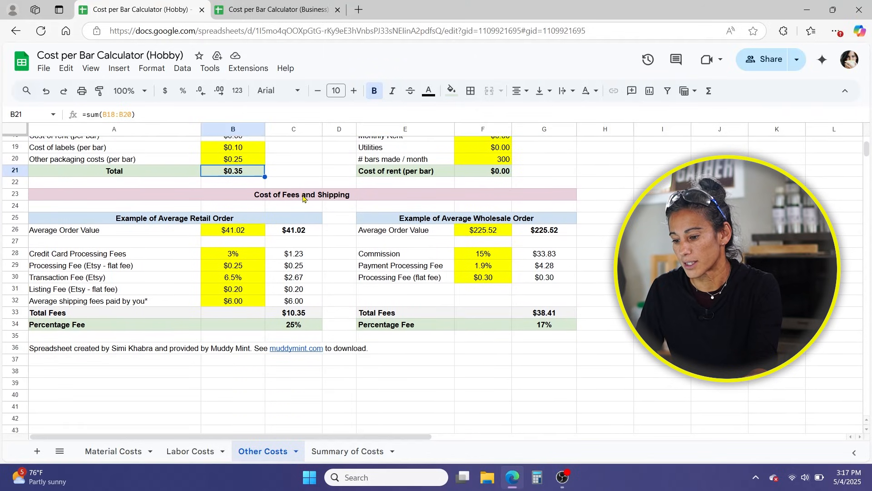
left_click(303, 198)
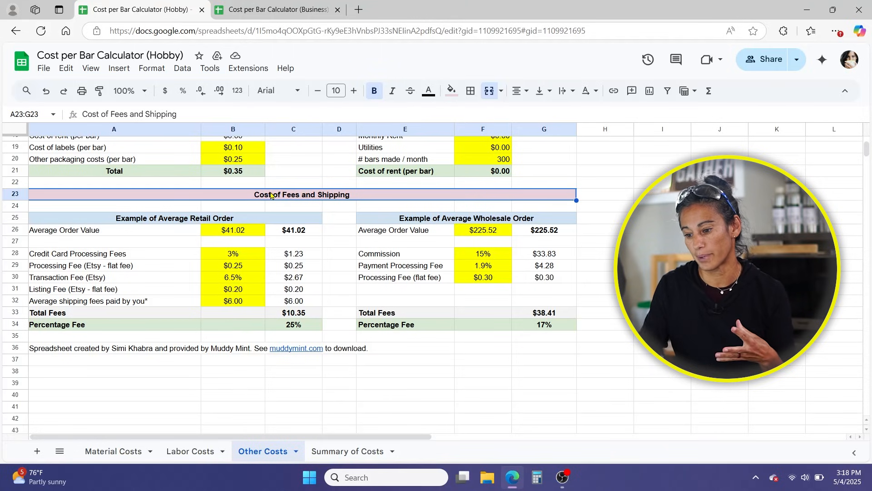
left_click(234, 221)
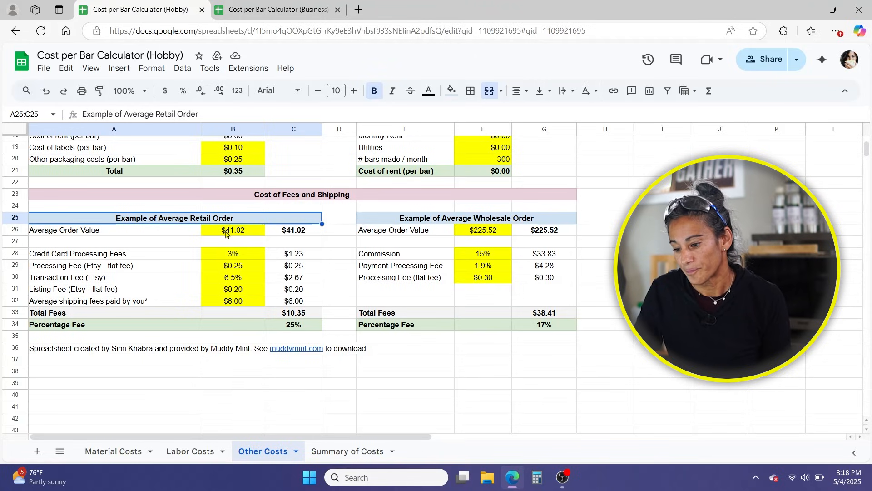
left_click(226, 234)
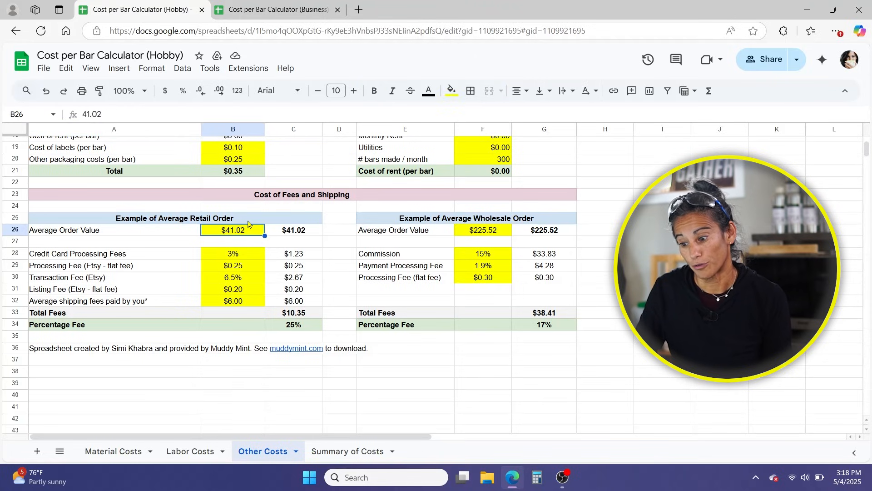
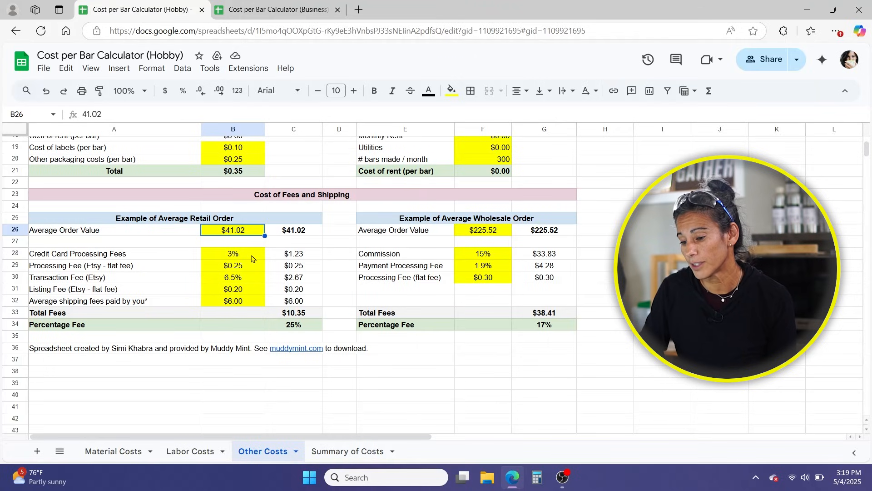
- Go through the retail order's credit card processing, Etsy processing, transaction and listing fees, and the average shipping fees cell
left_click(252, 258)
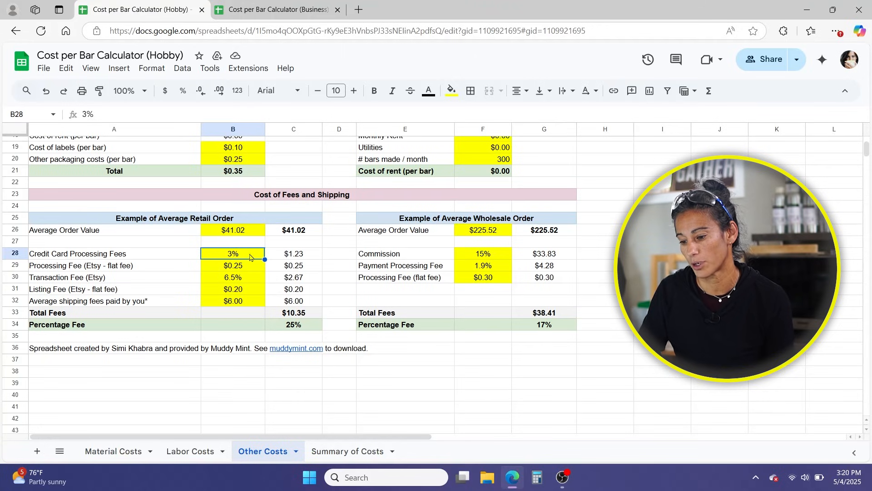
left_click(250, 270)
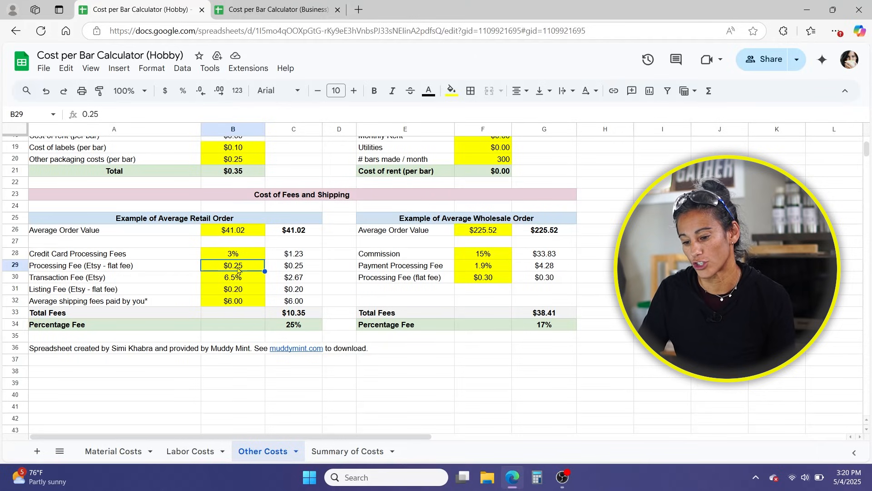
left_click(229, 279)
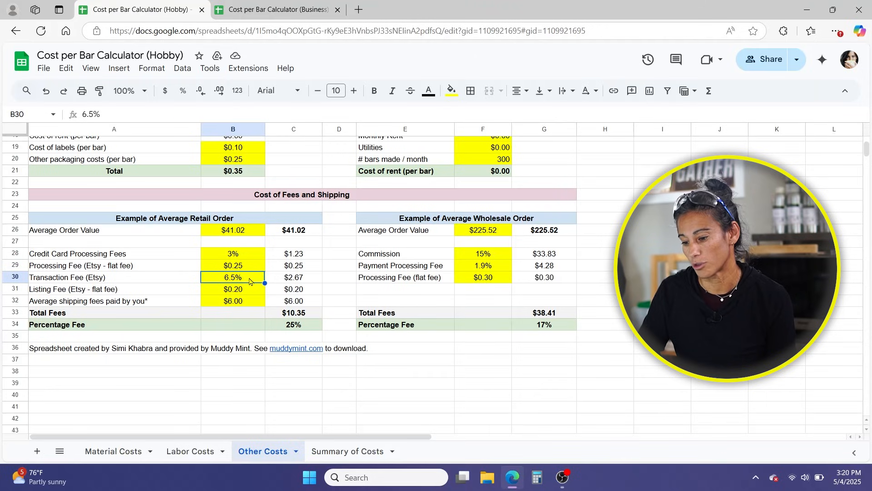
left_click(246, 293)
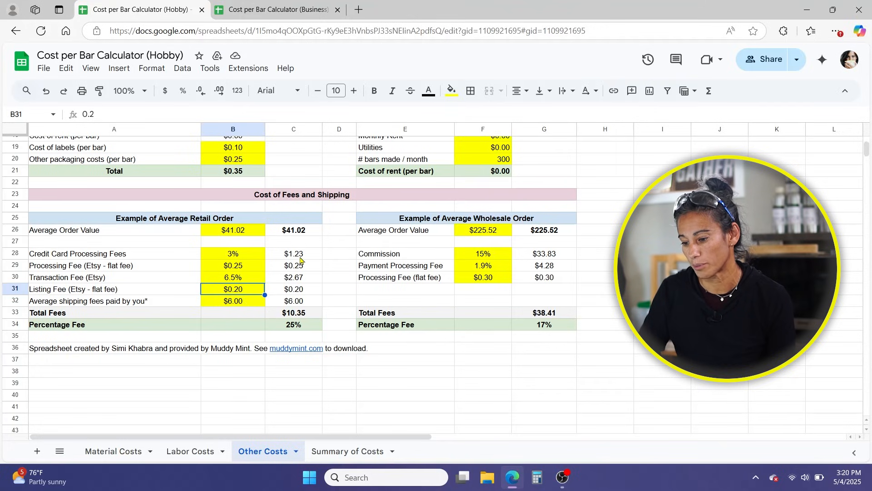
left_click(248, 305)
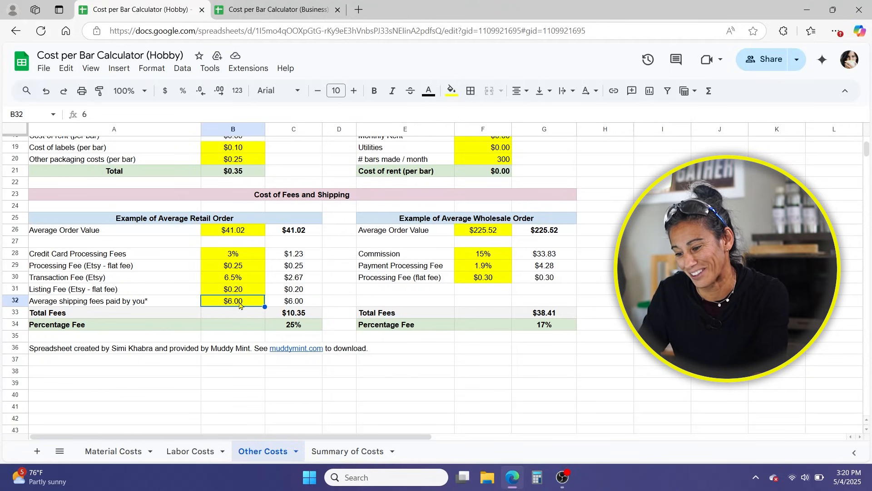
- Examine the retail order's Average shipping fees paid by you row in relation to its Average Order Value
scroll(239, 305, "down", 1)
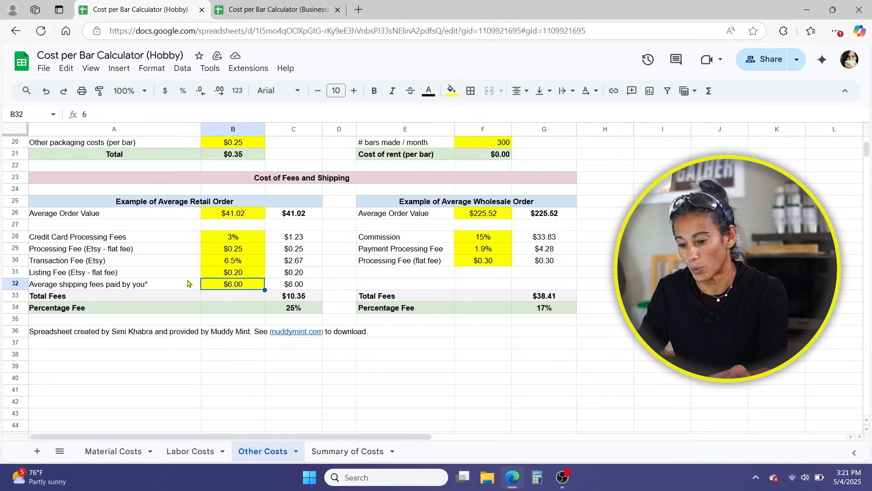
left_click(161, 285)
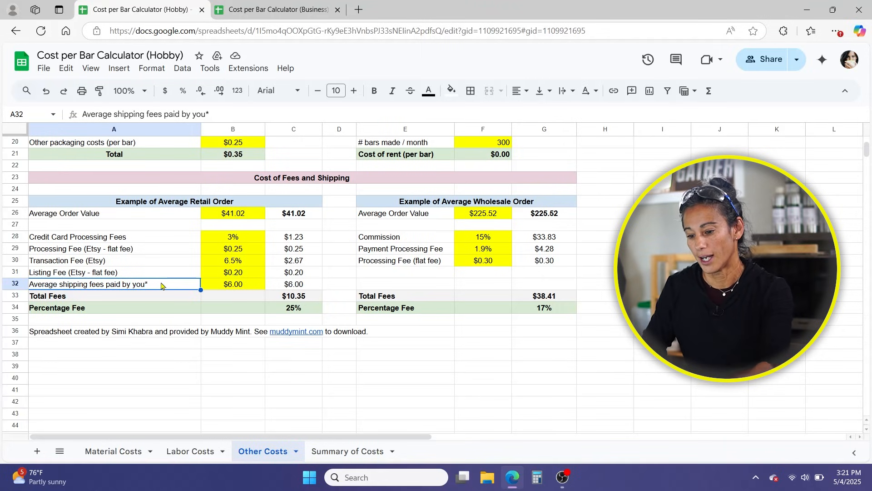
left_click(236, 287)
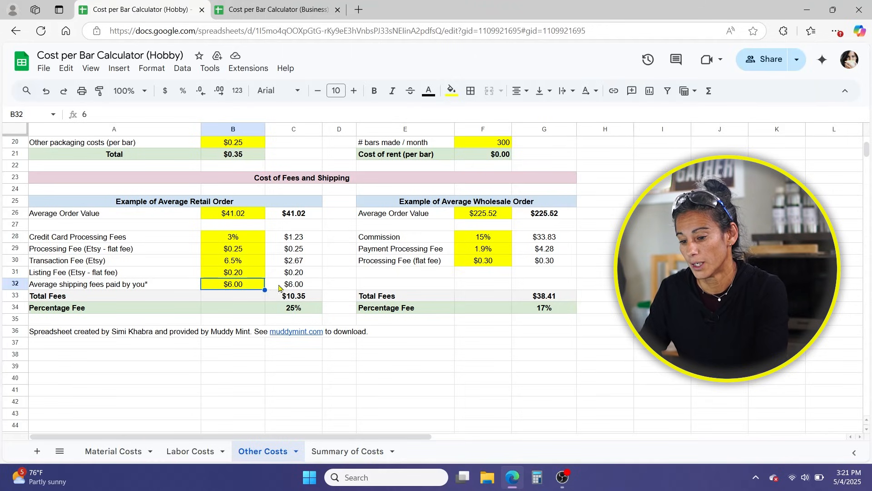
left_click(230, 214)
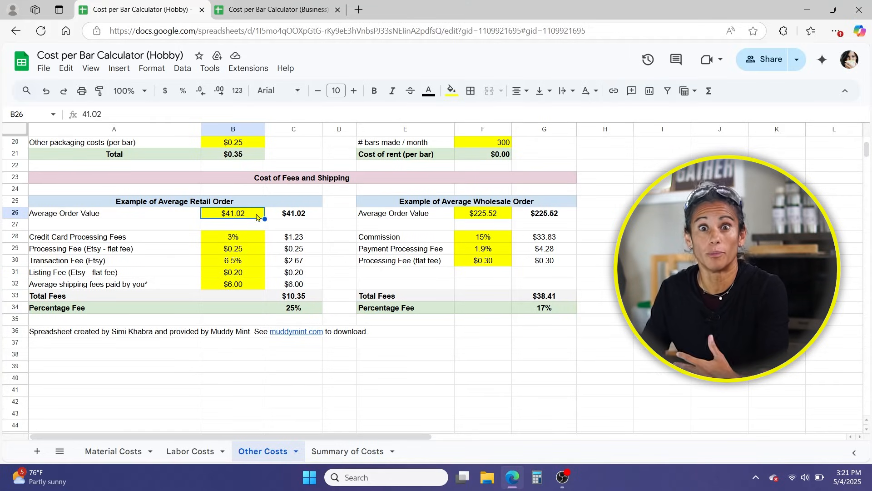
left_click(235, 286)
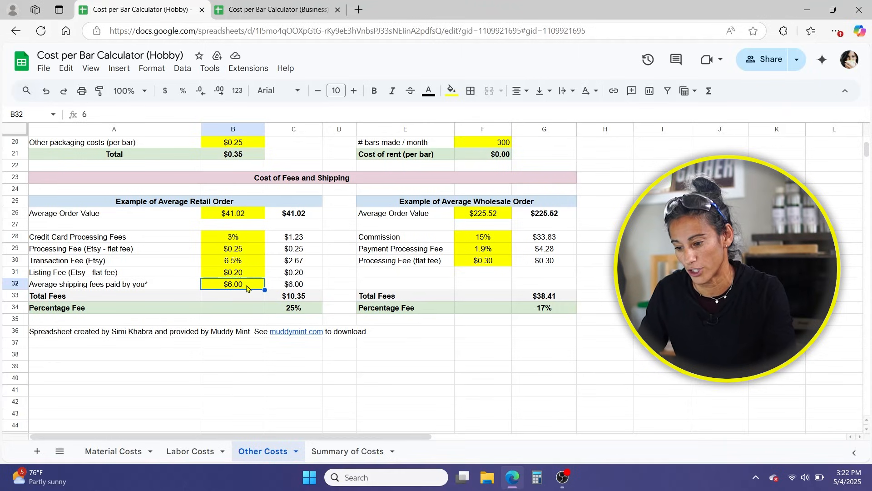
left_click(296, 287)
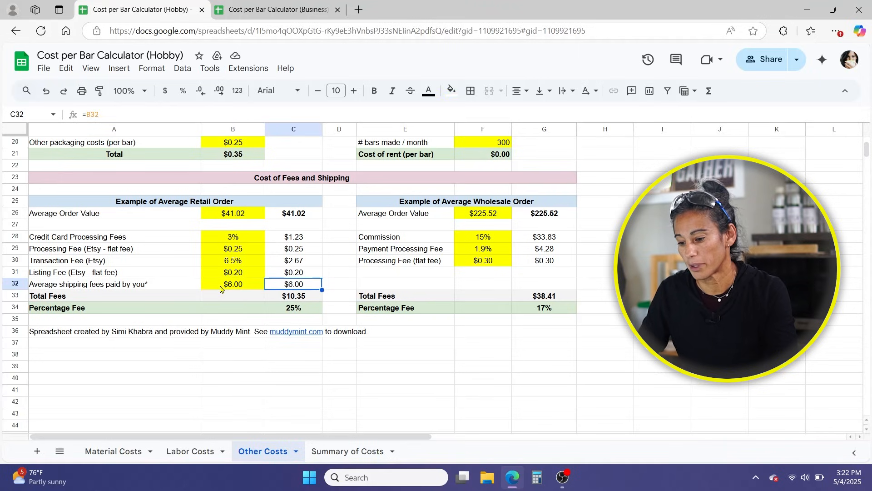
- Set the retail order's Average shipping fees paid by you in B32 to 0
left_click(234, 289)
type("0")
key("Return")
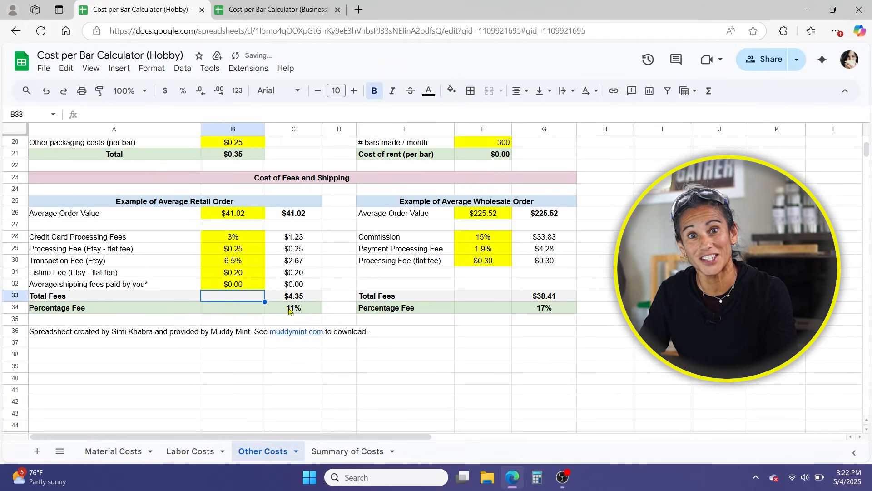
- Set the retail order's Average shipping fees paid by you in B32 back to 6.00
left_click(228, 287)
type("6.00")
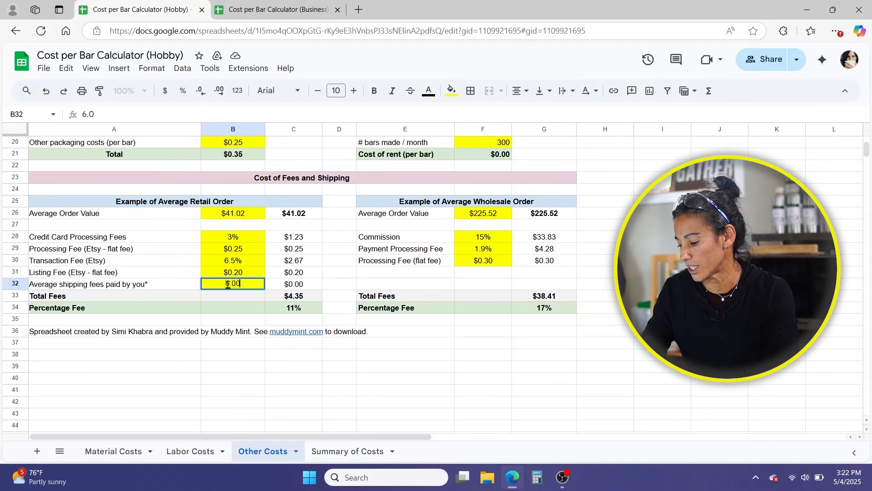
key("Return")
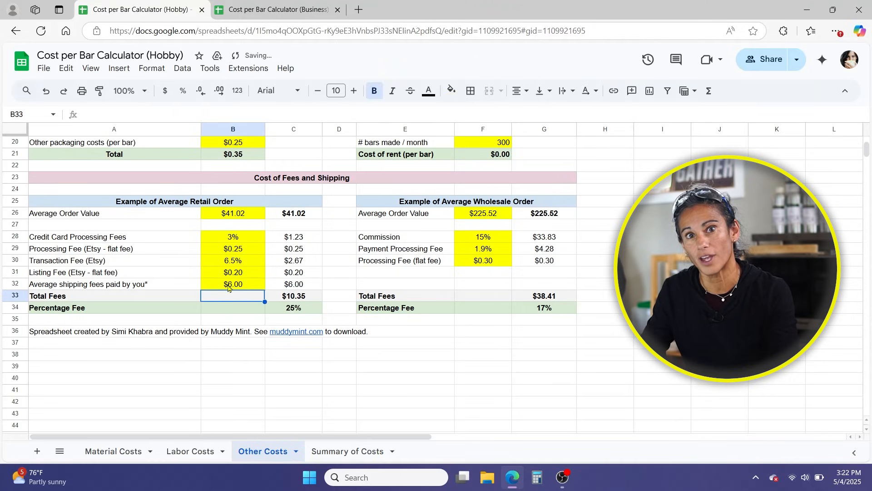
- Examine how the retail order's Total Fees and Average Order Value produce its Percentage Fee in C34
left_click(299, 300)
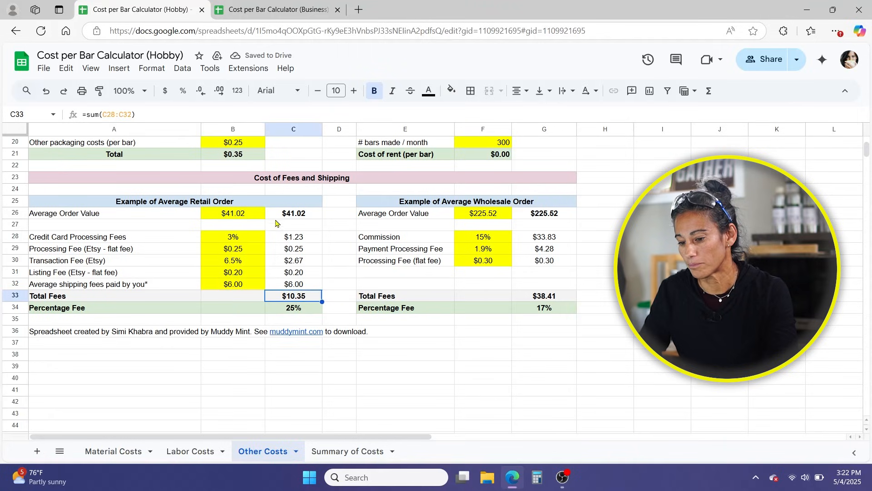
left_click(300, 215)
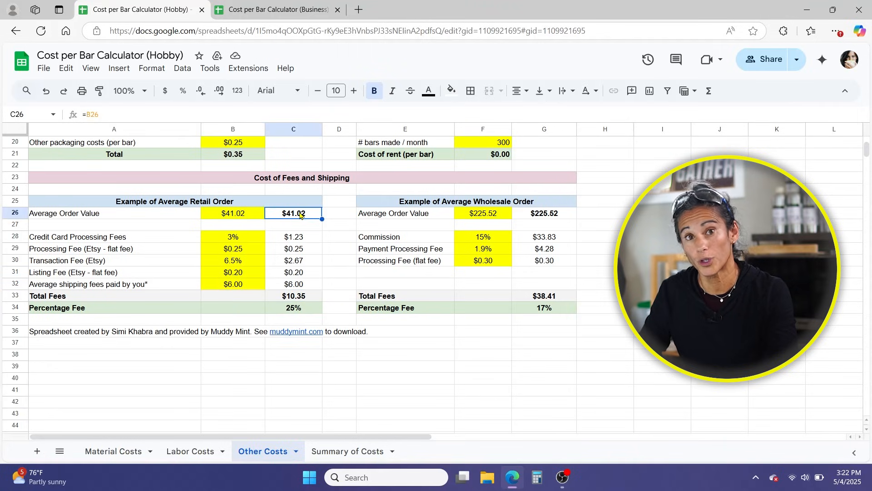
left_click(306, 300)
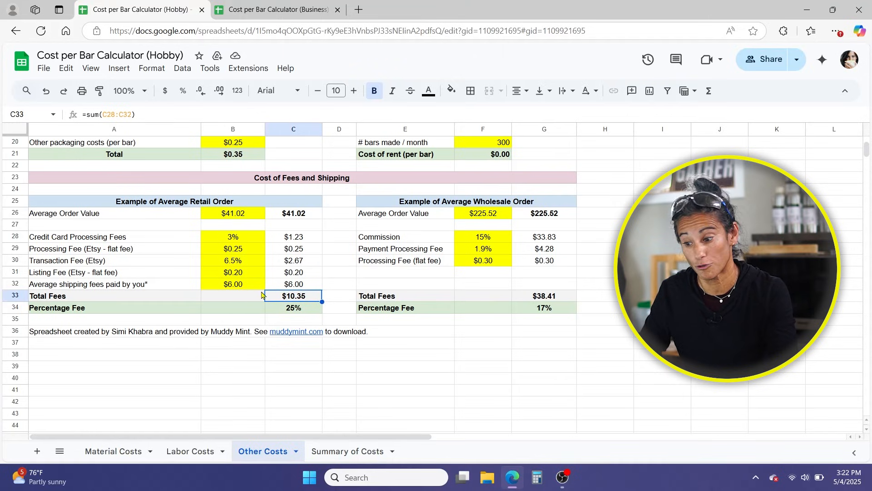
left_click(289, 314)
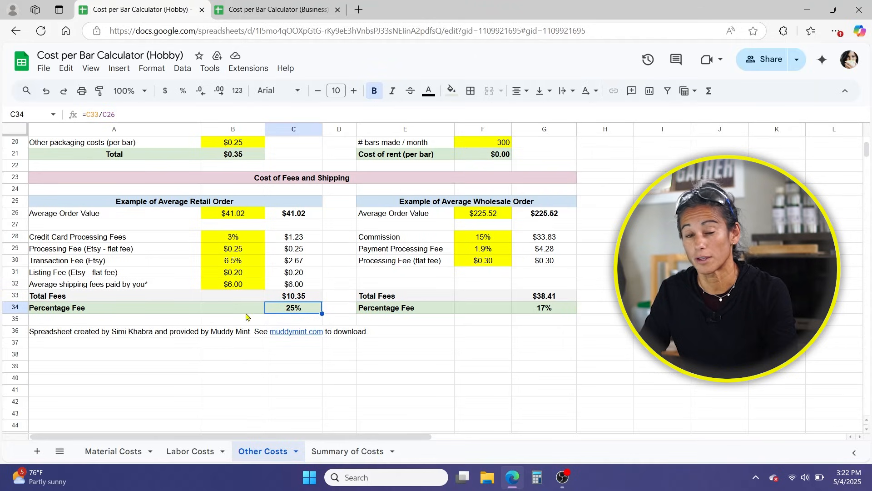
left_click(188, 314)
left_click(297, 312)
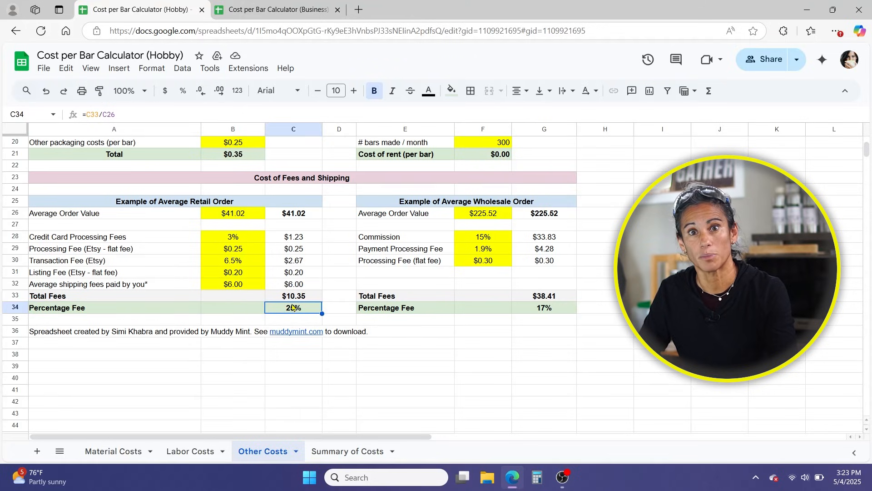
- Go through the wholesale order example from Average Order Value, commission and processing fees to its Total Fees and Percentage Fee
left_click(486, 202)
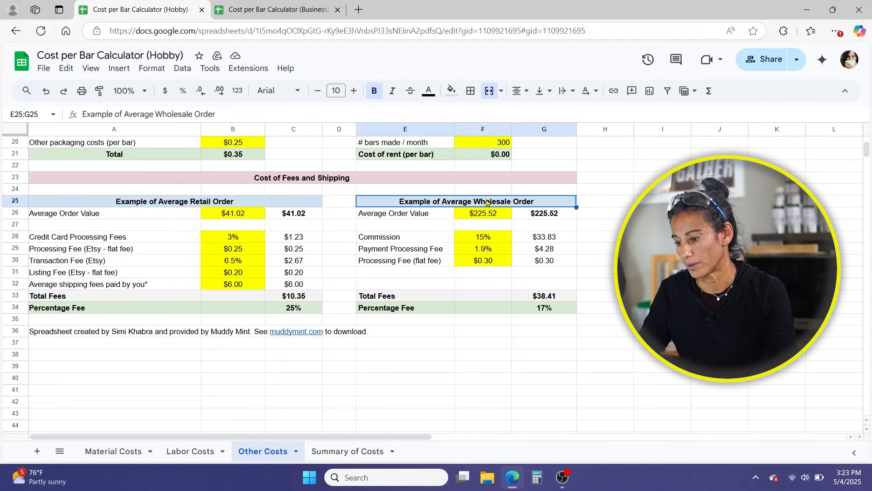
left_click(487, 216)
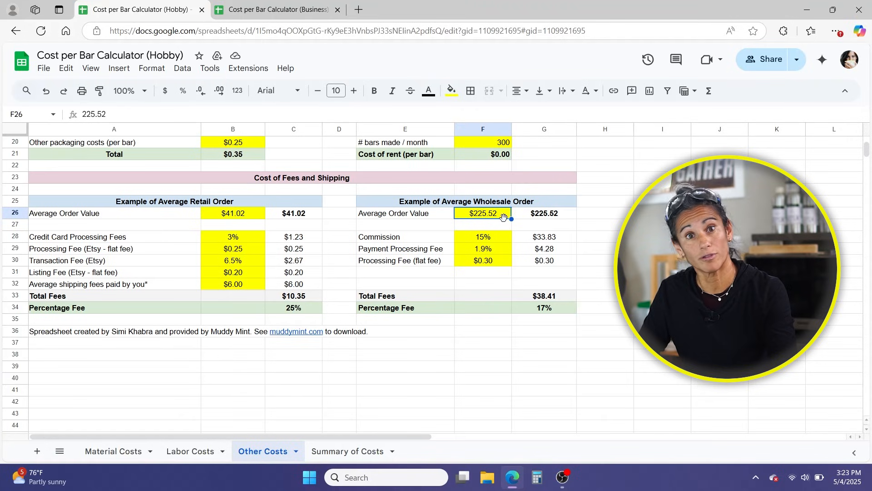
left_click(487, 240)
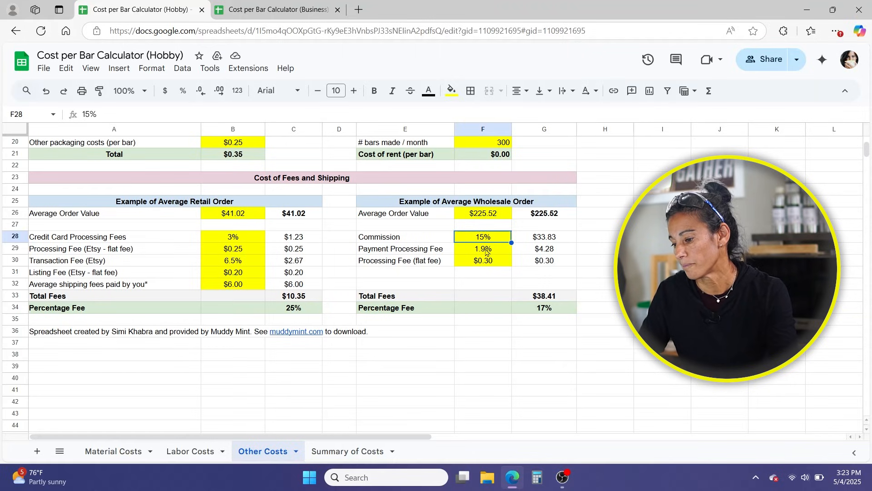
left_click(485, 250)
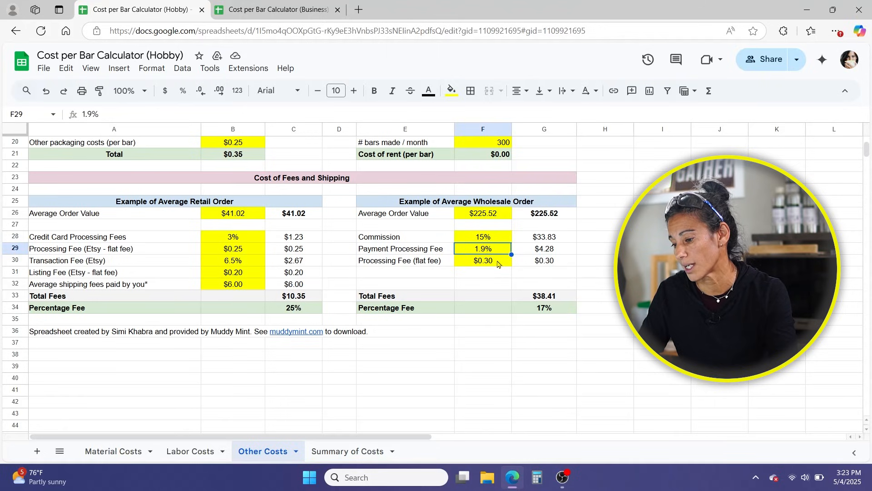
left_click(498, 264)
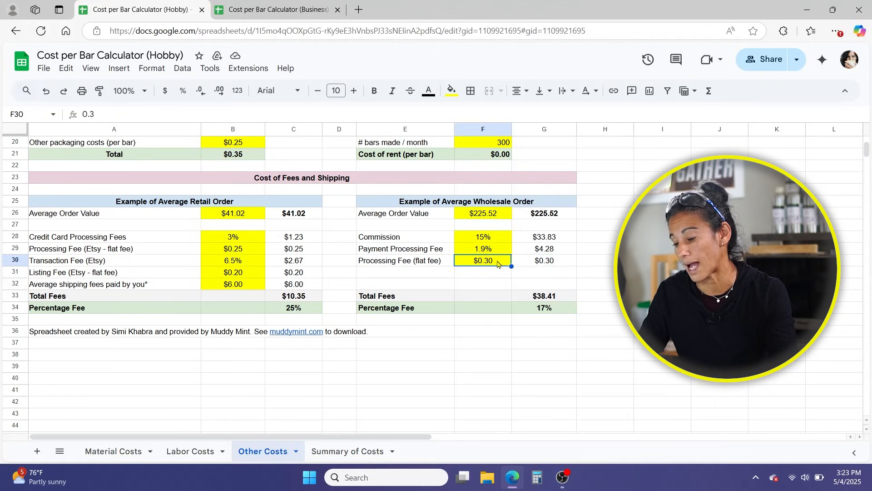
left_click(549, 299)
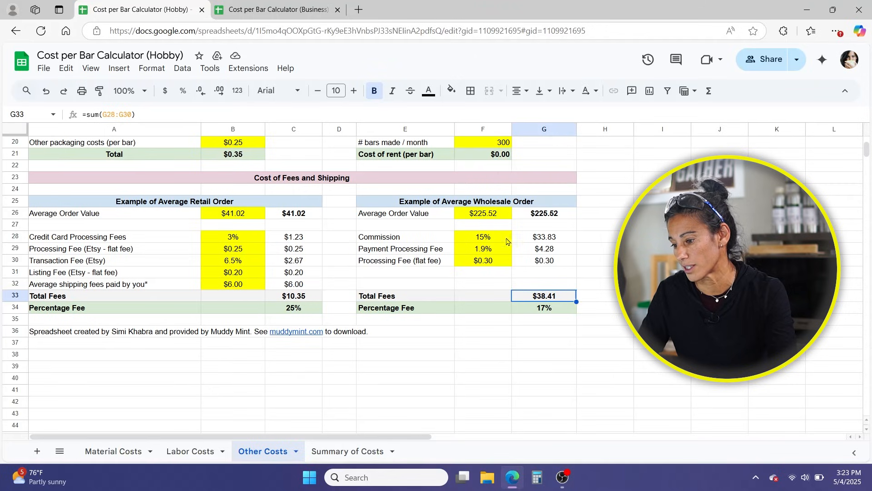
left_click(546, 312)
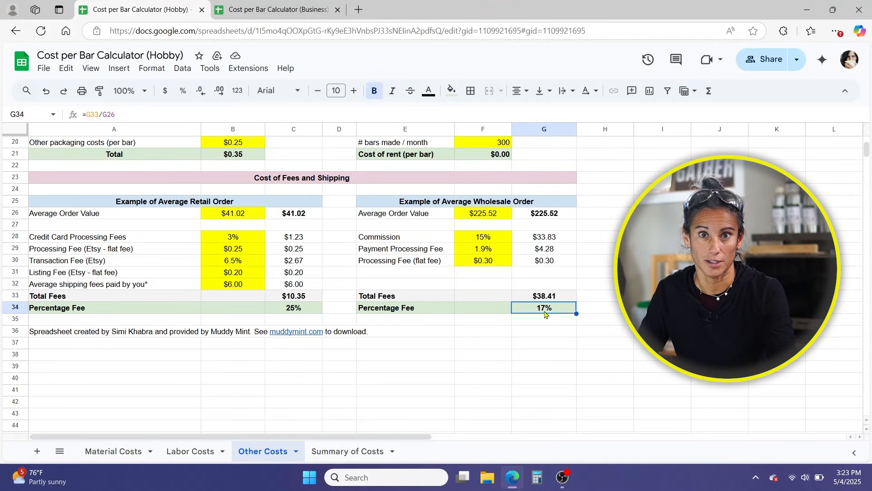
- Review the retail order's value, listing fee and shipping fees, and compare the retail and wholesale Percentage Fee cells
left_click(235, 216)
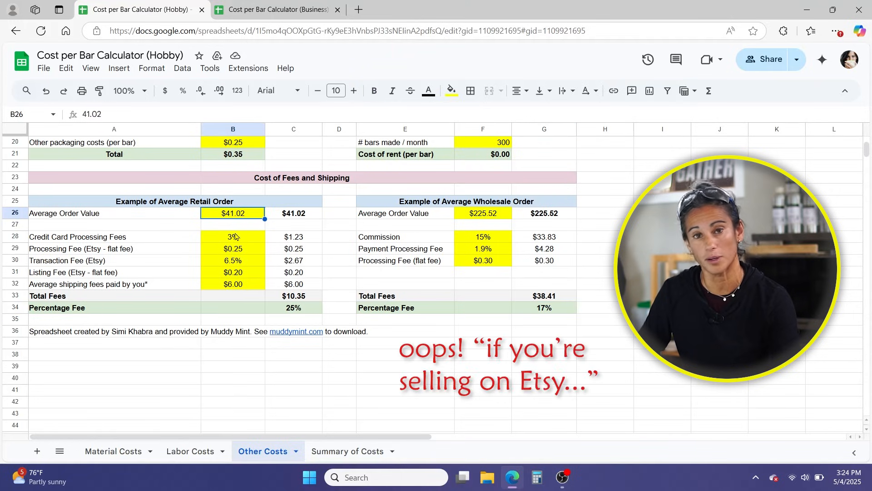
left_click(238, 276)
left_click(241, 286)
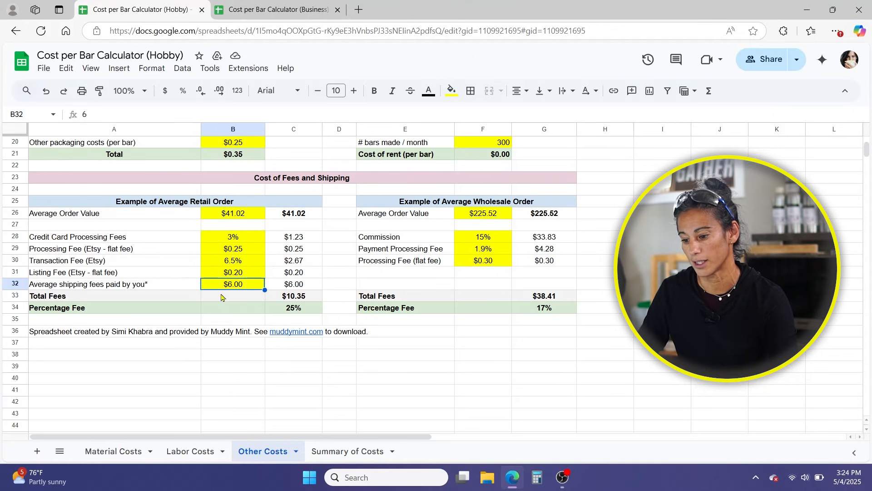
left_click(286, 311)
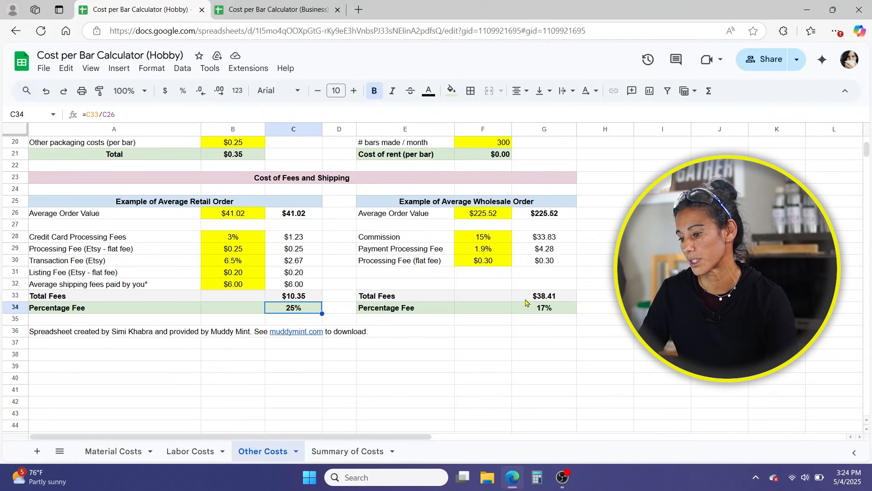
left_click(562, 312)
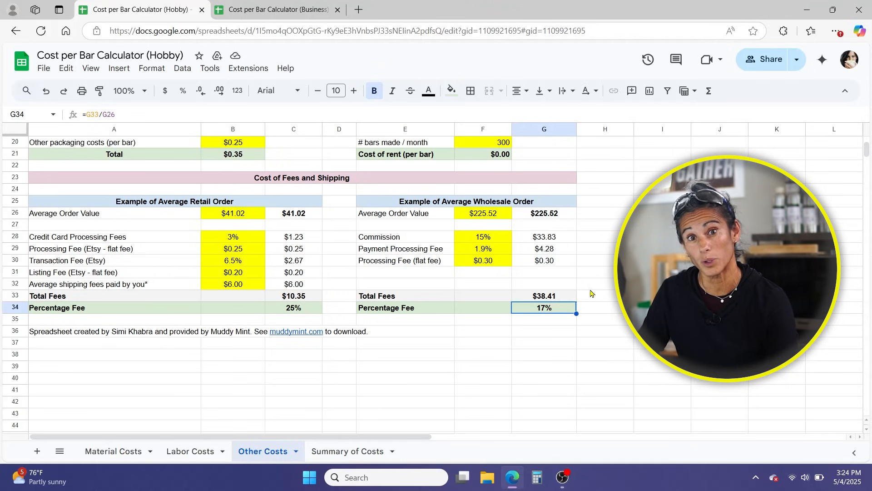
- Recheck the wholesale commission, payment processing and flat processing fees against the wholesale Percentage Fee in G34
left_click(485, 238)
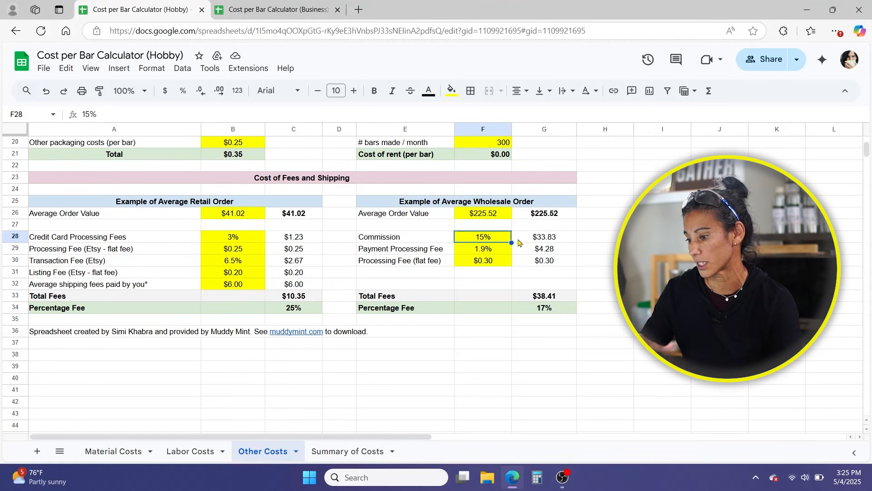
key("Down")
key("Down")
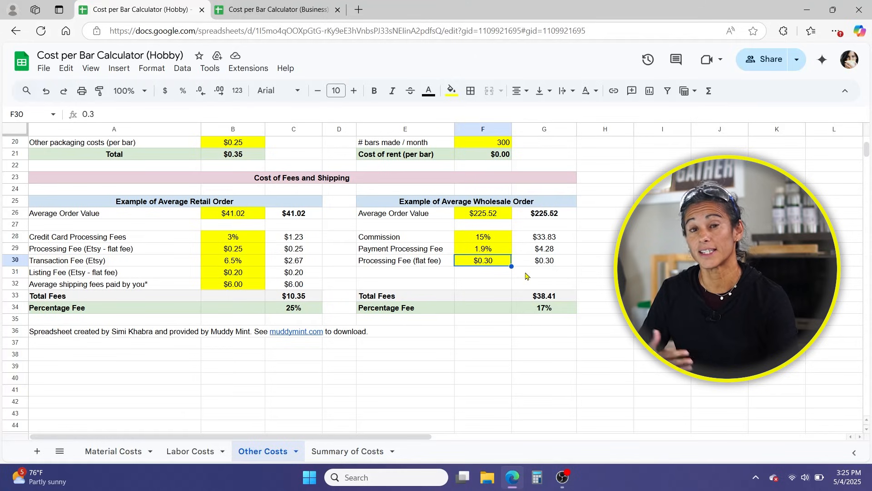
left_click(546, 312)
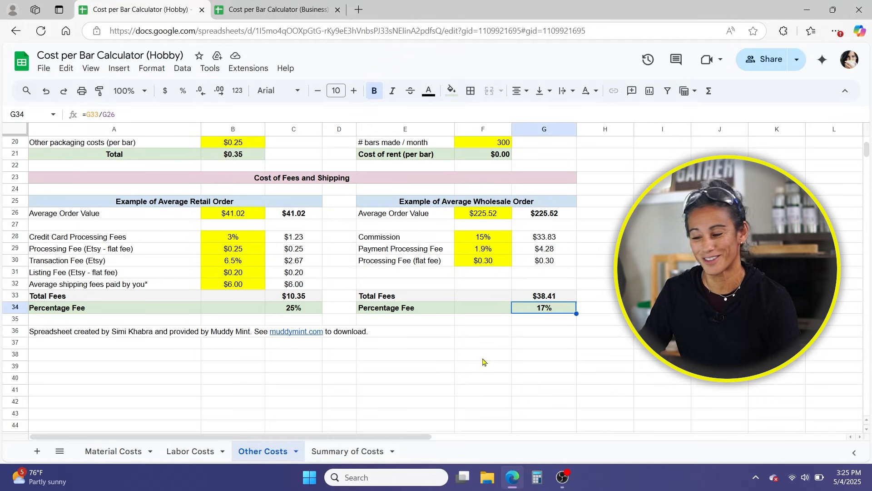
scroll(554, 340, "up", 5)
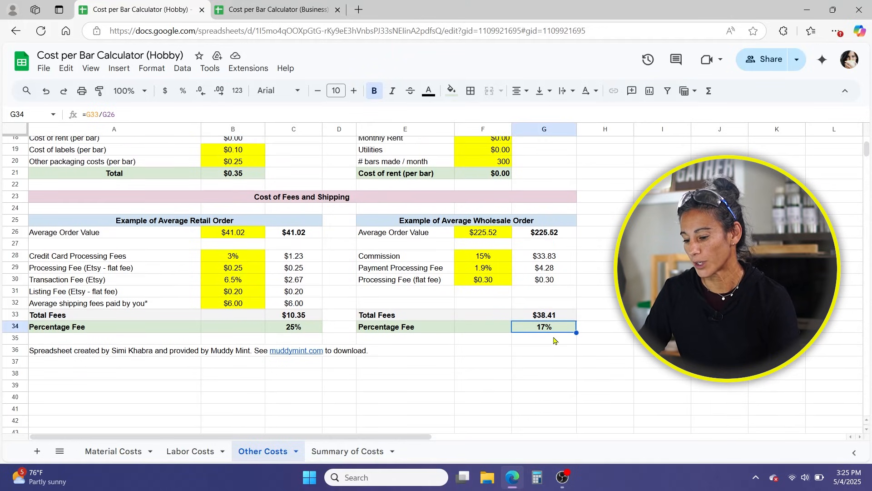
scroll(554, 340, "down", 3)
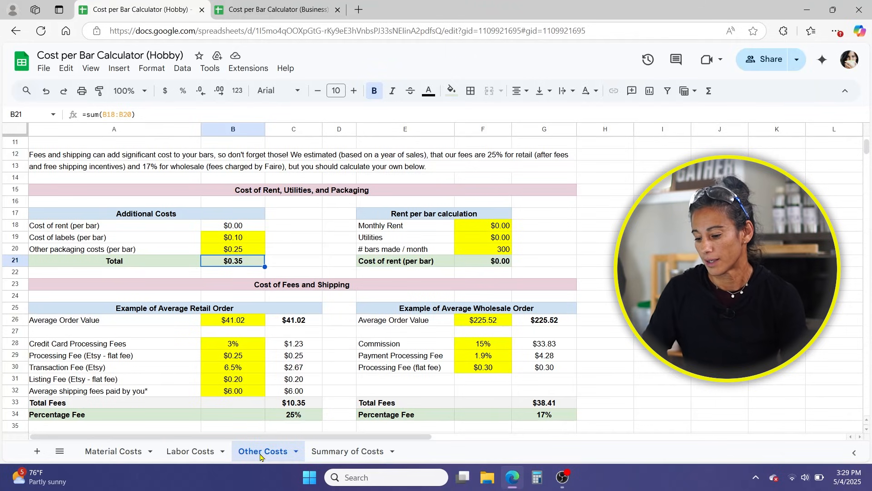
- Switch to the Cost per Bar Calculator (Business) spreadsheet and review the rent, packaging, fee and shipping figures on Other Costs
left_click(307, 11)
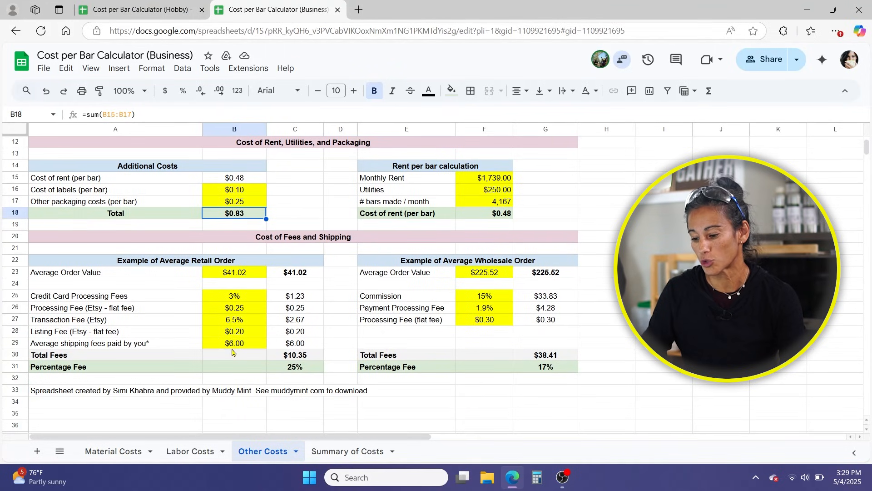
scroll(232, 352, "up", 2)
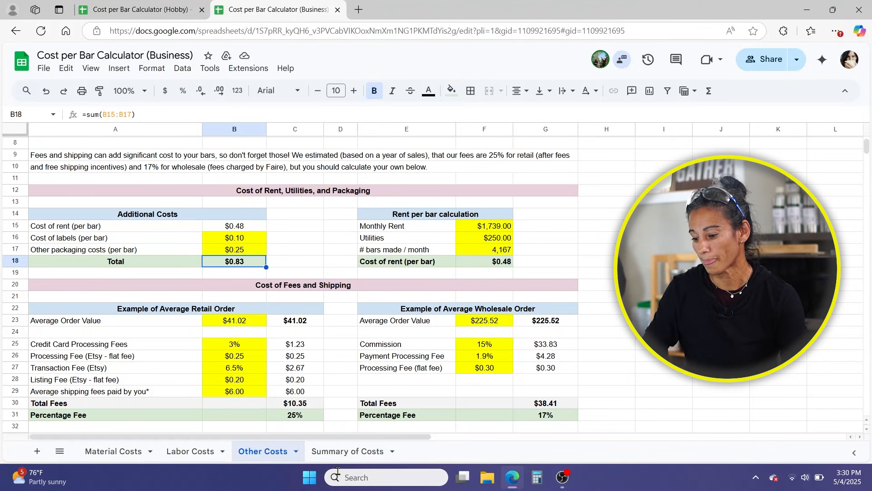
- On the Summary of Costs sheet, examine the materials, labor, other and salary costs, then the subtotal, 15% misc and total
left_click(353, 451)
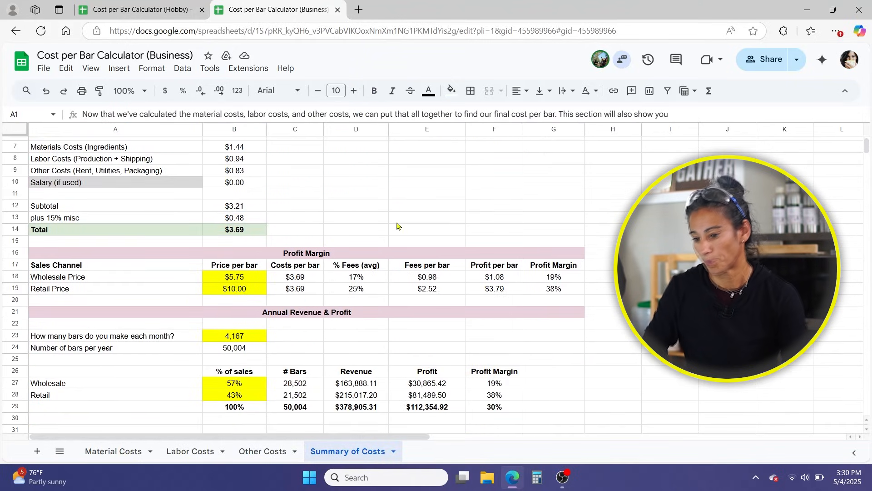
left_click(233, 149)
left_click(238, 162)
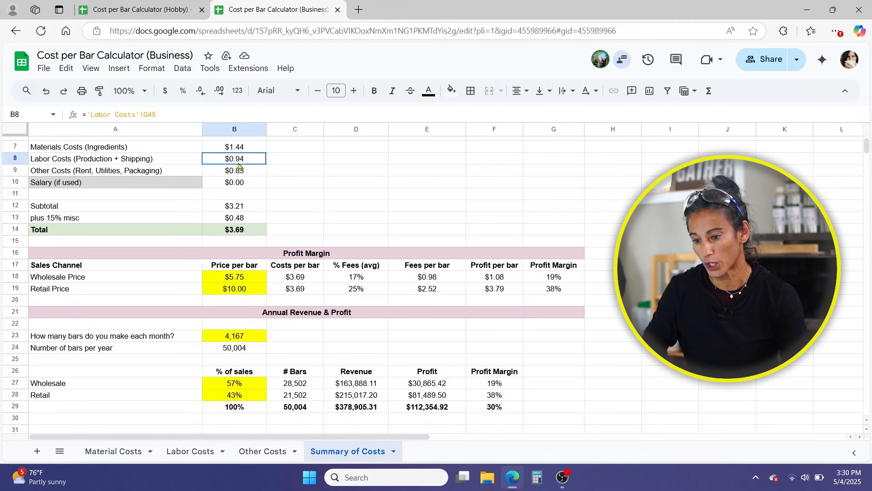
left_click(241, 174)
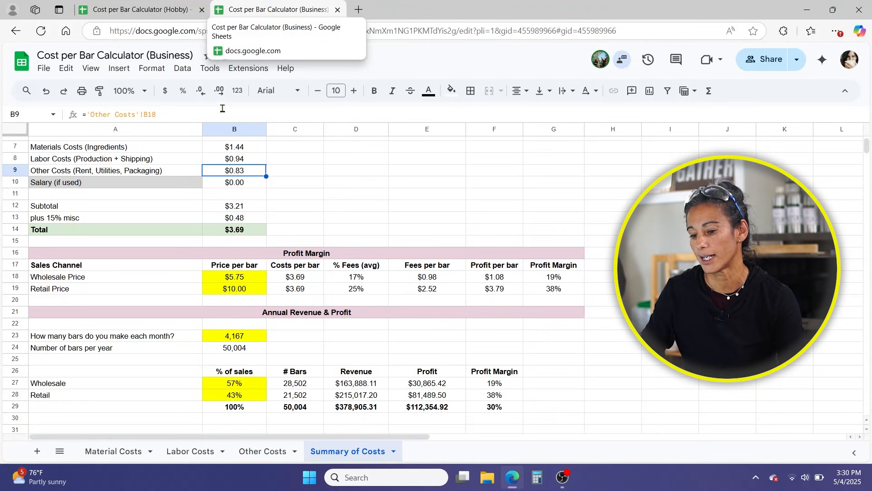
left_click(239, 184)
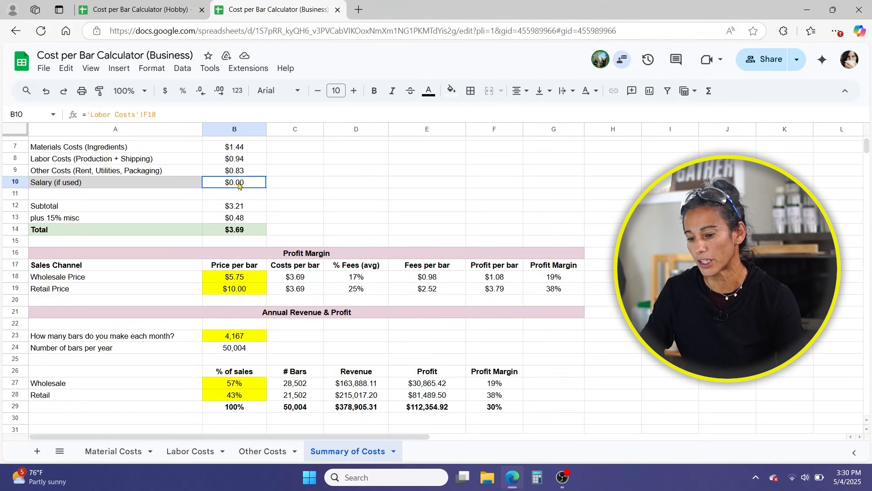
left_click(241, 210)
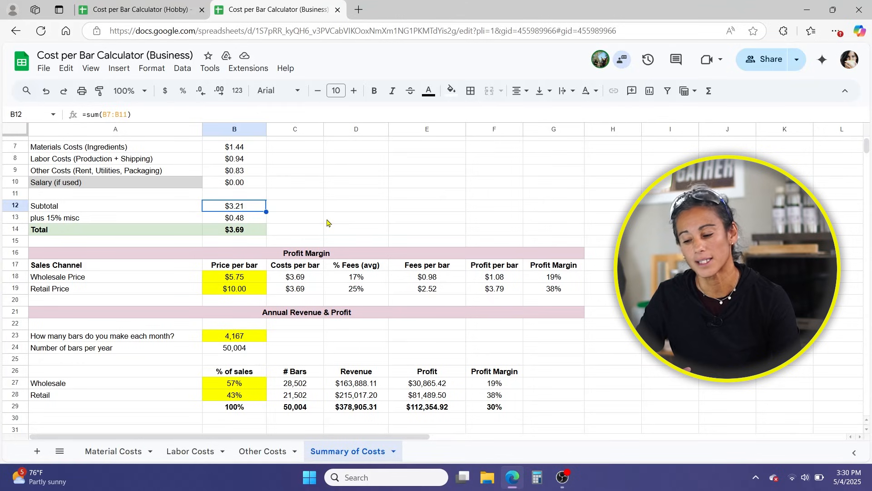
left_click(246, 222)
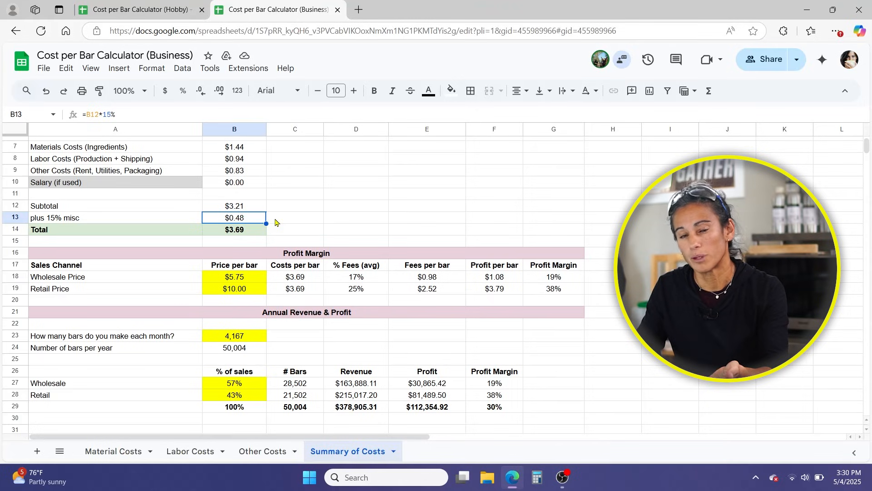
left_click(234, 209)
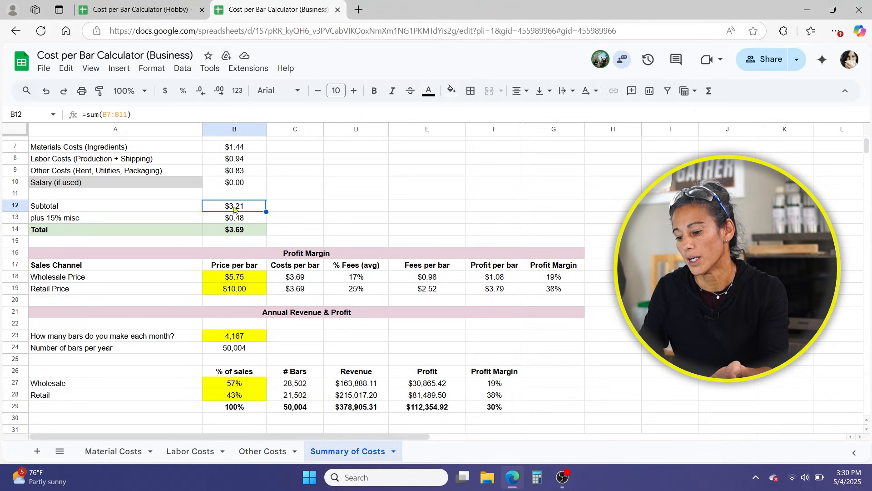
left_click(232, 234)
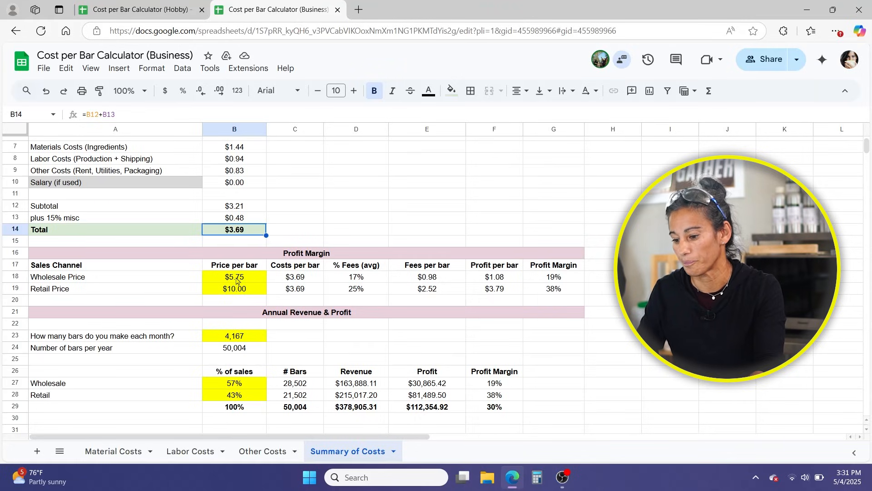
- Examine the wholesale and retail price per bar and costs per bar in the Profit Margin section
left_click(296, 258)
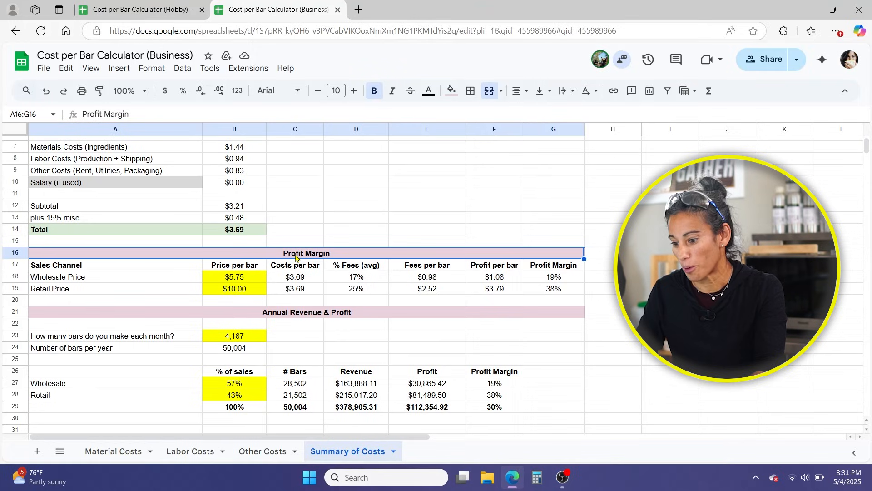
scroll(275, 275, "down", 1)
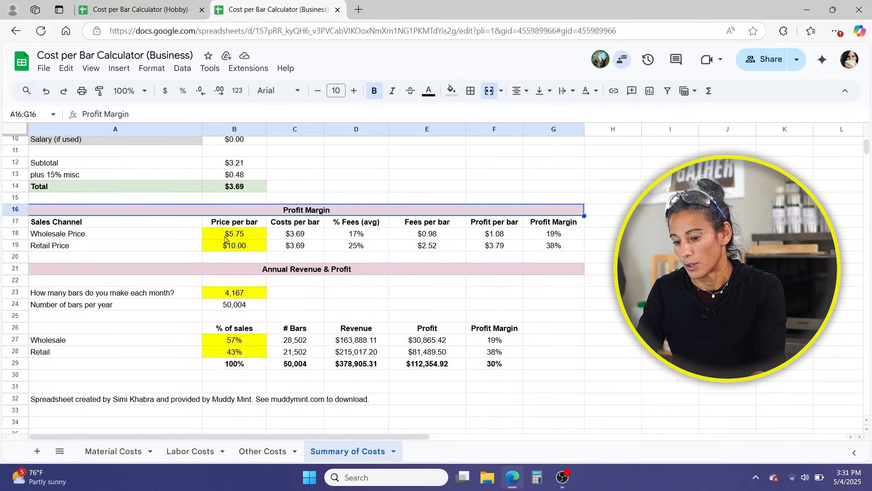
left_click(65, 235)
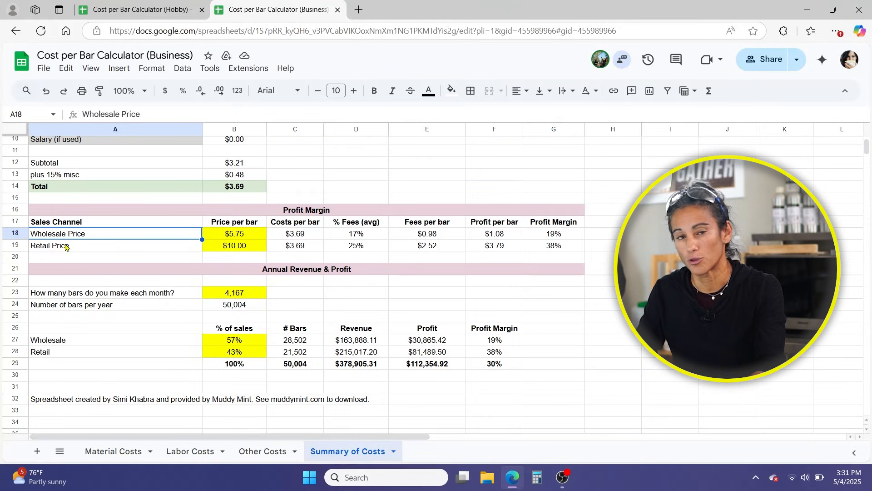
left_click(65, 246)
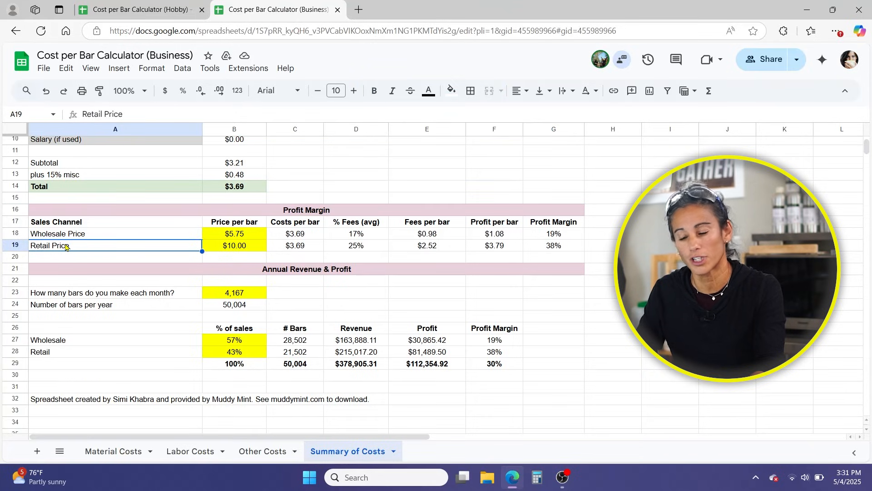
left_click(243, 238)
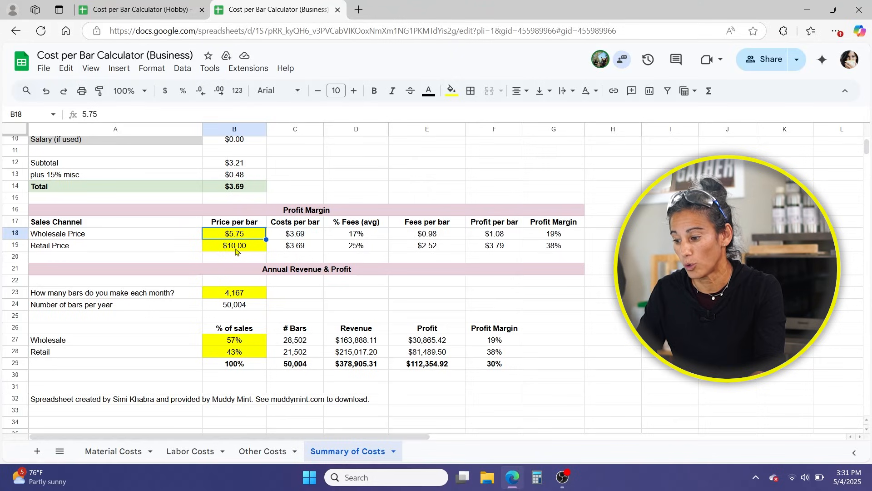
left_click(236, 248)
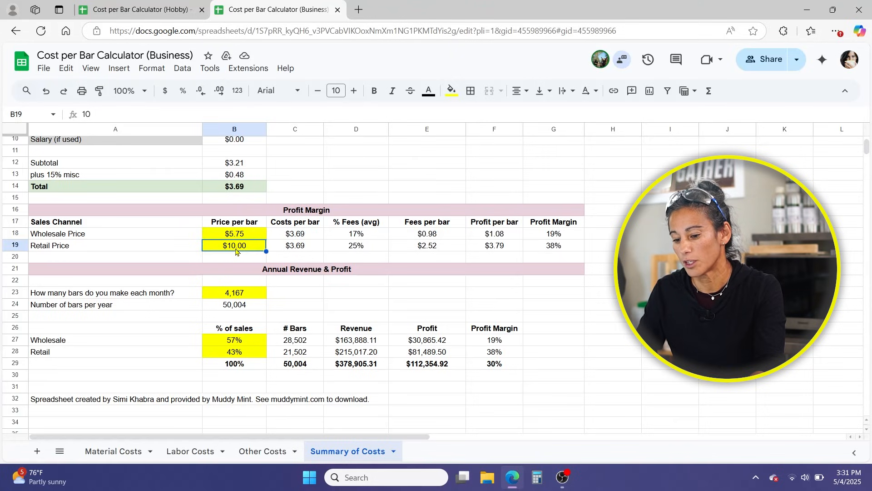
left_click(300, 236)
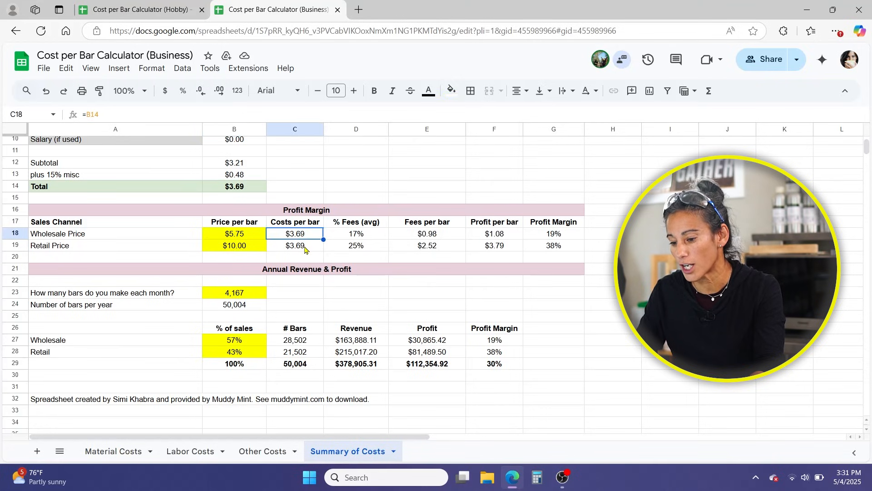
left_click(305, 248)
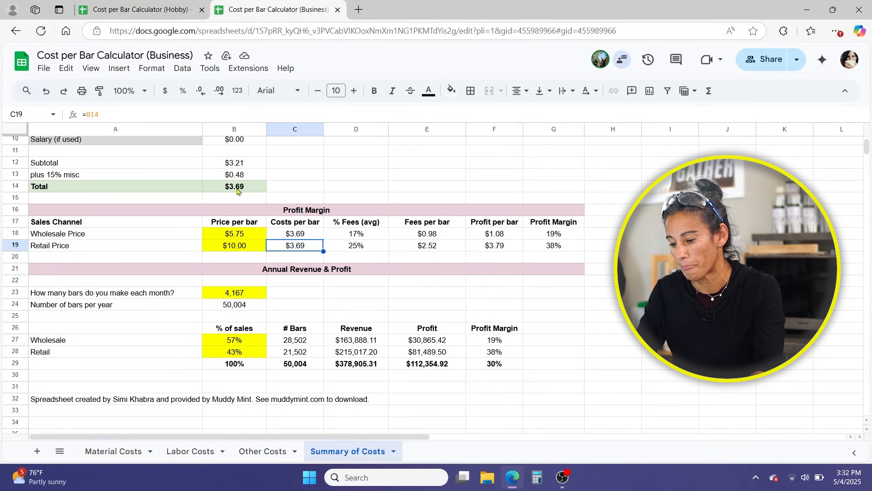
- Check the wholesale average fee percentage against the Percentage Fee rows on Other Costs, and return to Summary of Costs
left_click(369, 236)
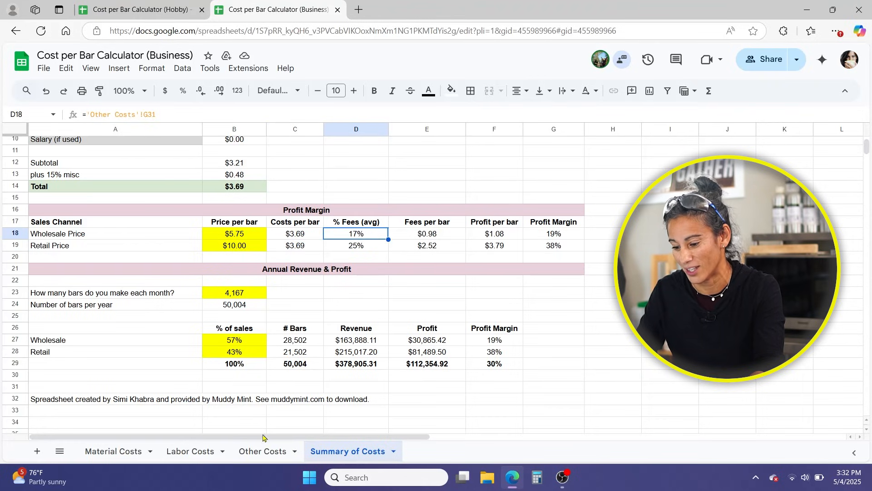
left_click(263, 451)
scroll(324, 374, "down", 1)
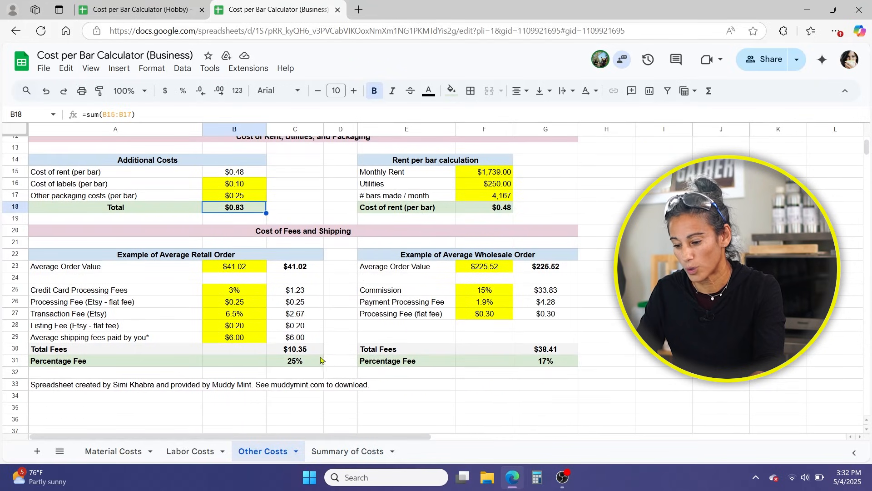
left_click(353, 451)
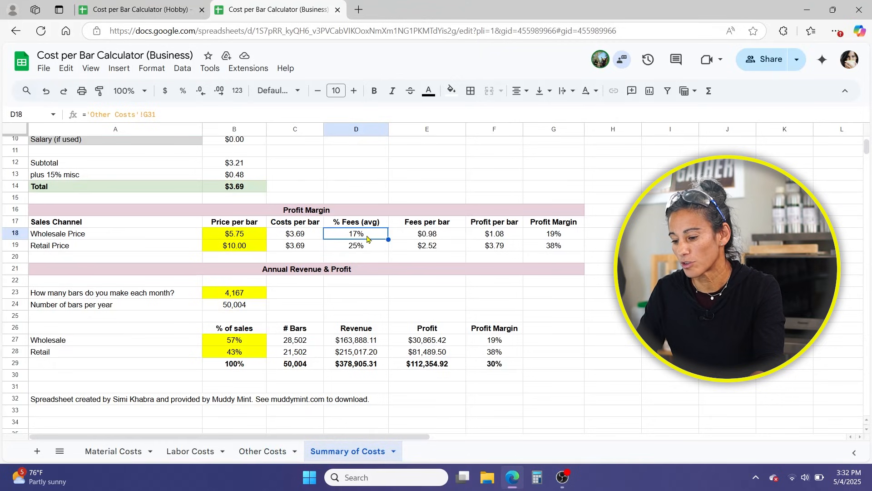
- Examine the fees per bar, profit per bar and profit margin for the wholesale and retail channels
left_click(433, 237)
left_click(436, 246)
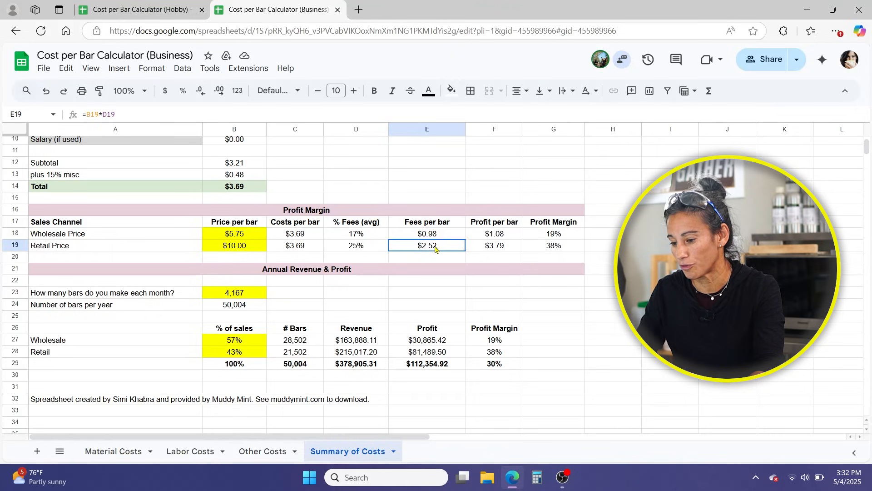
left_click(517, 237)
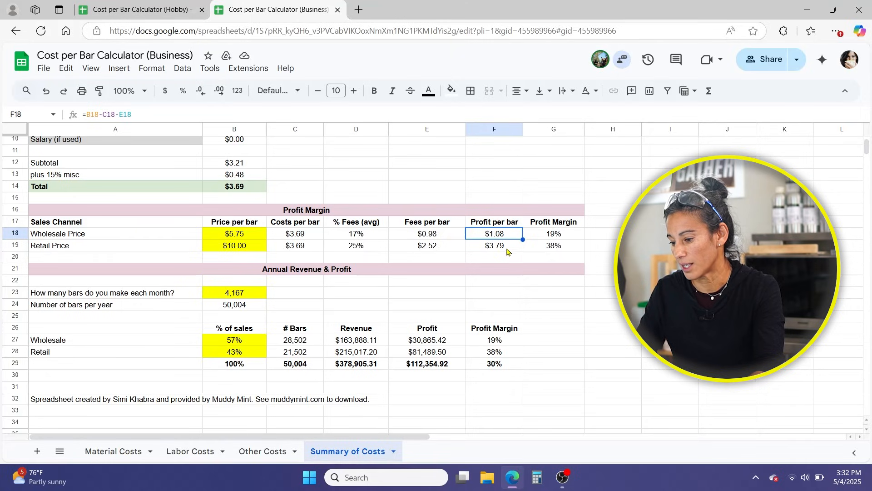
left_click(507, 250)
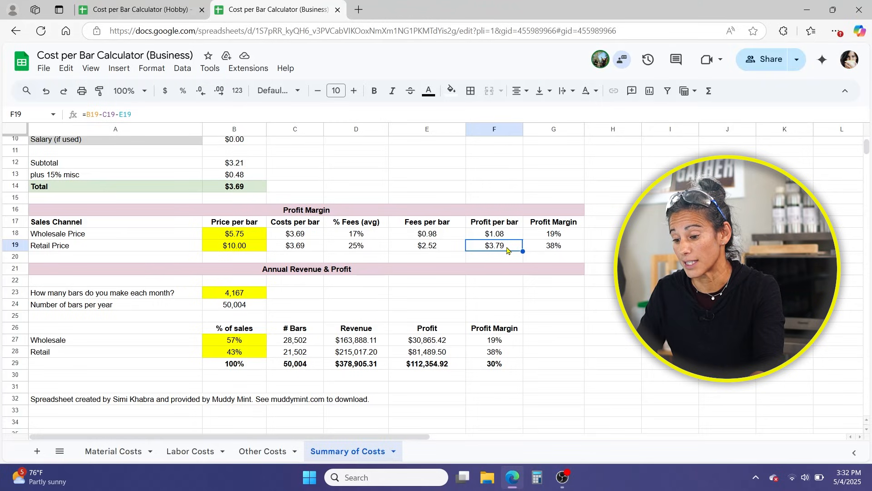
left_click(568, 235)
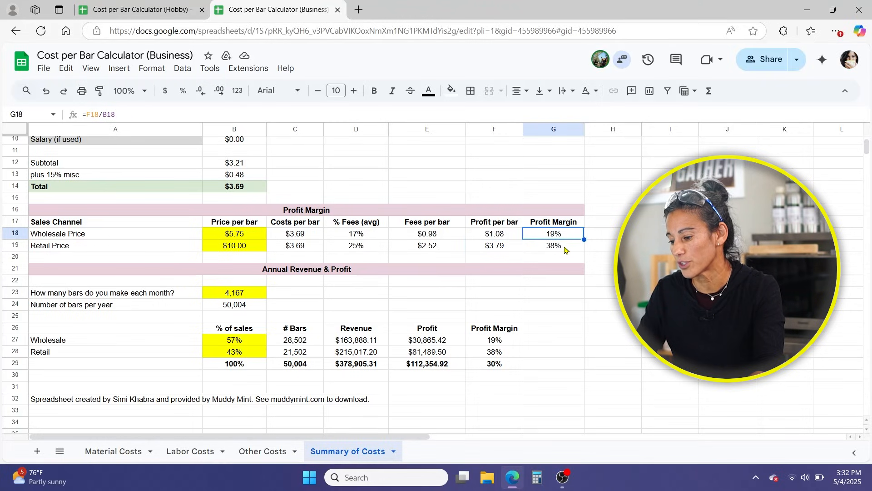
left_click(564, 250)
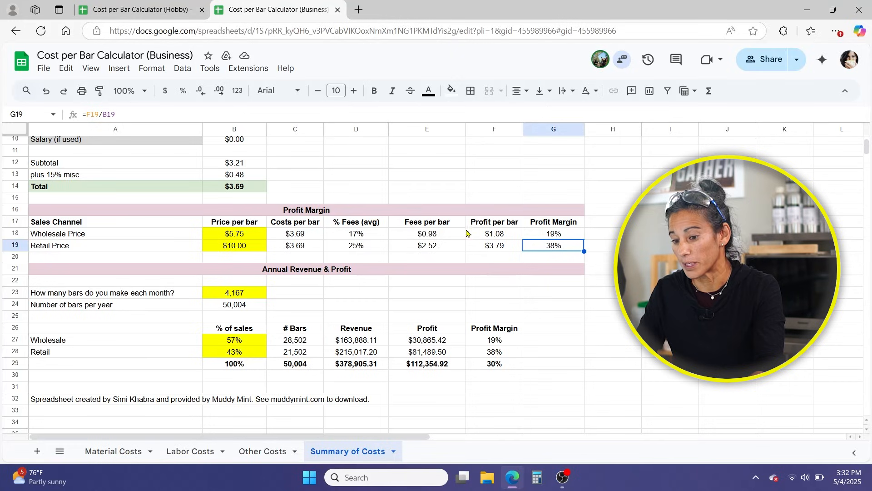
scroll(318, 200, "up", 1)
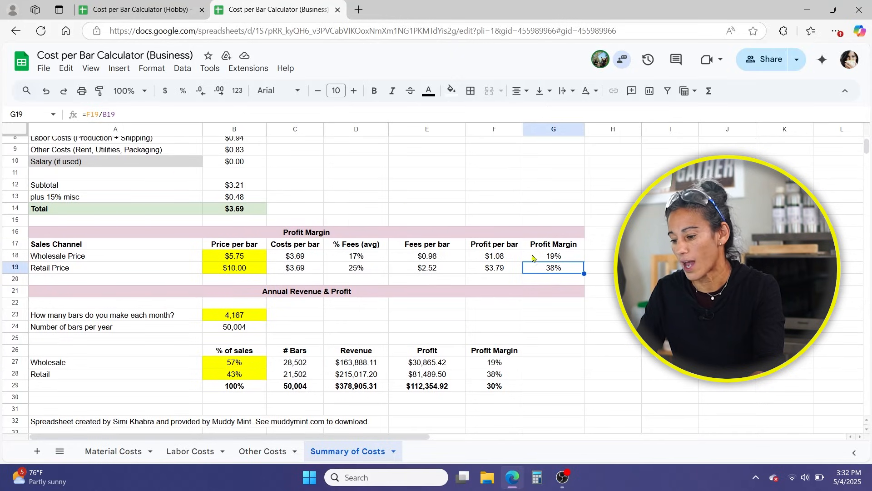
- Examine the monthly and yearly bar counts and the wholesale and retail sales split in the Annual Revenue & Profit section
scroll(541, 263, "down", 2)
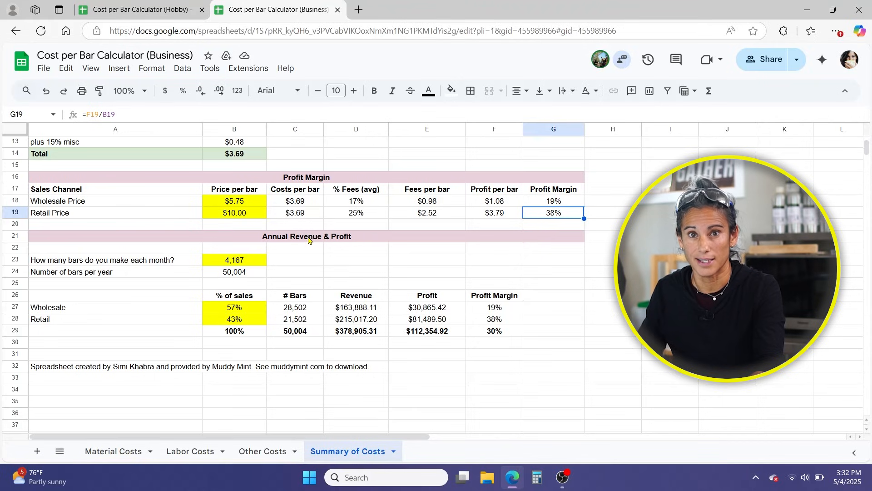
left_click(298, 240)
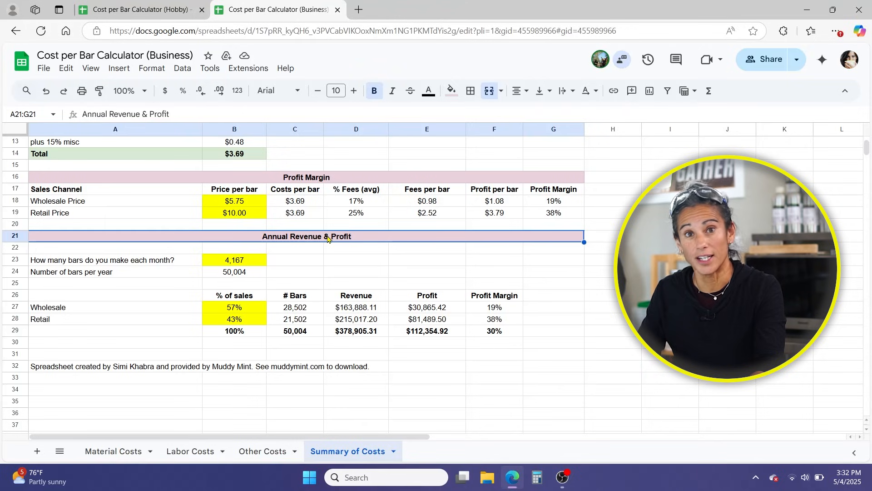
left_click(233, 264)
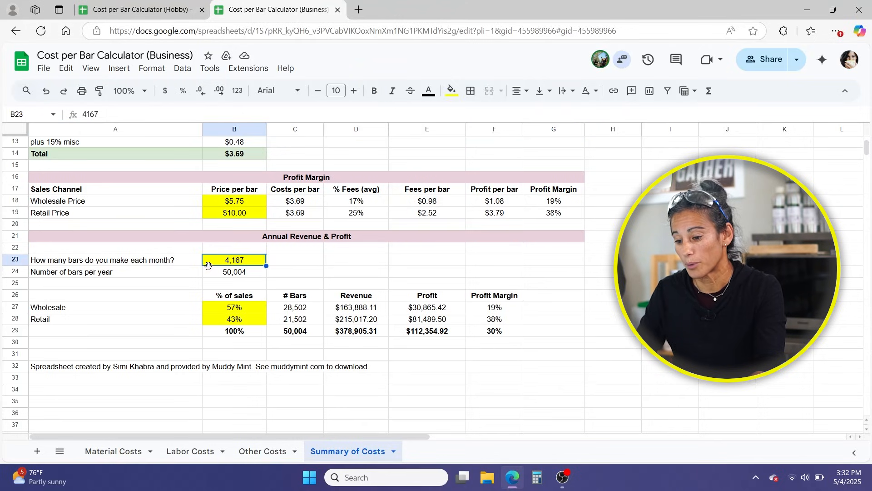
left_click(214, 275)
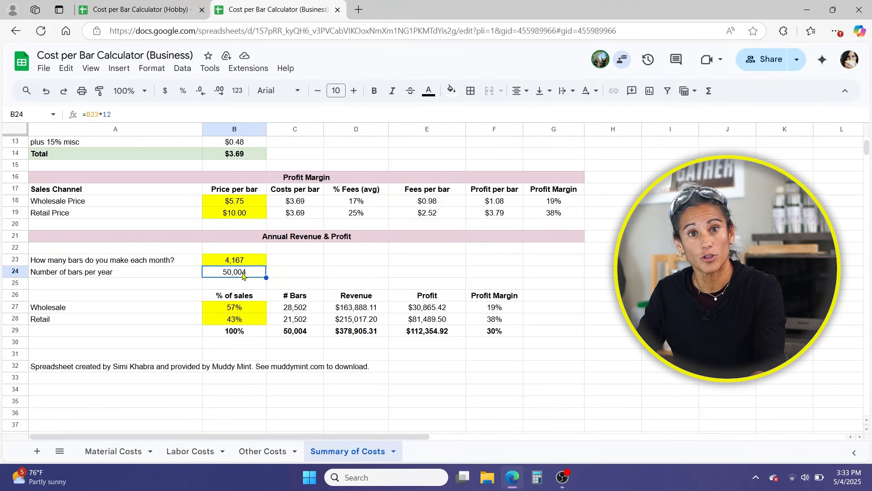
left_click(246, 312)
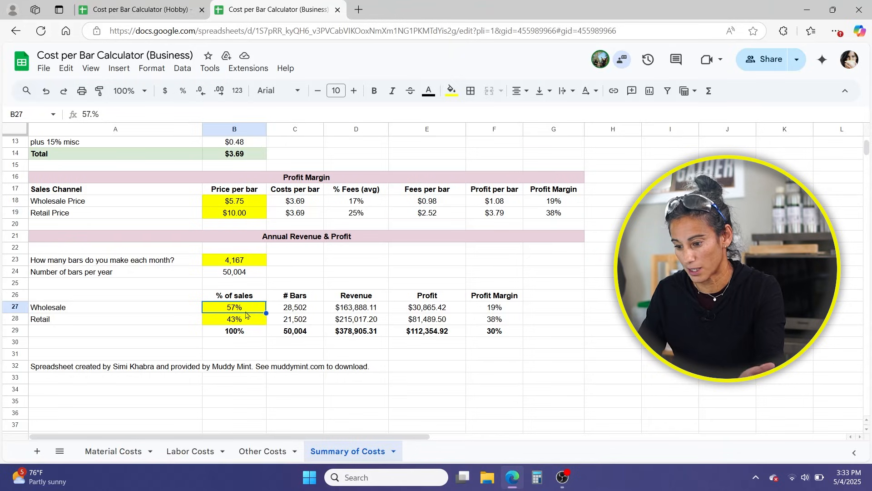
left_click(245, 324)
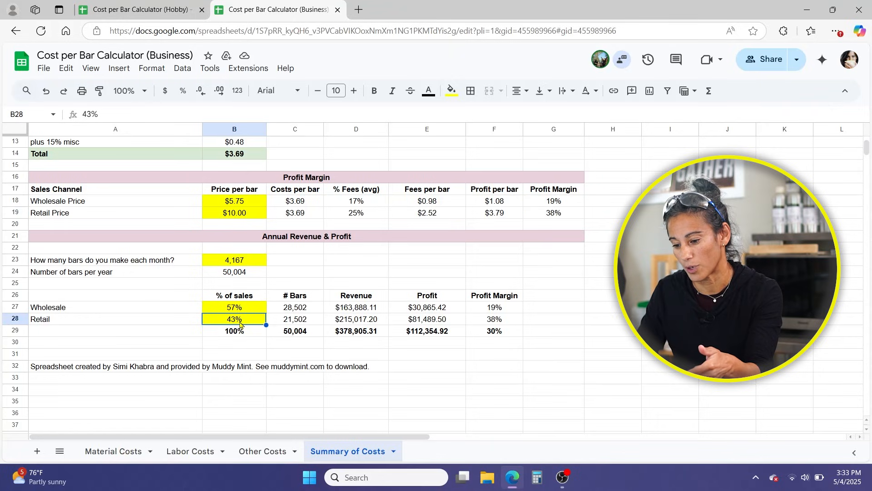
left_click(248, 312)
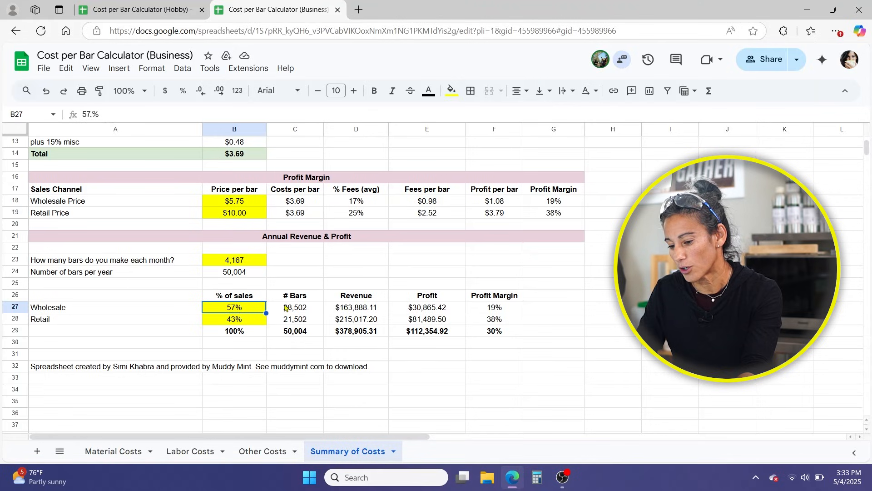
left_click(263, 323)
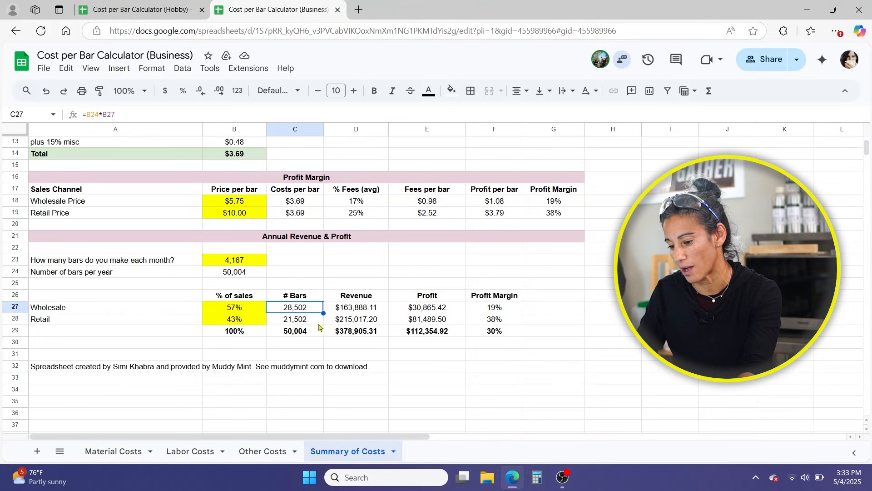
- Examine the wholesale and retail revenue and the total annual revenue, profit and profit margin in the Annual Revenue & Profit section
left_click(368, 312)
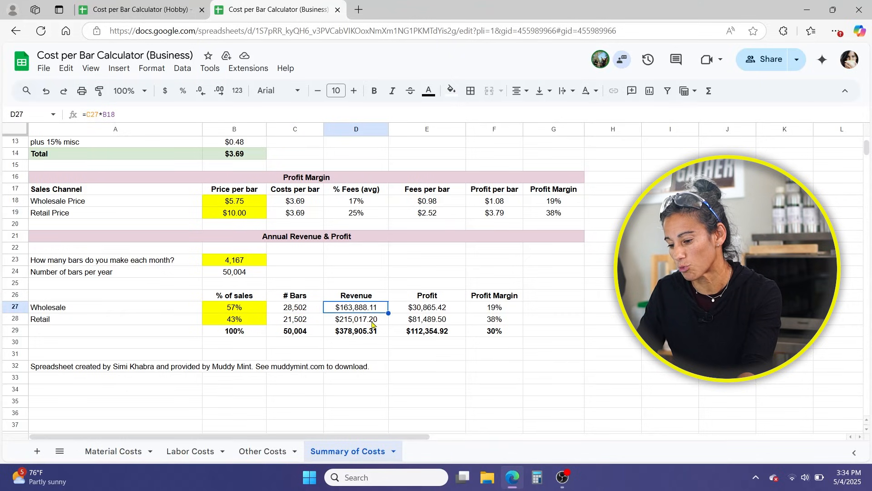
left_click(372, 321)
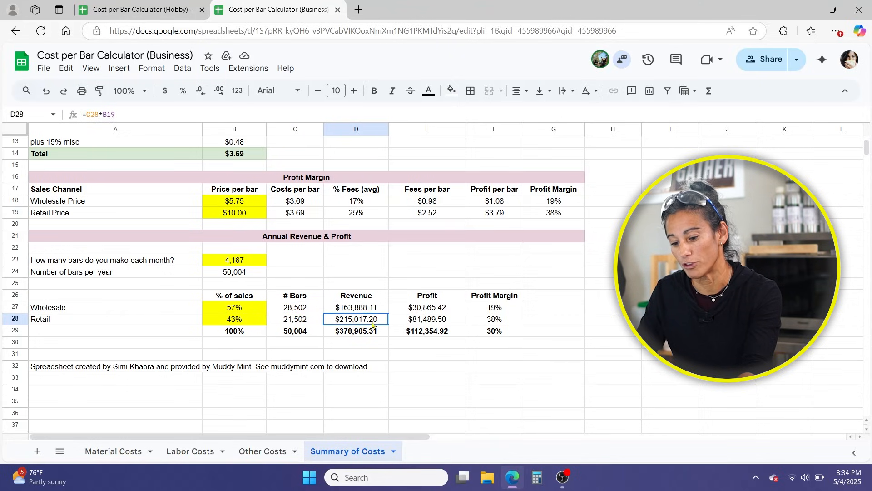
left_click(369, 337)
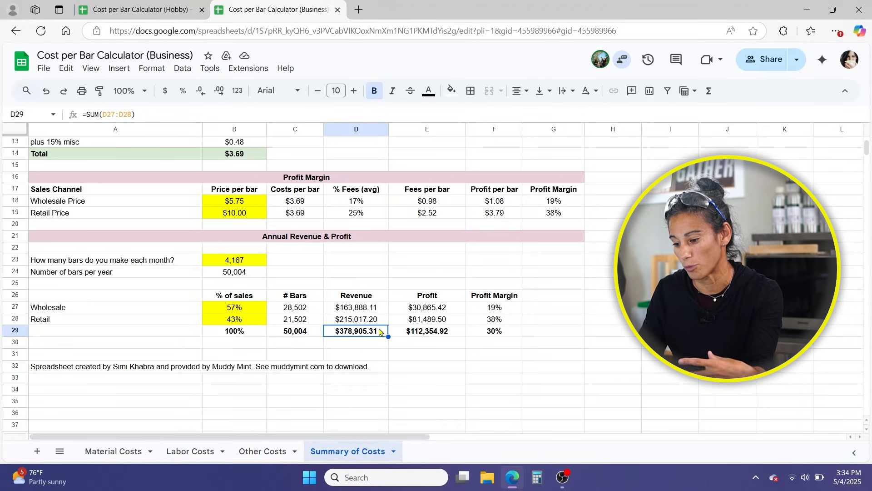
left_click(445, 335)
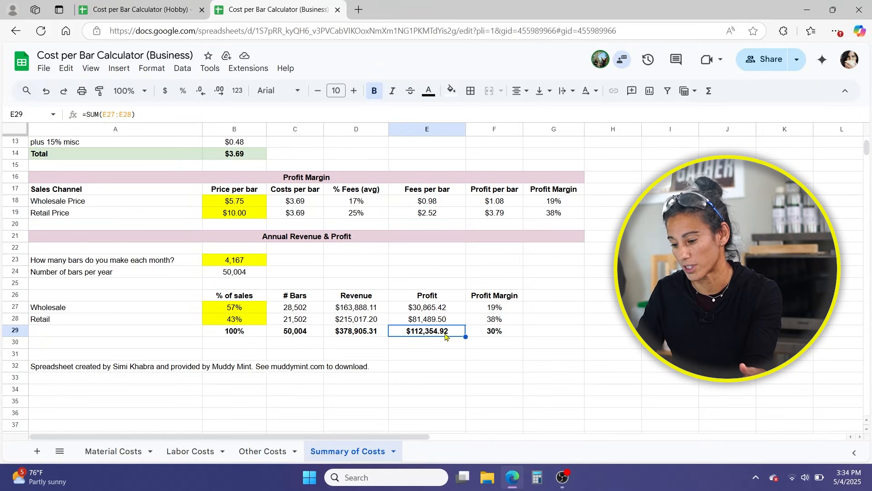
left_click(512, 333)
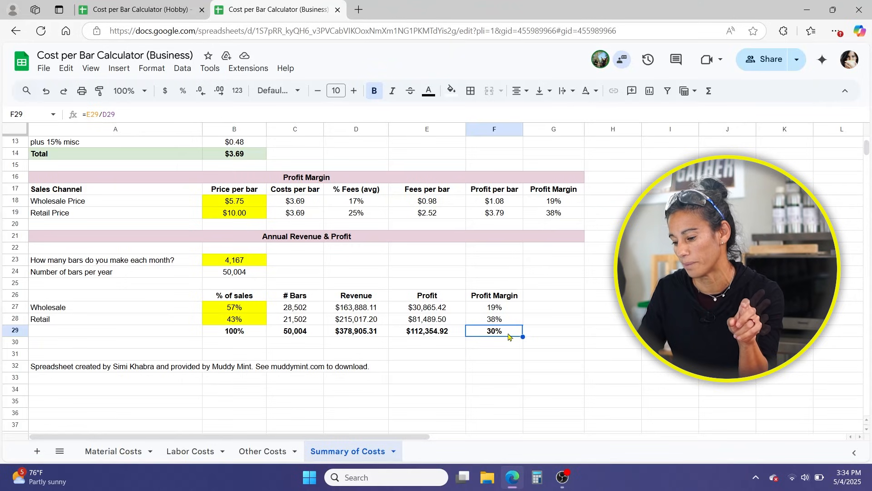
left_click(431, 337)
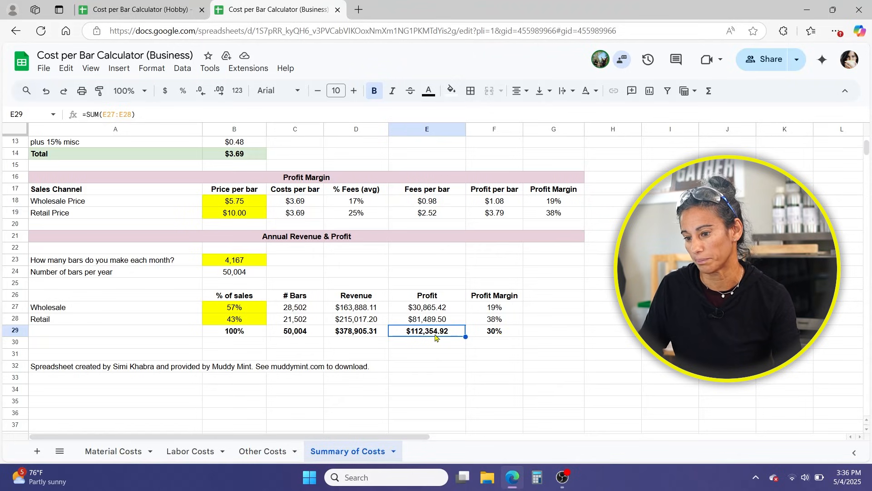
- Switch to the Hobby cost per bar calculator and examine the materials and labor costs on Summary of Costs
left_click(134, 11)
scroll(375, 301, "down", 3)
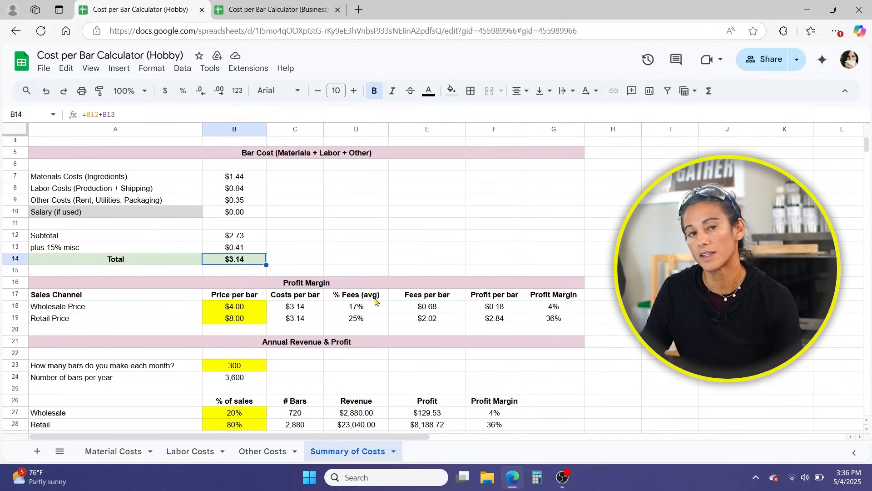
left_click(238, 179)
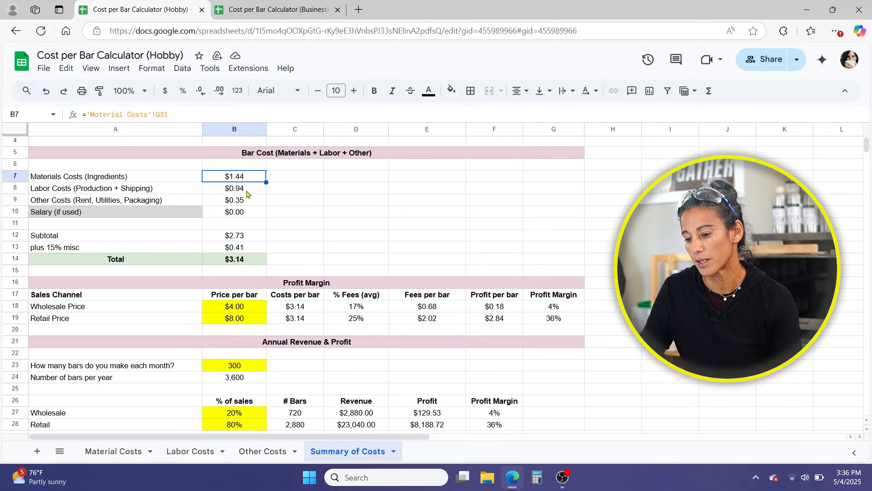
left_click(247, 191)
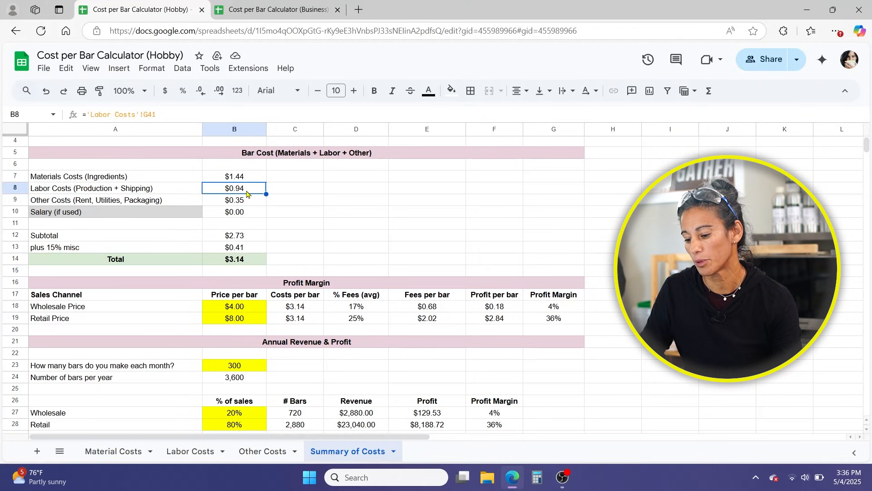
- Set the hourly rate for Me to 0 in the Labor Costs wage information, and return to Summary of Costs
left_click(194, 450)
scroll(240, 276, "up", 5)
scroll(241, 274, "up", 1)
left_click(221, 254)
type("0")
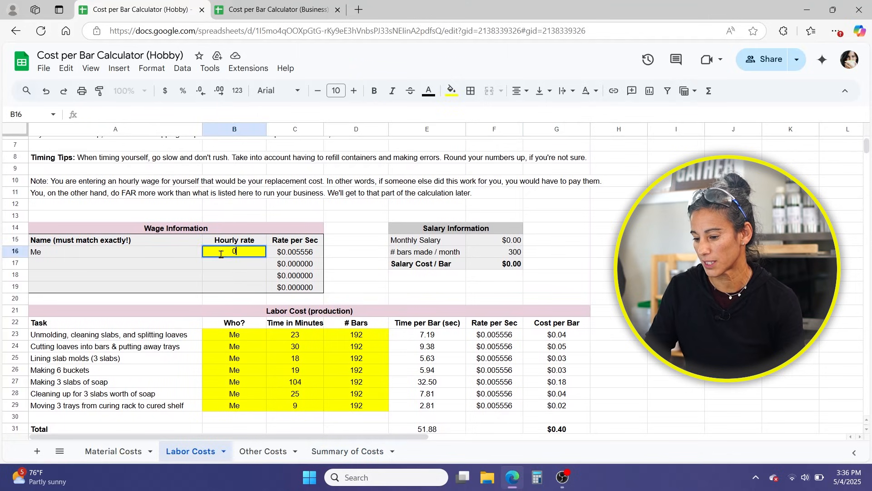
key("Return")
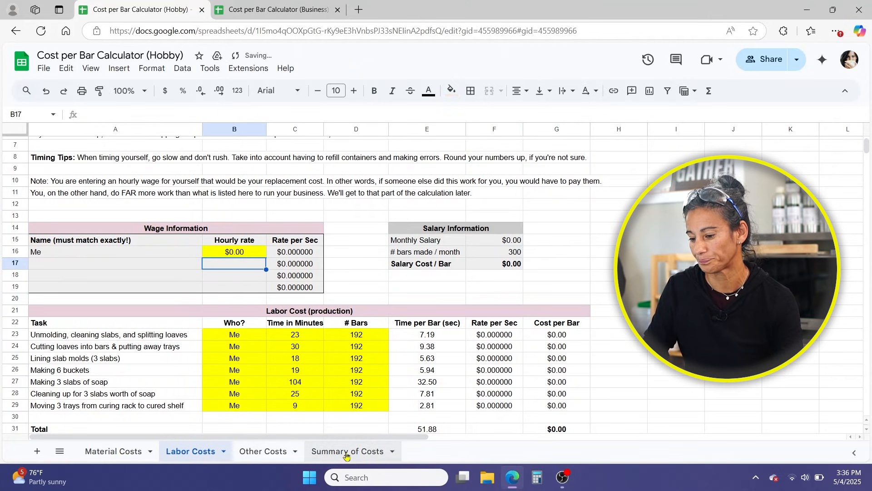
left_click(346, 452)
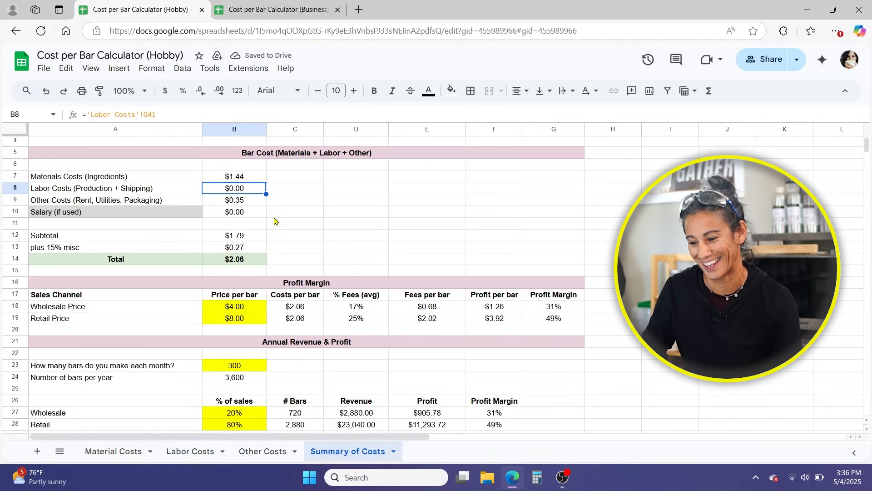
- Examine the materials and other costs, subtotal, 15% misc and total in the Hobby calculator's Bar Cost section
scroll(272, 218, "down", 1)
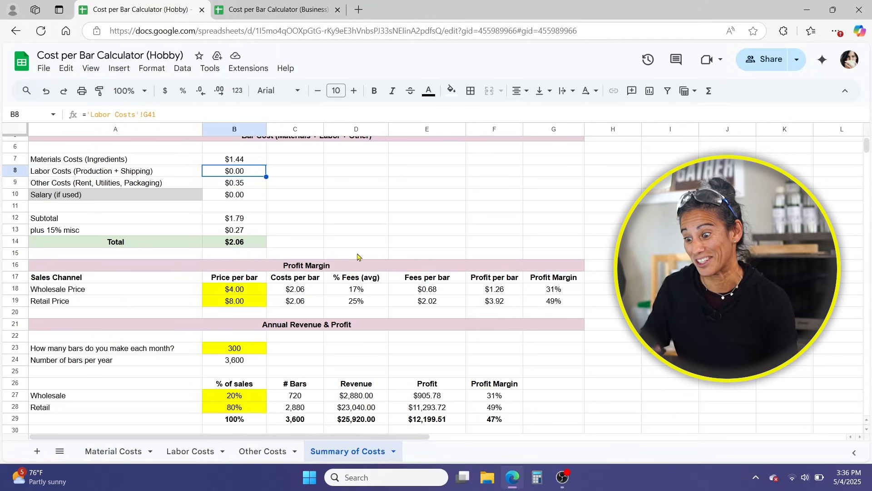
left_click(242, 162)
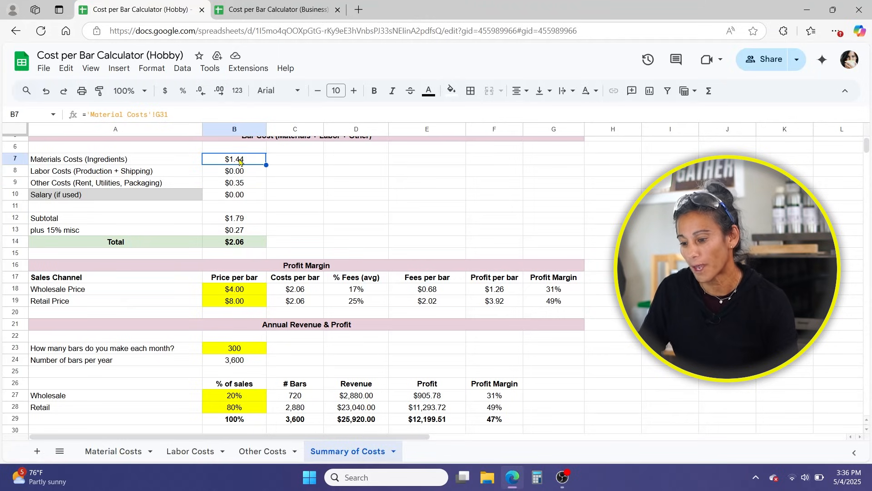
left_click(244, 185)
scroll(244, 190, "down", 2)
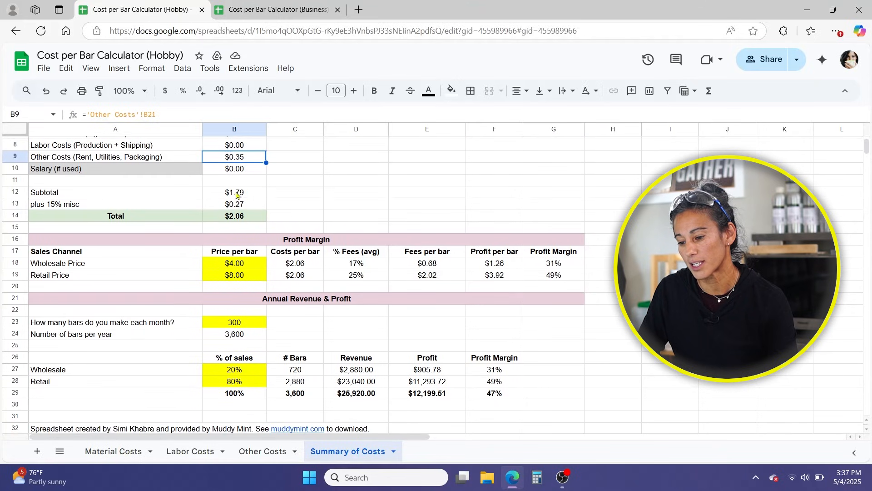
left_click(233, 198)
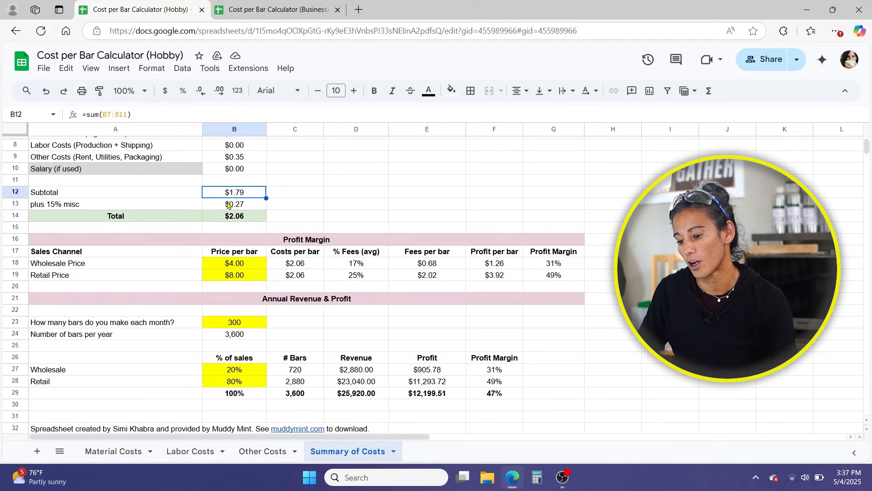
left_click(231, 206)
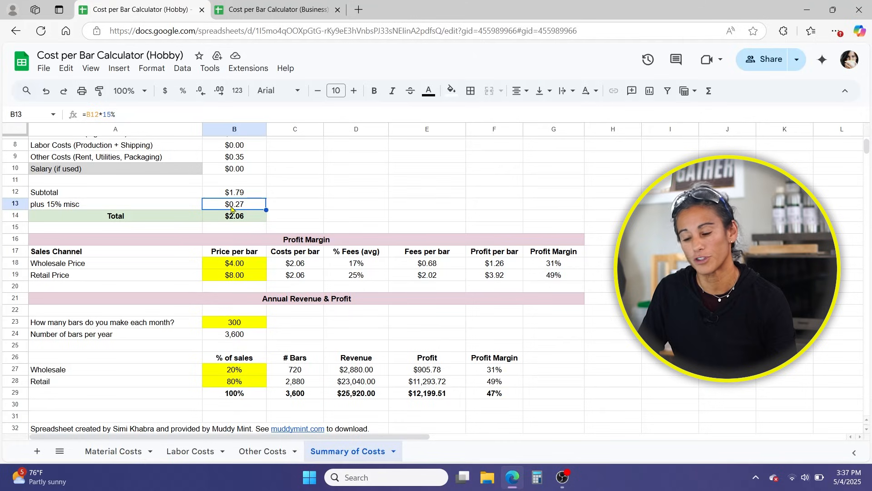
left_click(242, 218)
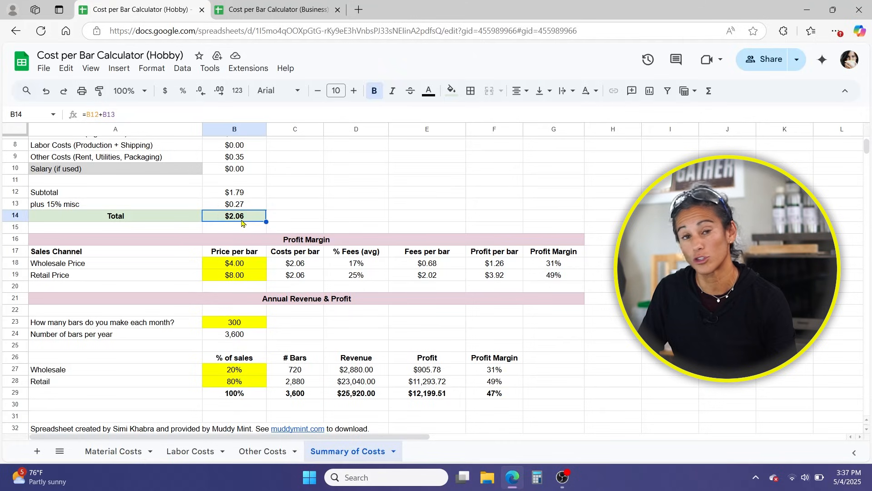
- Compare the wholesale and retail prices with the total cost per bar, and check both channels' profit margins
scroll(350, 214, "down", 2)
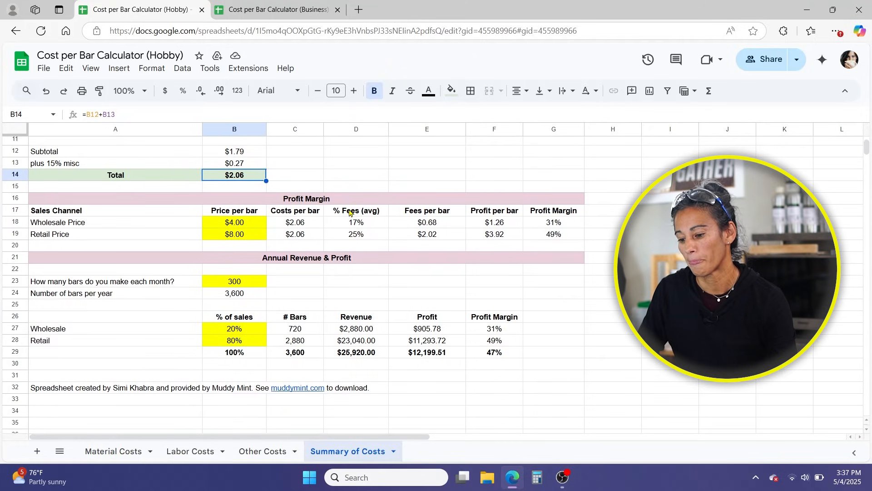
left_click(250, 227)
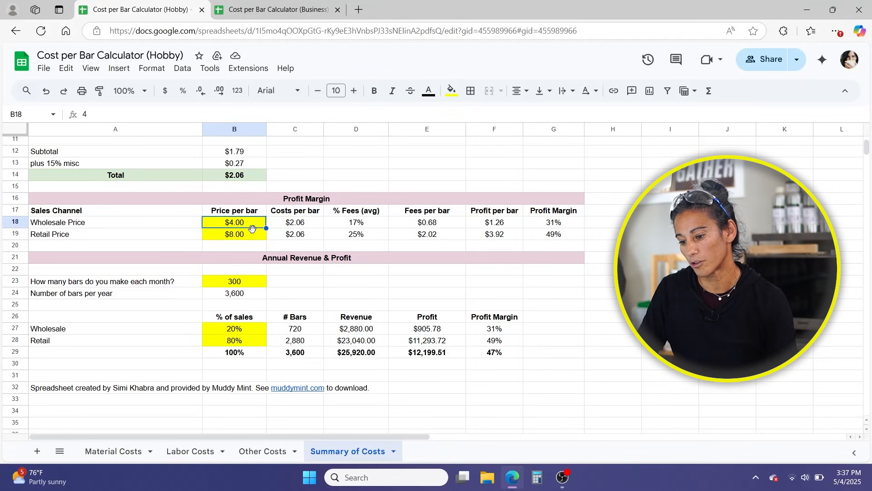
left_click(255, 237)
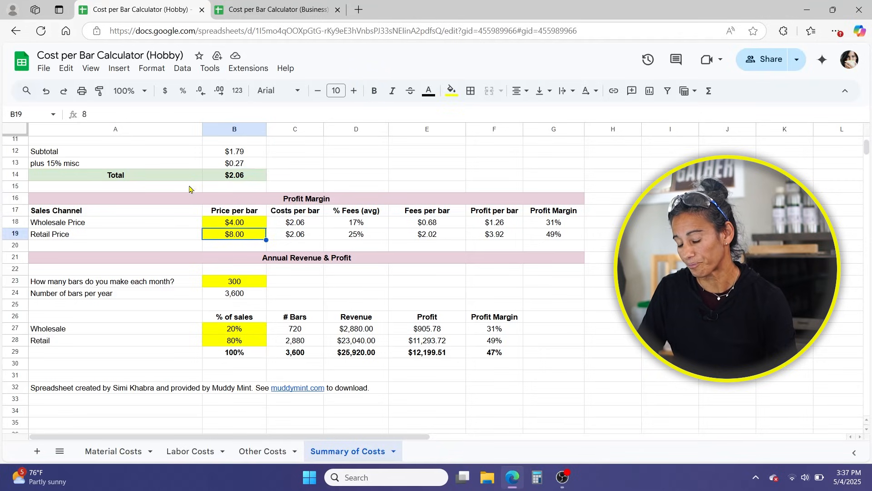
left_click(254, 176)
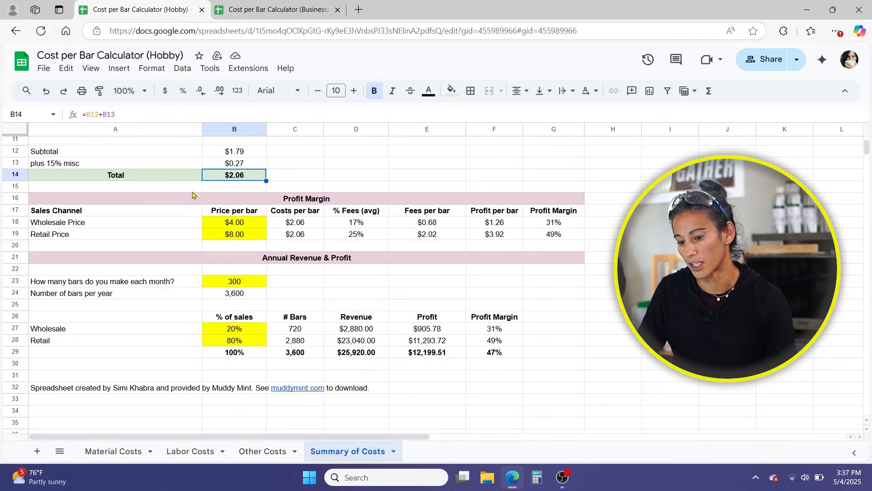
scroll(278, 185, "up", 1)
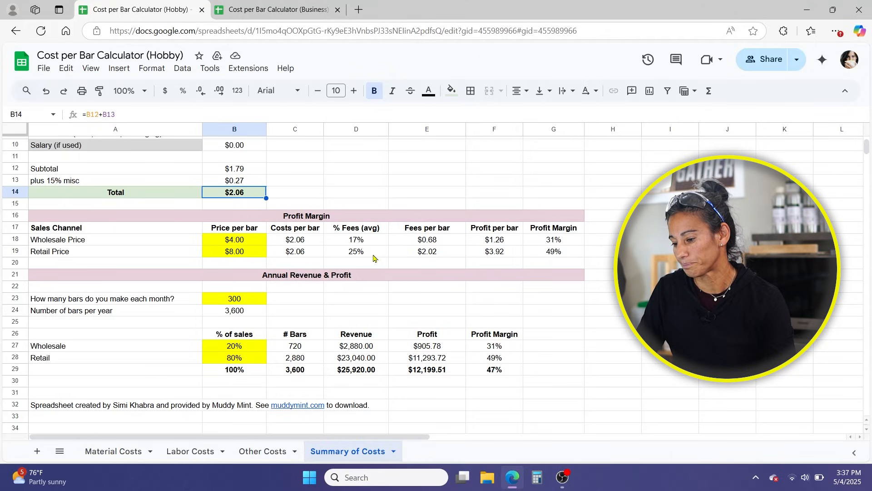
left_click(562, 242)
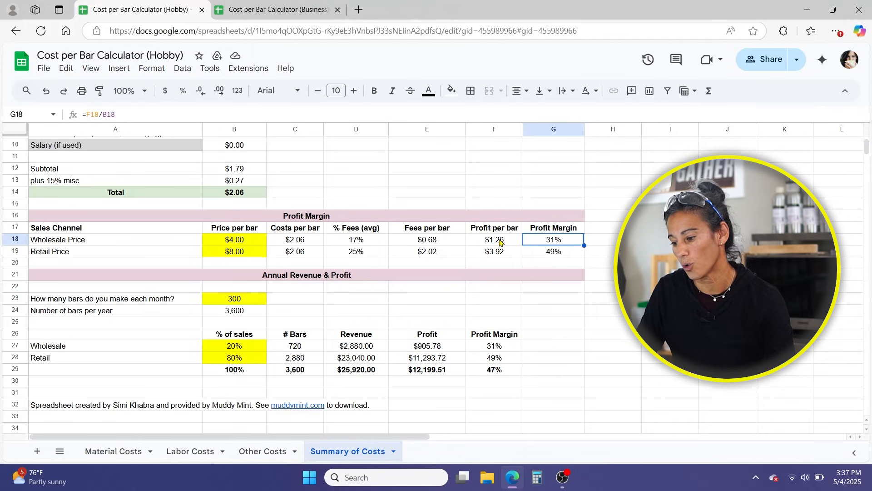
left_click(545, 256)
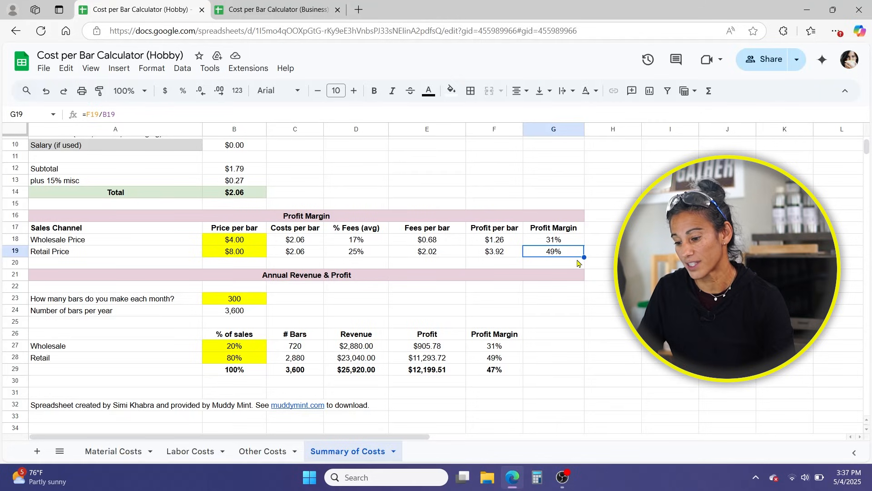
- Examine the monthly bar count, the wholesale and retail sales split, and the total annual revenue, profit and margin for the hobby scenario
scroll(578, 275, "down", 1)
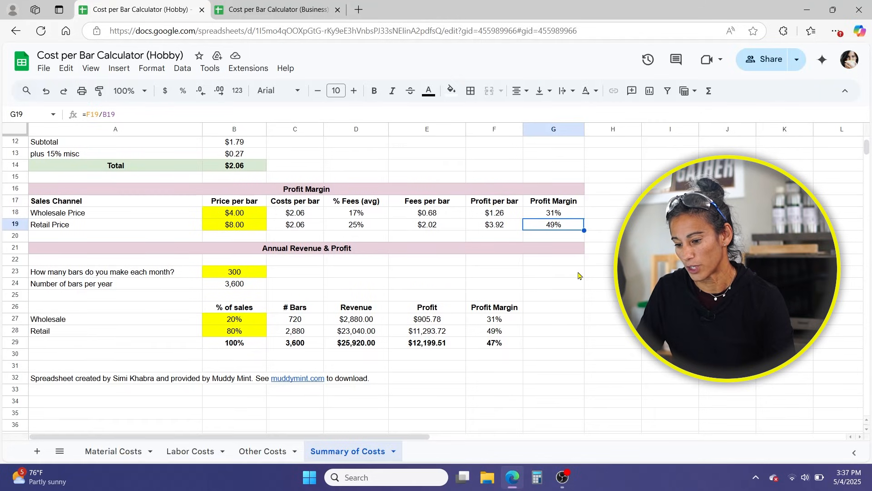
left_click(250, 255)
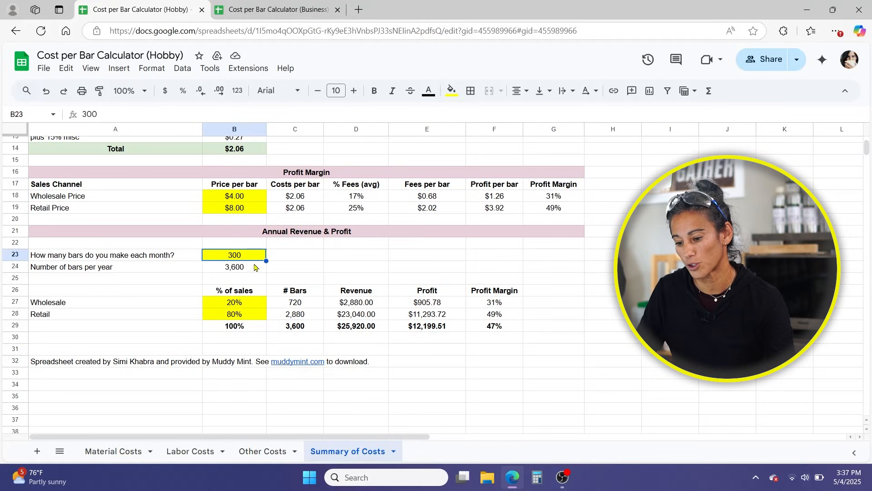
left_click(235, 307)
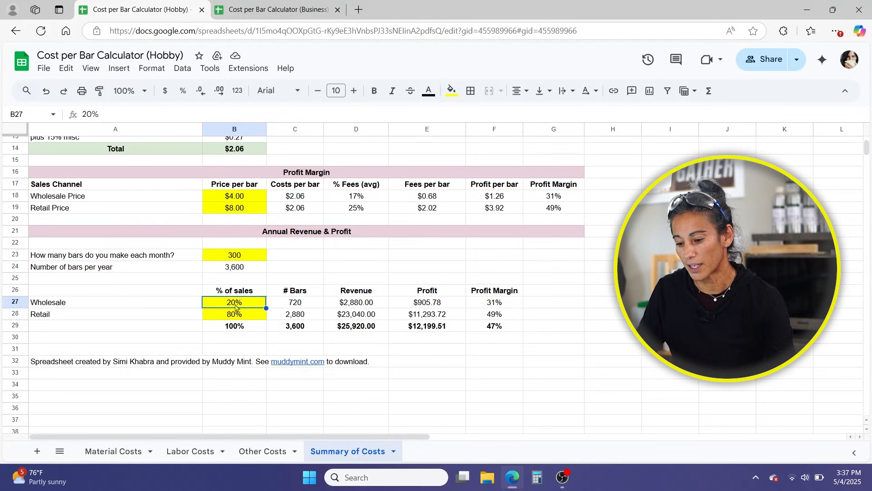
left_click(252, 320)
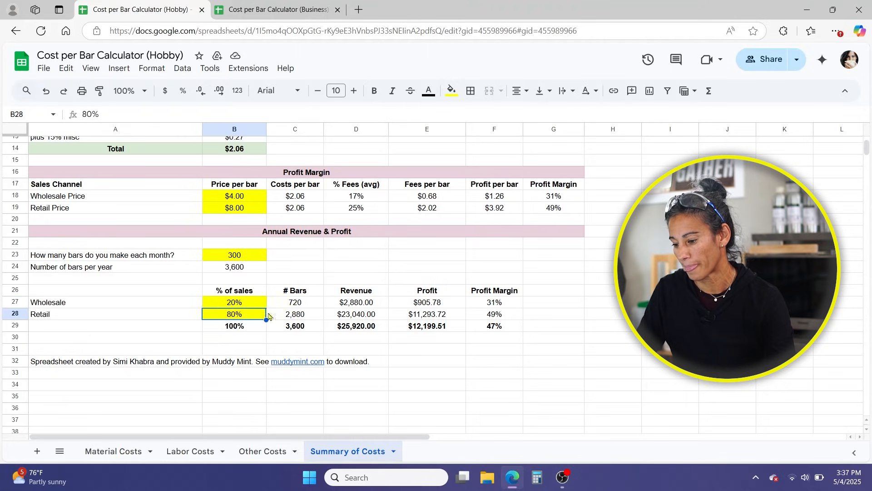
left_click(370, 331)
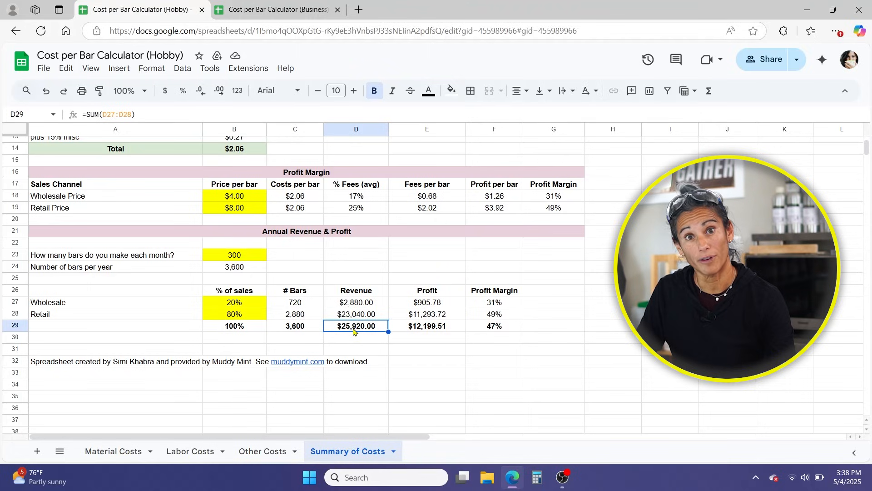
left_click(423, 330)
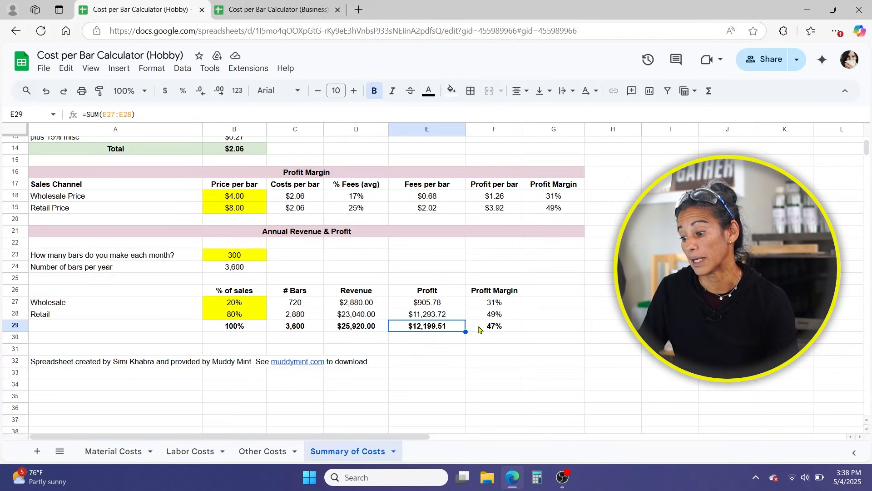
left_click(497, 329)
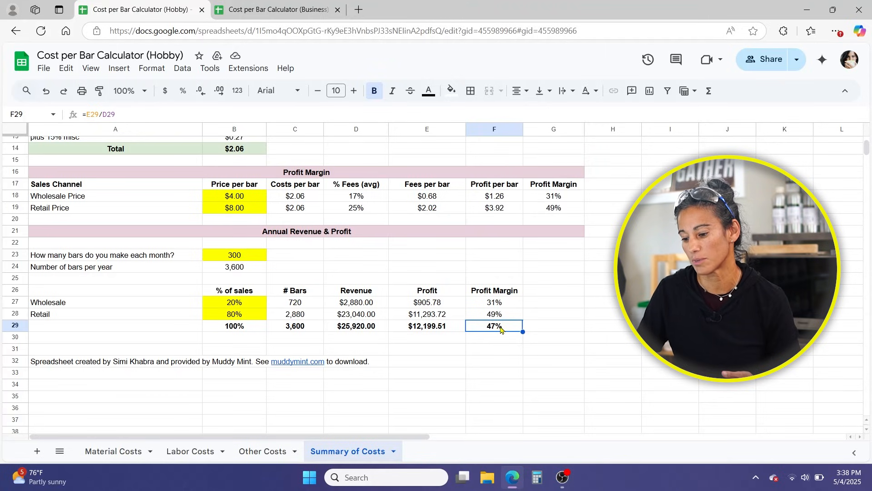
scroll(501, 330, "up", 3)
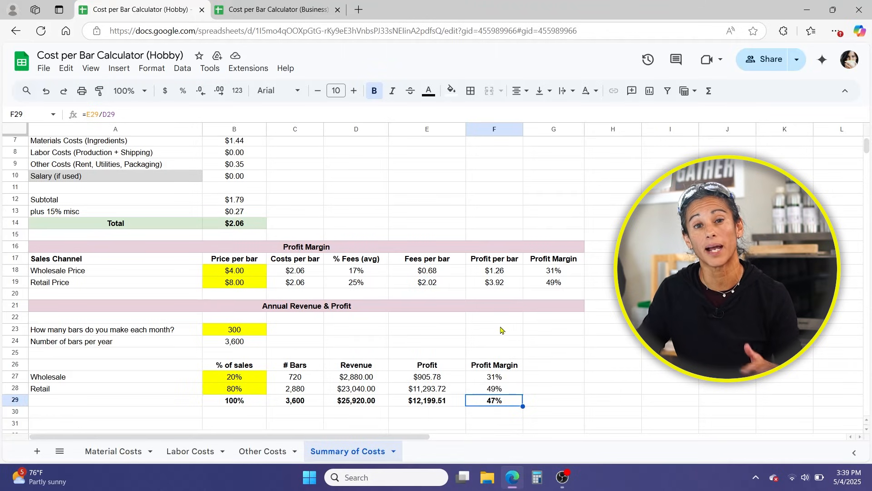
scroll(501, 331, "up", 1)
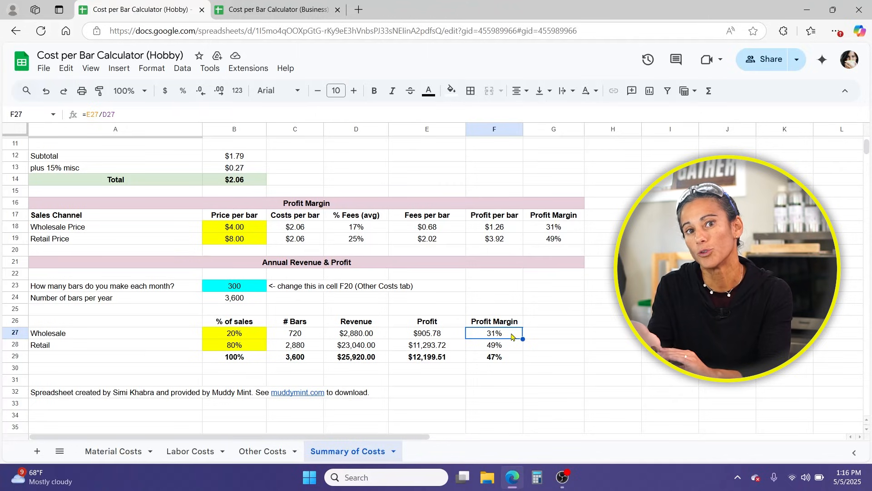
left_click(392, 265)
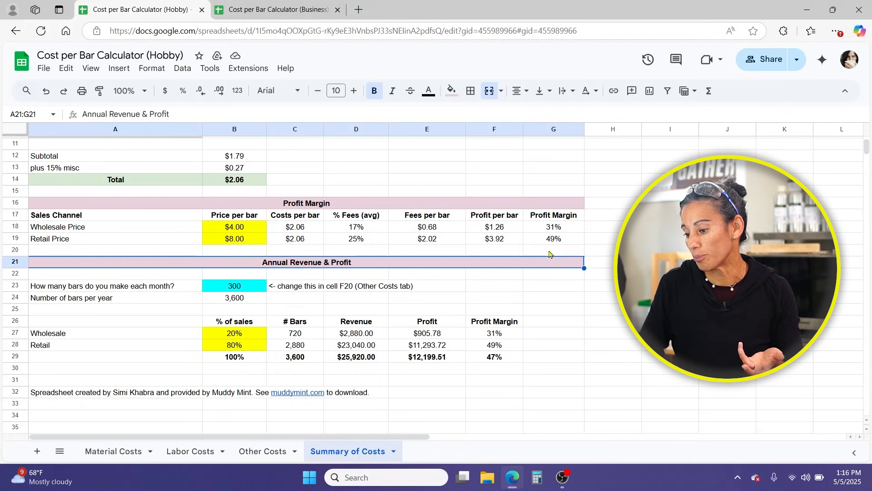
- Check the wholesale profit margin against the total annual profit in Summary of Costs
left_click(562, 229)
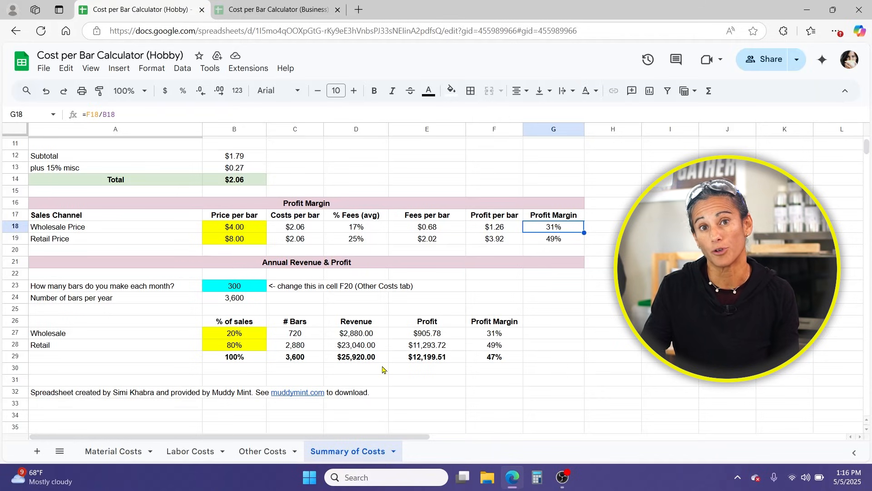
left_click(432, 359)
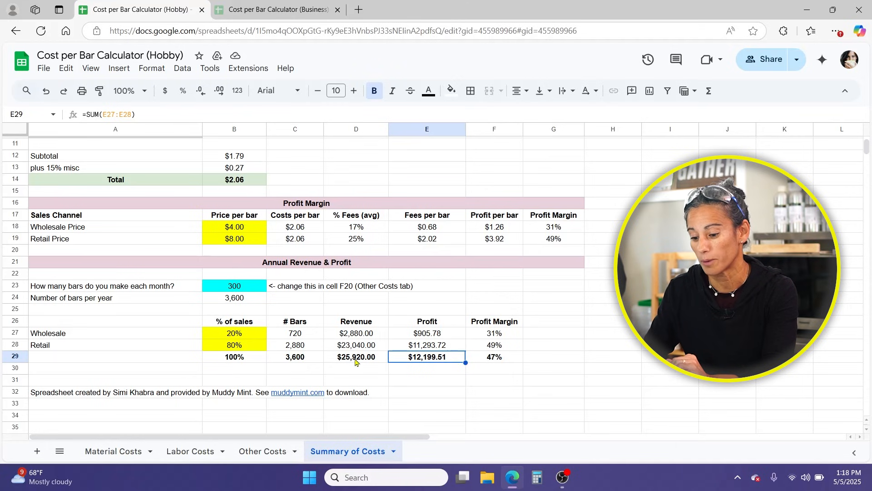
- Add a second worker's name below Me in the Labor Costs wage information, with an hourly rate of $18.00
left_click(178, 452)
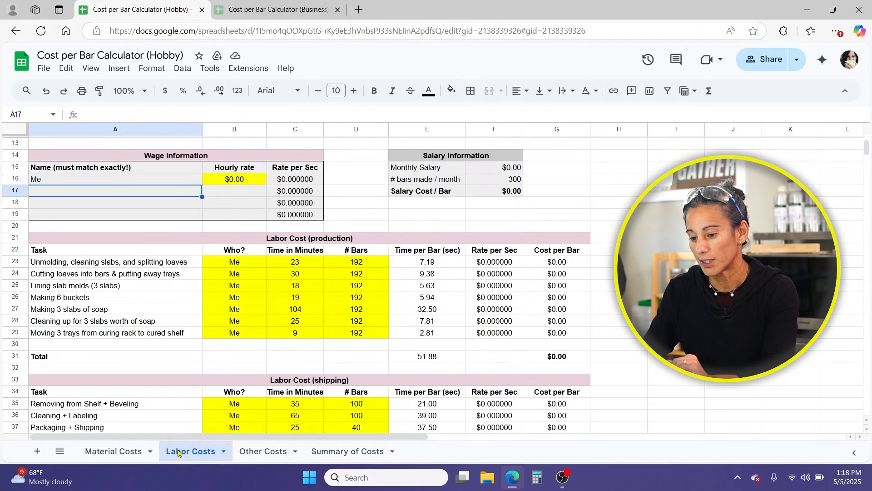
scroll(269, 211, "up", 1)
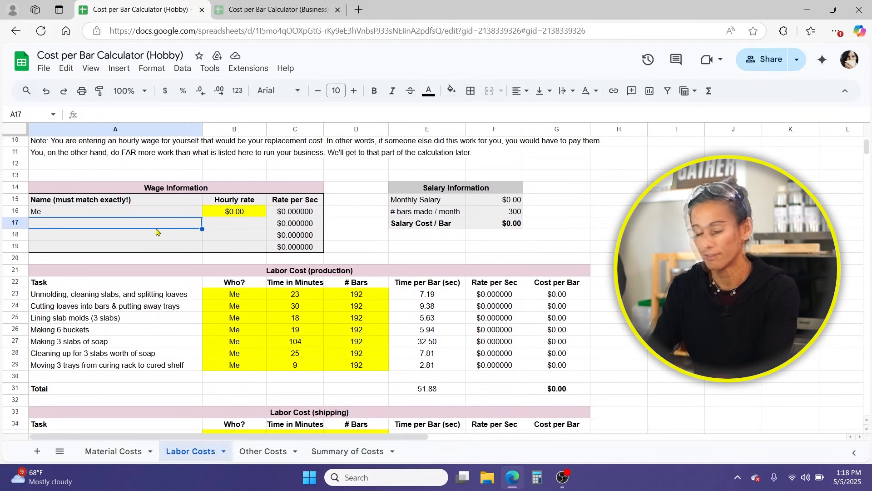
type("Jane")
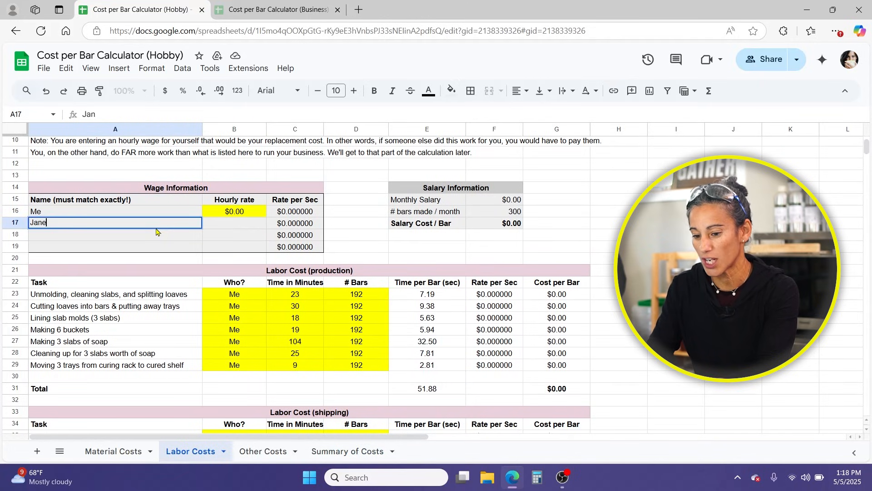
key("Tab")
type("18")
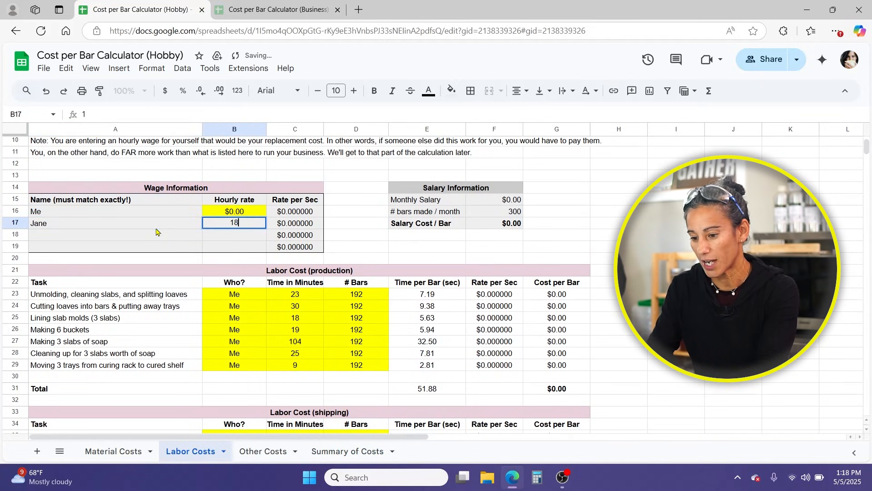
key("Return")
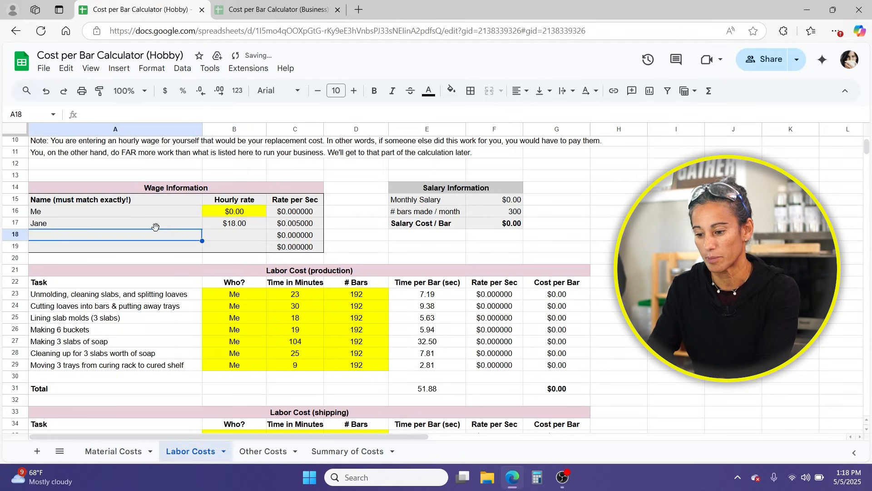
left_click(218, 228)
- Assign all three Labor Cost (shipping) tasks to the newly added worker, matching the name in the wage information
scroll(238, 229, "down", 3)
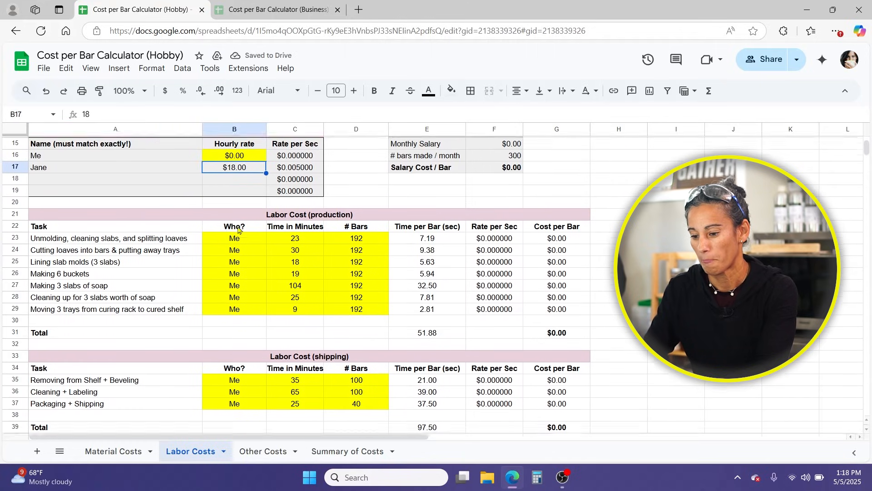
left_click(236, 320)
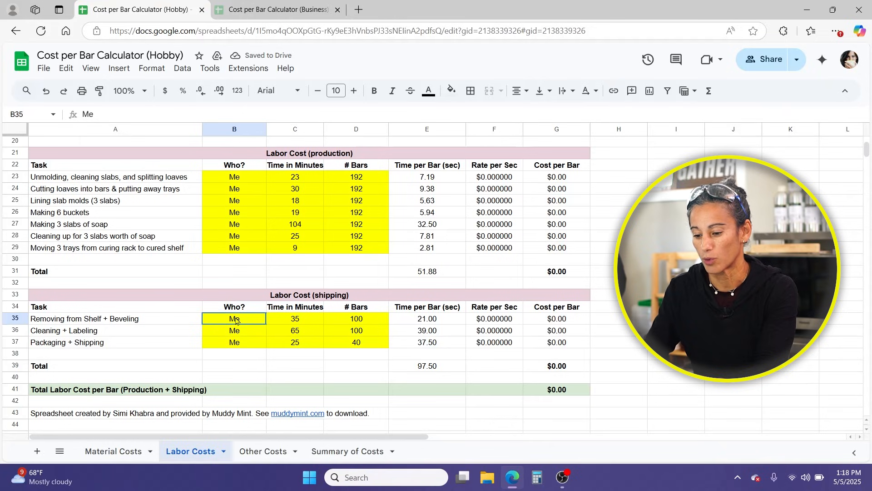
type("Jna")
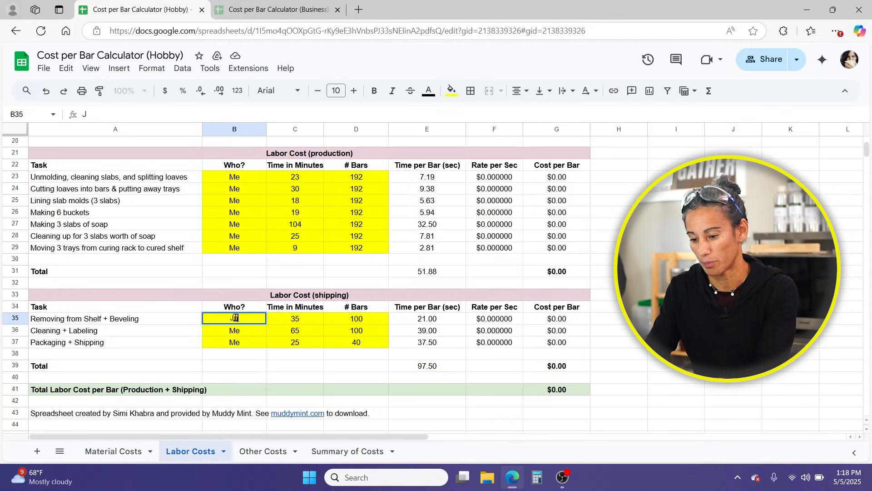
key("BackSpace")
key("BackSpace")
type("ane")
key("Return")
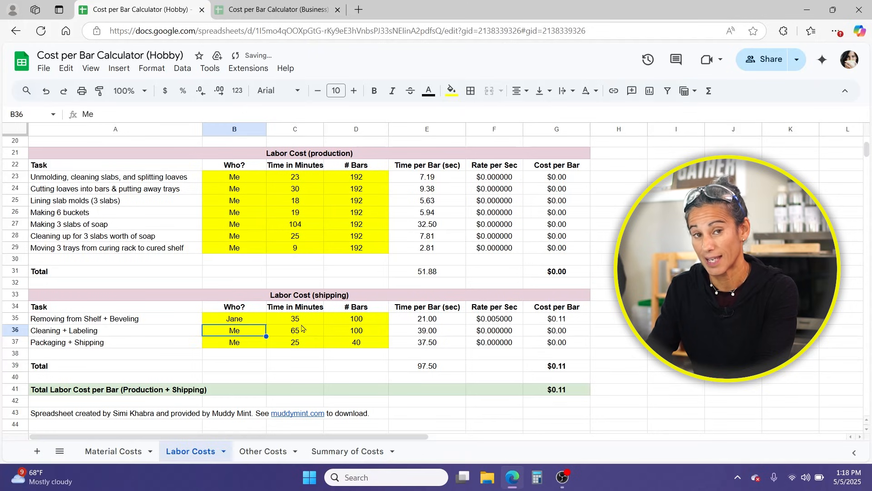
key("Down")
key("Down")
- Review the added worker's hourly rate and the total labor cost per bar for production and shipping
scroll(231, 254, "up", 4)
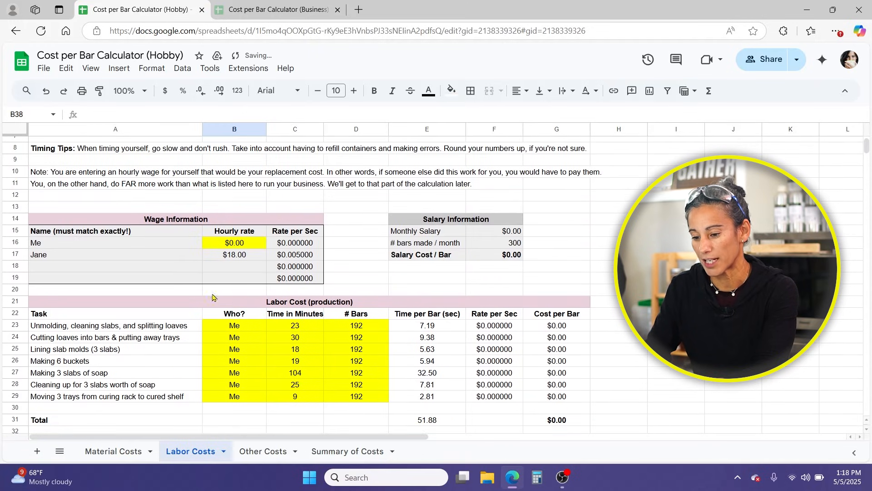
left_click(251, 256)
scroll(251, 256, "down", 5)
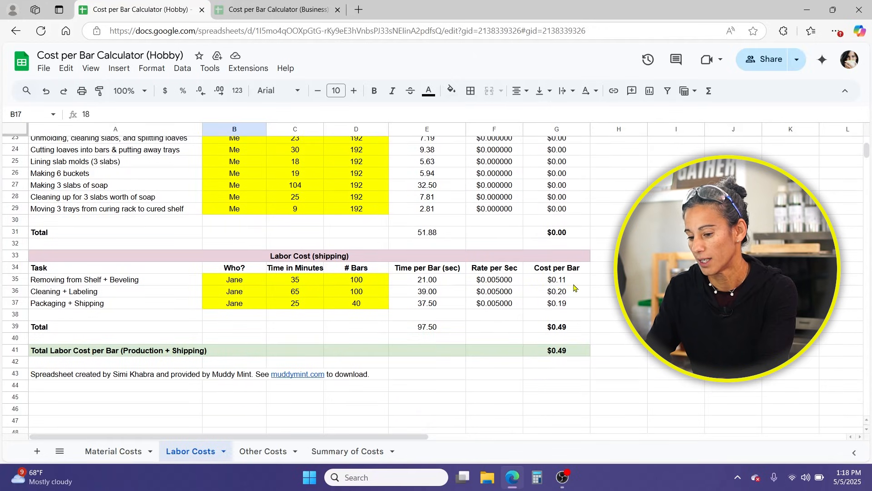
left_click(564, 354)
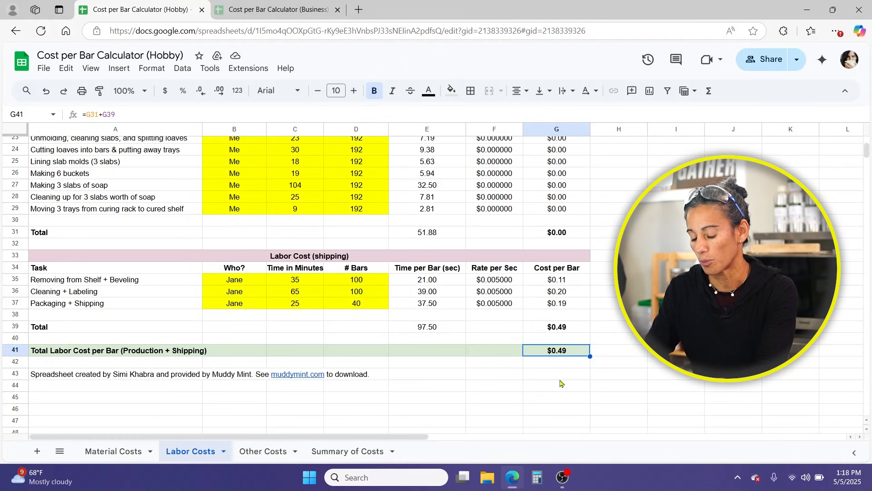
- Examine the total annual revenue and profit in Summary of Costs with the paid shipping labor included
left_click(355, 451)
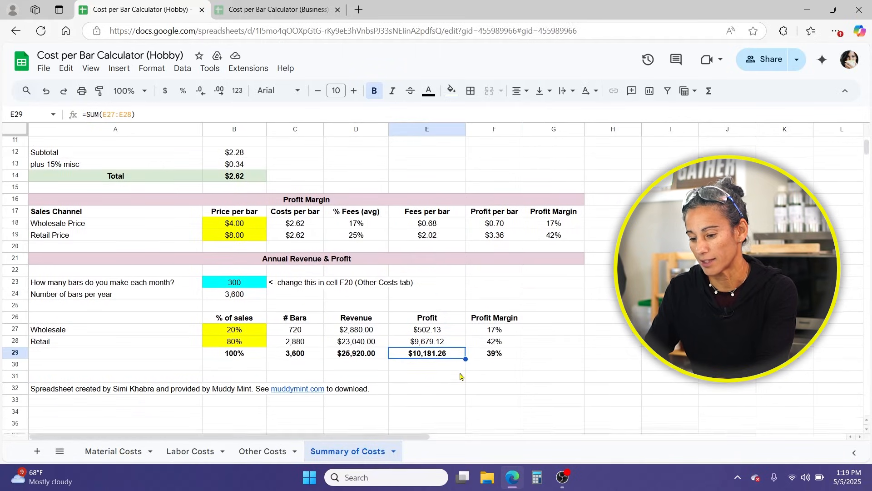
scroll(460, 377, "up", 1)
scroll(460, 373, "left", 1)
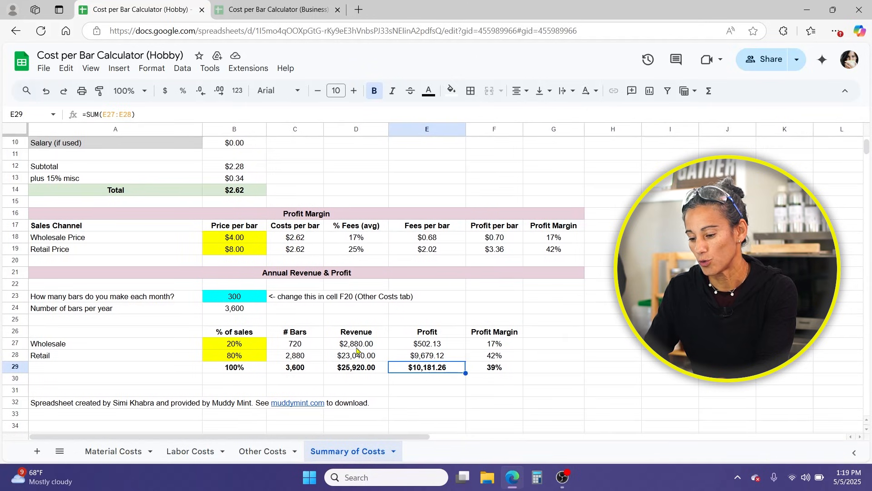
left_click(346, 371)
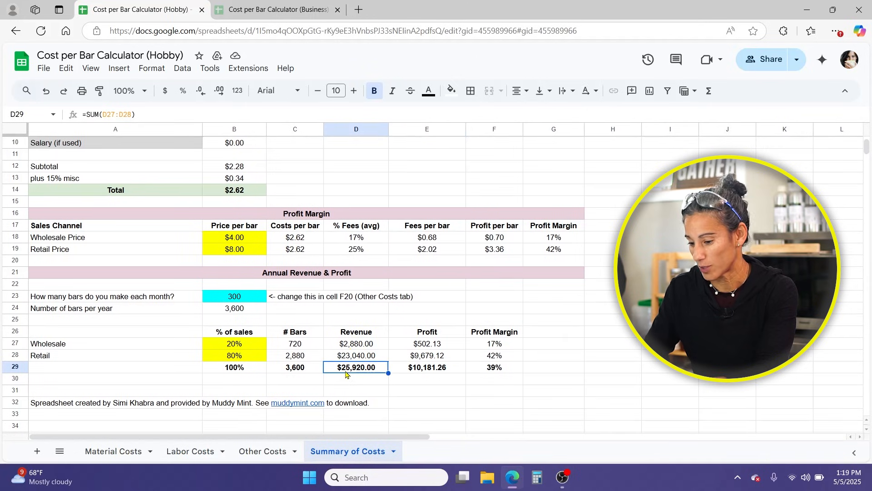
left_click(436, 372)
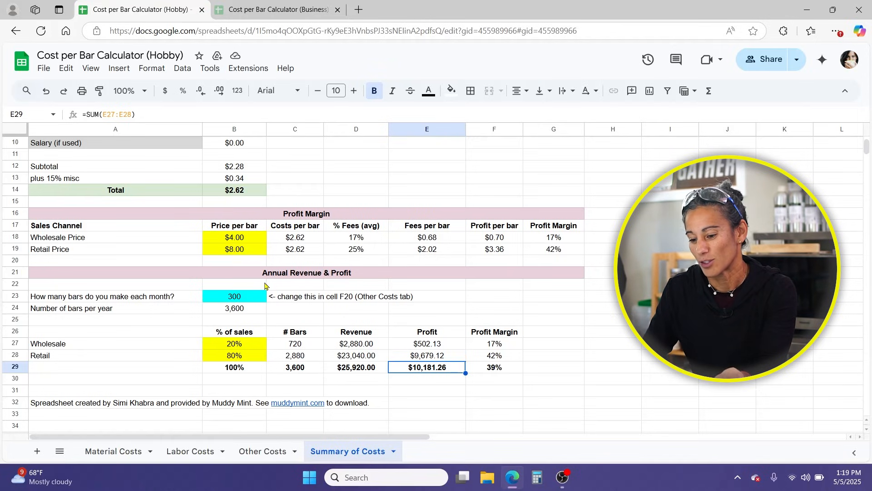
- Follow the note beside the monthly bar count and set # bars made / month to 500 in Other Costs
left_click(233, 300)
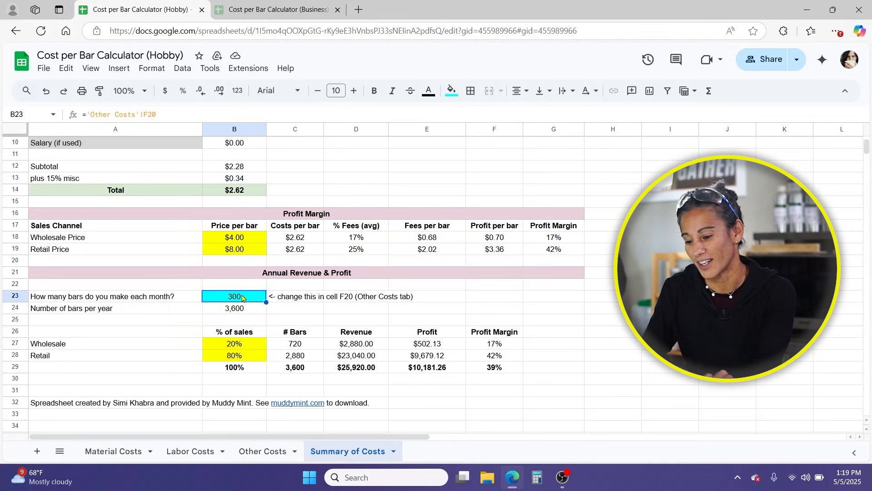
left_click(276, 299)
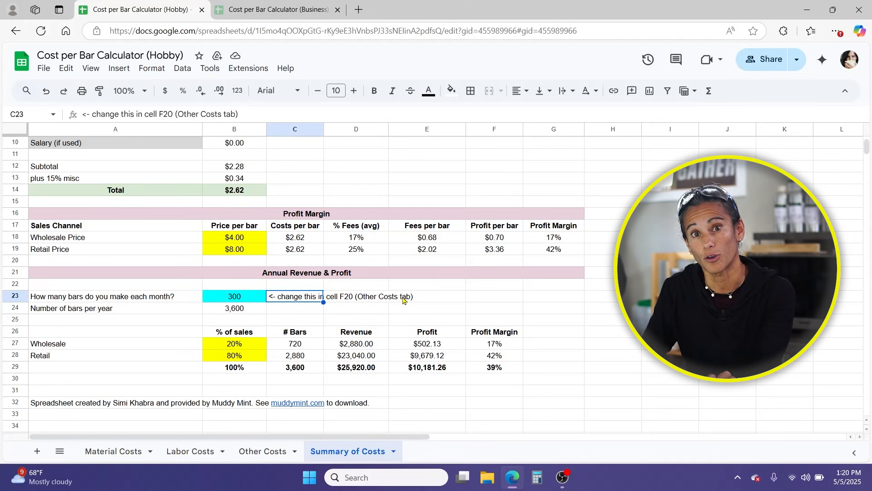
left_click(262, 451)
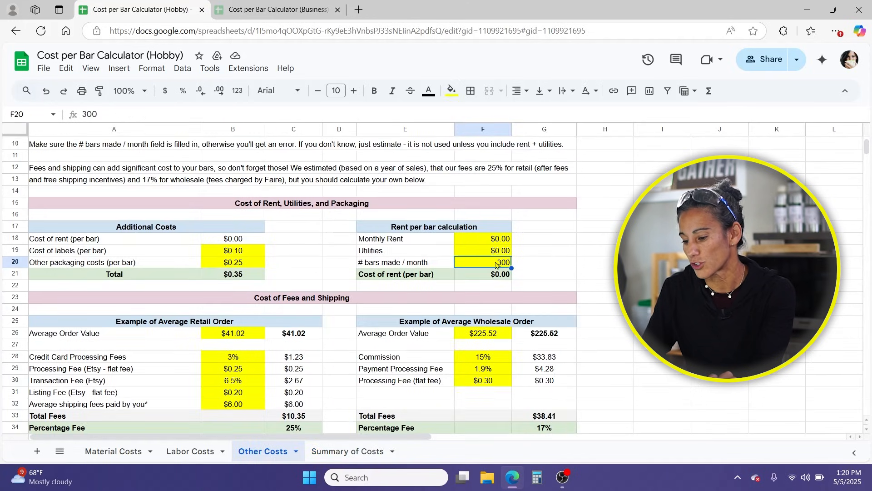
type("500")
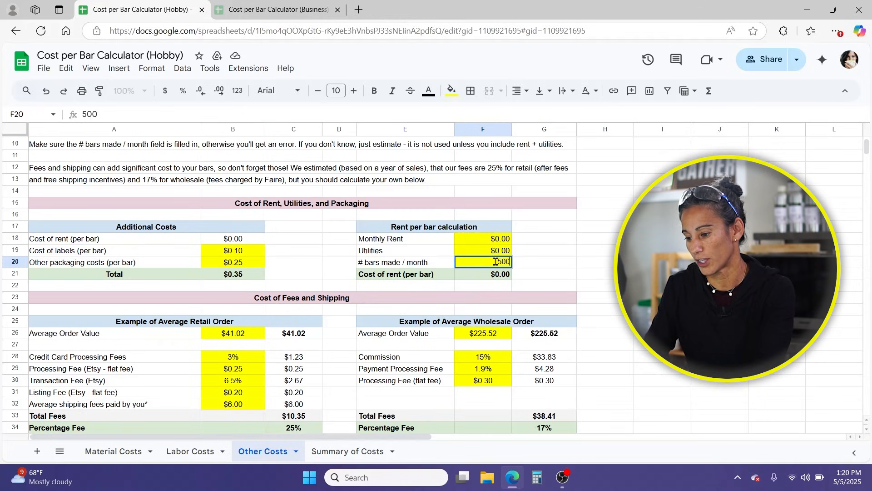
key("Return")
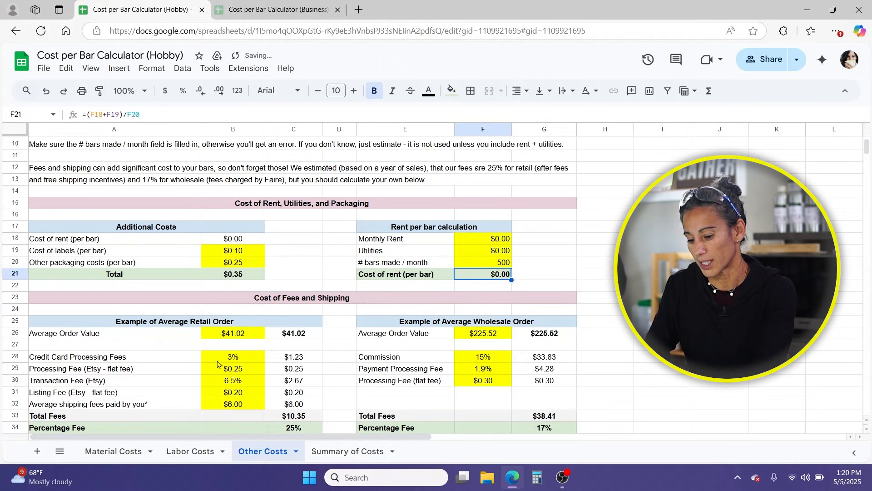
- Check the linked monthly bar count in the Labor Costs salary information and in Summary of Costs
left_click(185, 452)
scroll(463, 217, "up", 4)
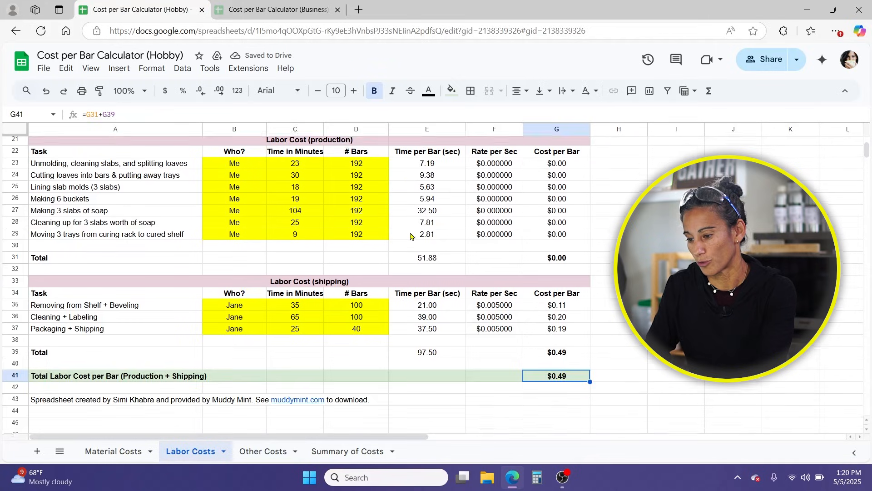
left_click(503, 214)
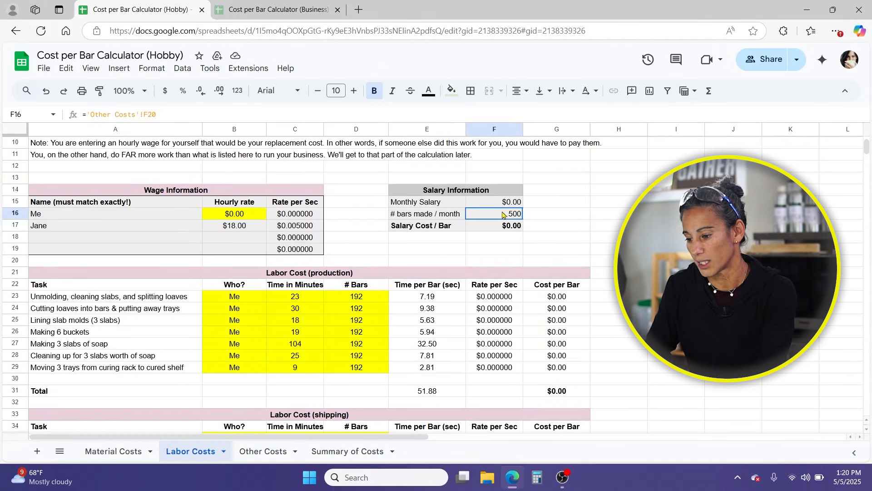
left_click(351, 450)
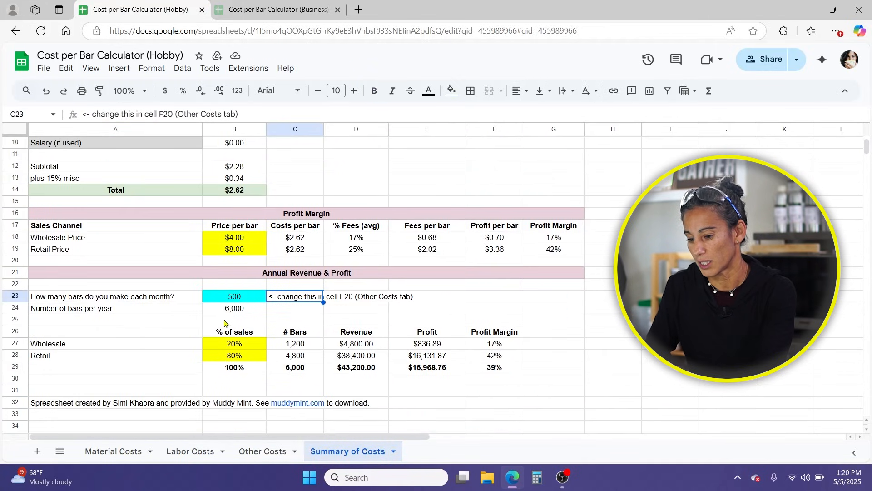
left_click(226, 298)
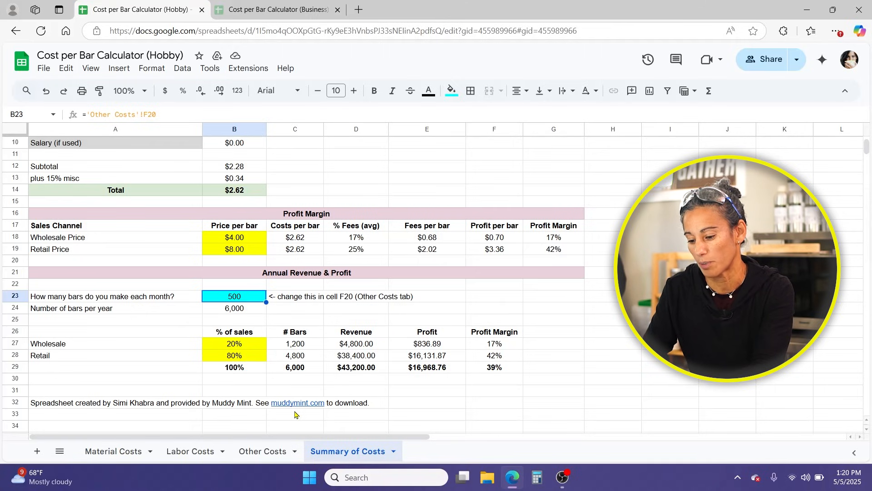
- Recheck the # bars made / month entry in Other Costs, and return to Summary of Costs
left_click(268, 452)
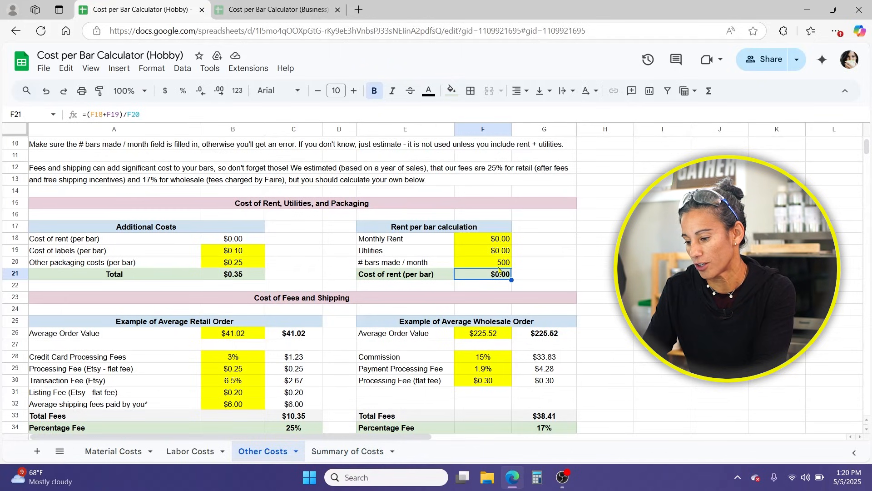
left_click(505, 267)
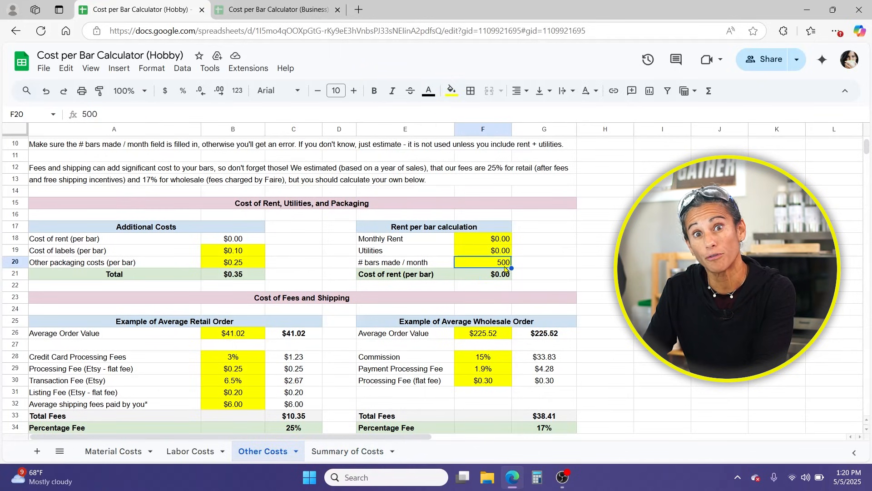
left_click(354, 451)
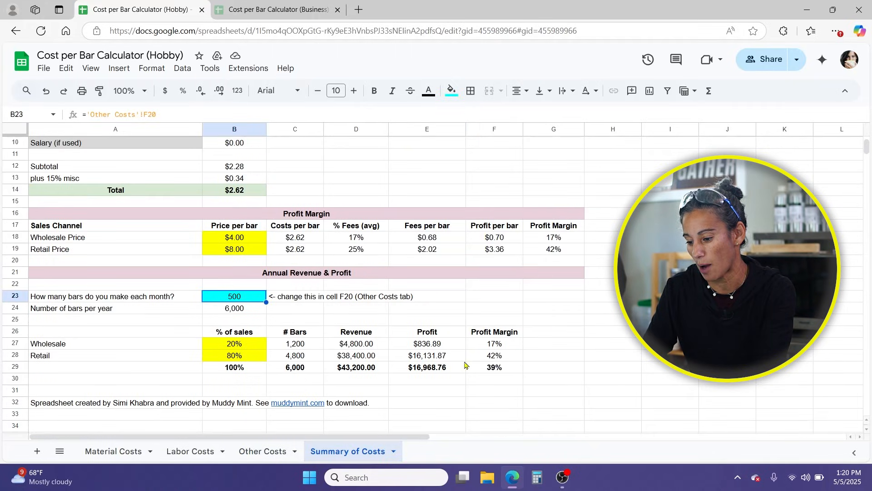
- Examine the bar costs and the total annual revenue and profit for the 500-bar monthly scenario
scroll(459, 368, "down", 1)
scroll(468, 366, "up", 3)
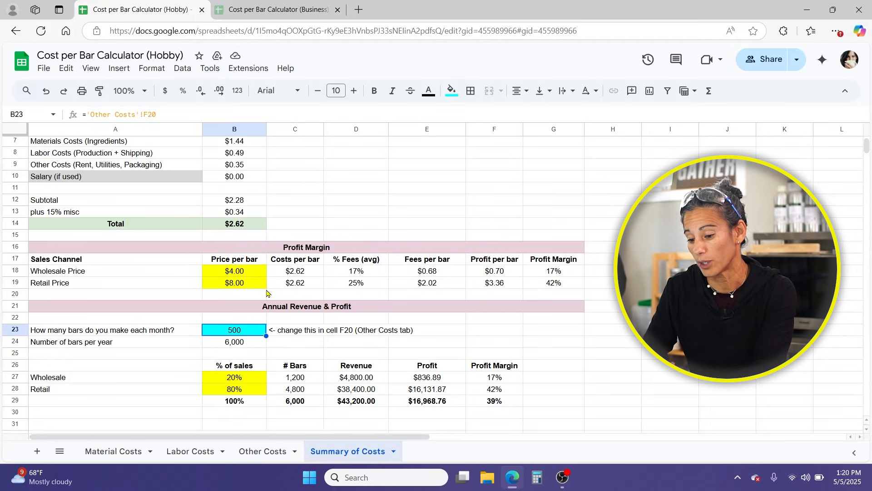
left_click(444, 405)
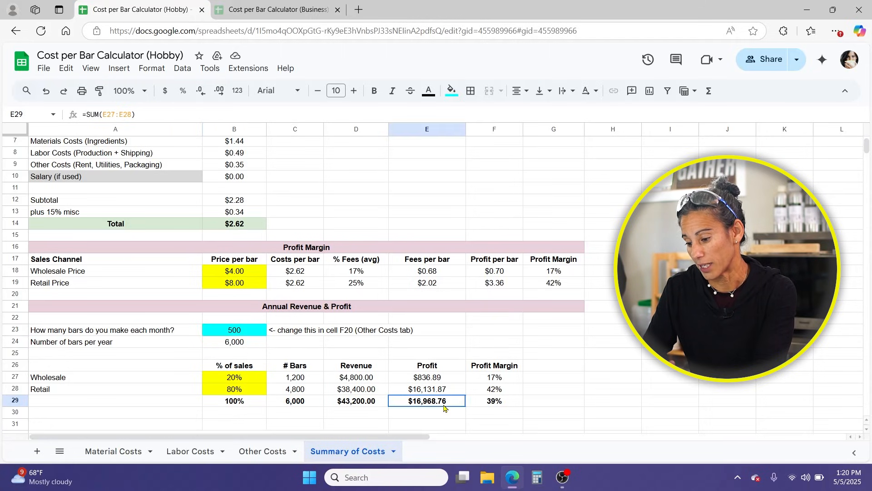
scroll(445, 407, "down", 2)
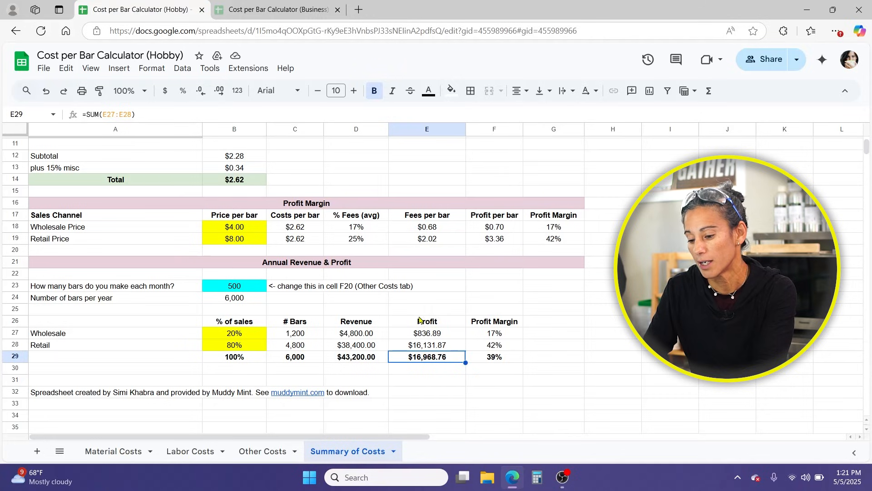
left_click(353, 361)
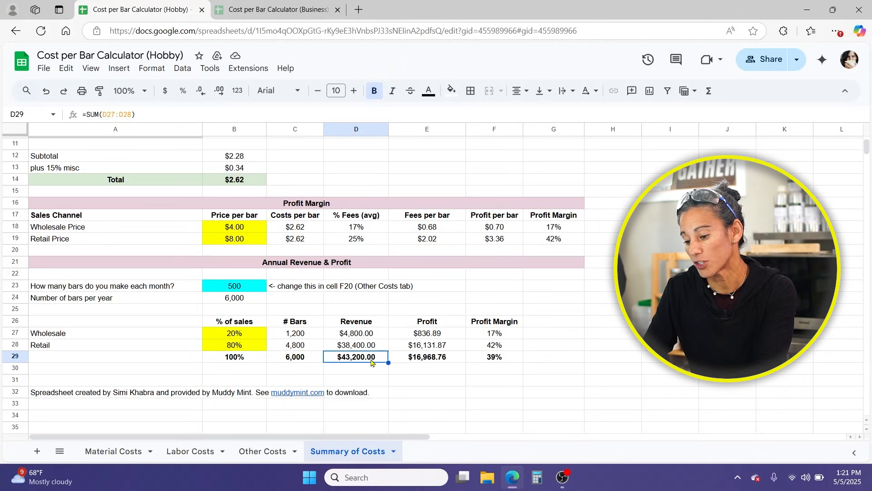
left_click(427, 362)
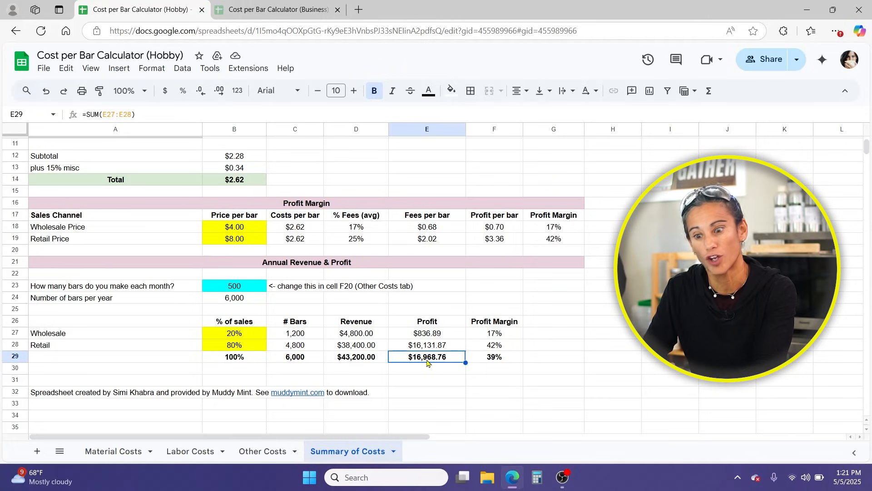
- In Other Costs, set Monthly Rent to $500 and Utilities to $100 in the rent per bar calculation
scroll(428, 364, "down", 1)
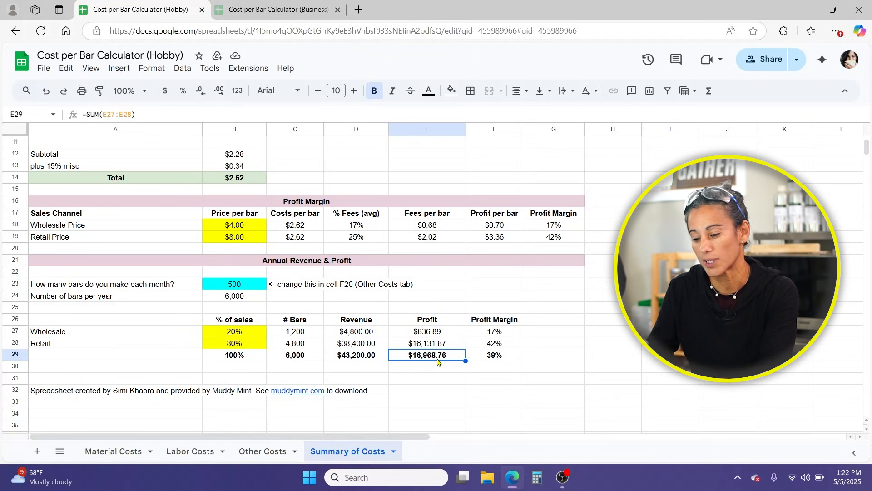
left_click(276, 452)
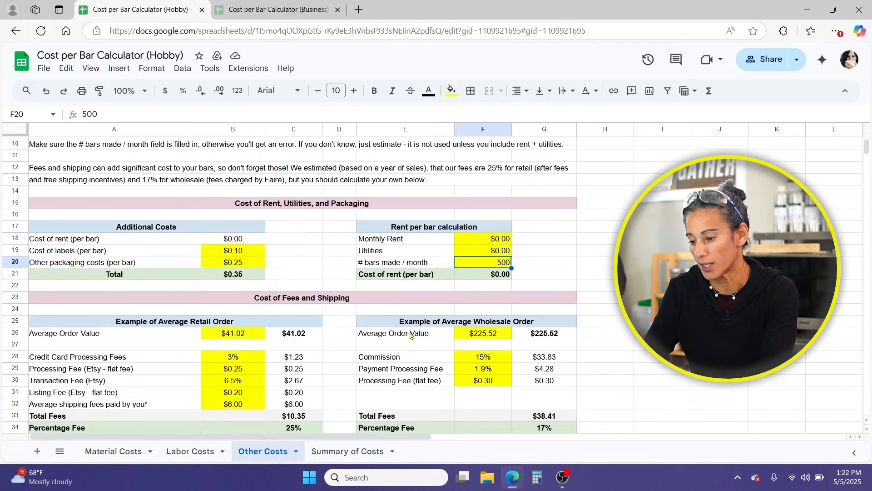
left_click(499, 242)
left_click(462, 230)
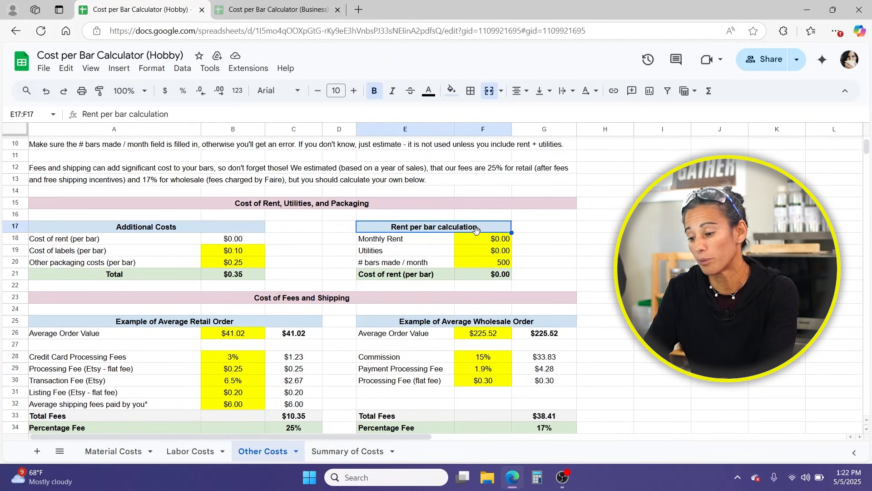
left_click(492, 243)
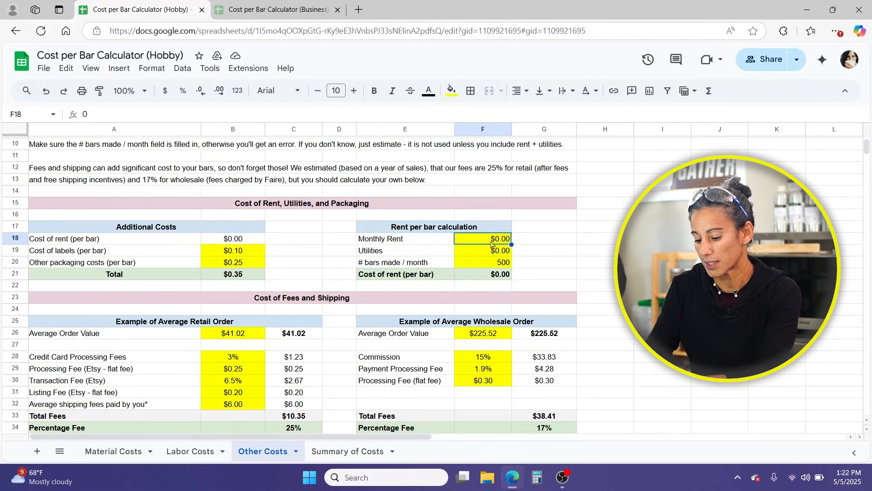
type("500")
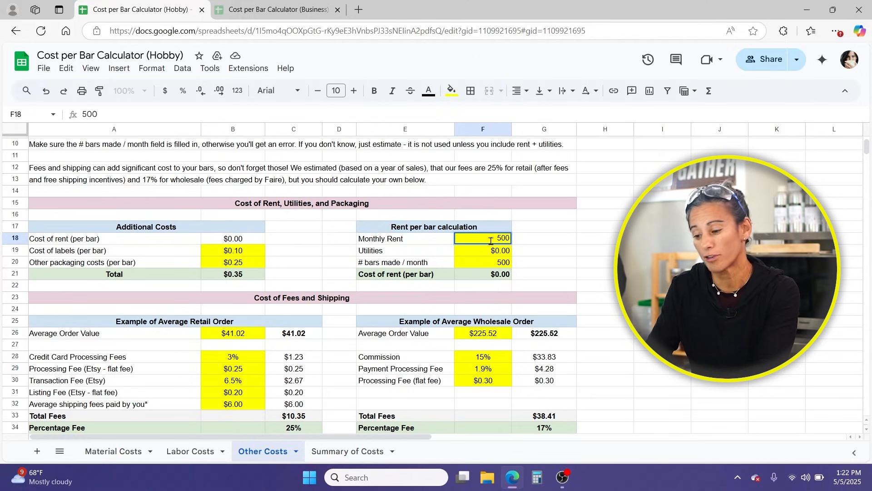
key("Return")
type("100")
key("Return")
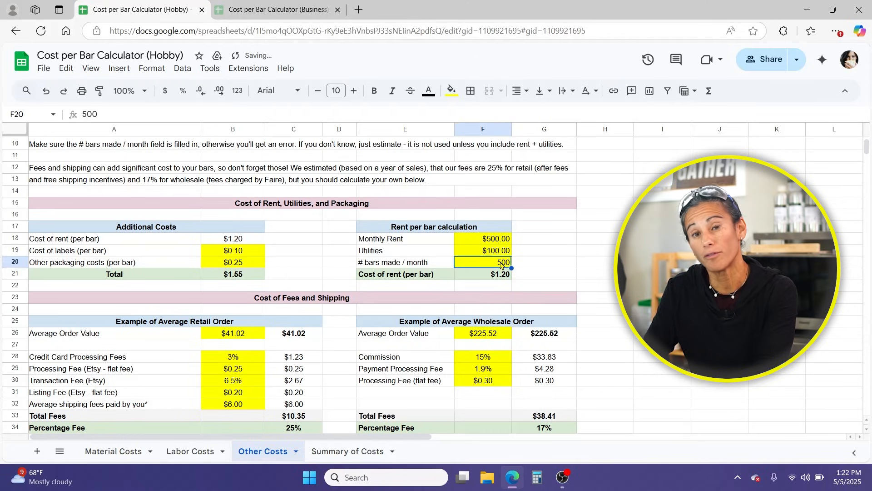
- Check the rent cost per bar, and review the total bar cost and wholesale profit margin in Summary of Costs
left_click(485, 278)
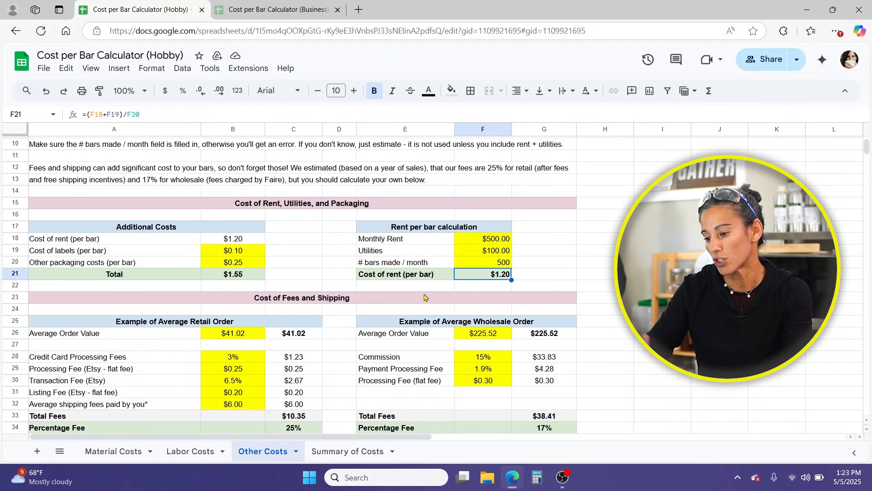
left_click(483, 226)
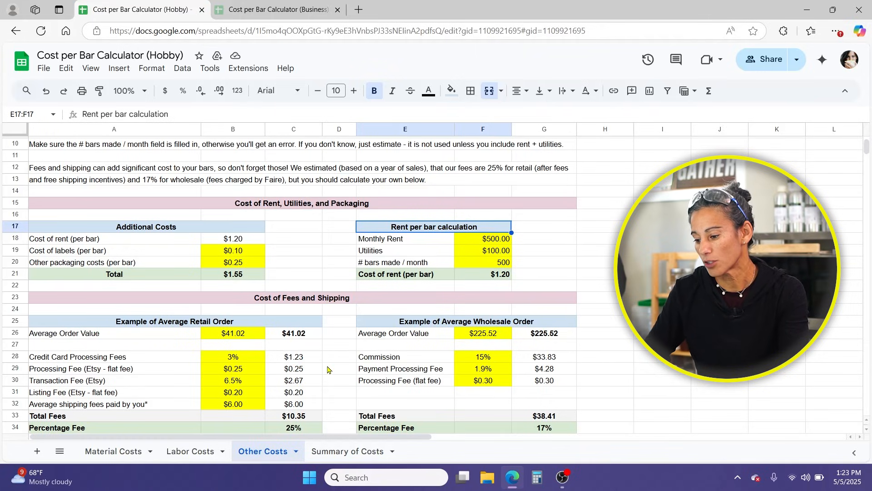
left_click(332, 452)
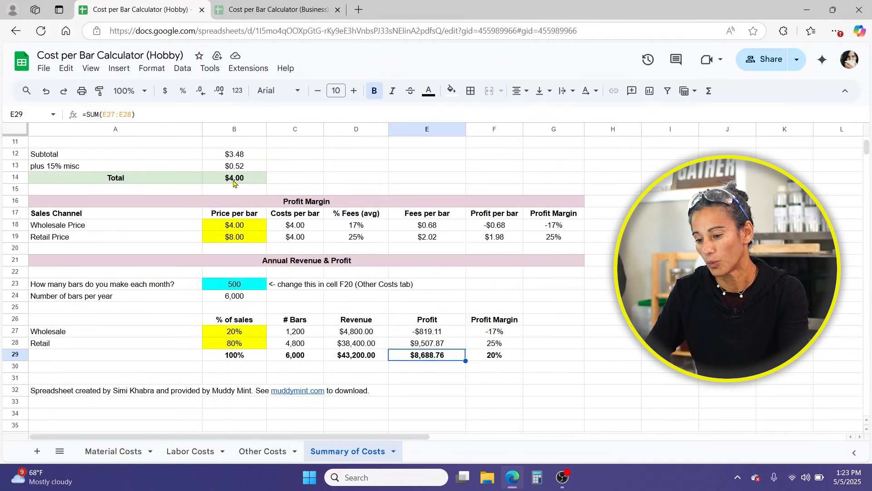
left_click(234, 181)
scroll(234, 183, "up", 2)
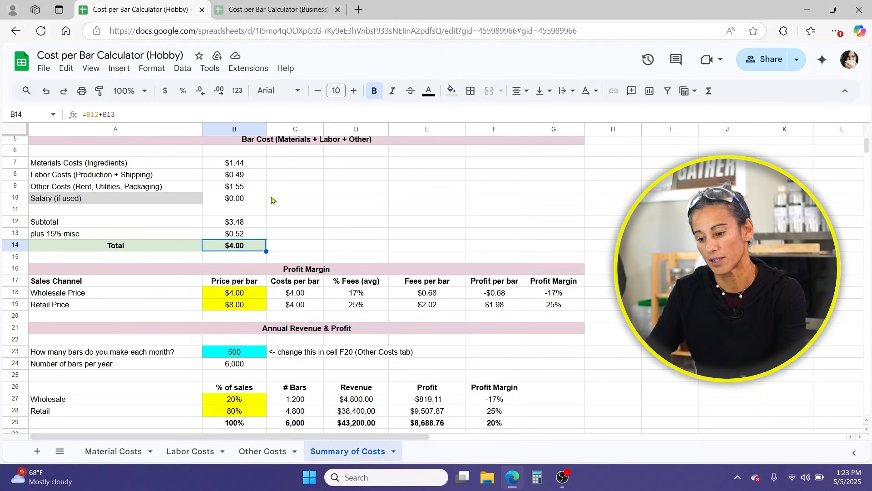
left_click(234, 295)
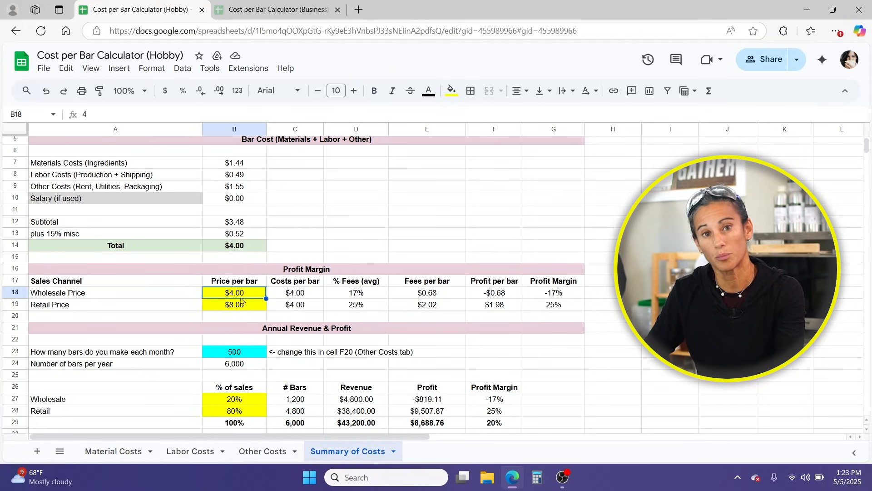
left_click(346, 296)
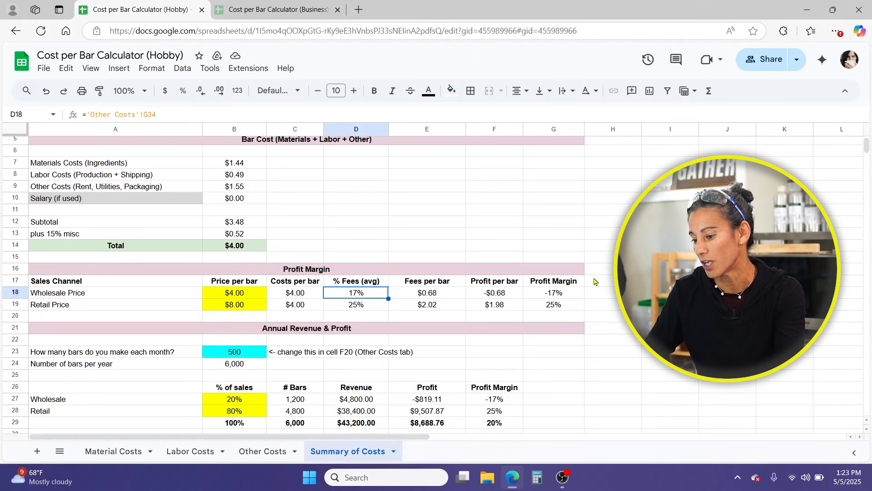
left_click(569, 294)
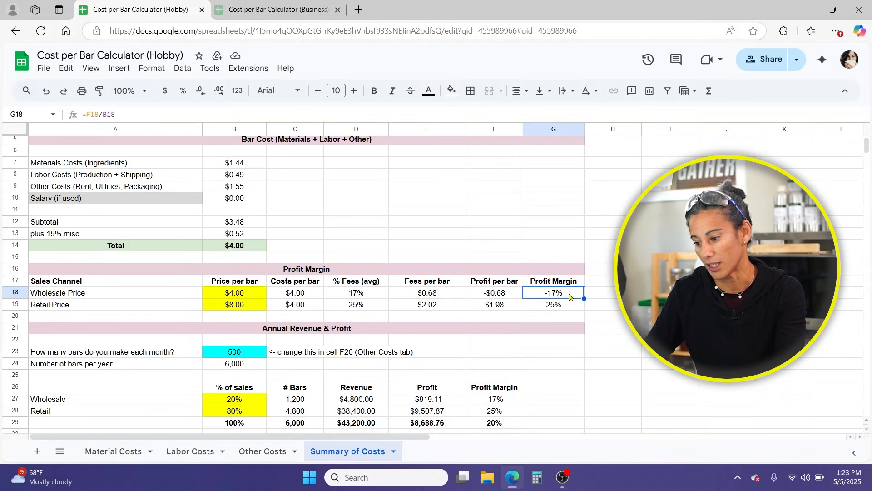
scroll(537, 300, "down", 1)
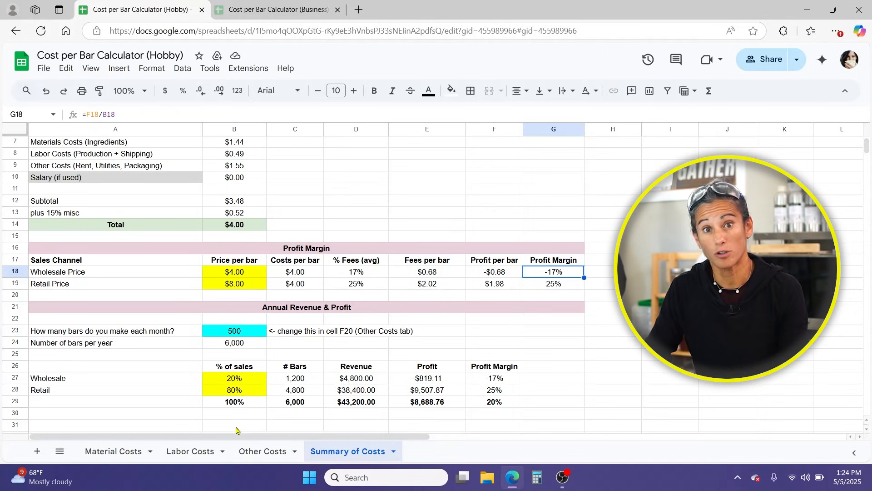
- Set # bars made / month to 1000 in Other Costs
left_click(247, 455)
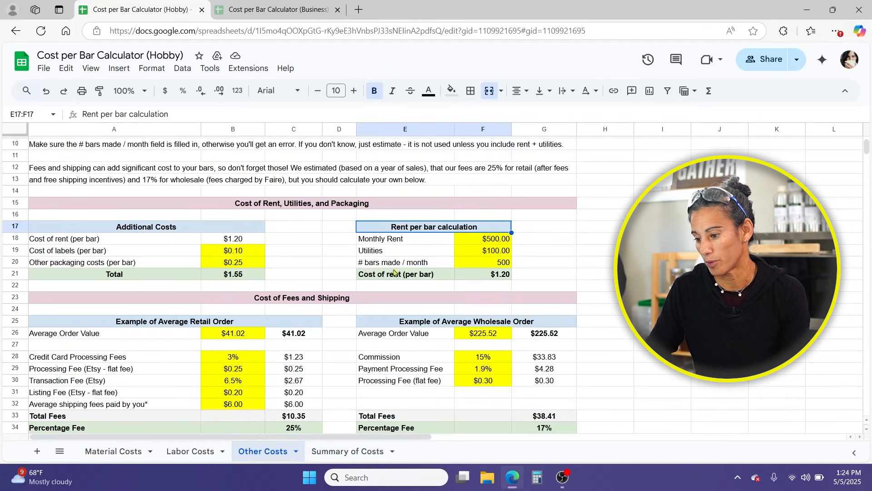
left_click(502, 266)
type("1000")
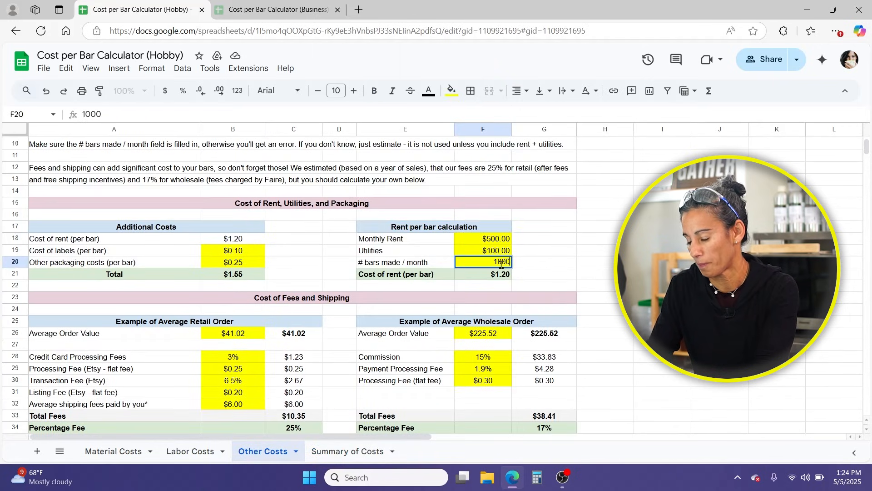
key("Return")
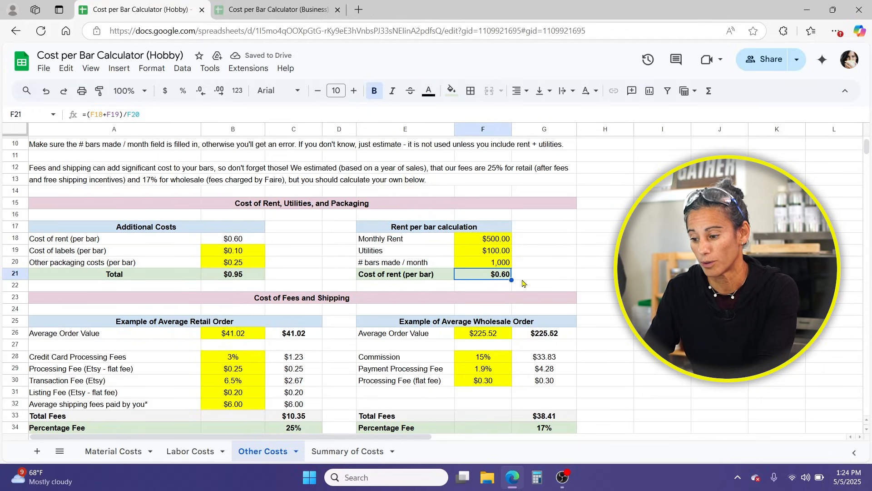
- In Summary of Costs, examine the wholesale profit per bar, annual wholesale profit and number of wholesale bars
left_click(348, 452)
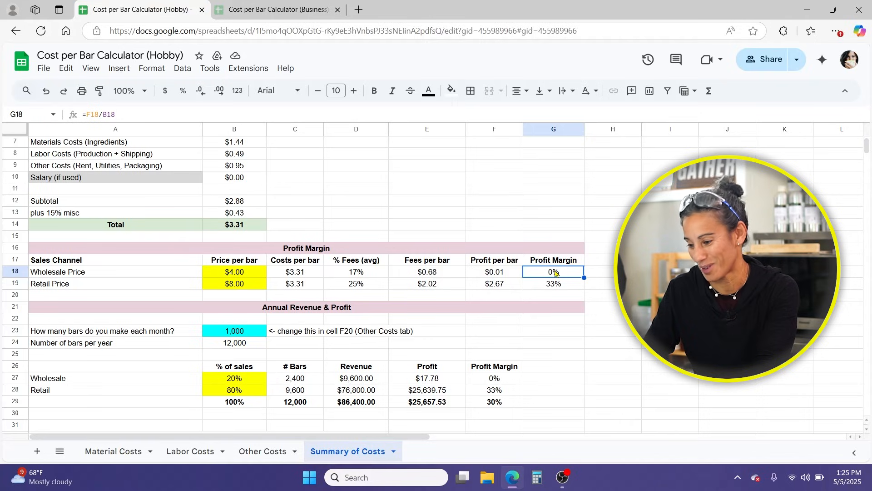
left_click(486, 276)
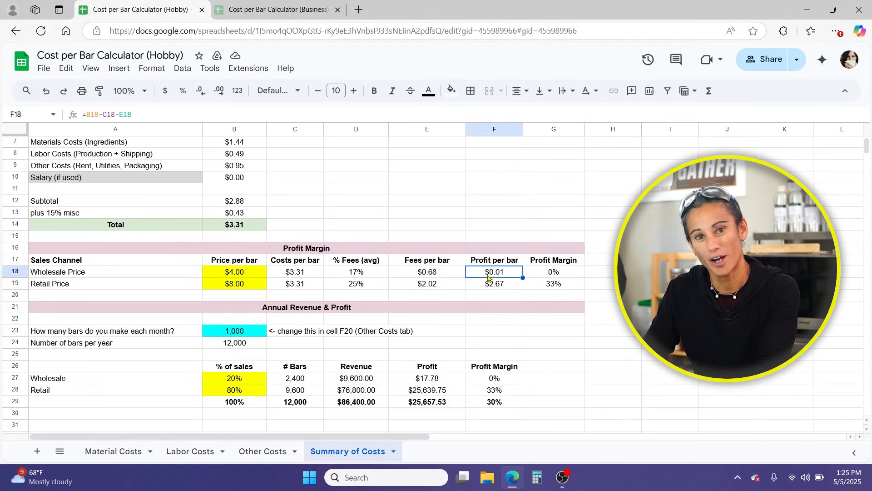
left_click(442, 379)
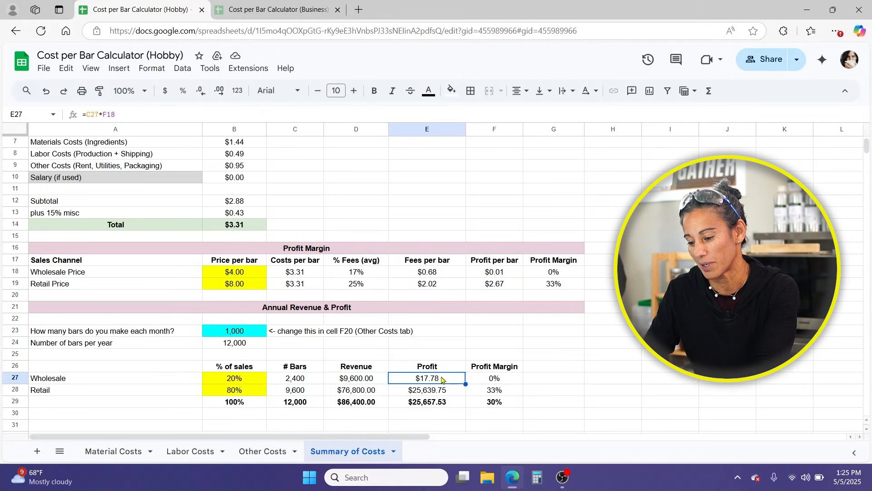
left_click(289, 383)
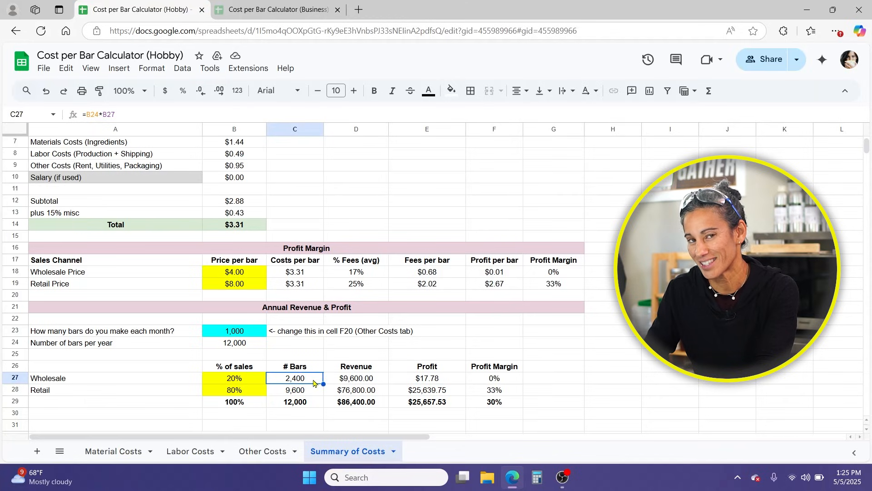
- Set the wholesale price per bar to $5.00 and the retail price per bar to $10.00
left_click(254, 275)
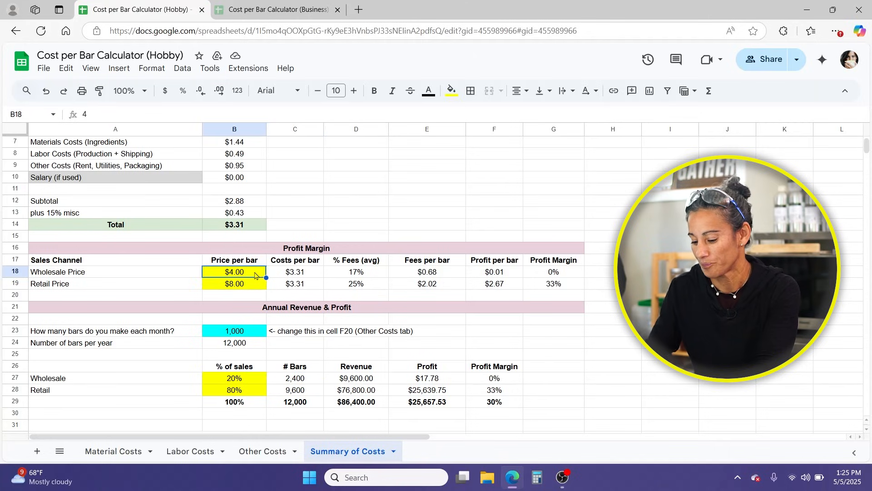
type("5.00")
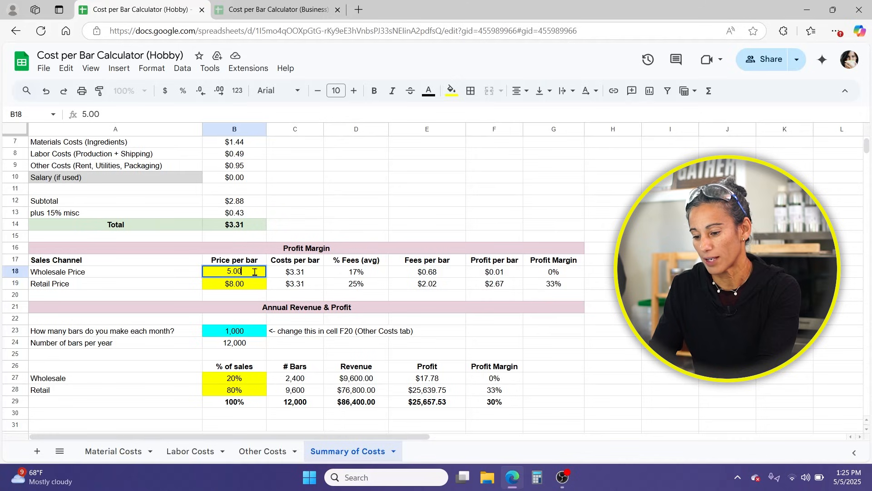
key("Return")
type("10.0")
key("Return")
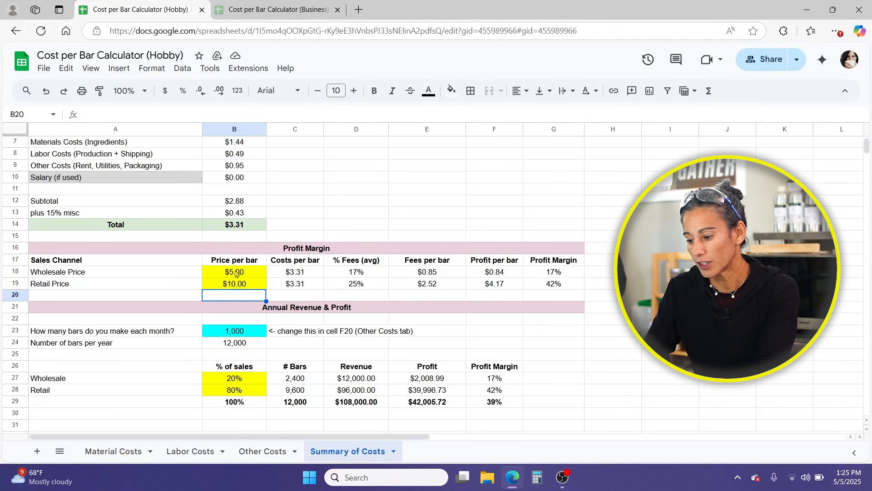
- Review the wholesale and retail profit margins and the total annual revenue and profit at the new prices
left_click(564, 273)
left_click(569, 287)
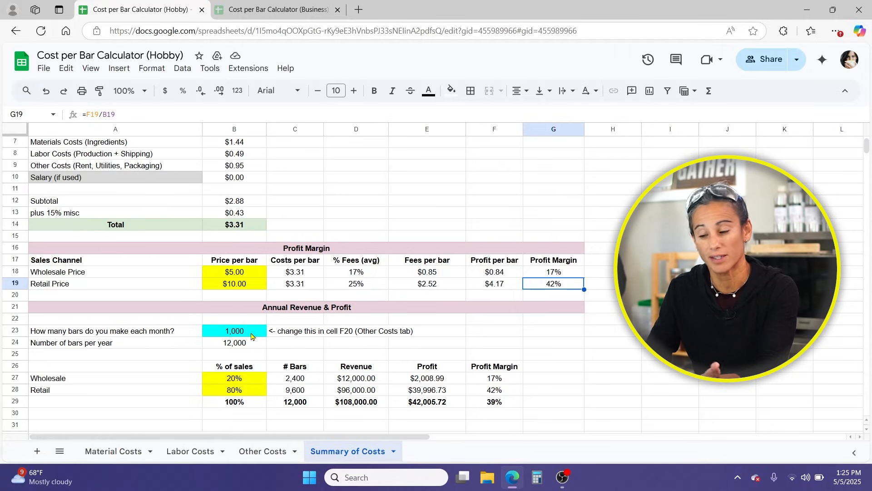
left_click(377, 406)
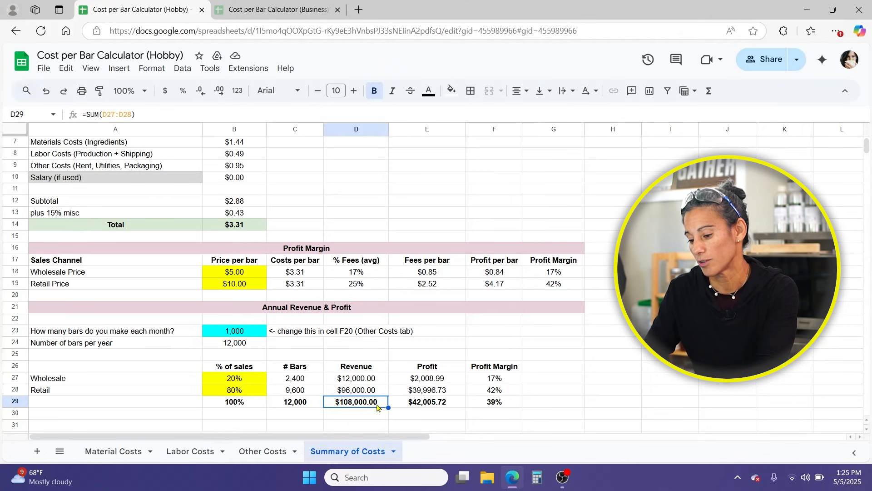
left_click(438, 406)
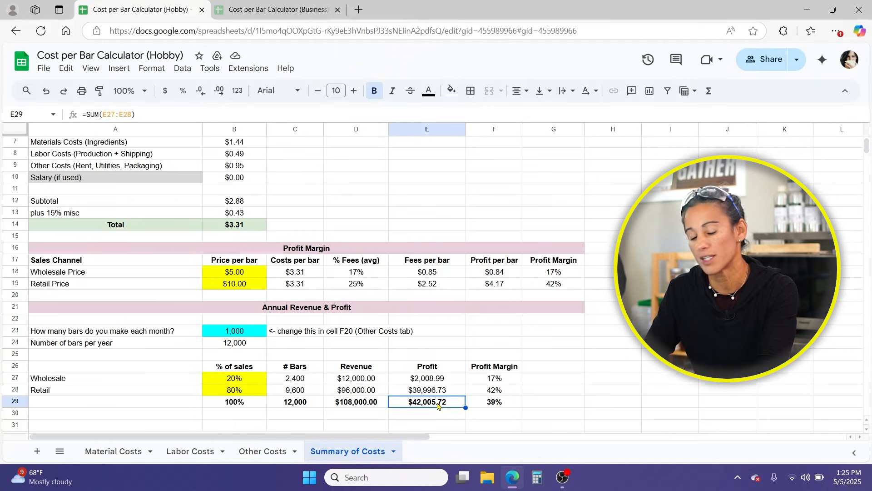
- Set the % of sales split to 25% for Wholesale and 75% for Retail
scroll(437, 406, "down", 1)
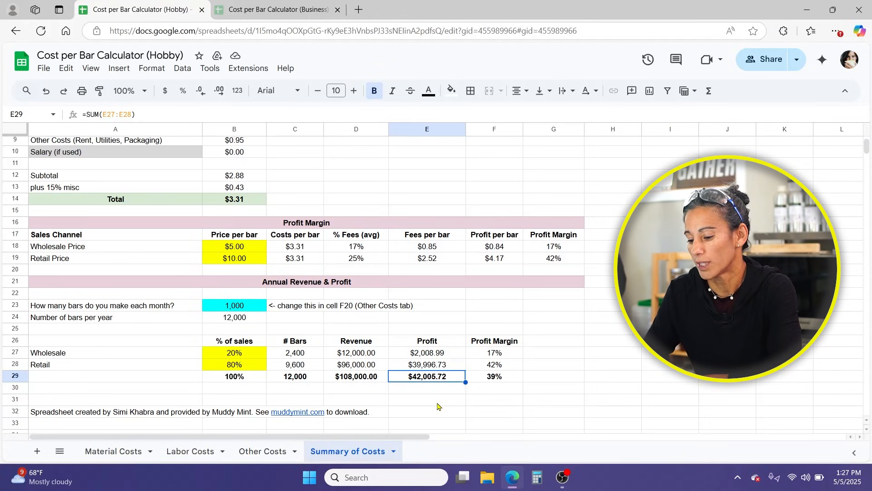
left_click(246, 354)
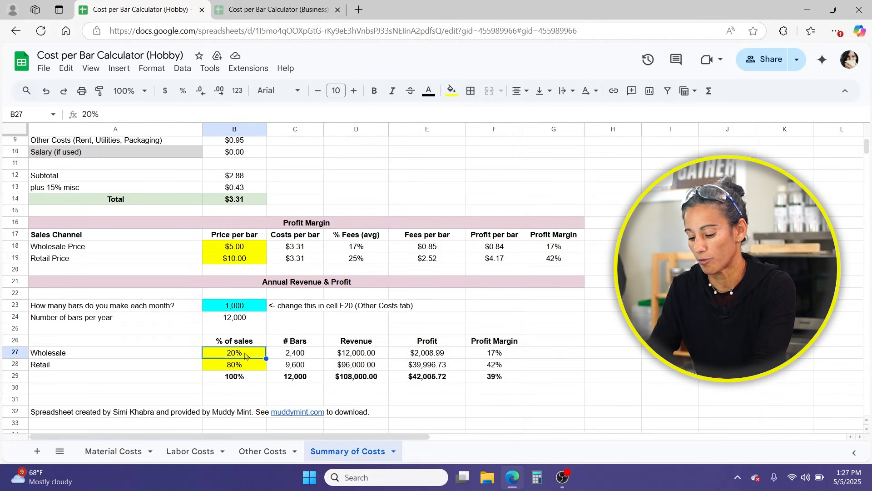
type("25")
key("Return")
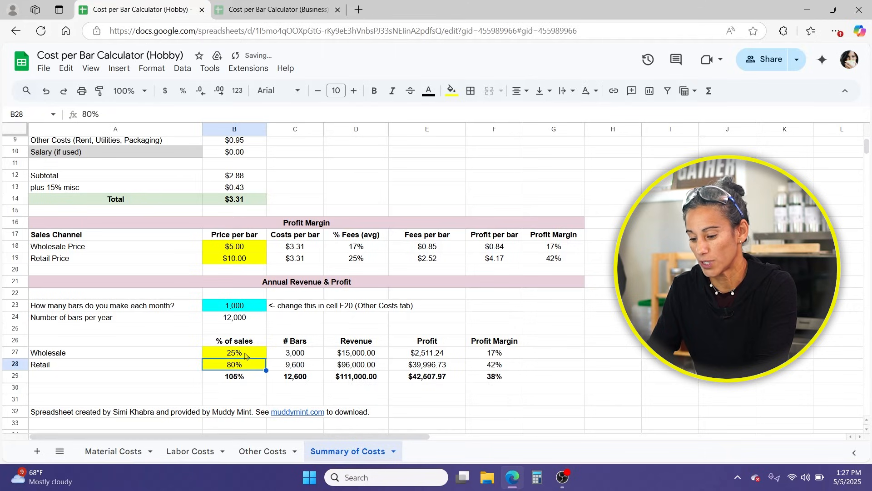
type("75")
key("Return")
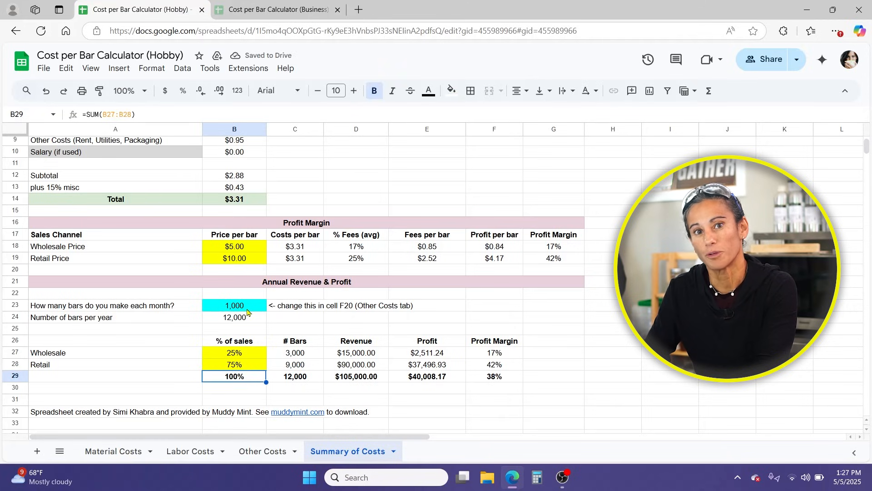
- Compare the wholesale and retail sales shares with the total annual profit they produce
left_click(241, 355)
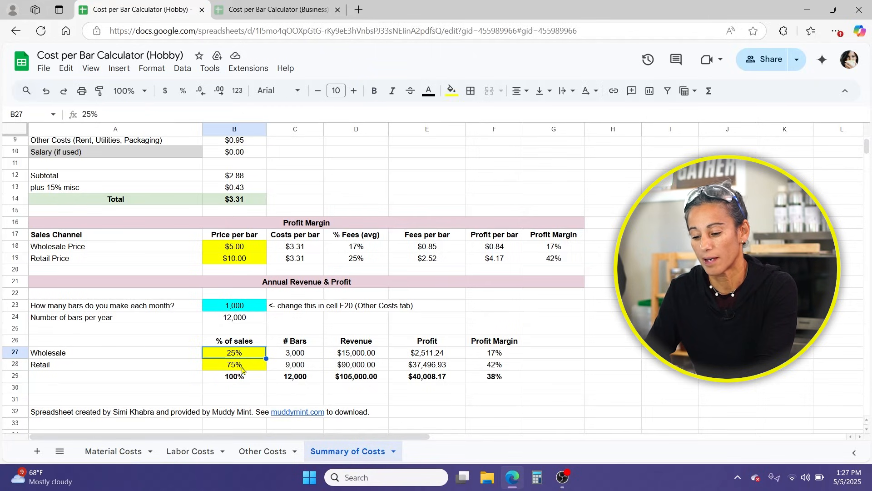
left_click(242, 369)
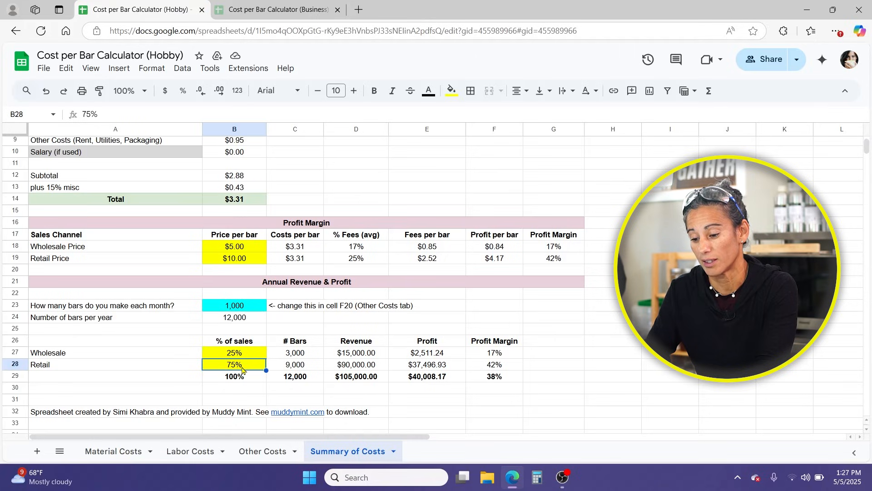
left_click(453, 377)
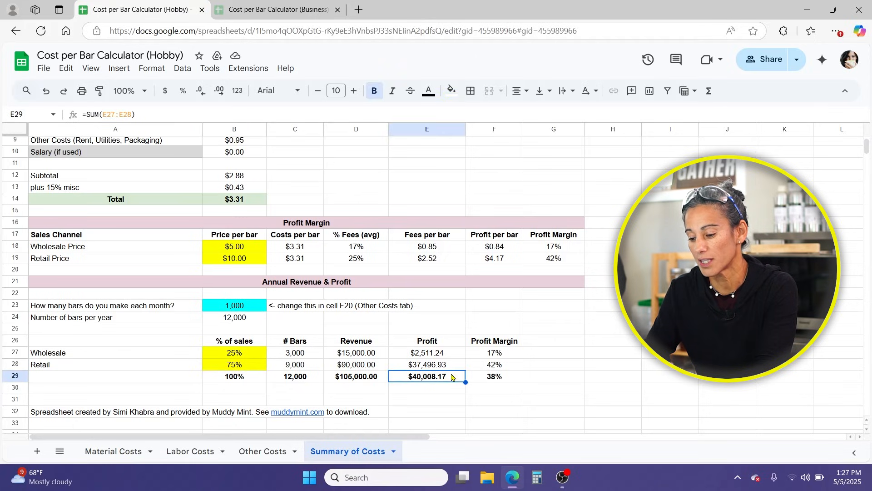
- Set the % of sales split to 20% for Wholesale and 80% for Retail
left_click(244, 355)
type("20")
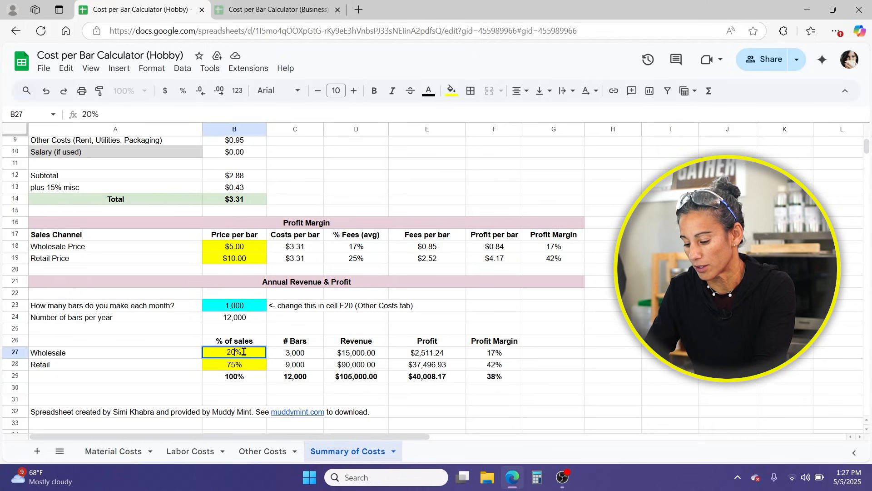
key("Return")
type("80")
key("Return")
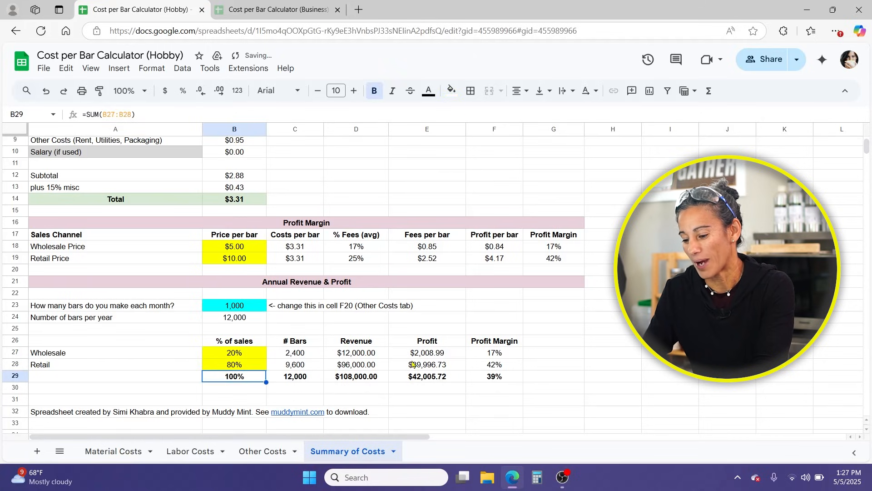
- Return the % of sales split to 25% Wholesale and 75% Retail, and check the total annual profit
left_click(231, 354)
type("25")
key("Return")
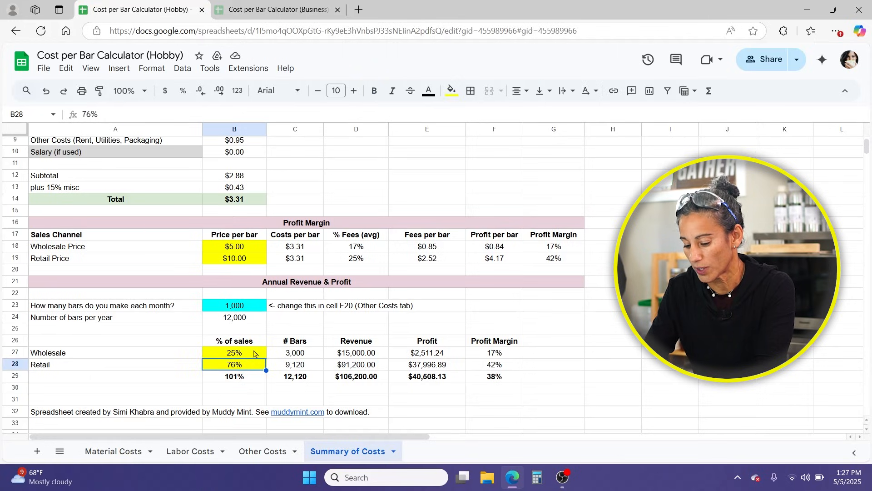
type("75")
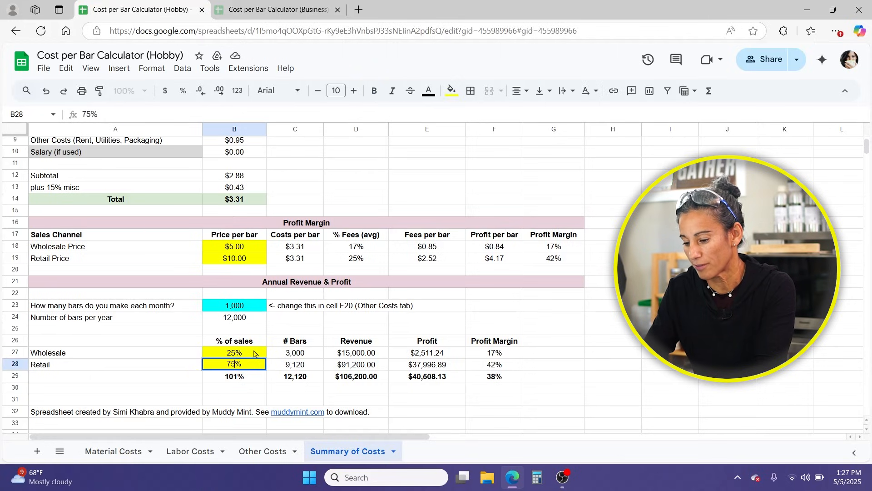
key("Return")
left_click(442, 377)
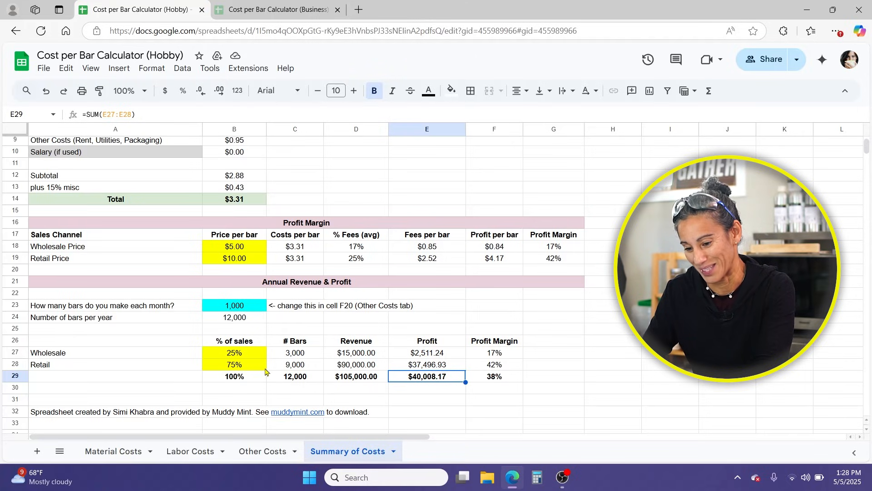
left_click(236, 359)
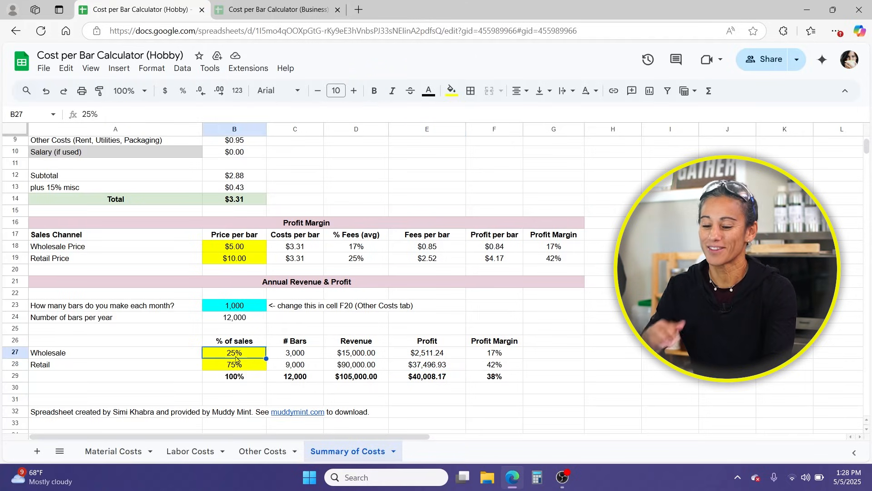
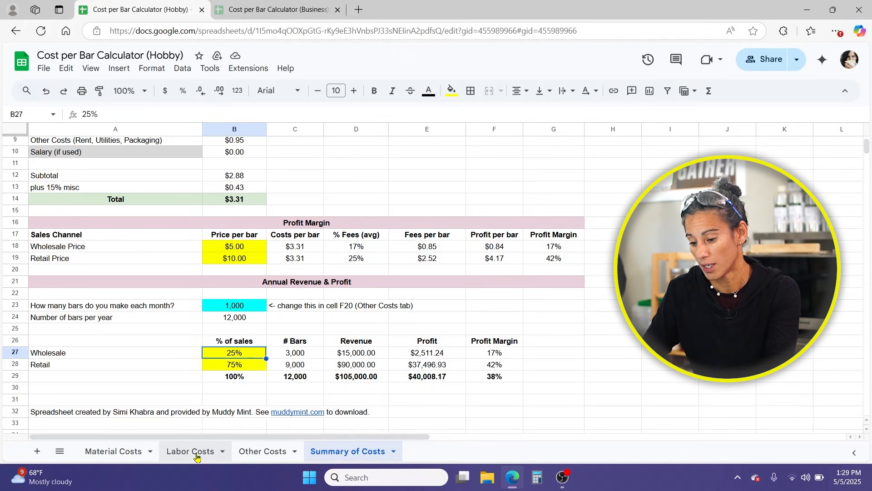
- Set the number of bars made per month to 1,500 in the rent per bar calculation on the Other Costs sheet
left_click(264, 452)
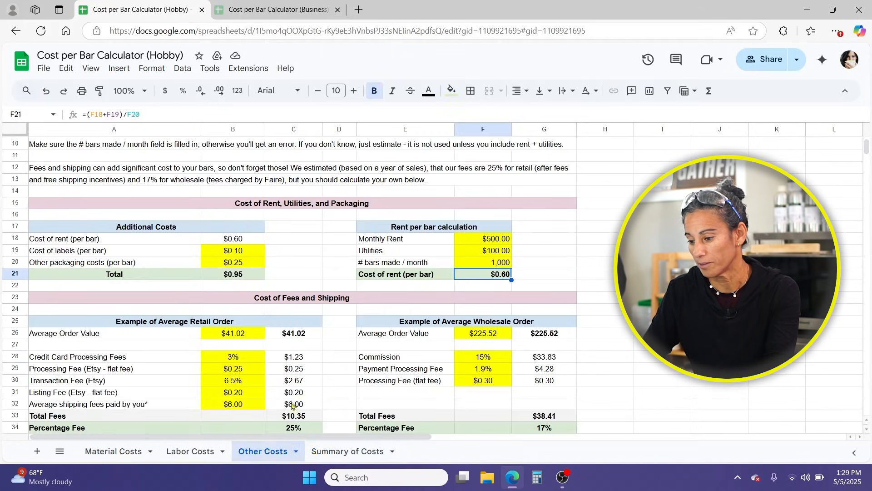
left_click(492, 268)
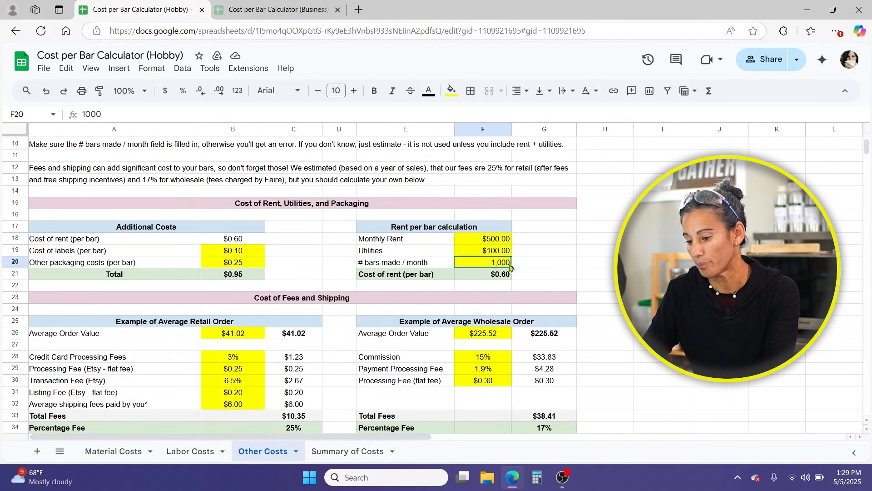
type("1,500")
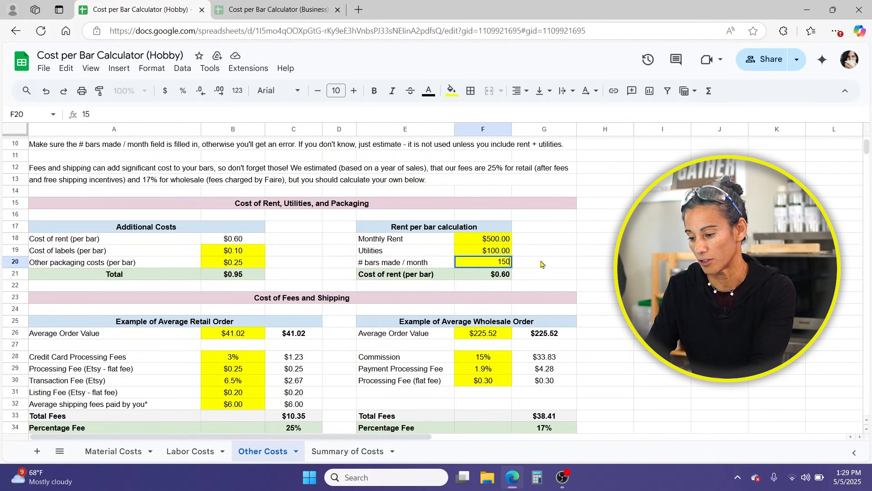
key("Return")
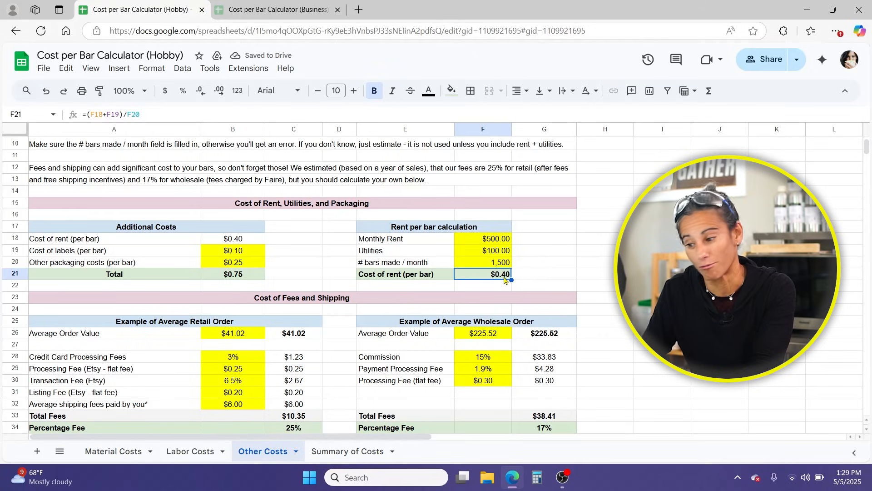
left_click(479, 267)
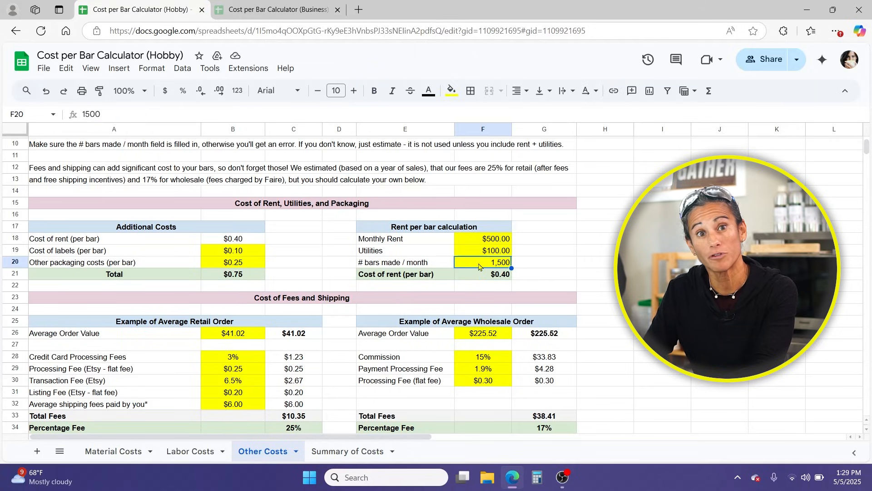
- Review total annual revenue and profit in the Summary of Costs, comparing the wholesale and retail rows at the higher production
left_click(344, 452)
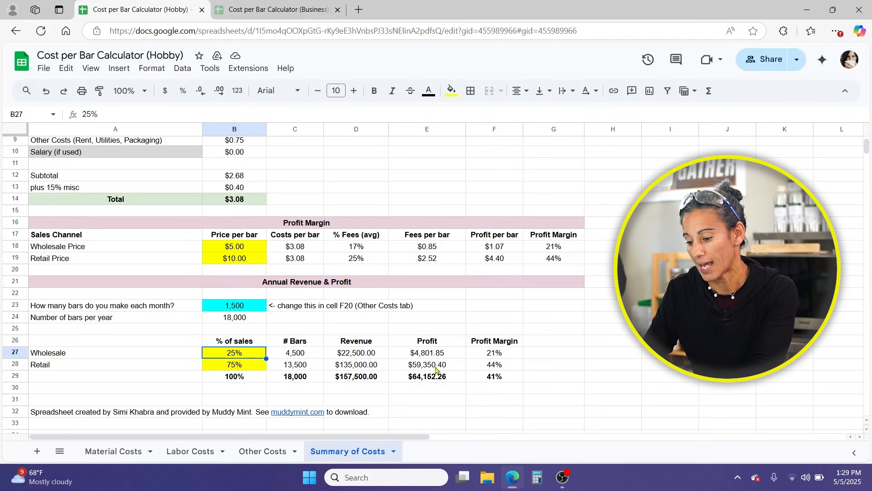
left_click(433, 380)
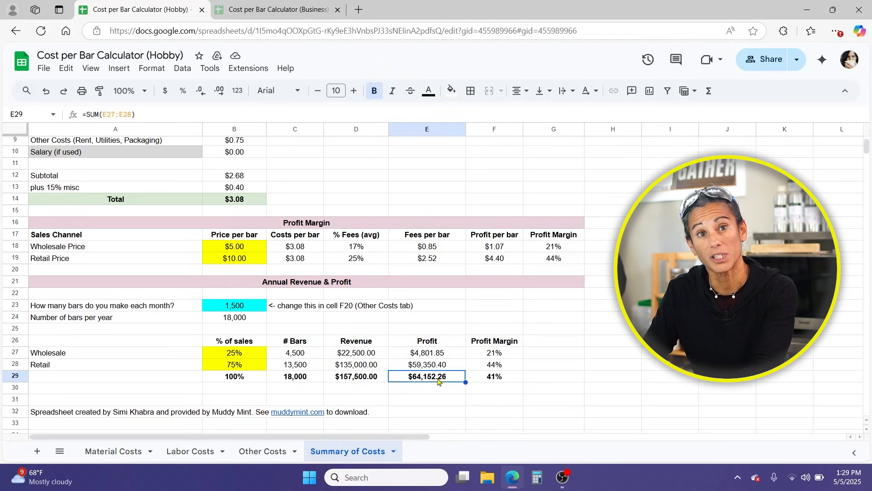
left_click(373, 381)
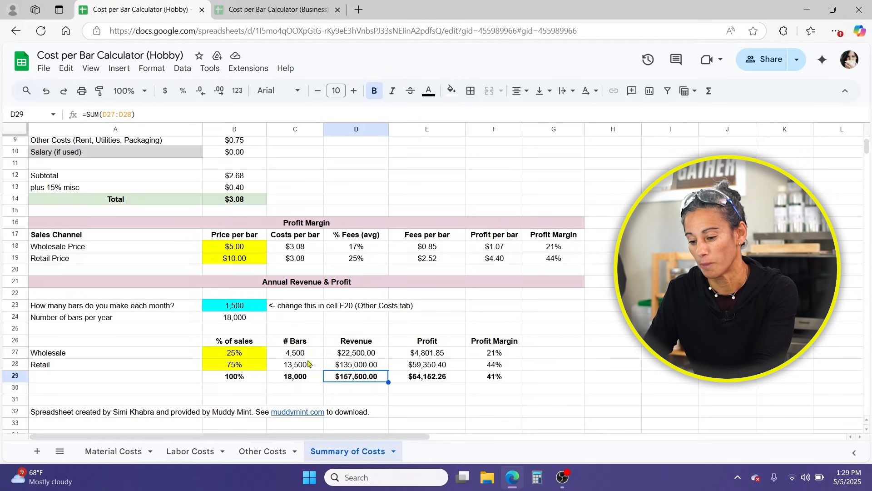
left_click_drag(235, 355, 503, 355)
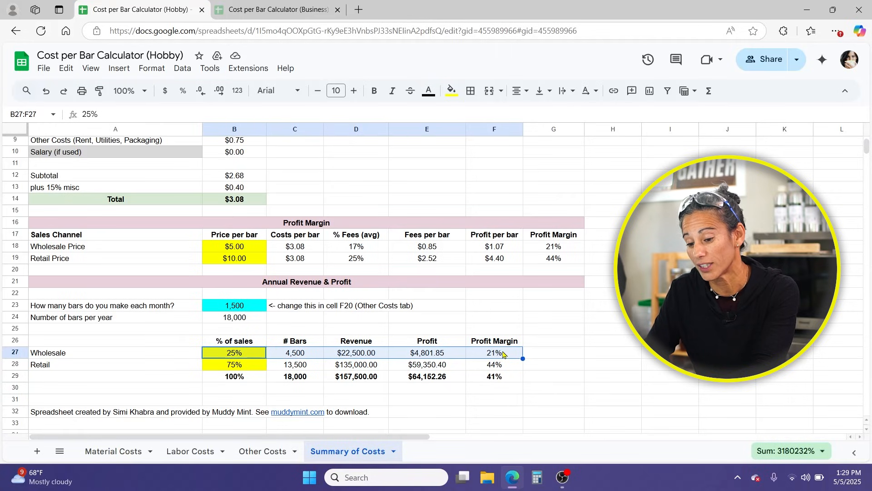
left_click(439, 357)
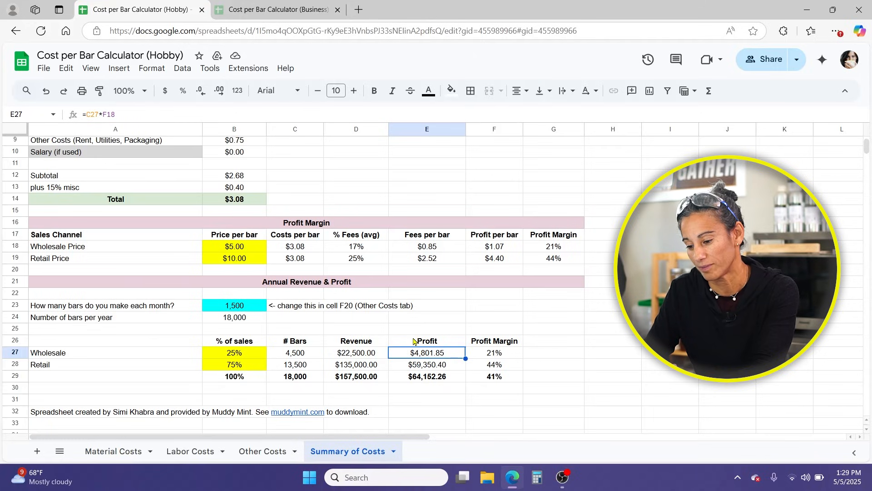
left_click(417, 367)
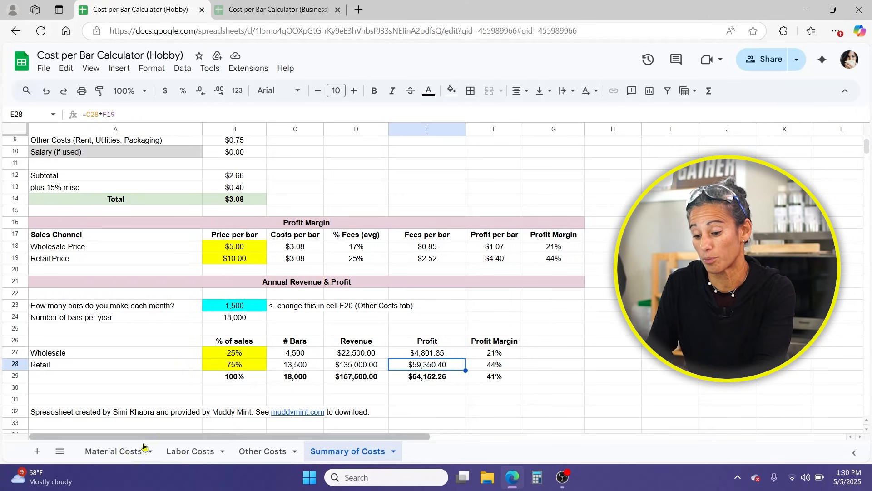
- Set the price of Oil 3 to $300 in the Material Costs sheet and check the total materials cost per bar
left_click(122, 453)
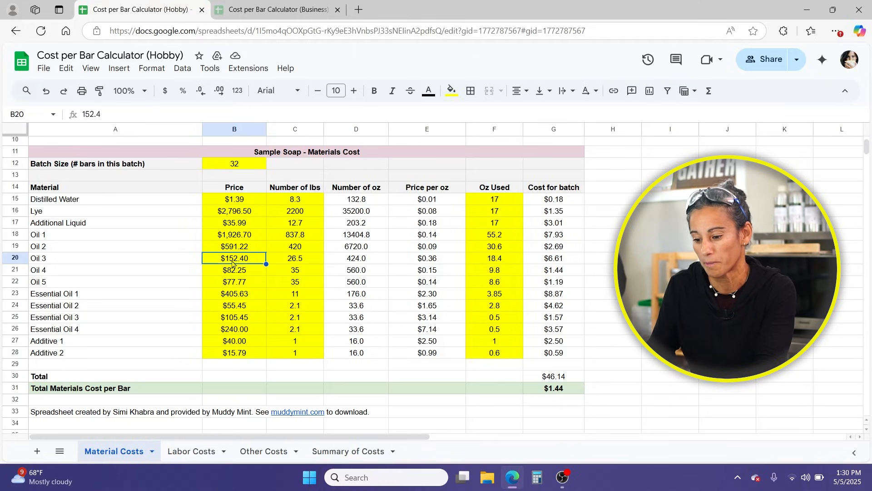
type("300")
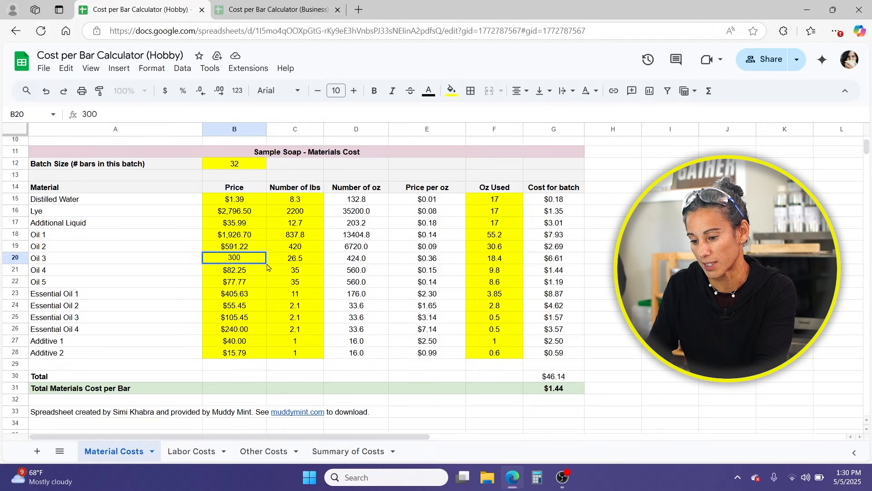
key("Return")
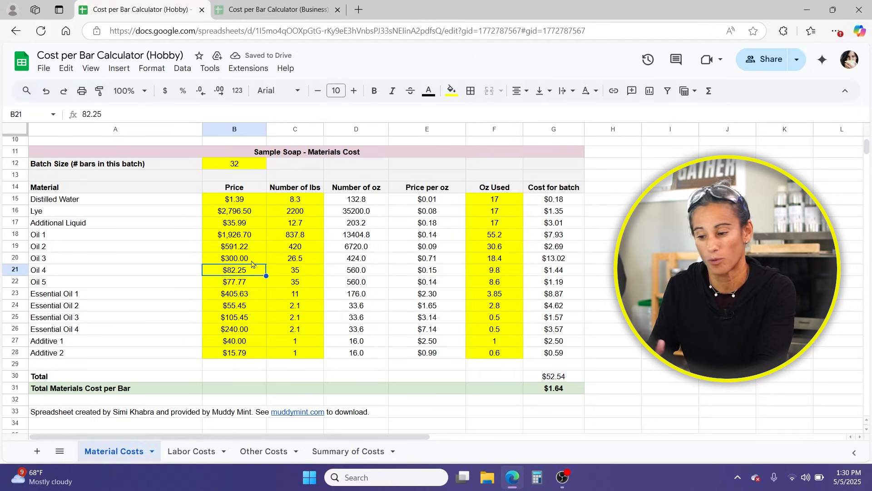
left_click(252, 262)
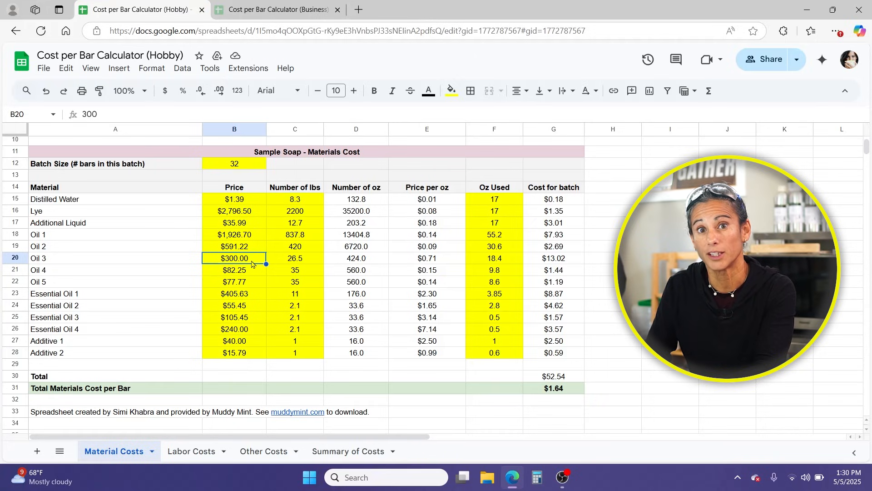
left_click(561, 393)
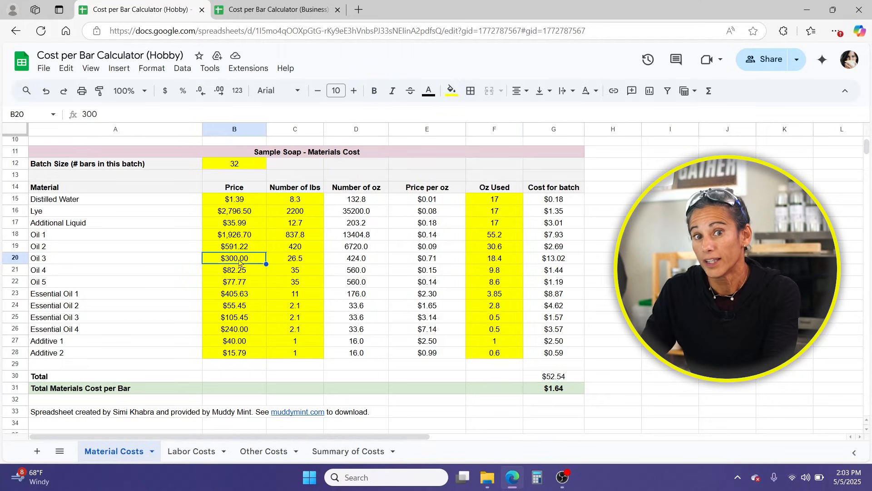
- Review the Summary of Costs for the effect of the new Oil 3 price on cost per bar and total annual profit
left_click(354, 451)
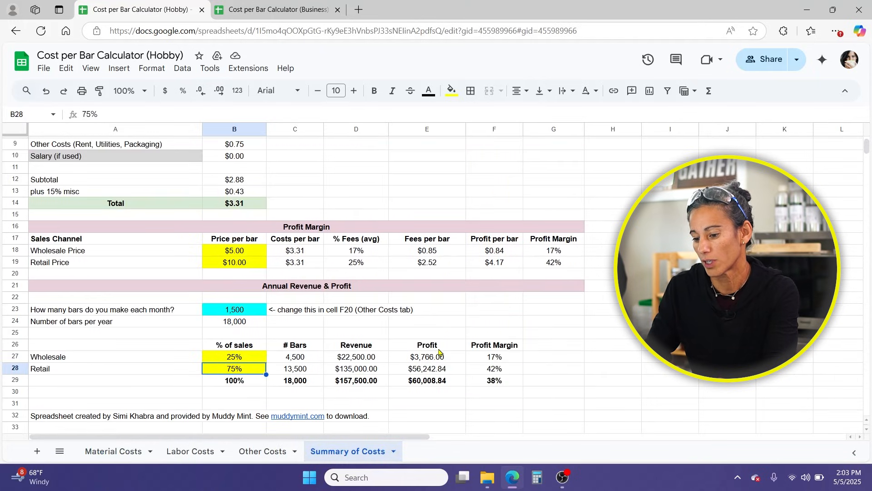
scroll(328, 348, "up", 1)
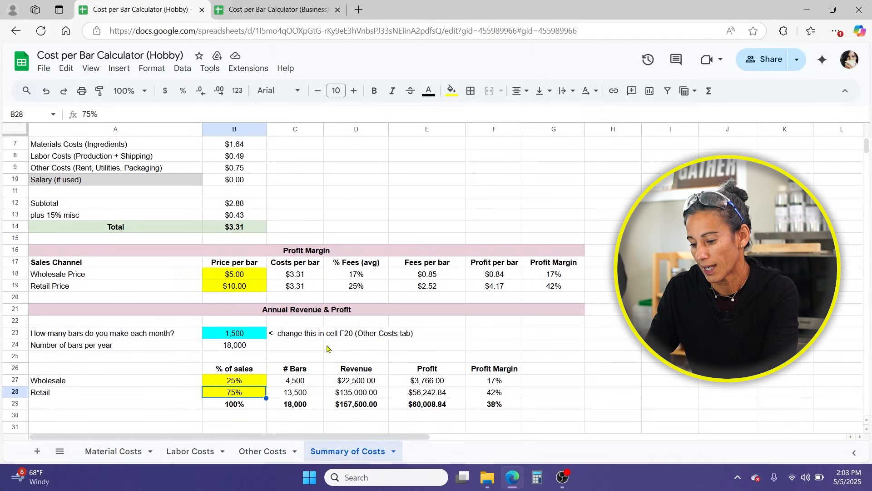
left_click(441, 406)
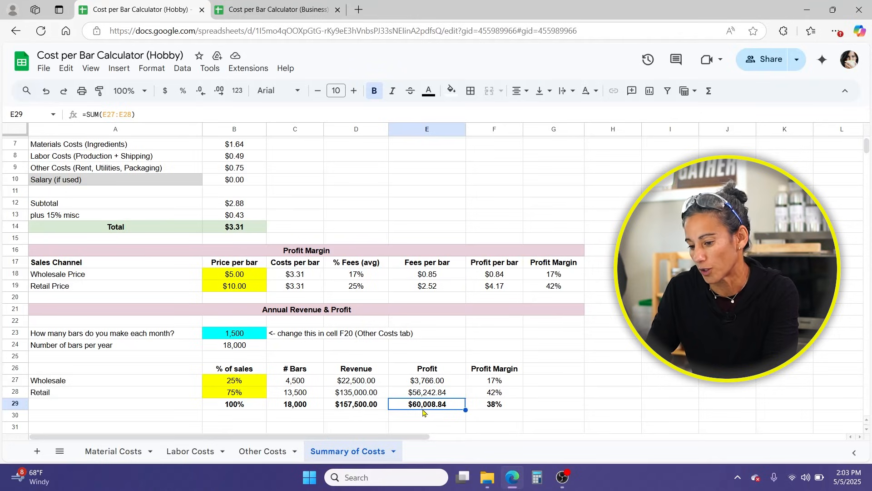
- Set the wholesale price per bar to $5.50 and the retail price to $11.00, and check the total annual profit
left_click(236, 278)
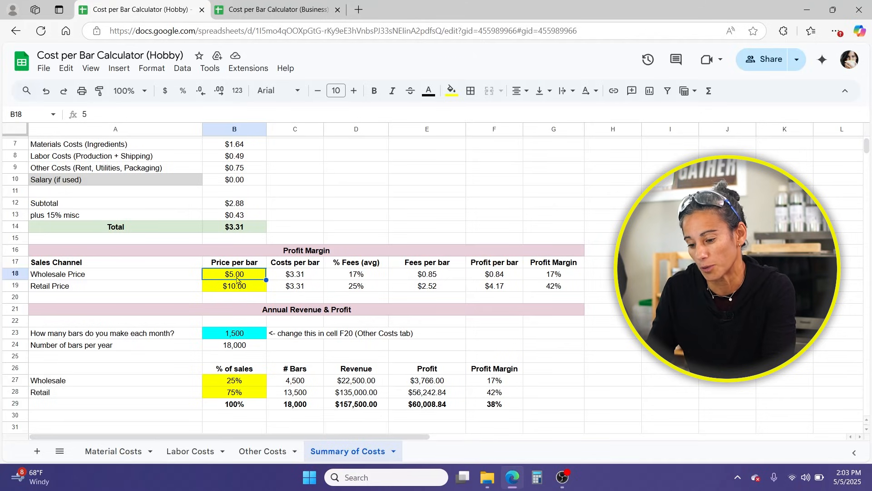
type("5.50")
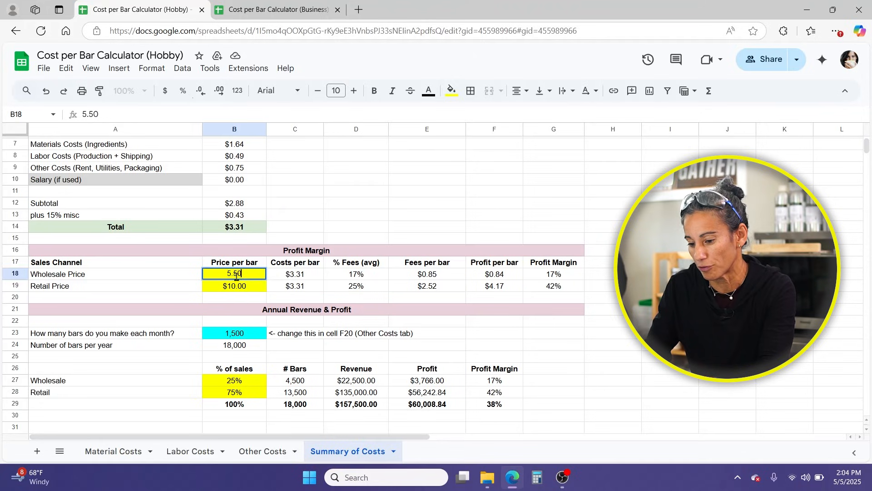
key("Return")
type("11")
key("Return")
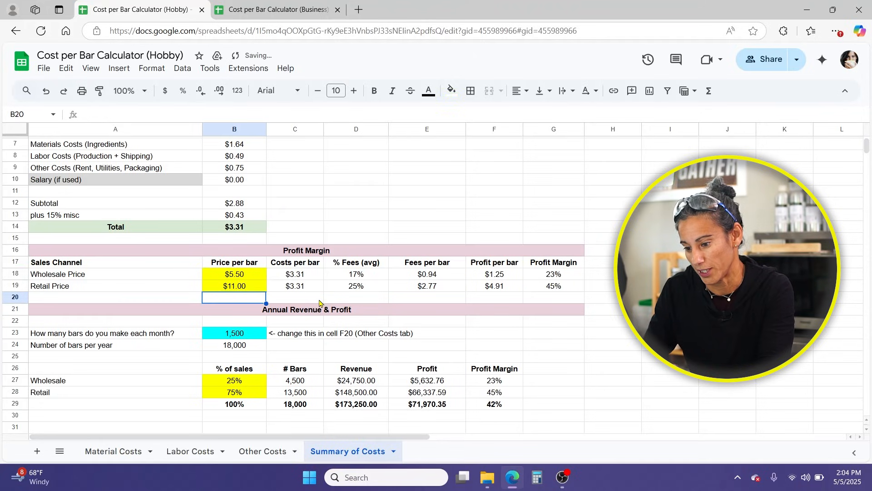
scroll(318, 304, "down", 1)
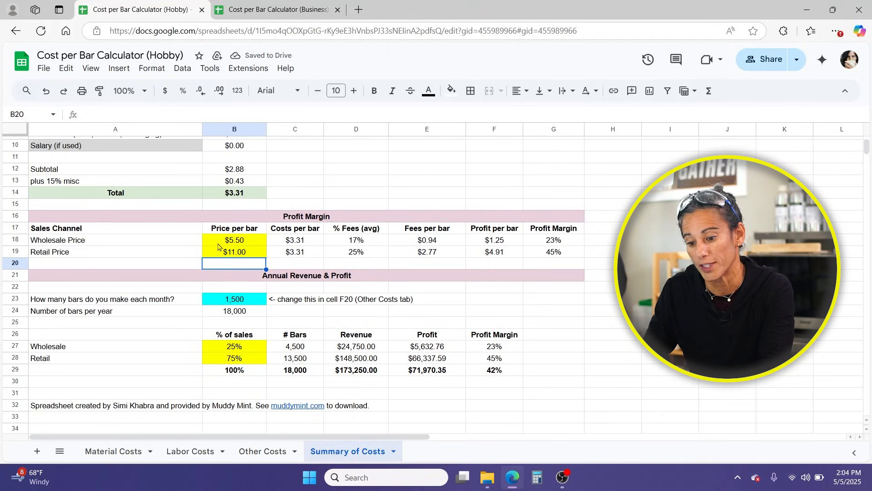
left_click(429, 373)
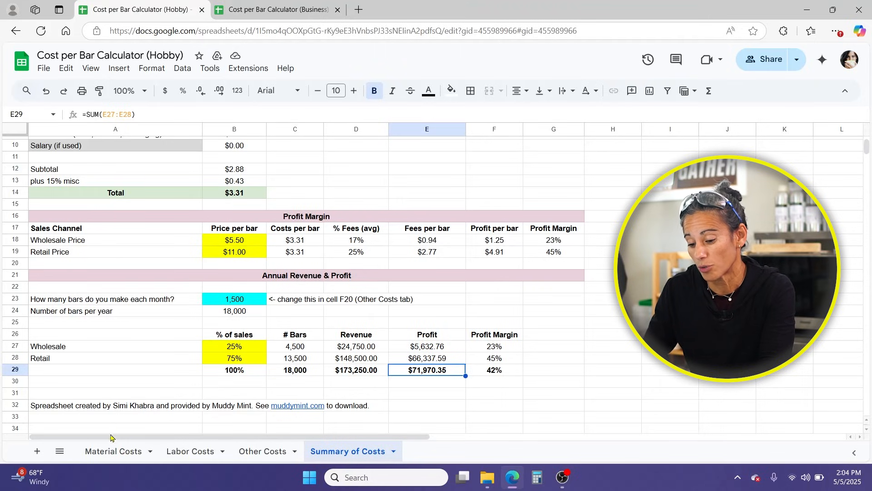
- Look over the ingredient prices in Material Costs and the production tasks in Labor Costs, and return to the Summary of Costs
left_click(111, 452)
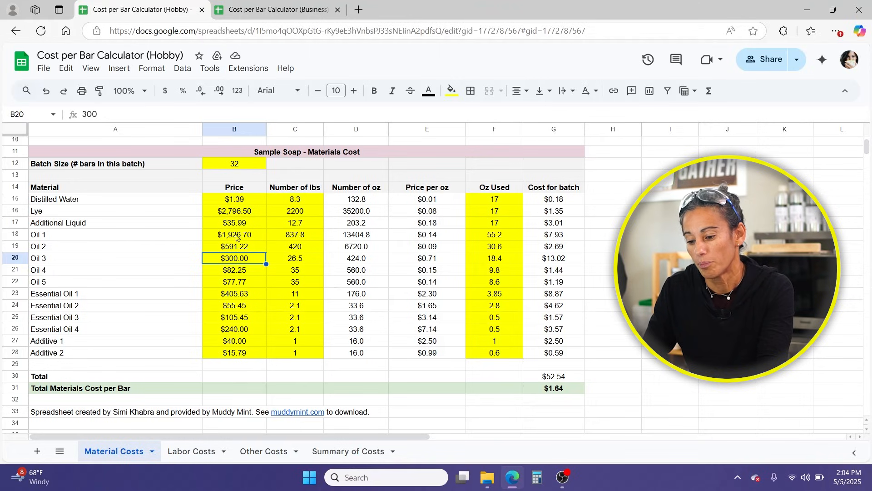
left_click(182, 460)
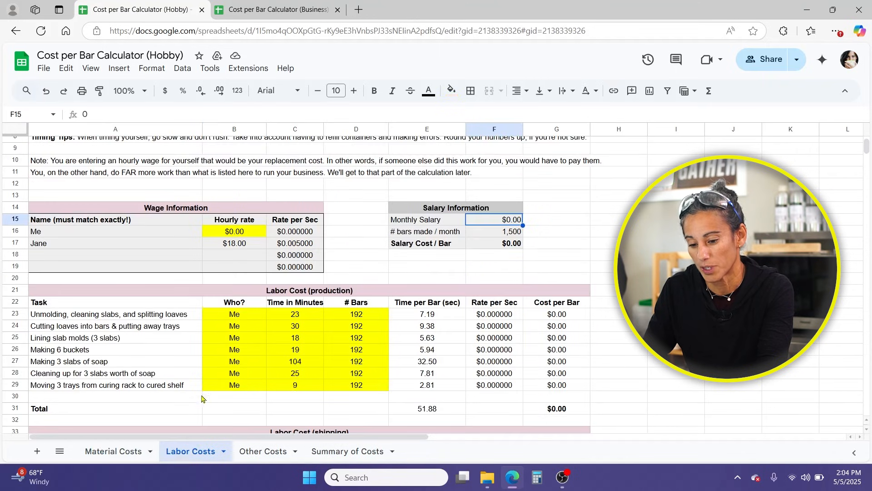
left_click(96, 354)
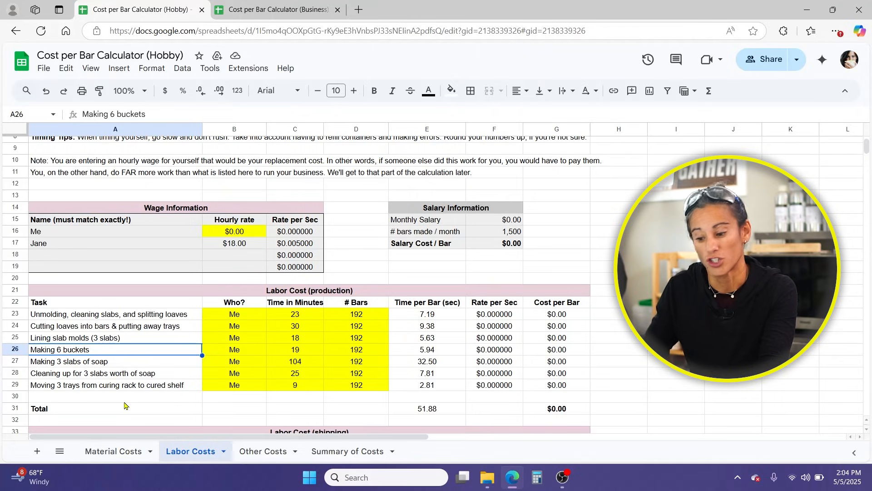
left_click(348, 451)
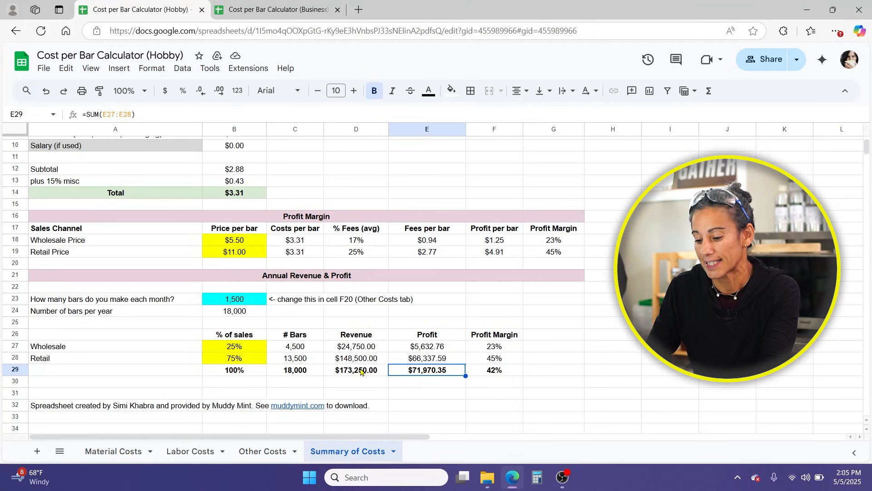
- Set the monthly salary to $2,000 in the Salary Information of the Labor Costs sheet and check the salary cost per bar
left_click(186, 453)
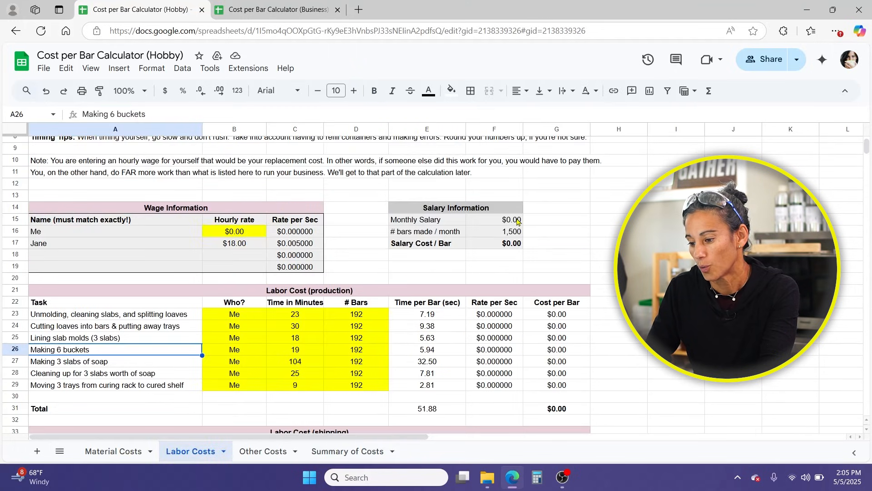
left_click(488, 220)
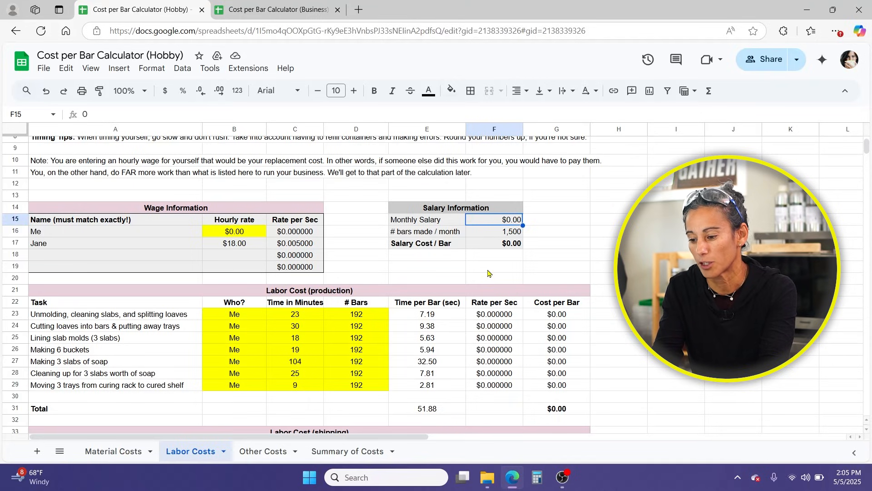
left_click(345, 451)
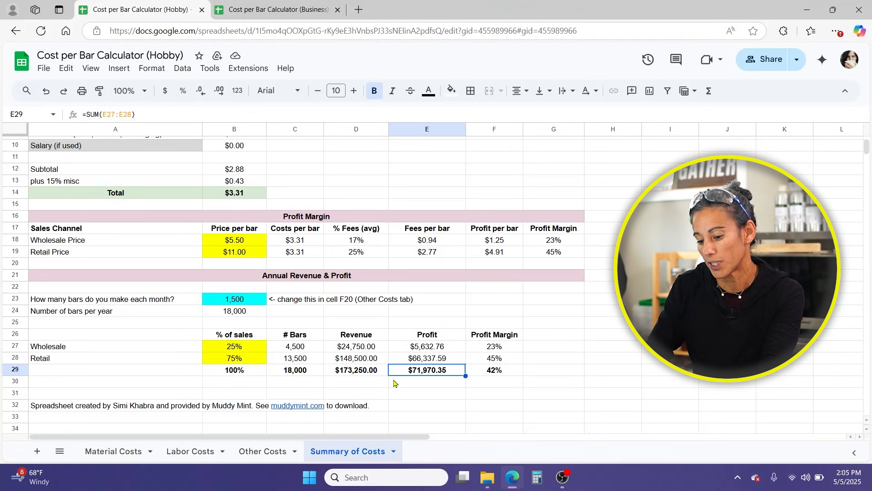
left_click(190, 452)
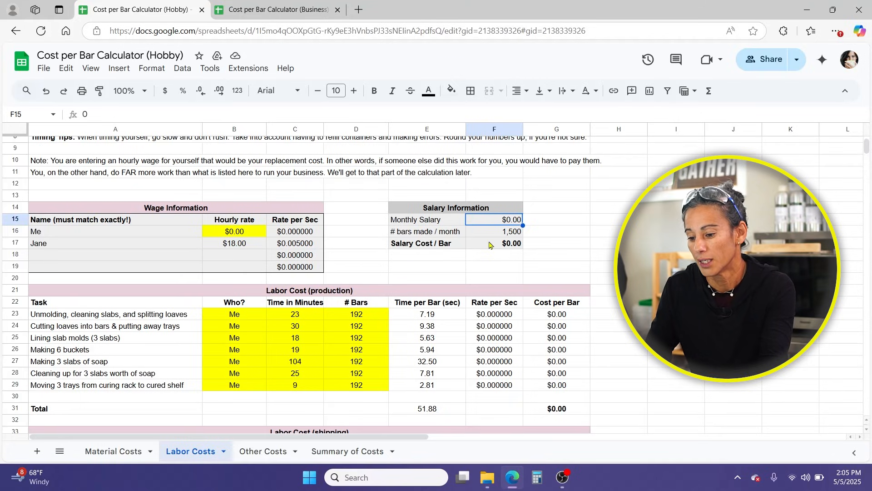
left_click(488, 209)
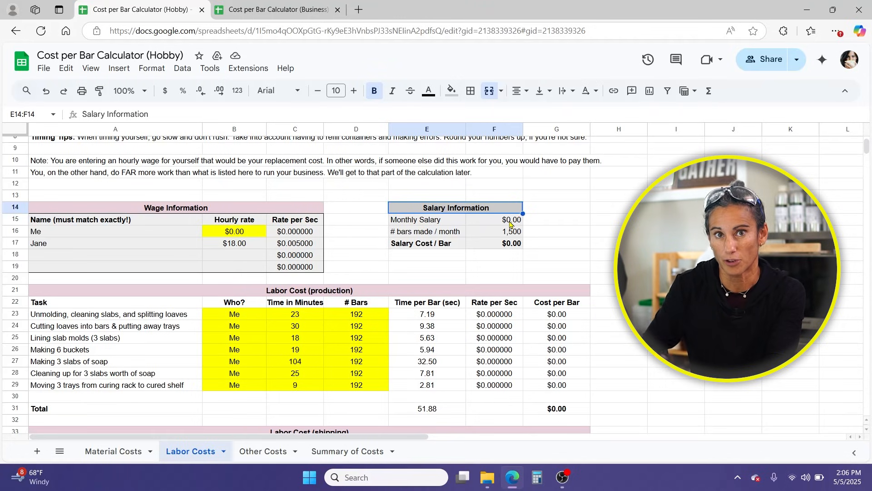
left_click(505, 223)
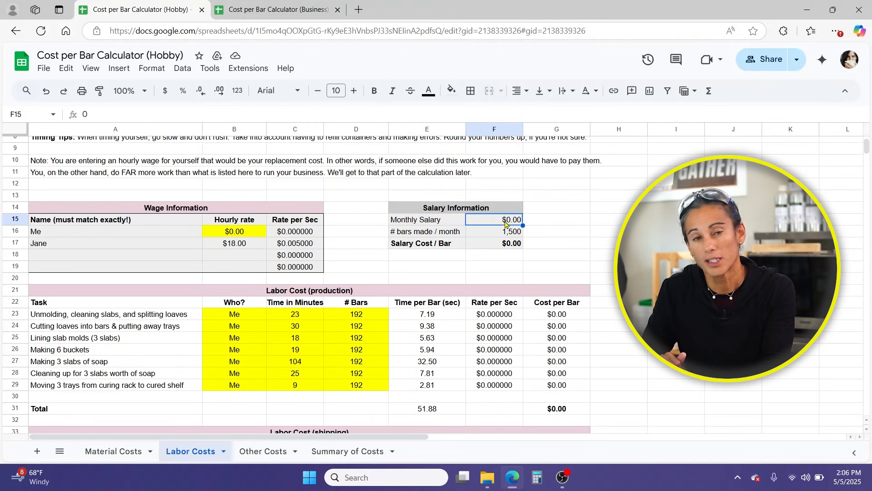
type("2,00")
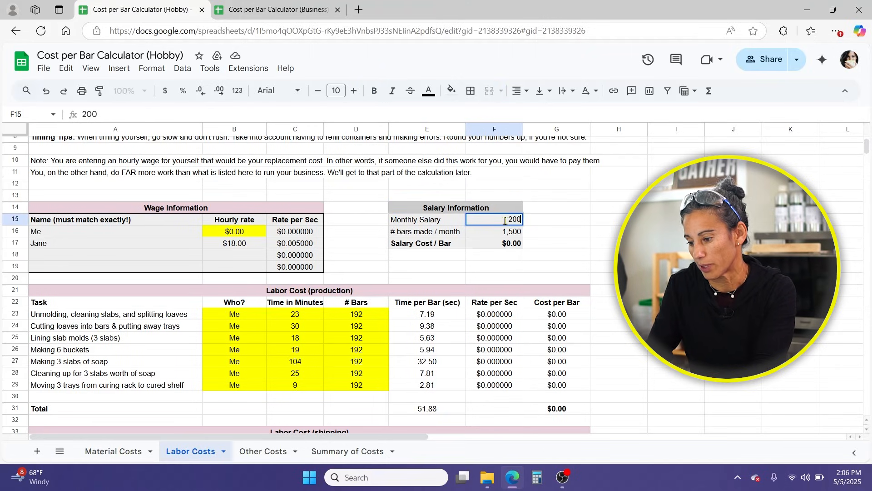
type("0")
key("Return")
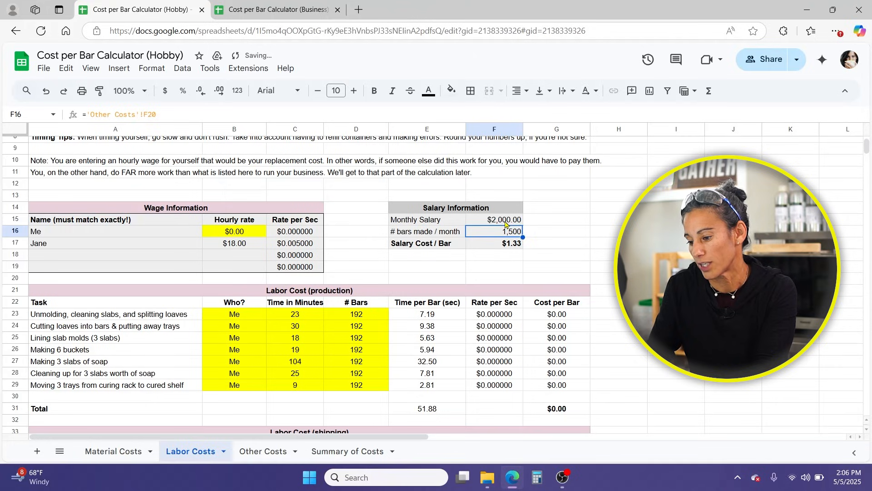
left_click(485, 246)
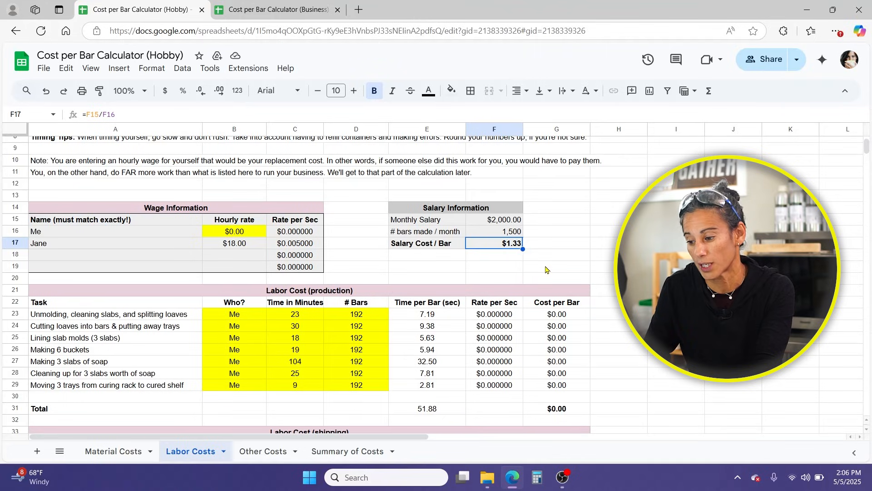
- Review the Summary of Costs for the effect of the salary on the wholesale profit margin and annual wholesale profit
left_click(348, 451)
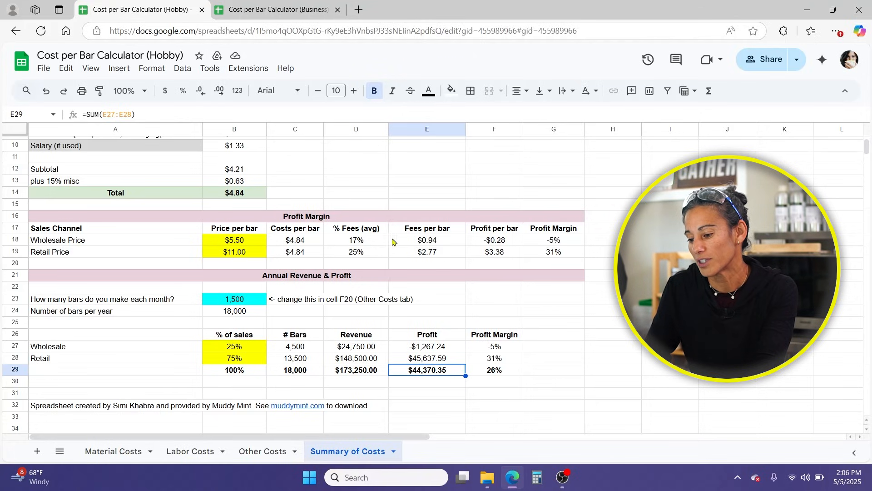
left_click(564, 244)
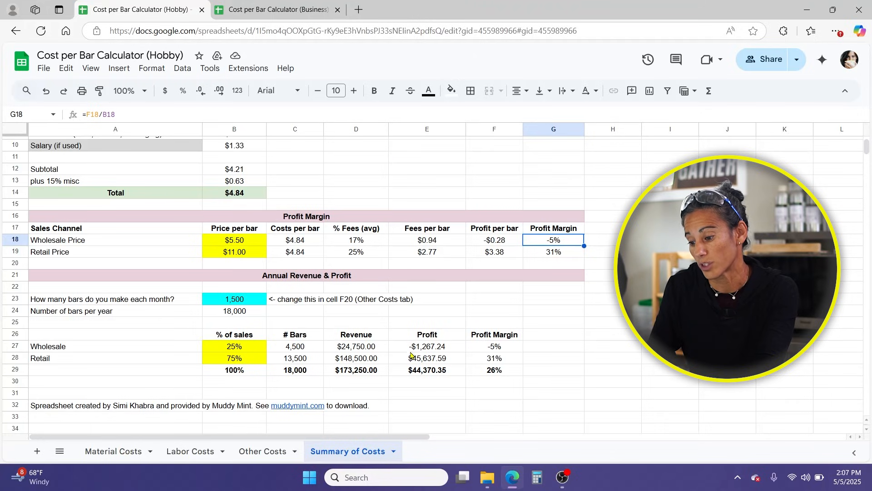
left_click(434, 350)
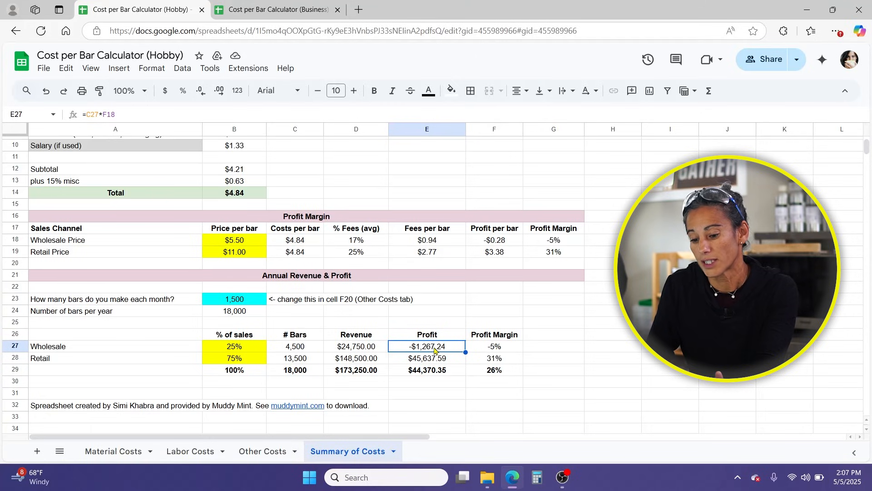
left_click(562, 245)
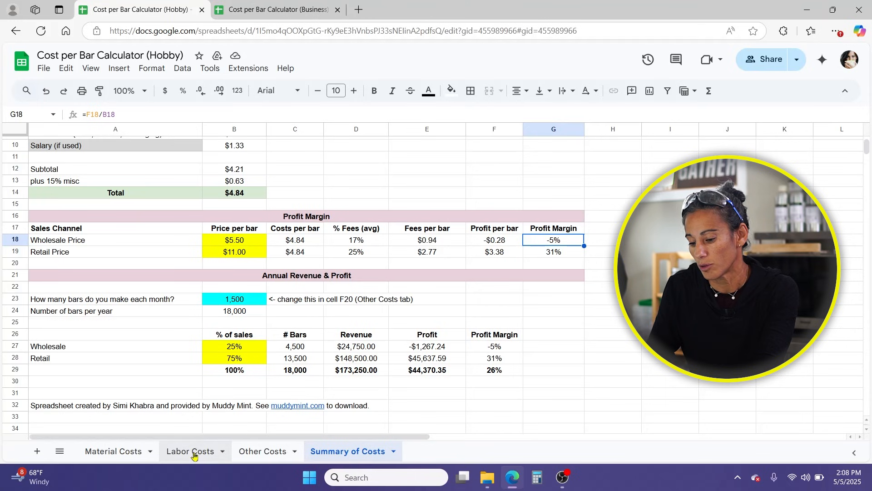
- Set the number of bars made per month to 2,000 in Other Costs and check the rent and salary costs per bar
left_click(250, 459)
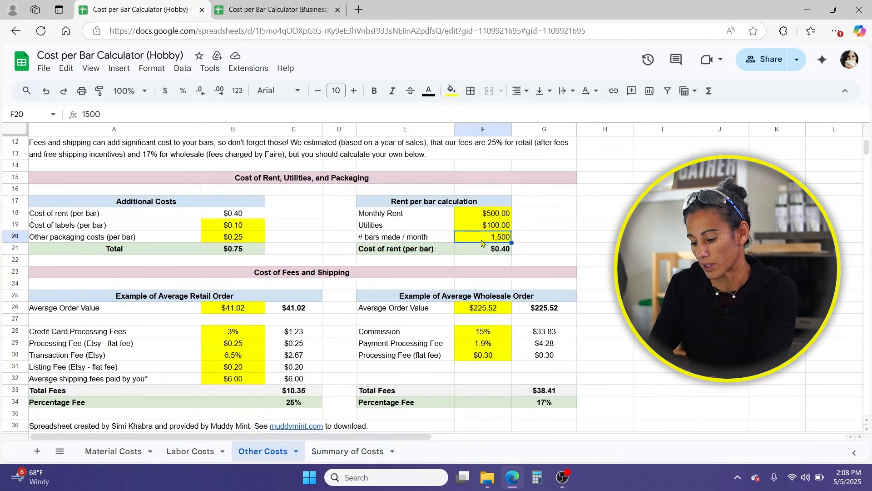
type("2000")
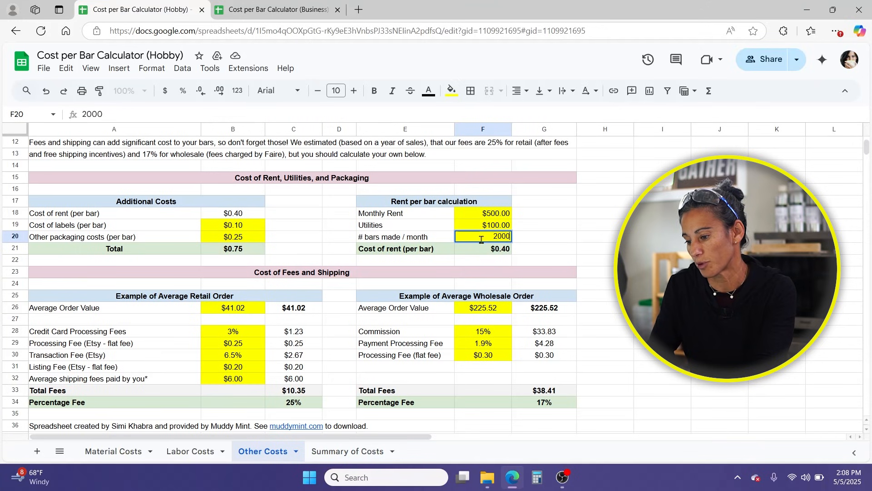
left_click(492, 252)
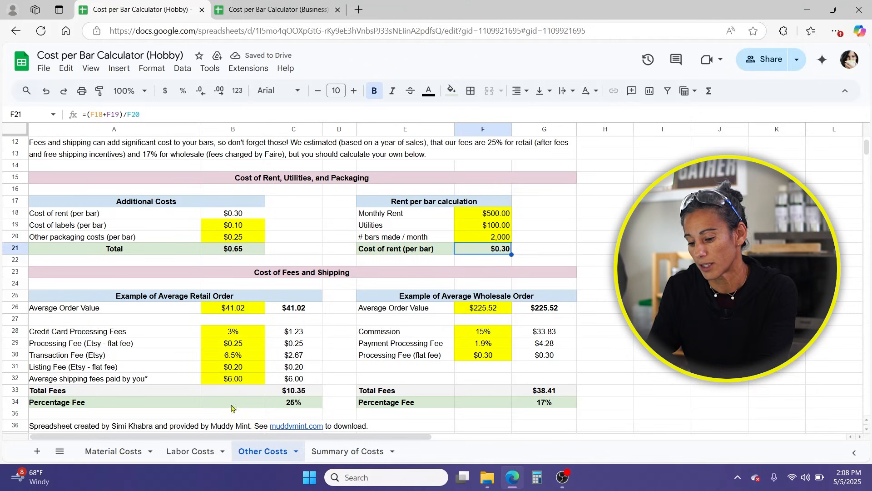
left_click(187, 455)
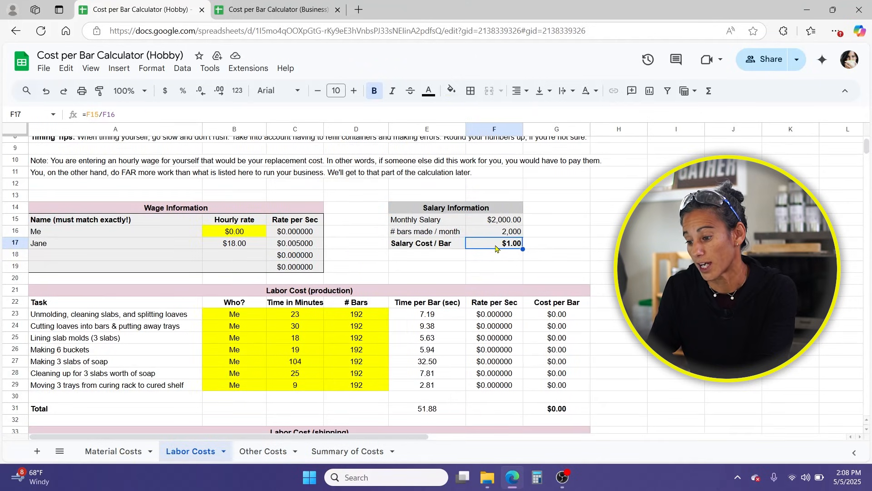
- Review the wholesale margin and wholesale price in the Summary of Costs, and return to the salary information in Labor Costs
left_click(347, 451)
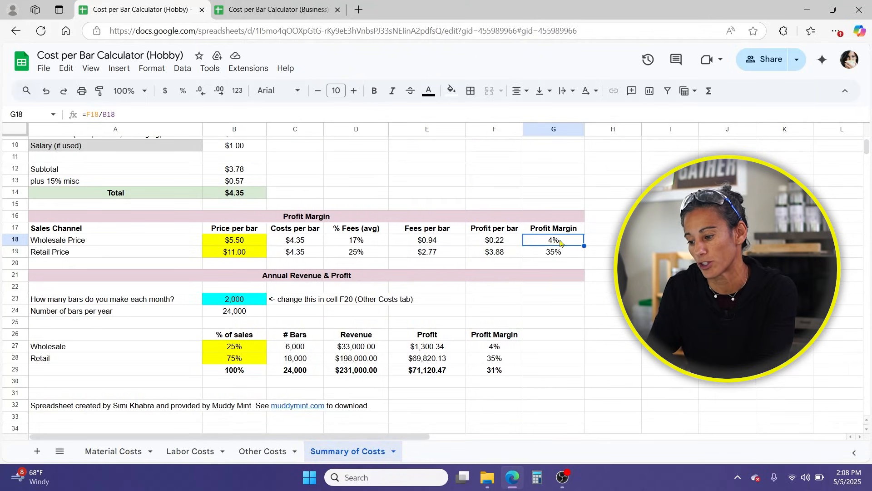
left_click(241, 243)
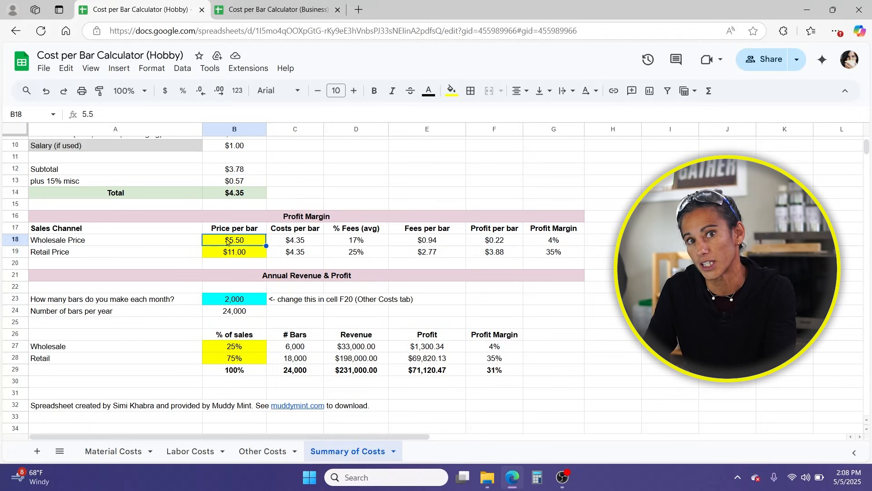
left_click(109, 455)
left_click(204, 452)
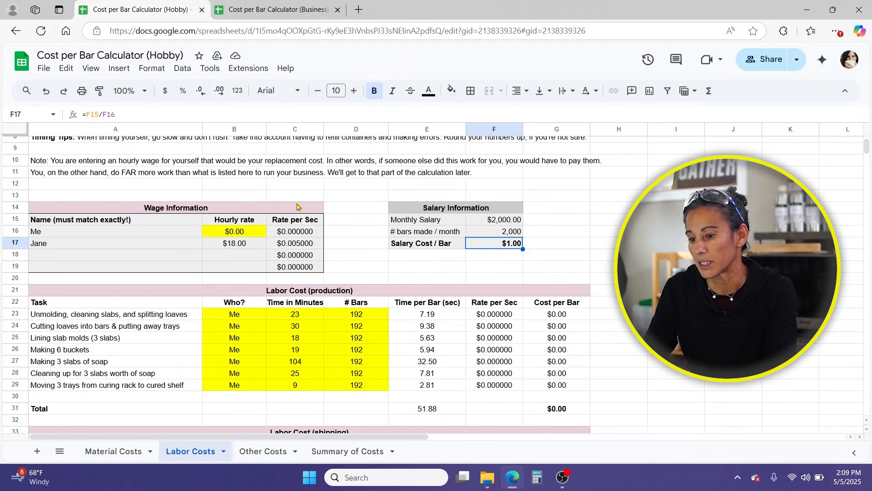
- Switch to the Business calculator, set the monthly salary to $5,000 in its Labor Costs sheet, and check the salary cost per bar
left_click(296, 14)
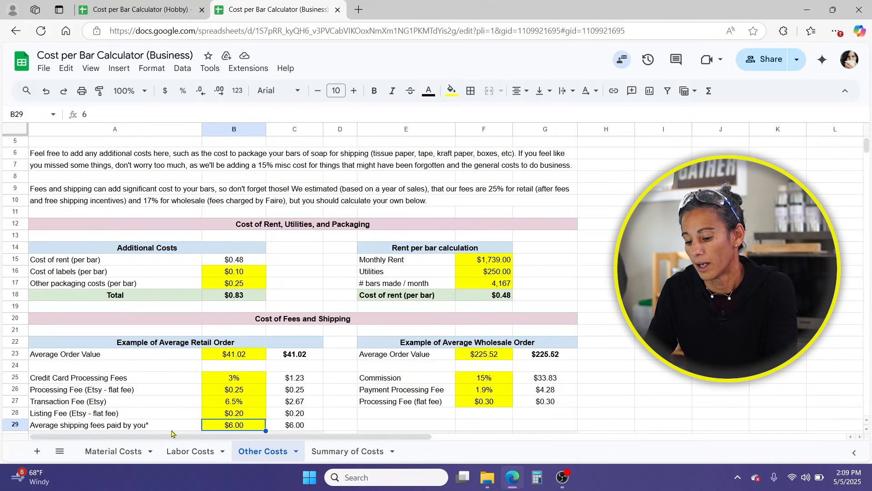
left_click(186, 452)
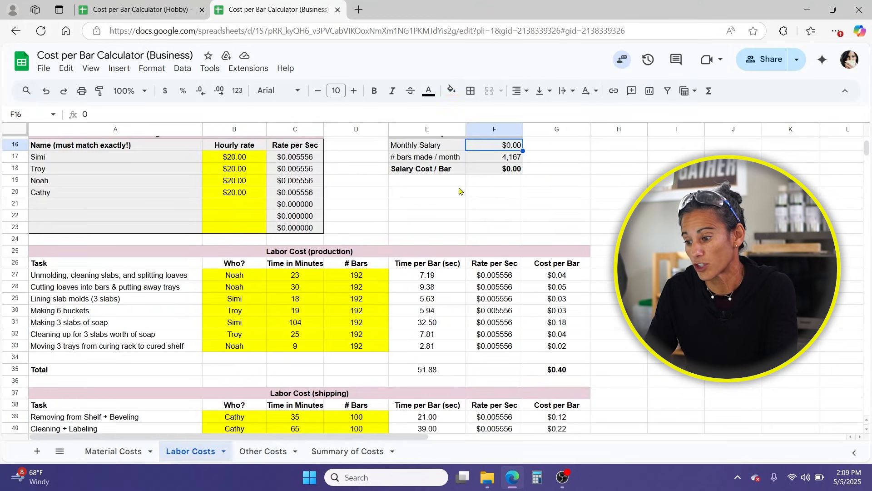
scroll(482, 200, "up", 2)
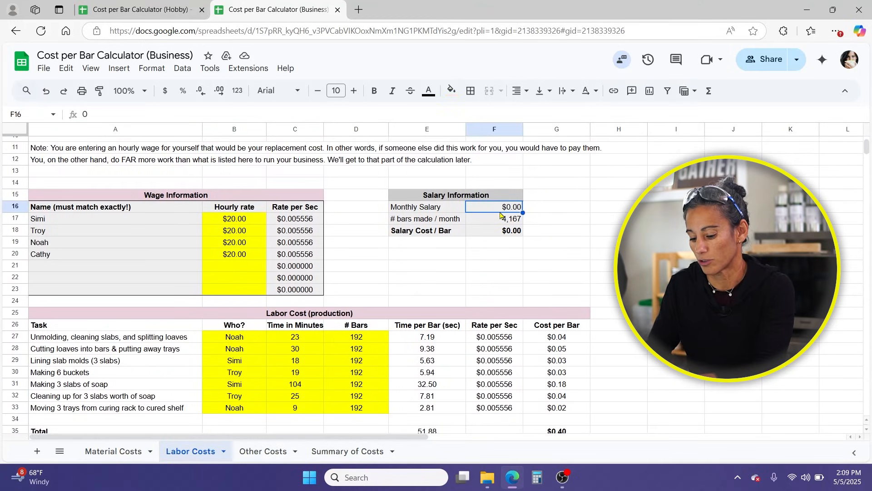
type("5000")
key("Return")
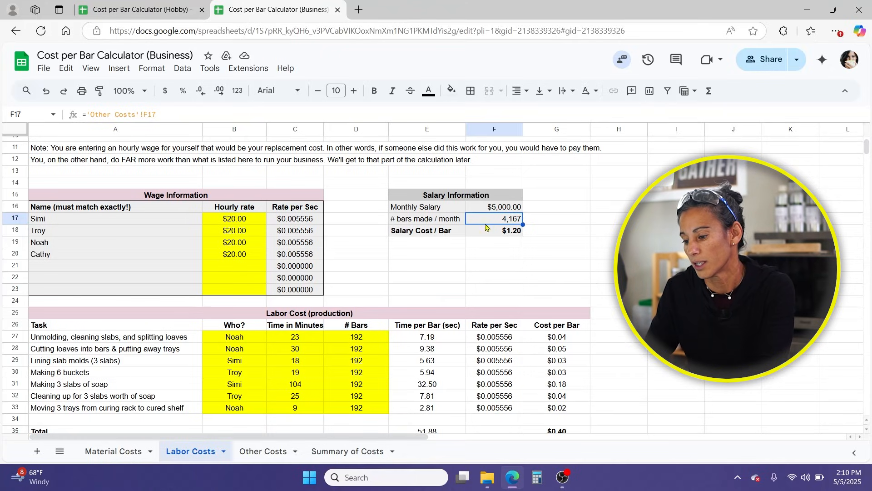
left_click(491, 236)
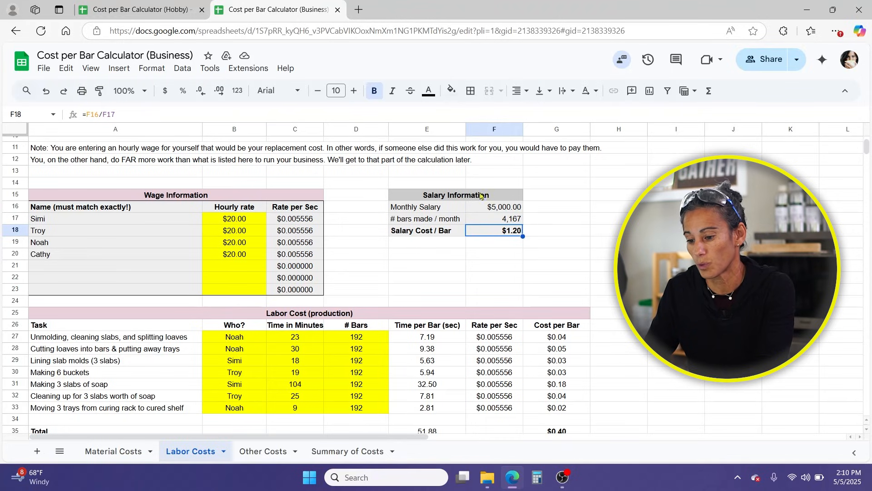
- Set the hourly rates of the first two people in the Wage Information table to $0
left_click(231, 222)
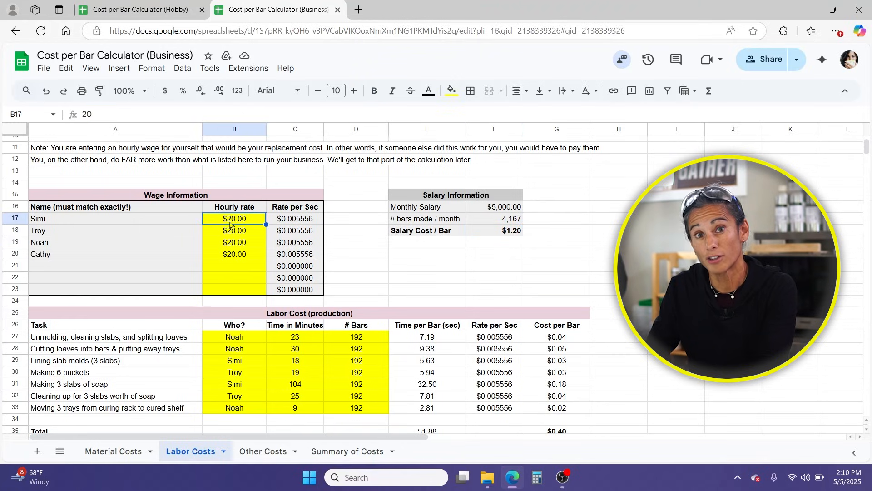
type("0")
key("Return")
type("0")
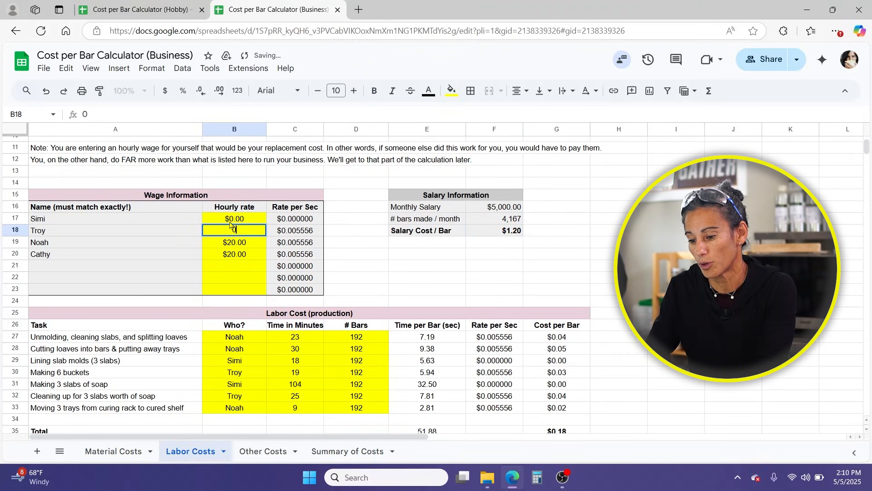
key("Return")
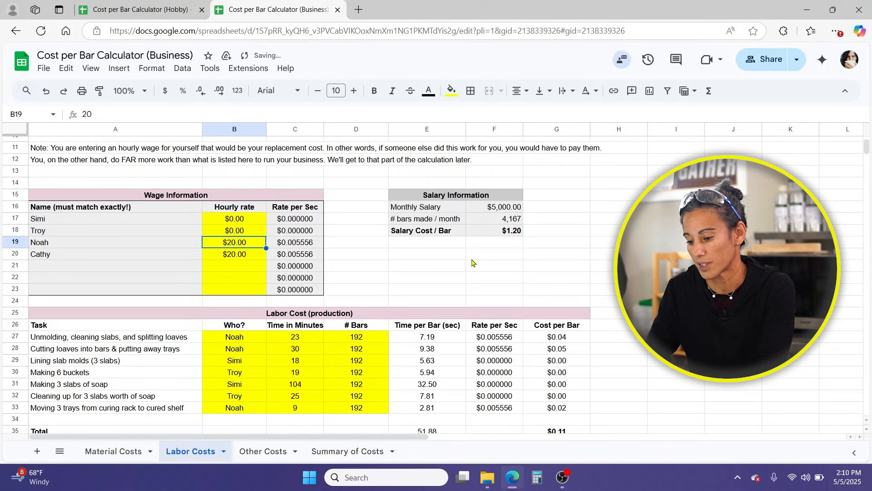
- Examine the production tasks of the two unpaid people, the production and shipping labor totals, and the total labor cost per bar
scroll(473, 262, "down", 1)
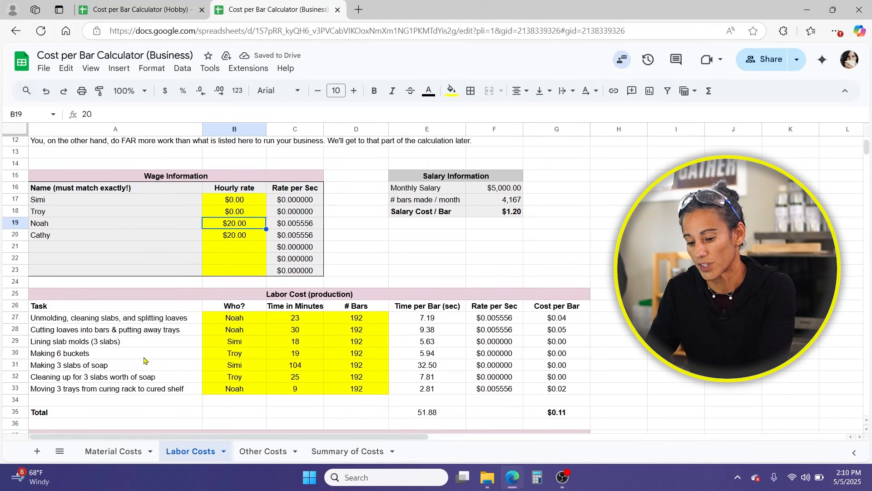
scroll(145, 361, "down", 2)
scroll(144, 360, "down", 1)
left_click(227, 308)
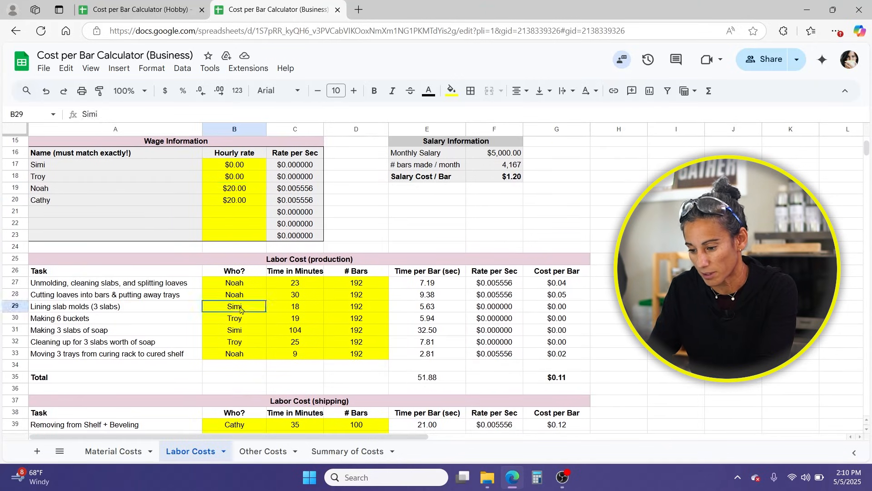
left_click_drag(318, 326, 357, 338)
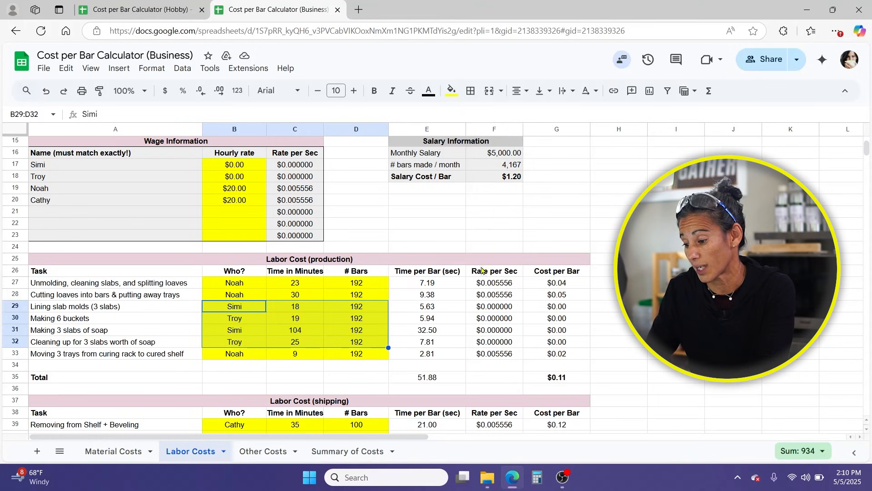
left_click(561, 379)
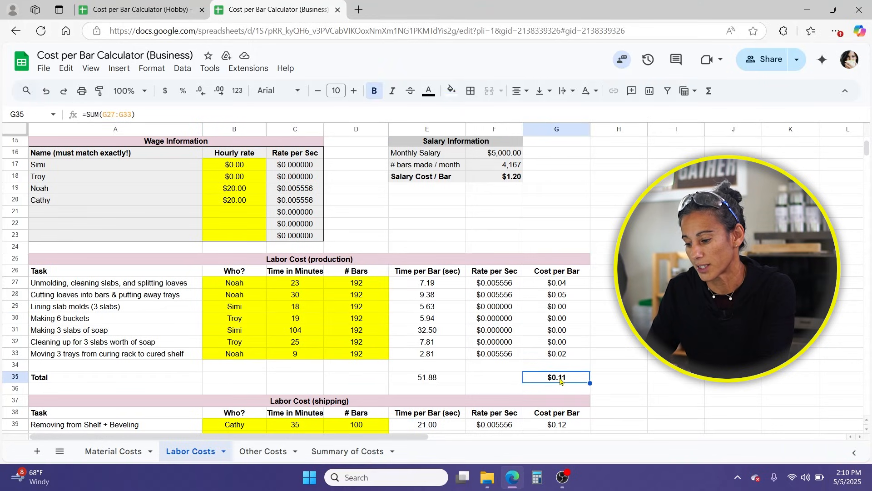
scroll(560, 381, "down", 5)
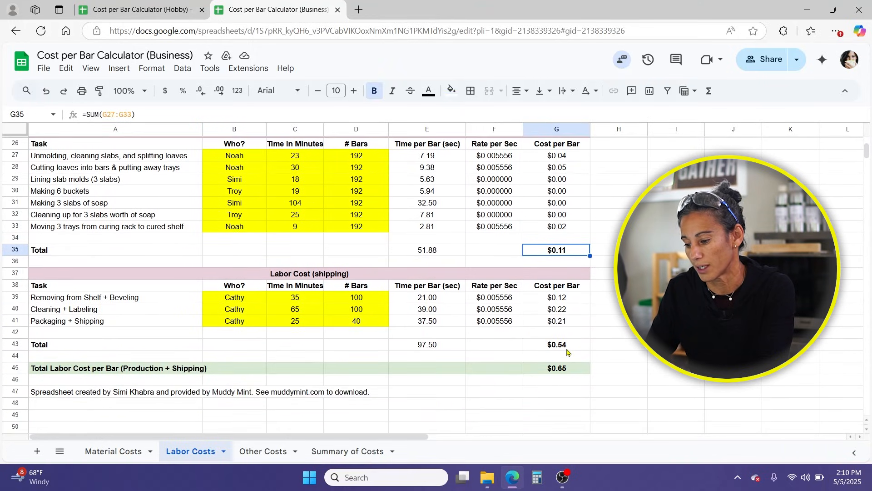
left_click(578, 347)
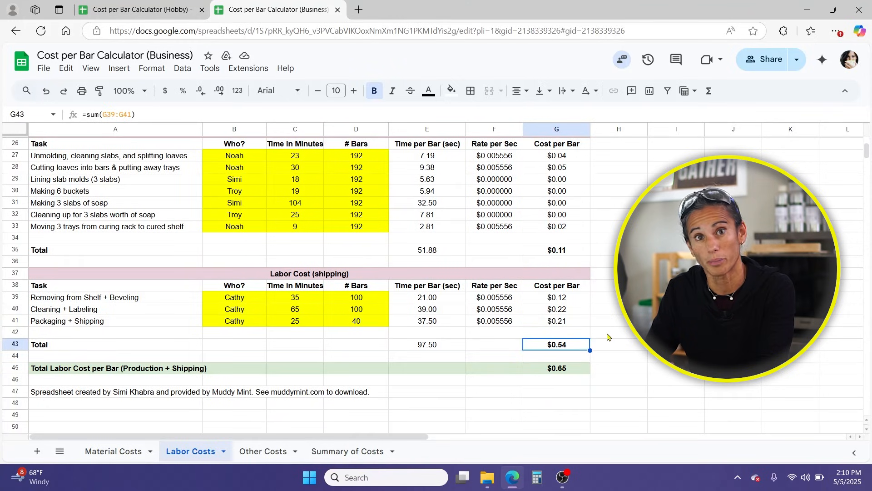
left_click(553, 369)
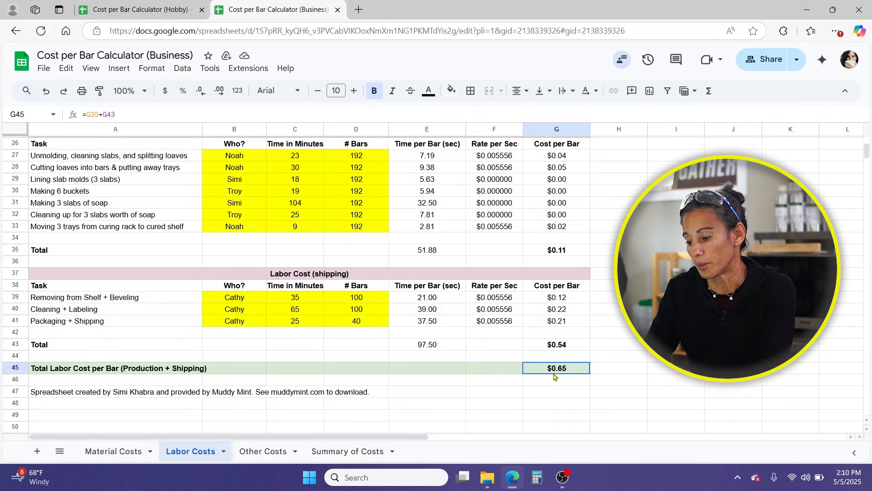
- Review the salary, 15% misc and total cost per bar in the Bar Cost section of Summary of Costs
scroll(554, 377, "up", 2)
left_click(268, 452)
left_click(348, 451)
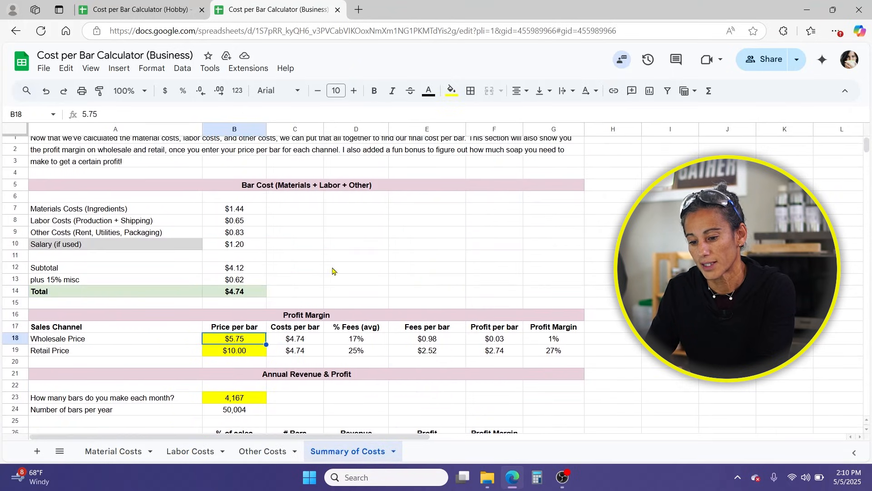
left_click(232, 246)
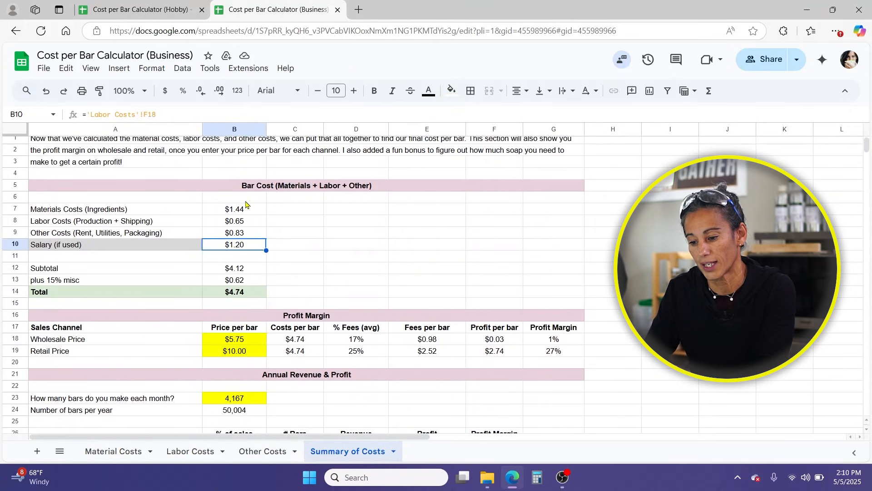
left_click(237, 296)
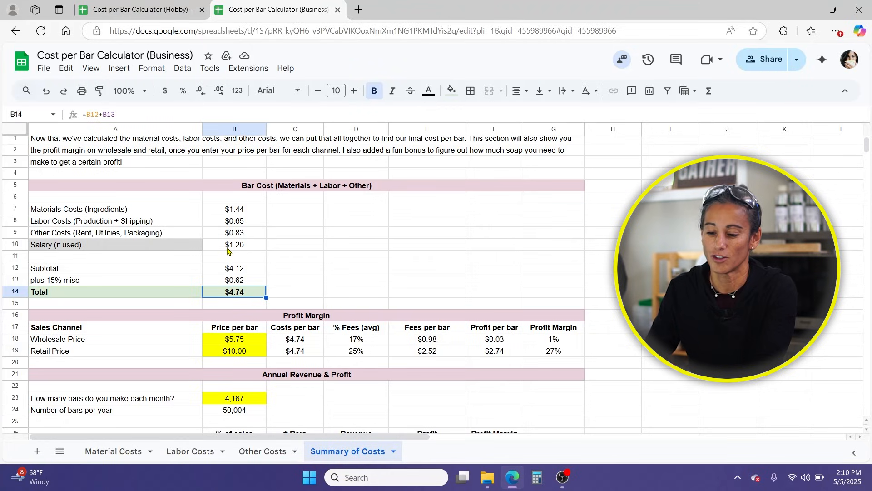
left_click(232, 284)
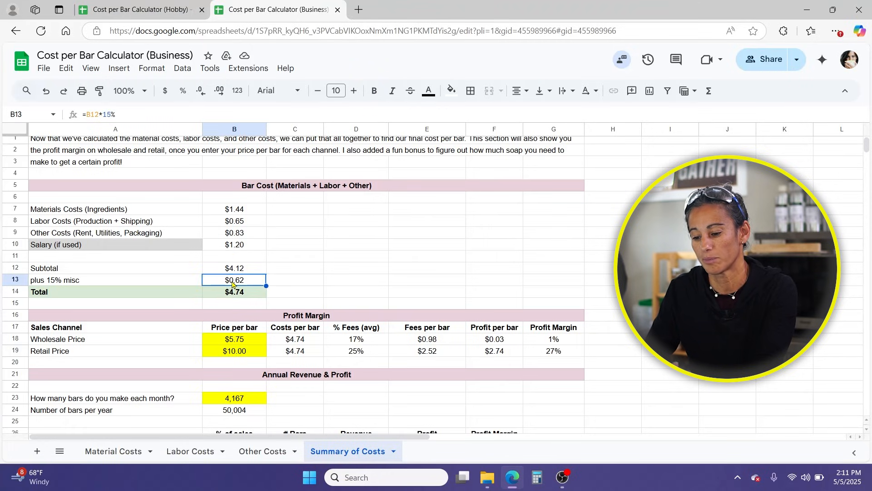
left_click(240, 247)
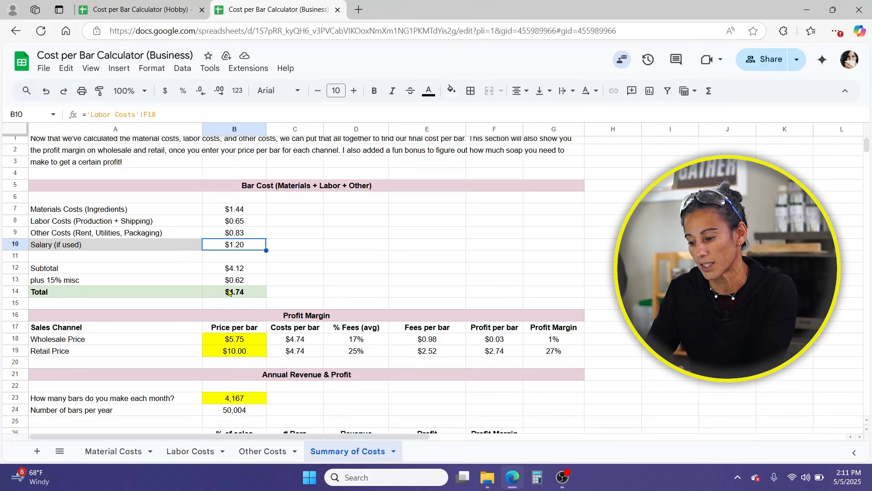
- Check the wholesale profit margin and the total annual profit in Summary of Costs
left_click(544, 341)
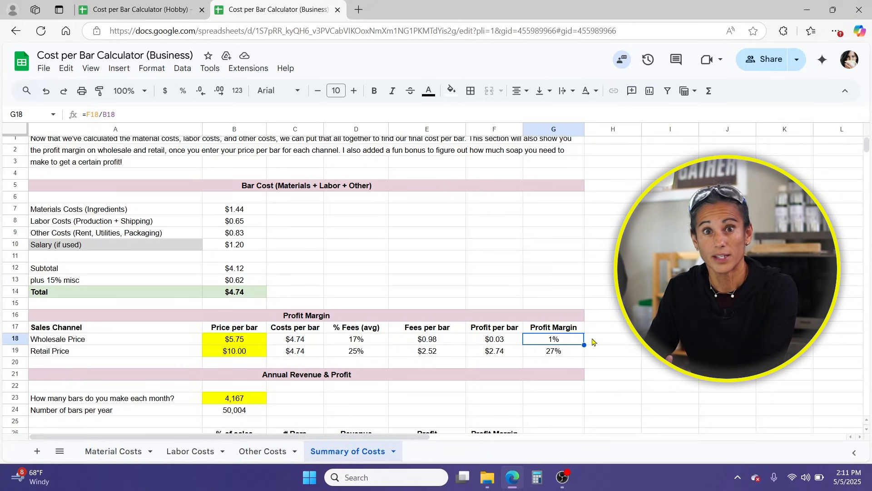
scroll(593, 342, "down", 3)
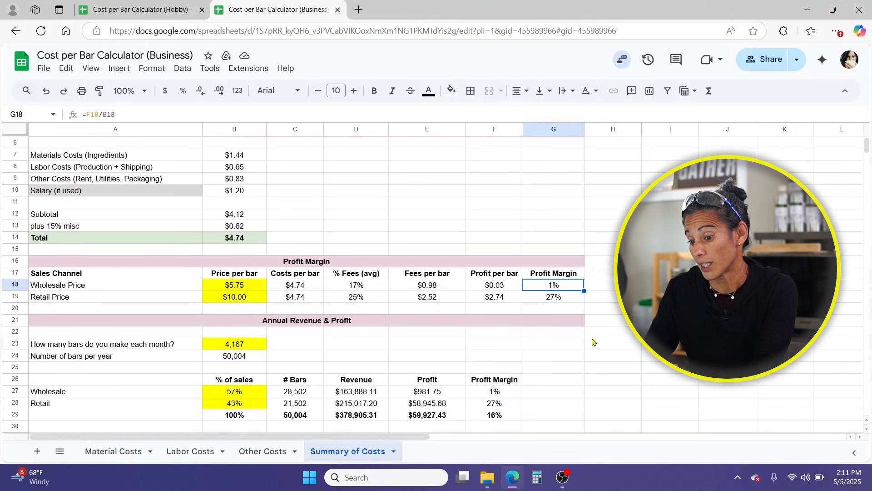
scroll(593, 342, "down", 1)
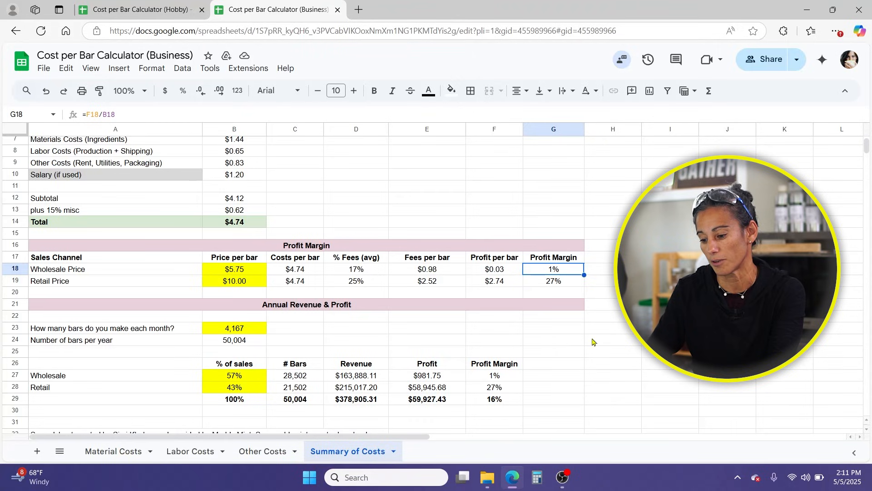
left_click(435, 402)
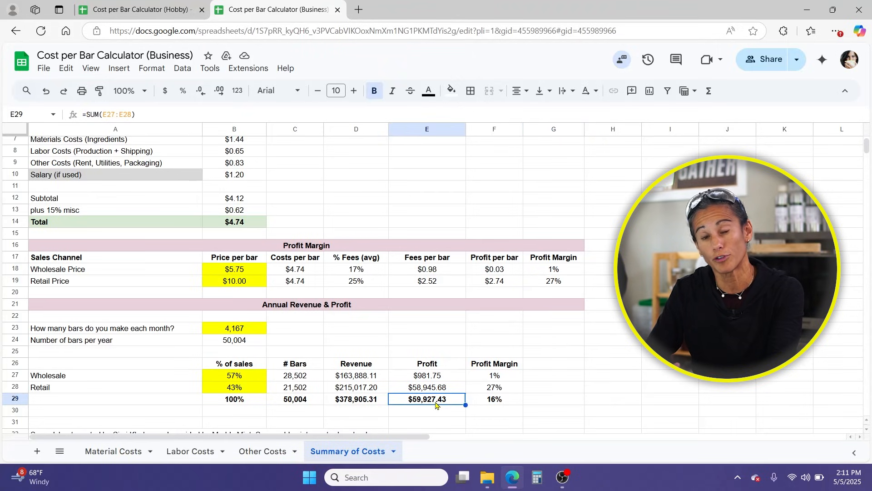
scroll(436, 404, "down", 1)
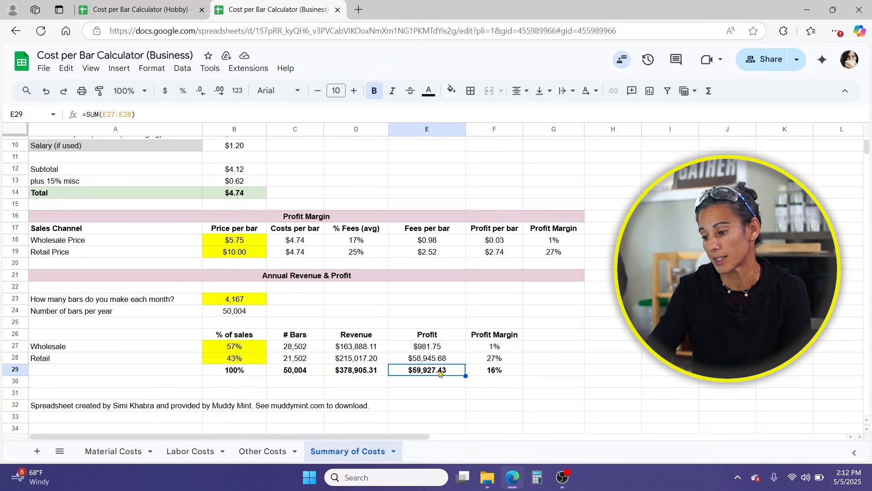
left_click(544, 243)
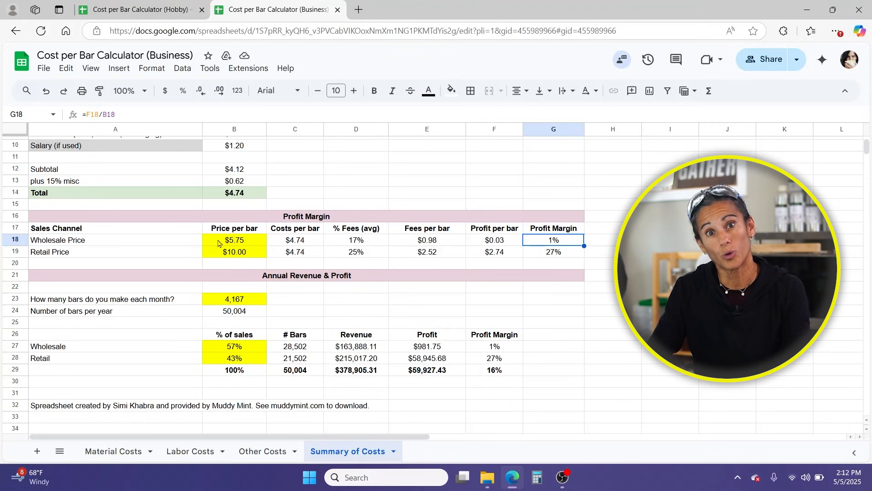
- Set the wholesale price per bar to $6.00 and the retail price to $12.00, and check the total annual profit
left_click(218, 243)
type("6")
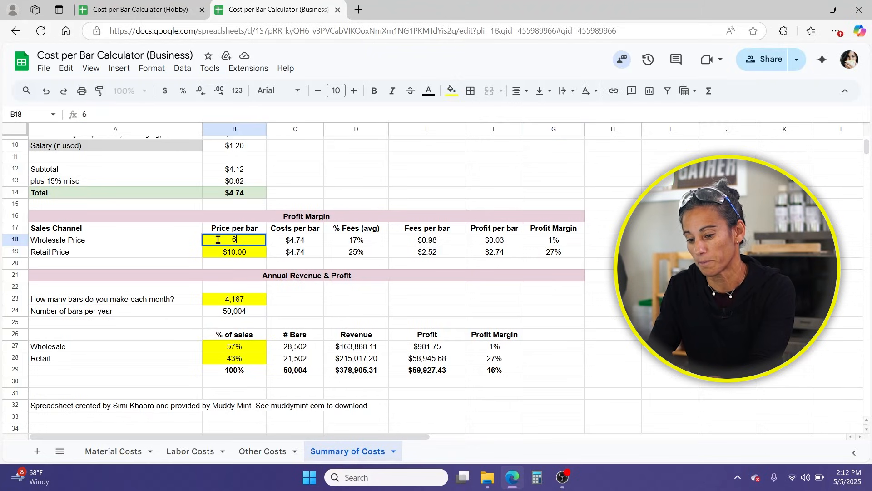
key("Return")
type("12")
key("Return")
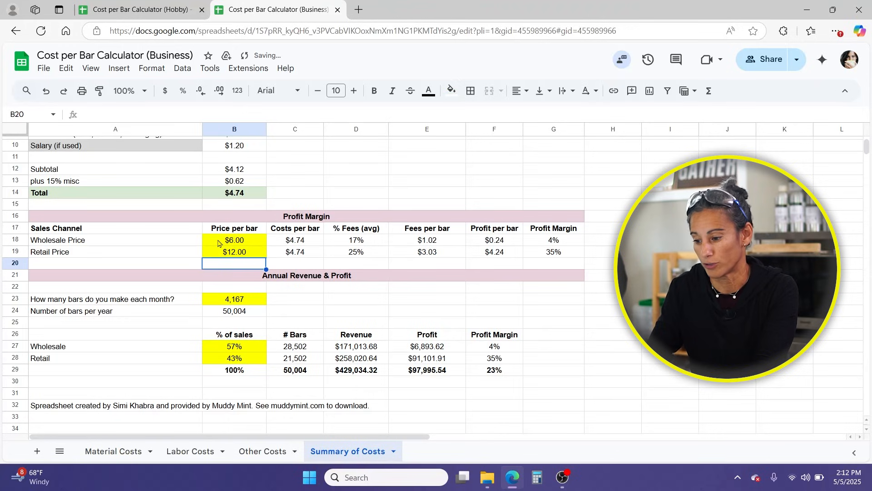
left_click(452, 377)
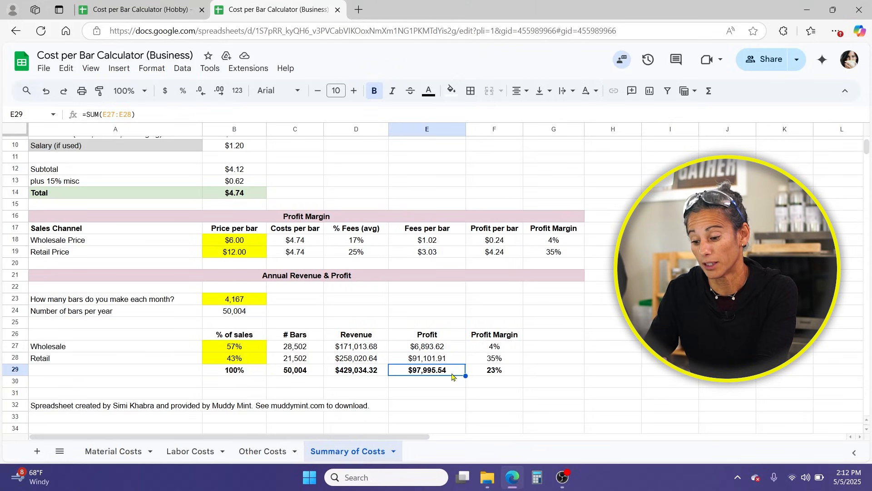
- Set the number of bars made per month to 8,000 in Other Costs, and check the total annual revenue in Summary of Costs
left_click(261, 458)
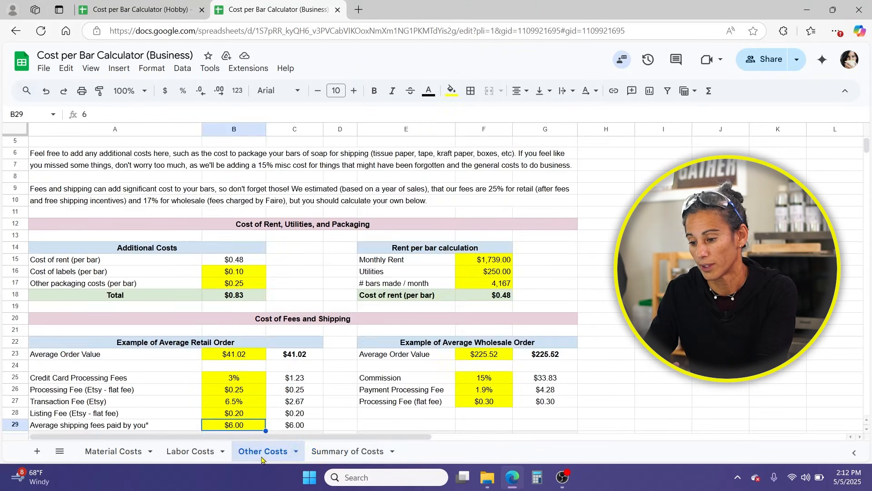
left_click(497, 287)
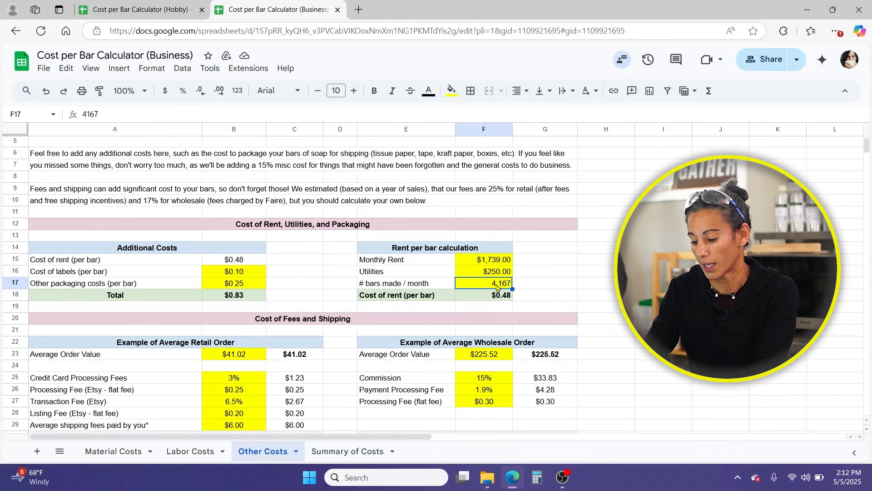
type("8000")
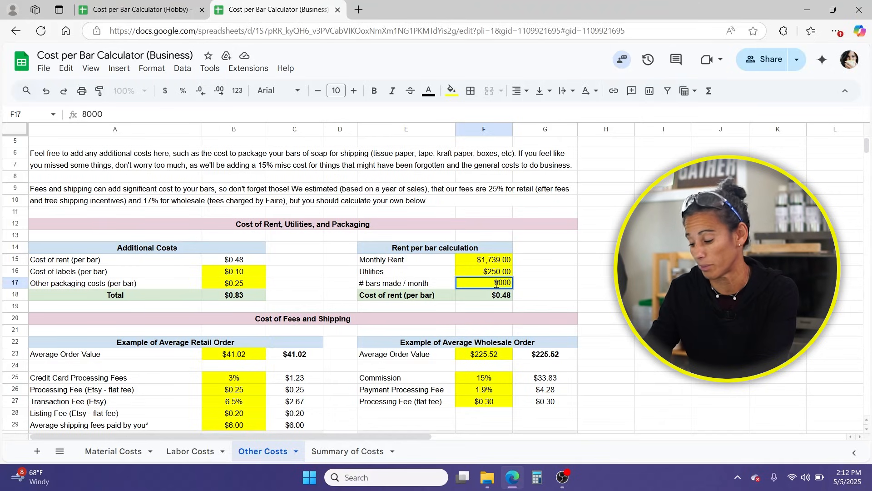
key("Return")
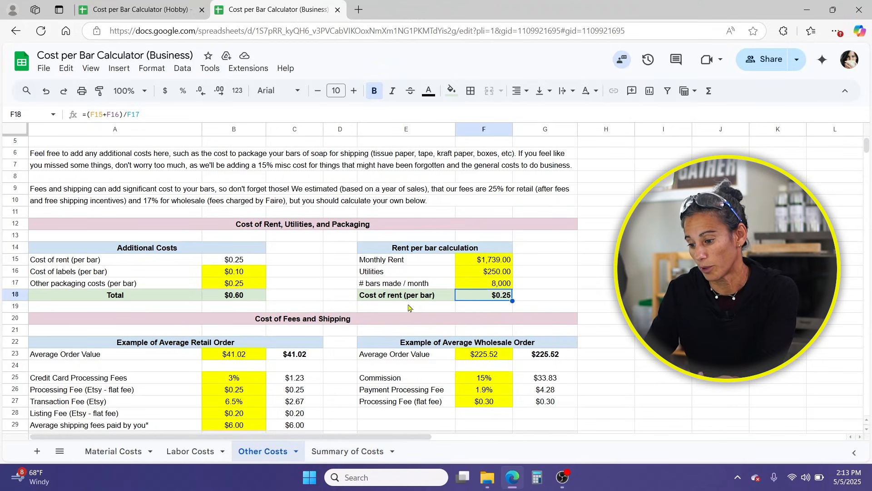
left_click(351, 452)
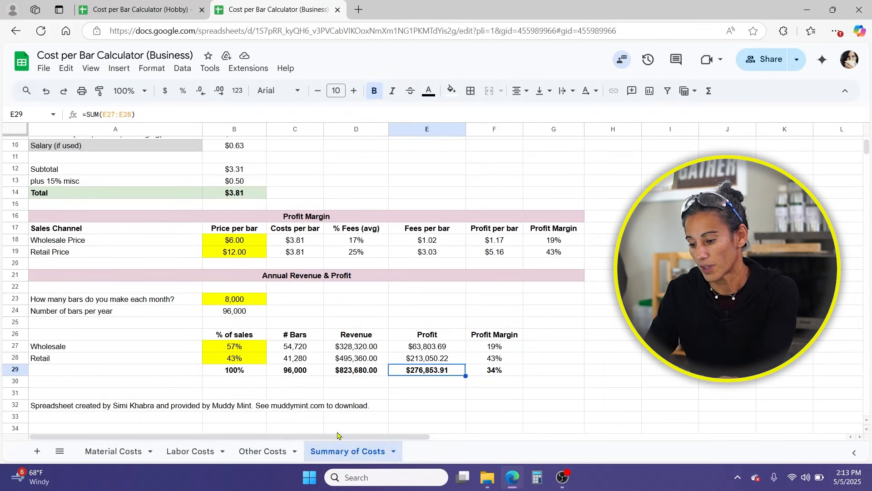
left_click(350, 375)
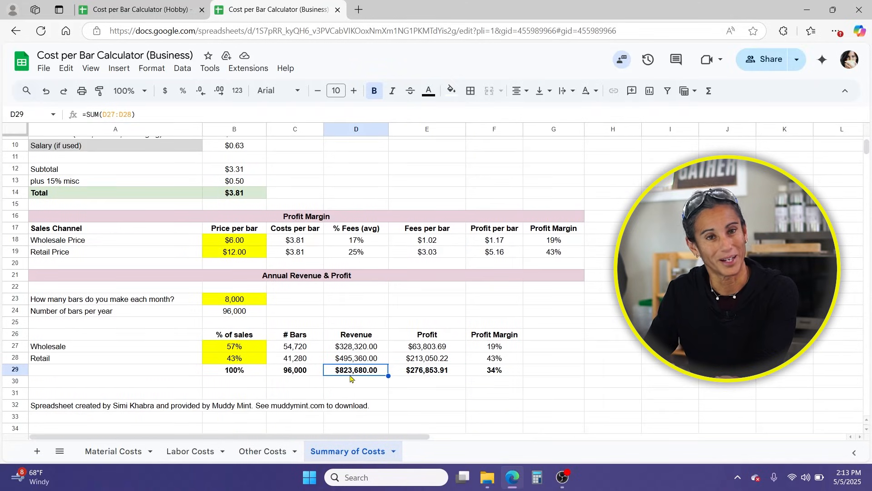